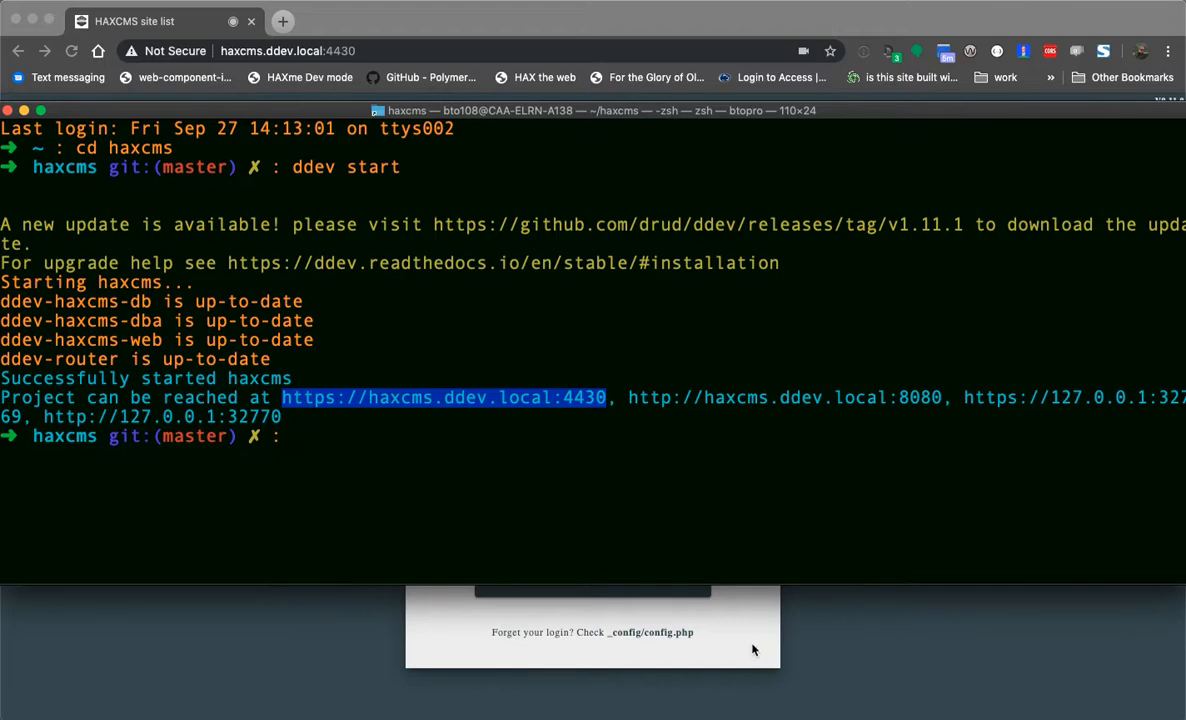
- Bring the Chrome window with the HAXcms login page to the front
{"action": "left_click", "coordinate": [753, 651]}
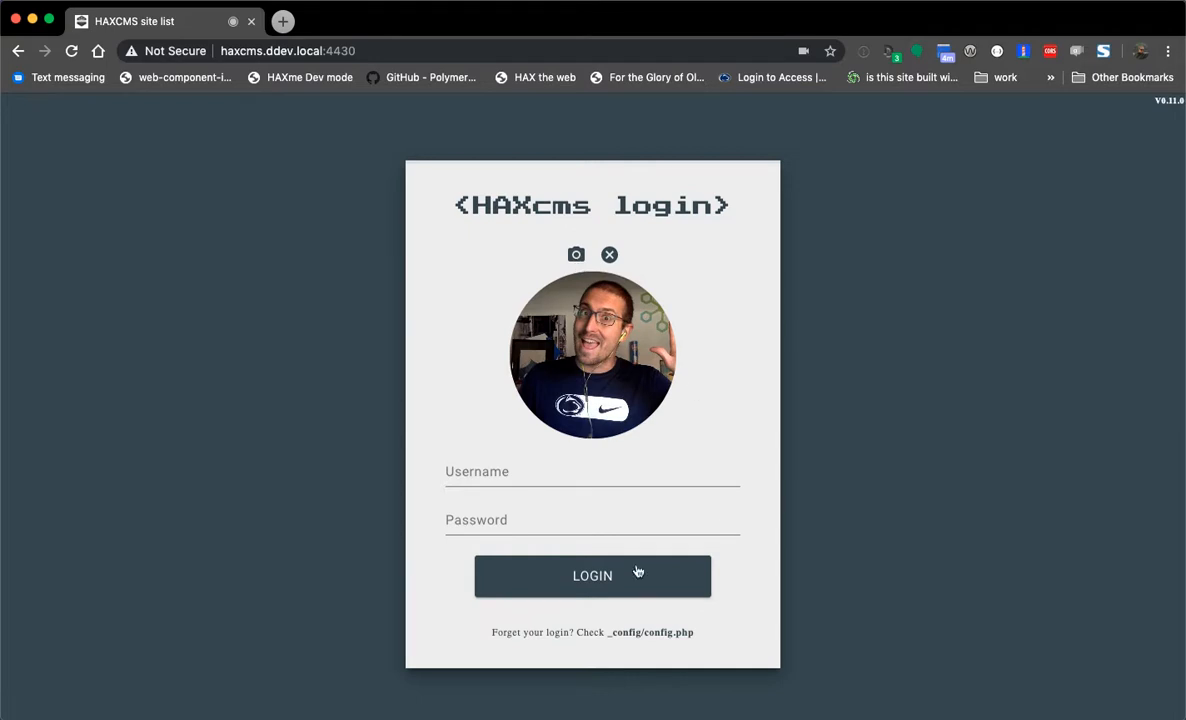
- Log in to HAXcms with the admin username and the account password
{"action": "left_click", "coordinate": [535, 478]}
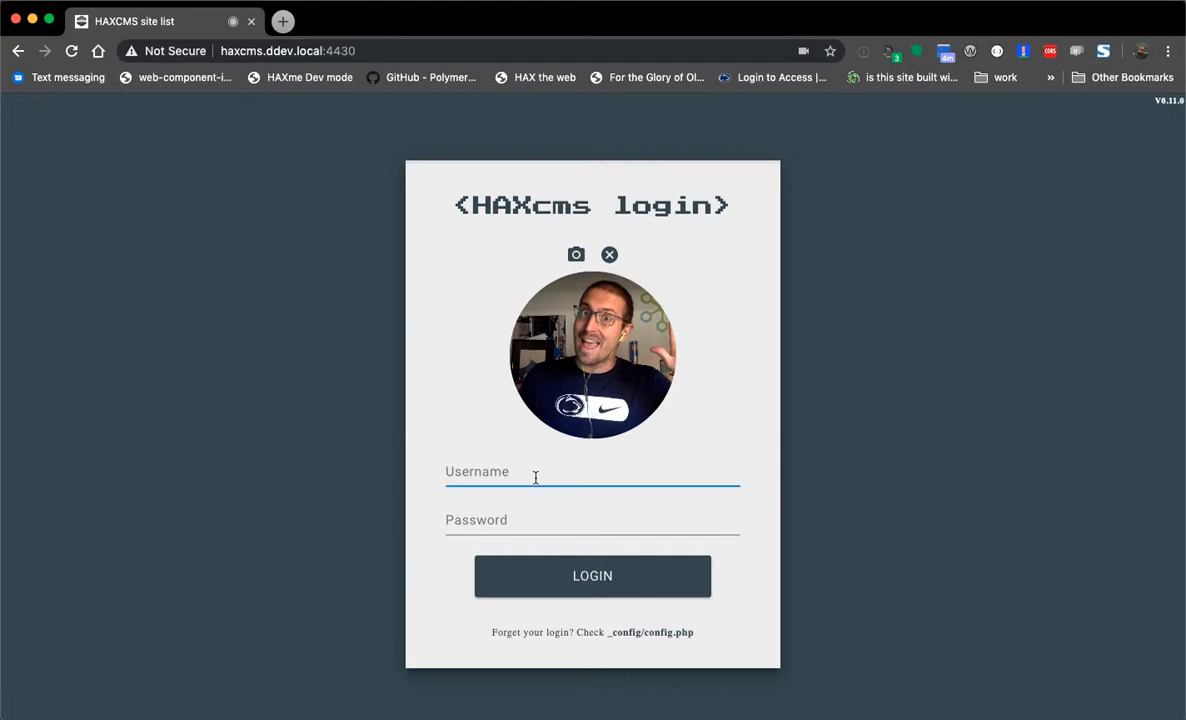
{"action": "type", "text": "admin"}
{"action": "key", "text": "Tab"}
{"action": "type", "text": "admin"}
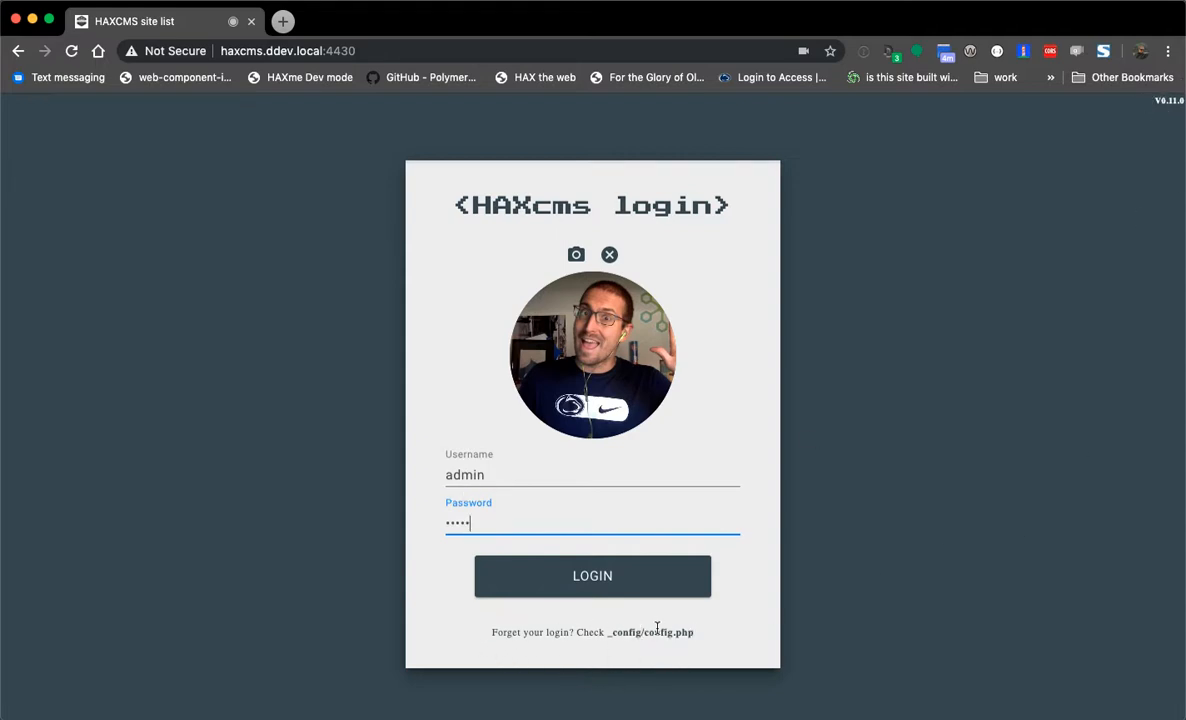
{"action": "left_click", "coordinate": [590, 582]}
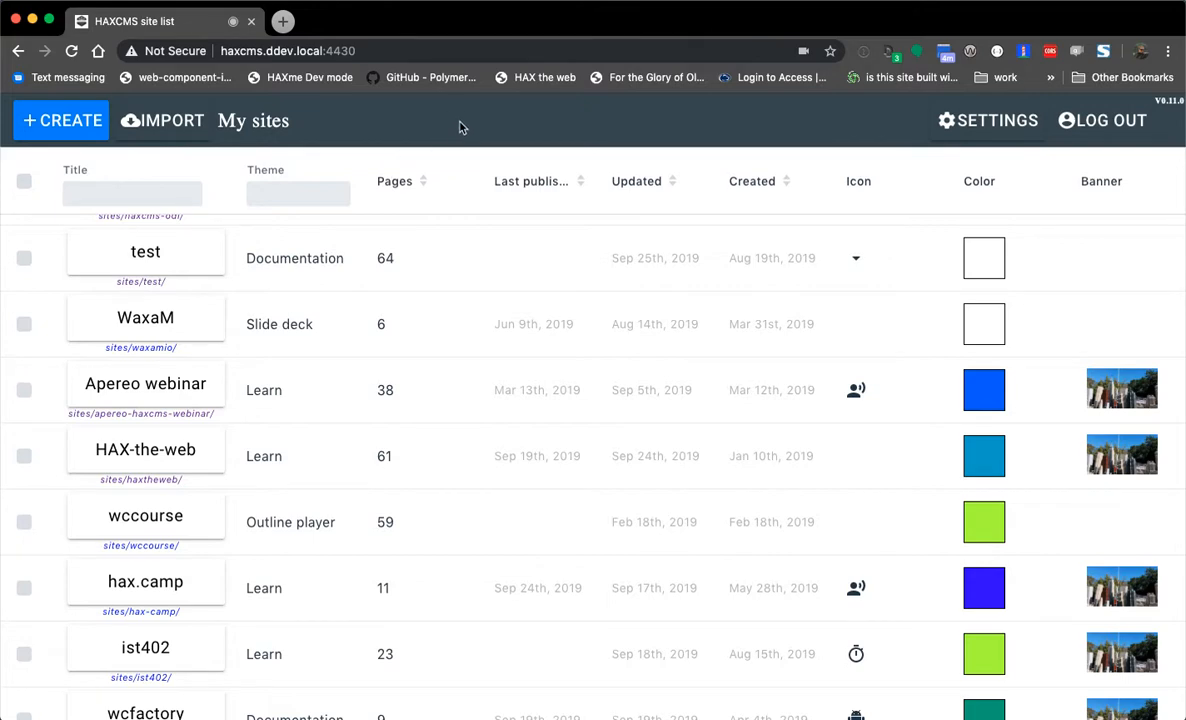
- Glance at the Git import dialog, cancel it, and filter sites by title 'bto'
{"action": "left_click", "coordinate": [178, 128]}
{"action": "left_click", "coordinate": [366, 425]}
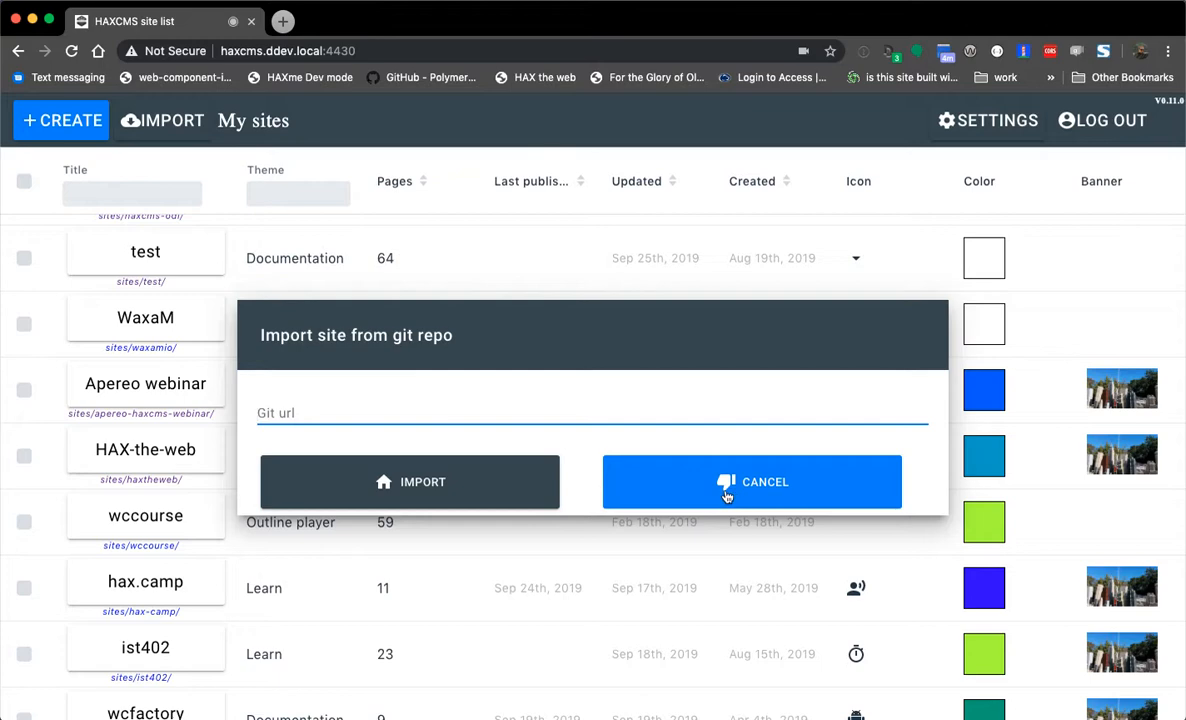
{"action": "left_click", "coordinate": [693, 477]}
{"action": "left_click", "coordinate": [125, 186]}
{"action": "type", "text": "bto"}
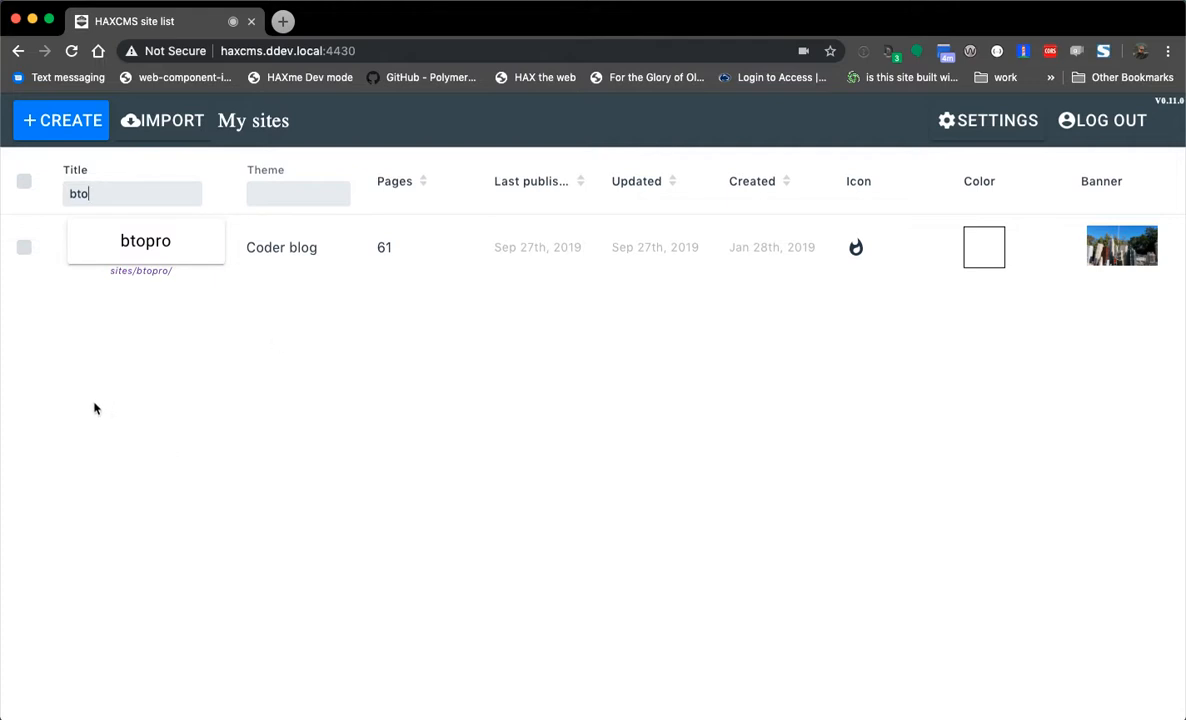
- Open the btopro site, scan its post cards, and open 'My first time on stage'
{"action": "double_click", "coordinate": [120, 190]}
{"action": "left_click", "coordinate": [140, 243]}
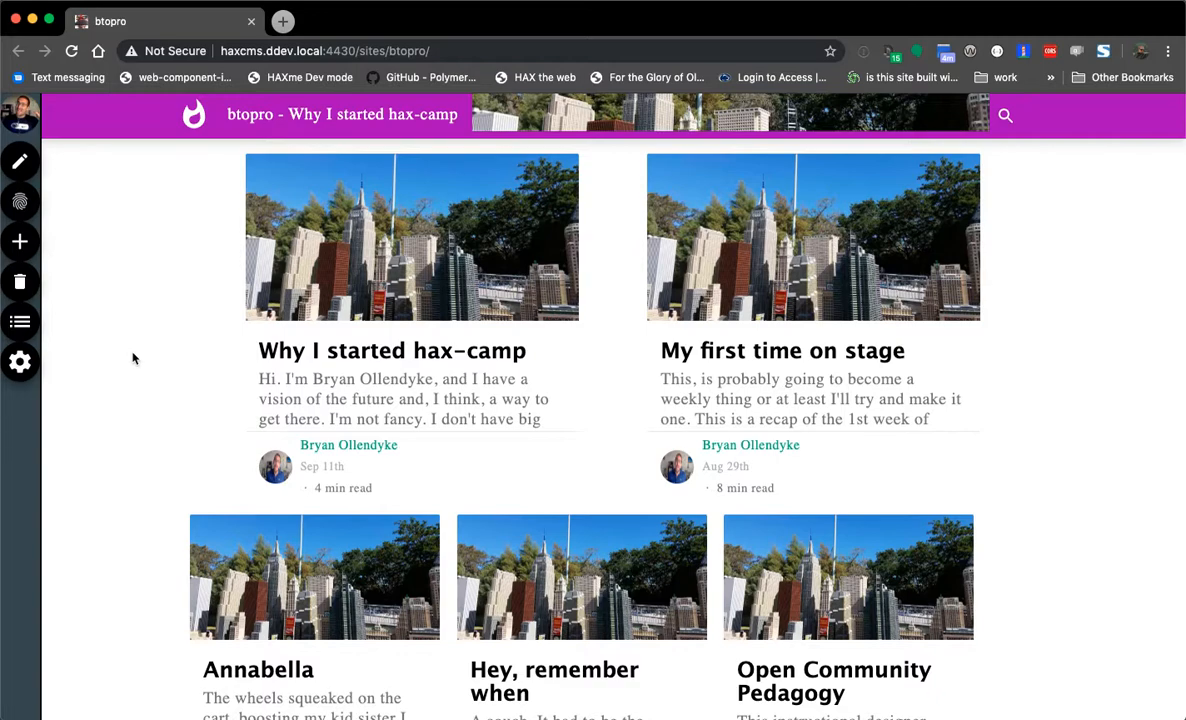
{"action": "scroll", "coordinate": [133, 300], "scroll_direction": "down", "scroll_amount": 1}
{"action": "scroll", "coordinate": [118, 308], "scroll_direction": "up", "scroll_amount": 1}
{"action": "scroll", "coordinate": [104, 365], "scroll_direction": "down", "scroll_amount": 5}
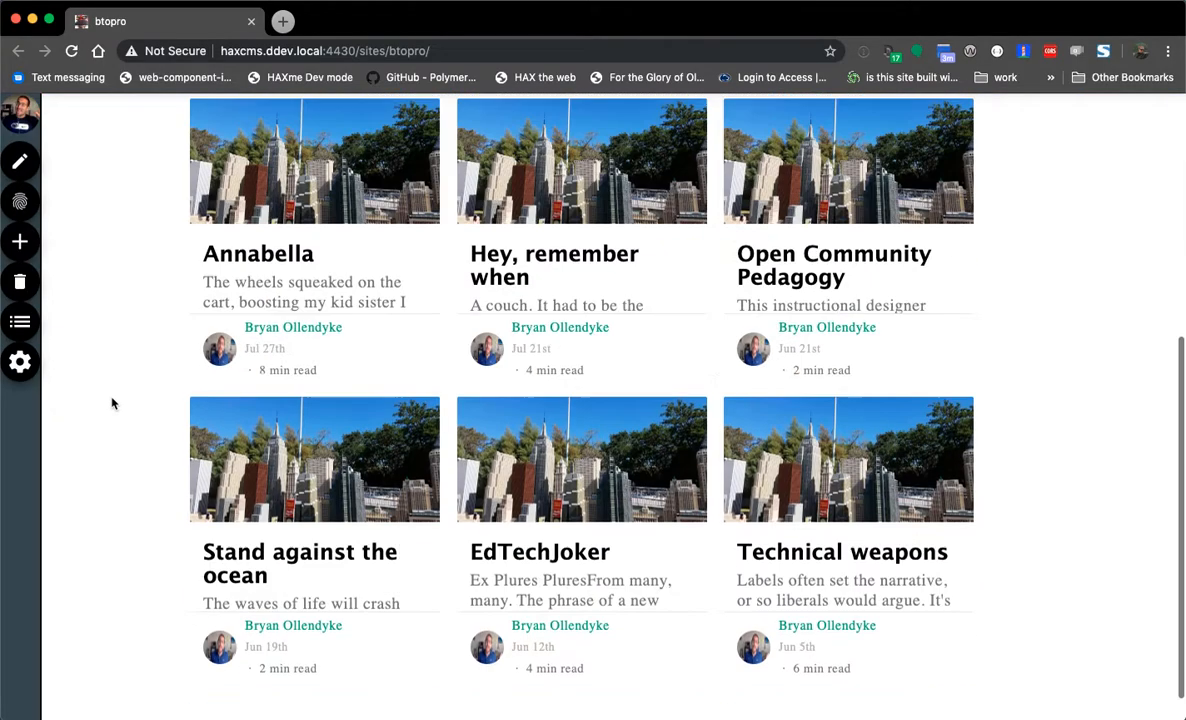
{"action": "scroll", "coordinate": [116, 413], "scroll_direction": "up", "scroll_amount": 3}
{"action": "scroll", "coordinate": [117, 419], "scroll_direction": "up", "scroll_amount": 2}
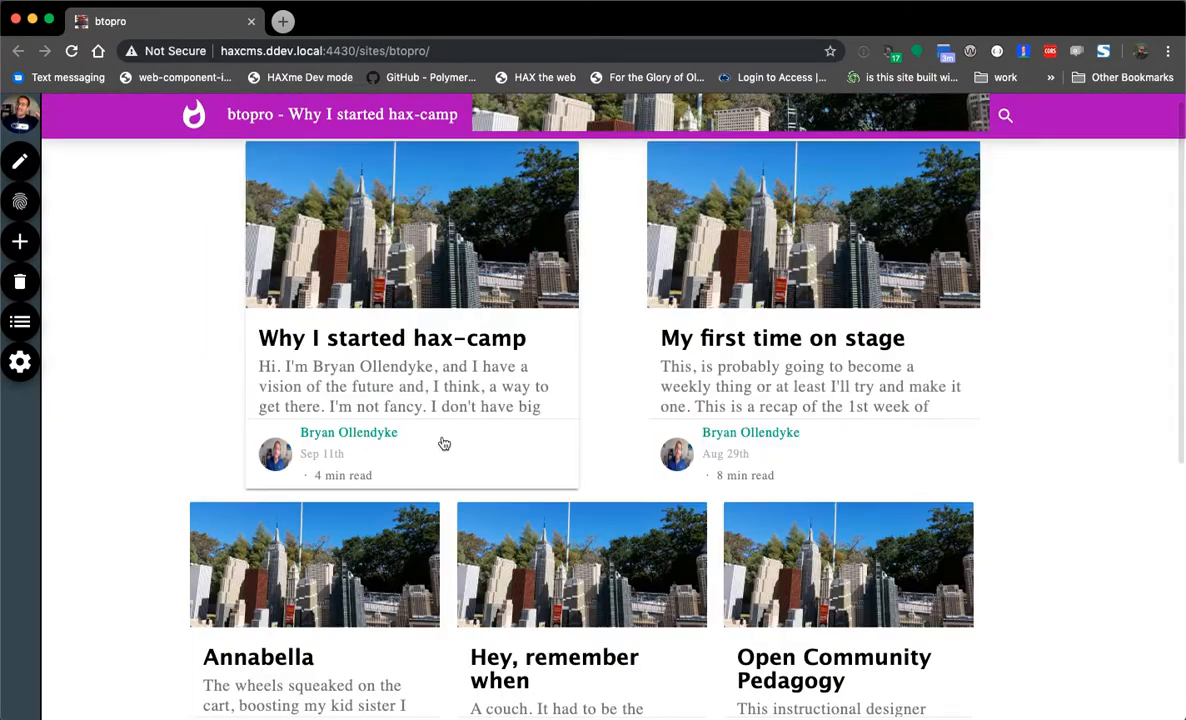
{"action": "left_click", "coordinate": [852, 442]}
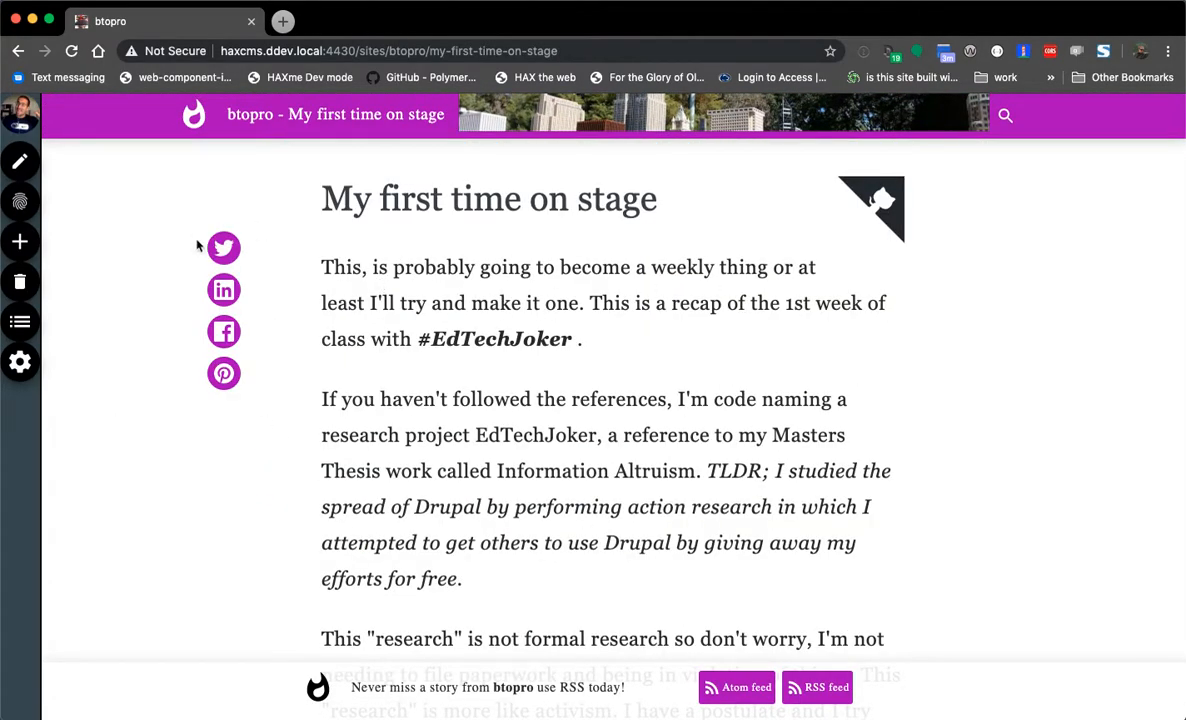
- Return to the btopro listing, reopen 'My first time on stage', and scroll through it
{"action": "left_click", "coordinate": [246, 120]}
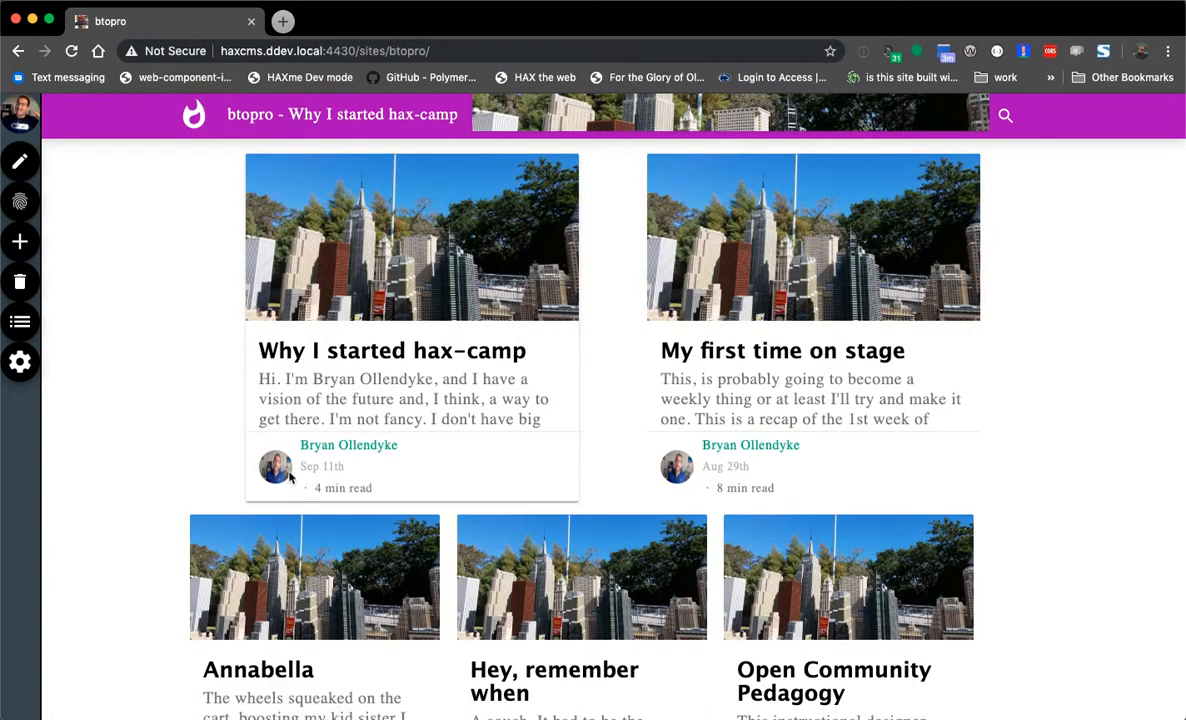
{"action": "left_click", "coordinate": [800, 346]}
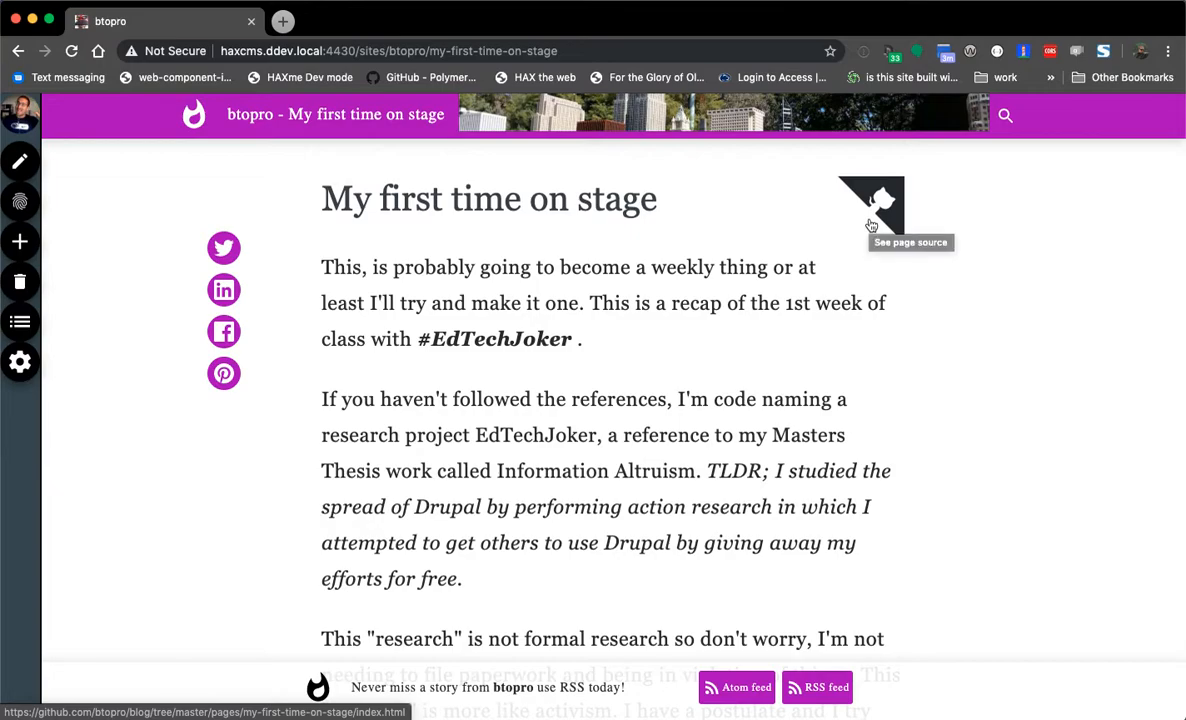
{"action": "scroll", "coordinate": [829, 300], "scroll_direction": "down", "scroll_amount": 10}
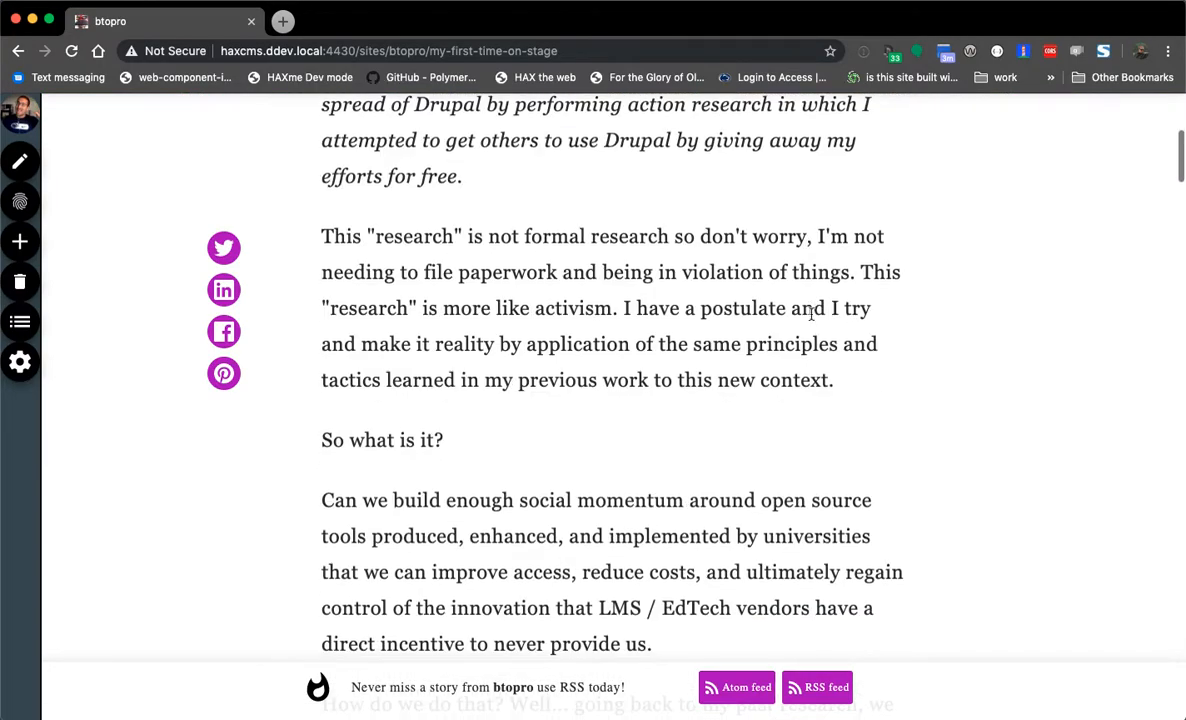
{"action": "scroll", "coordinate": [809, 357], "scroll_direction": "down", "scroll_amount": 20}
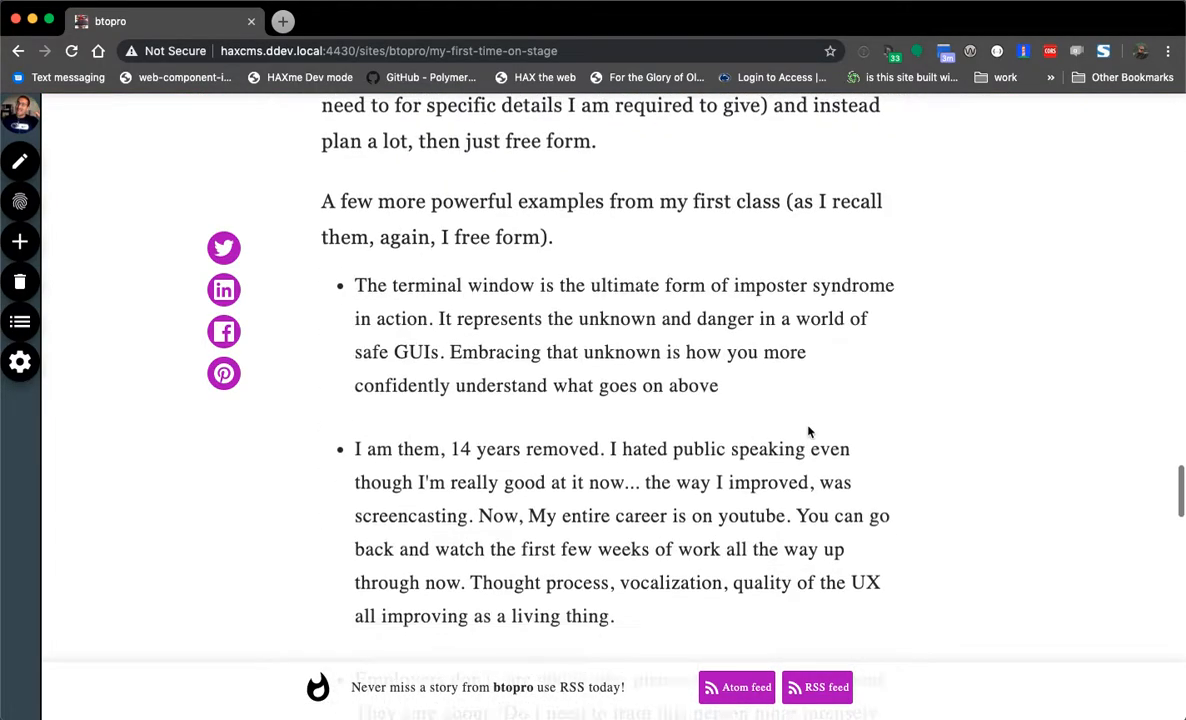
{"action": "scroll", "coordinate": [809, 431], "scroll_direction": "up", "scroll_amount": 20}
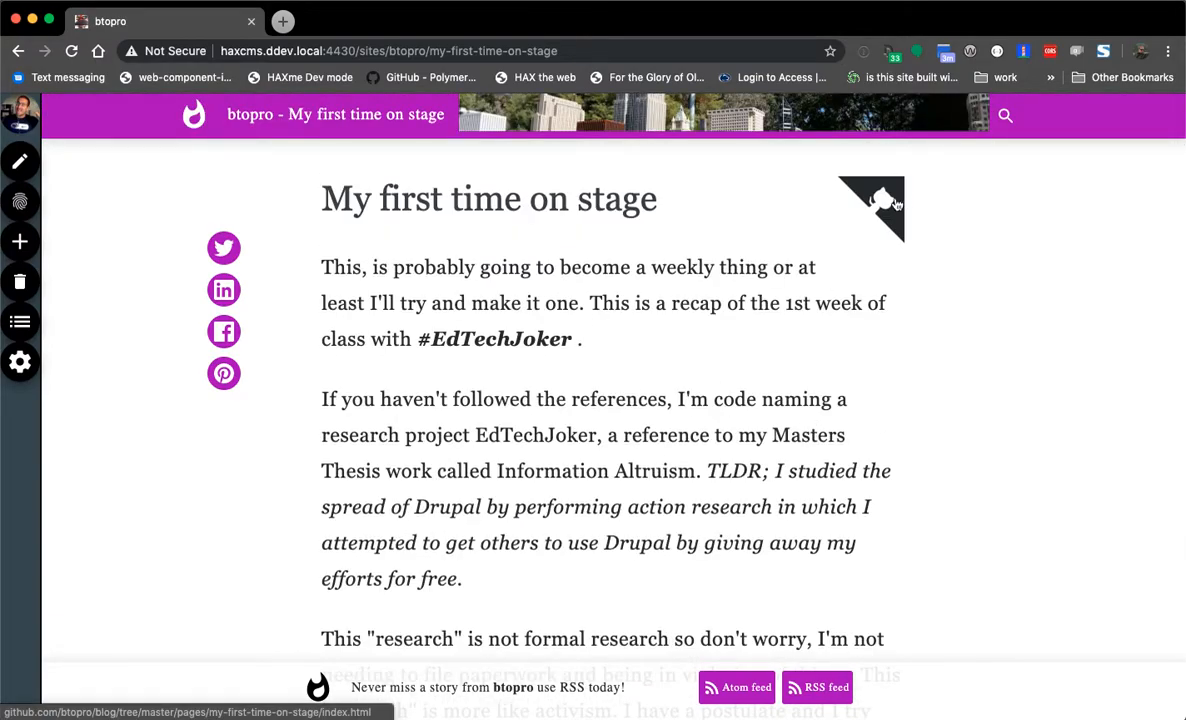
{"action": "left_click", "coordinate": [880, 200]}
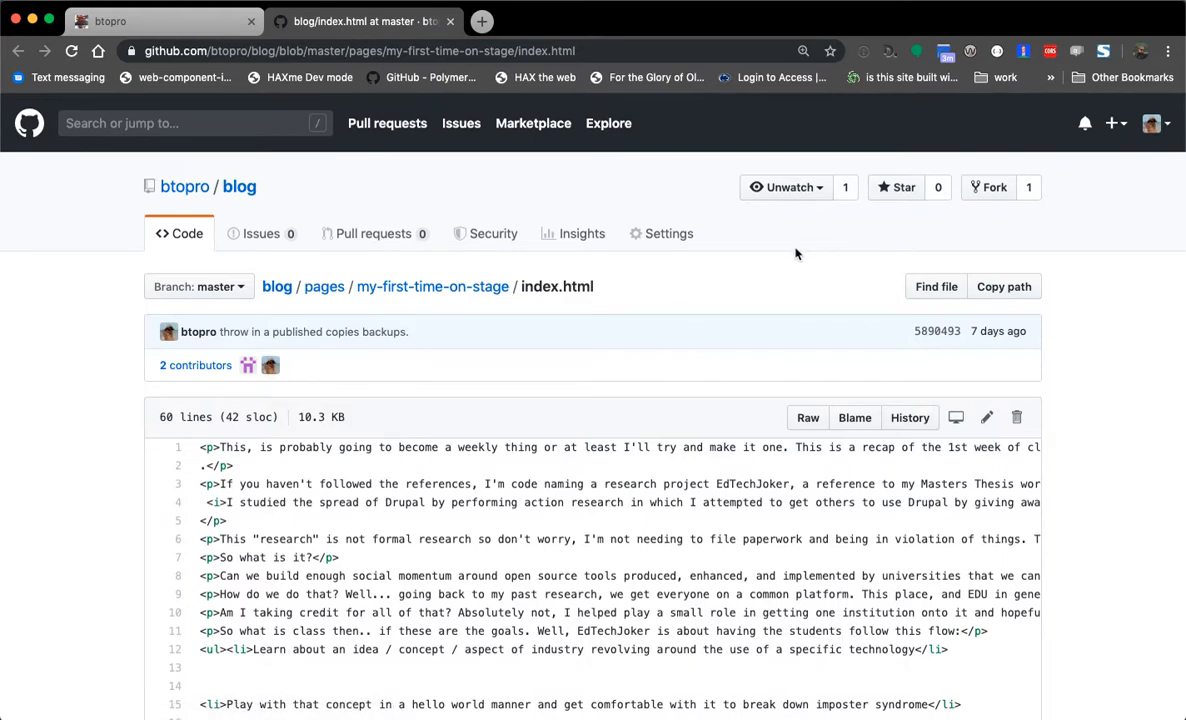
{"action": "left_click", "coordinate": [450, 22]}
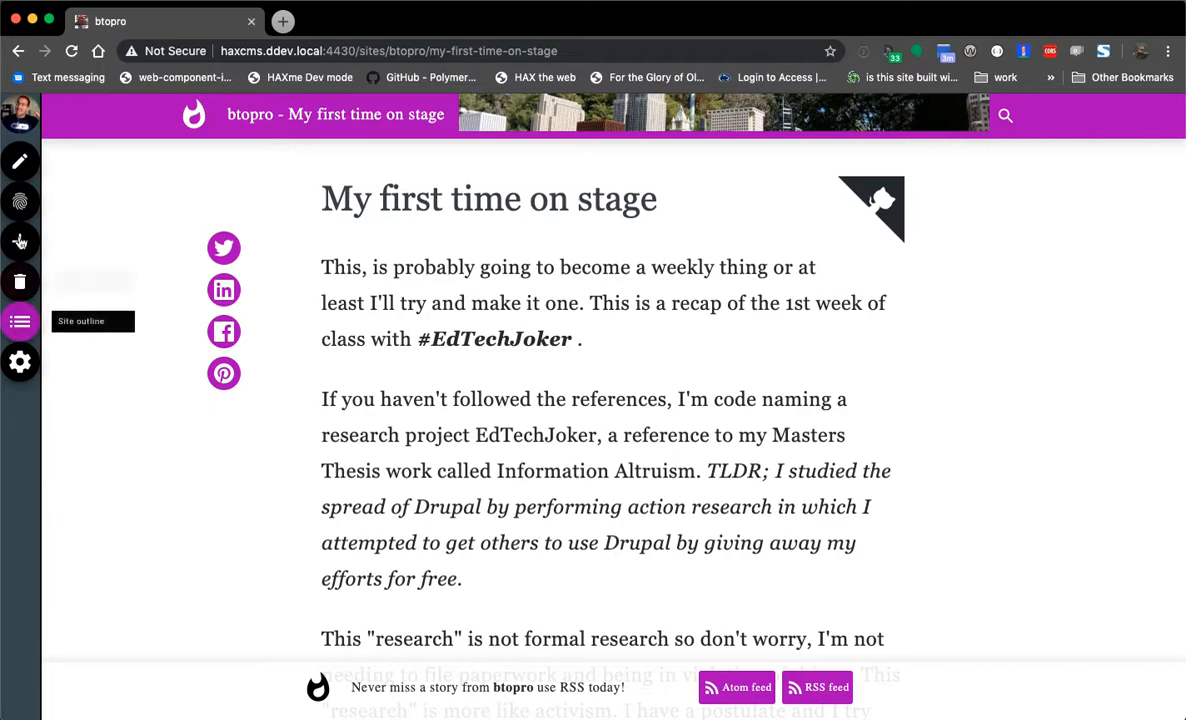
- Review the page details and advanced settings, then close them without saving
{"action": "left_click", "coordinate": [19, 210]}
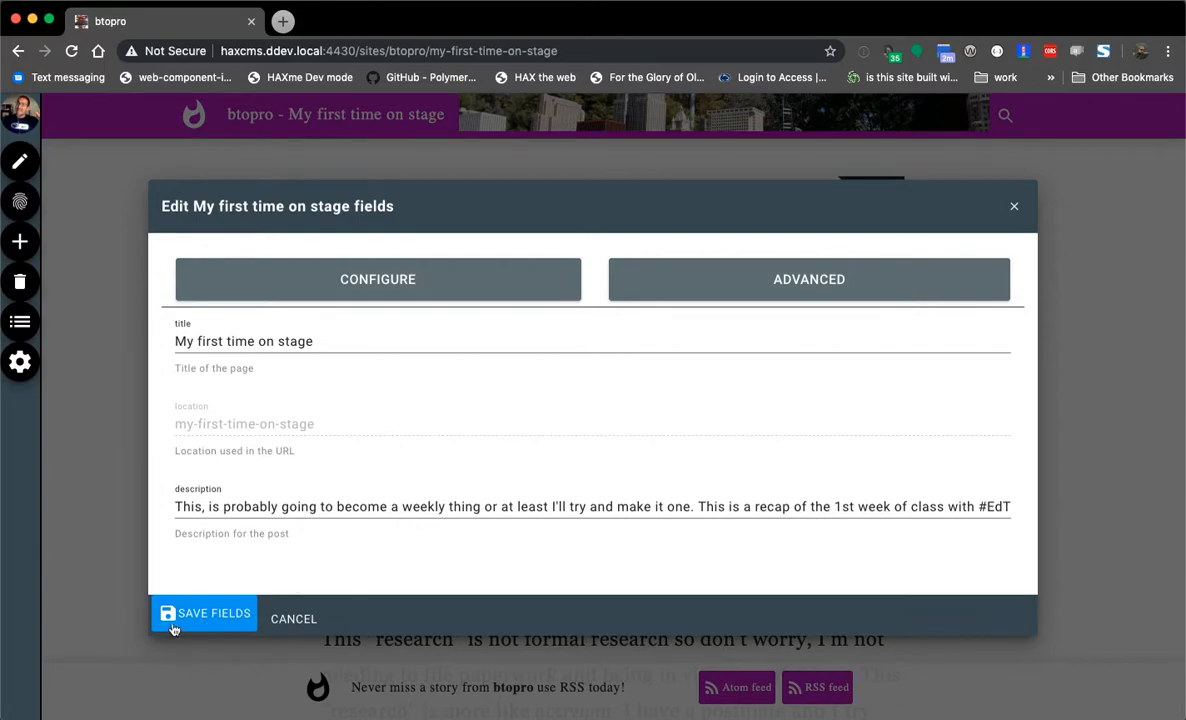
{"action": "left_click", "coordinate": [760, 278]}
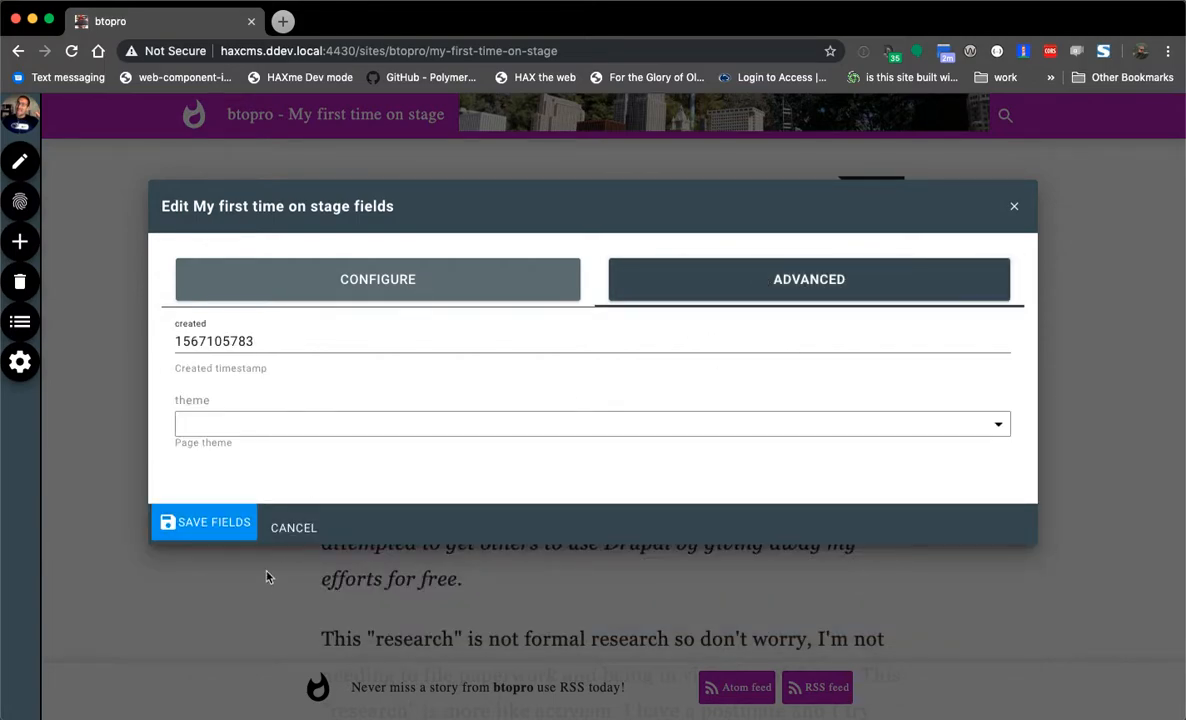
{"action": "left_click", "coordinate": [295, 527]}
{"action": "left_click", "coordinate": [19, 201]}
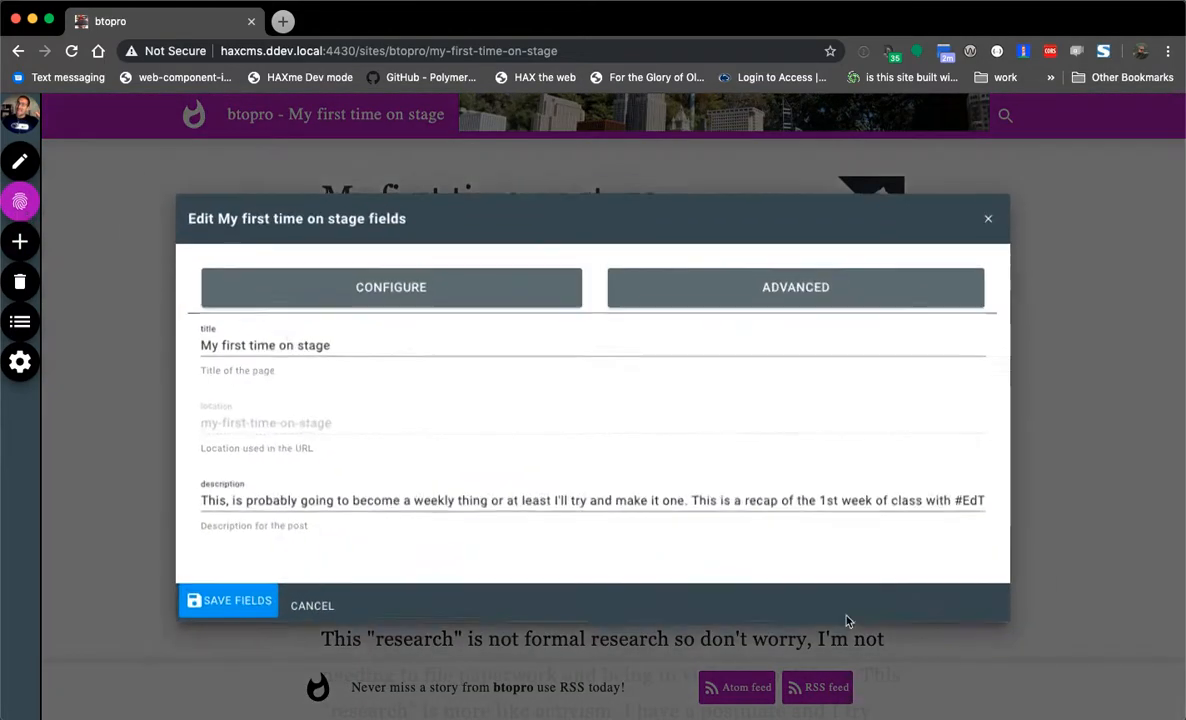
{"action": "left_click_drag", "start_coordinate": [1184, 717], "coordinate": [232, 716]}
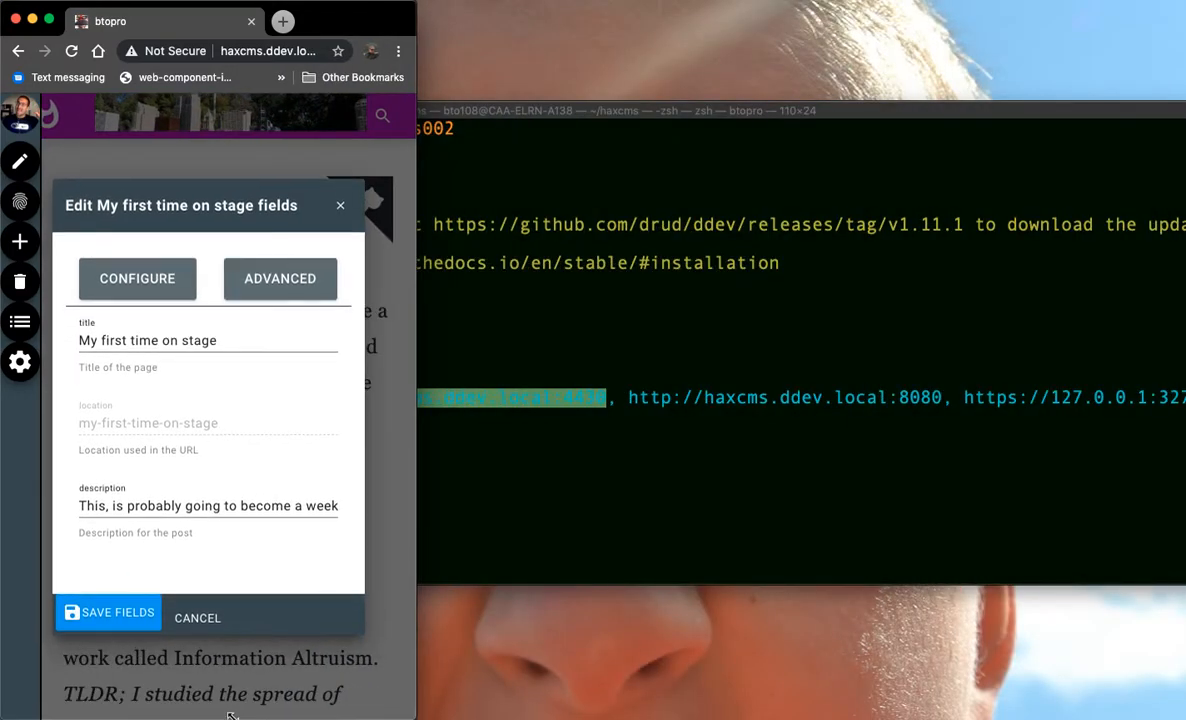
{"action": "left_click", "coordinate": [341, 207]}
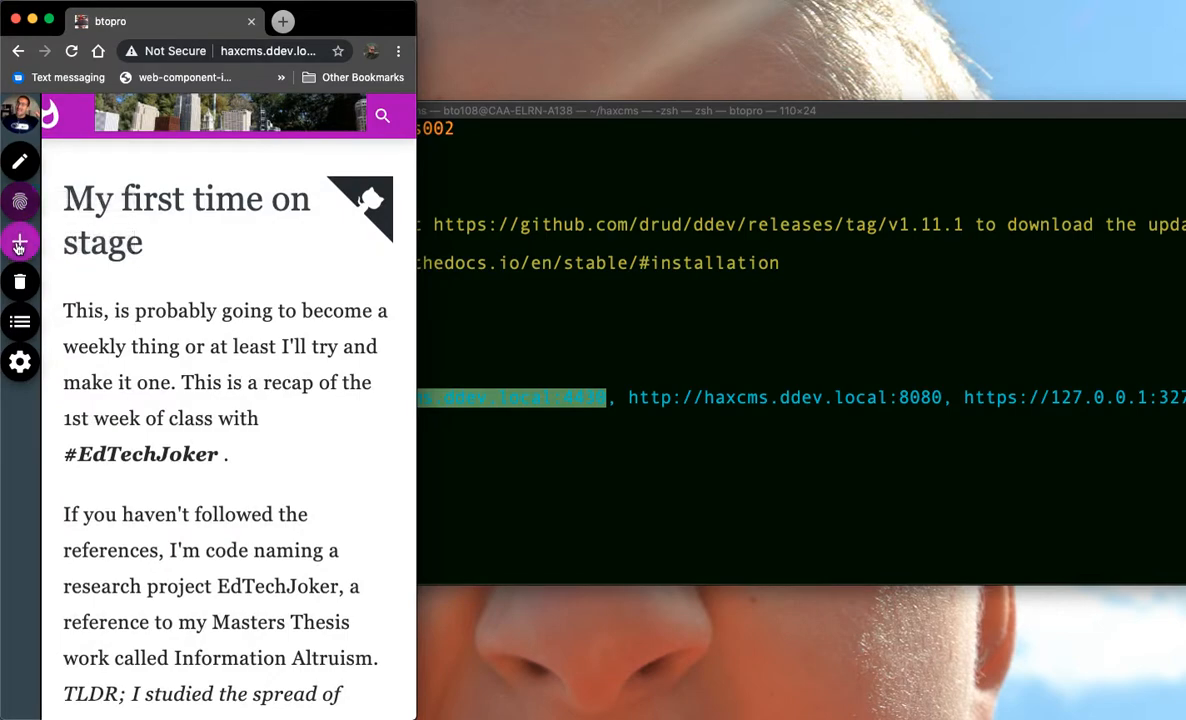
- Try the add-page, delete-page and outline buttons, then switch the post into content editing
{"action": "left_click", "coordinate": [20, 241]}
{"action": "left_click", "coordinate": [20, 281]}
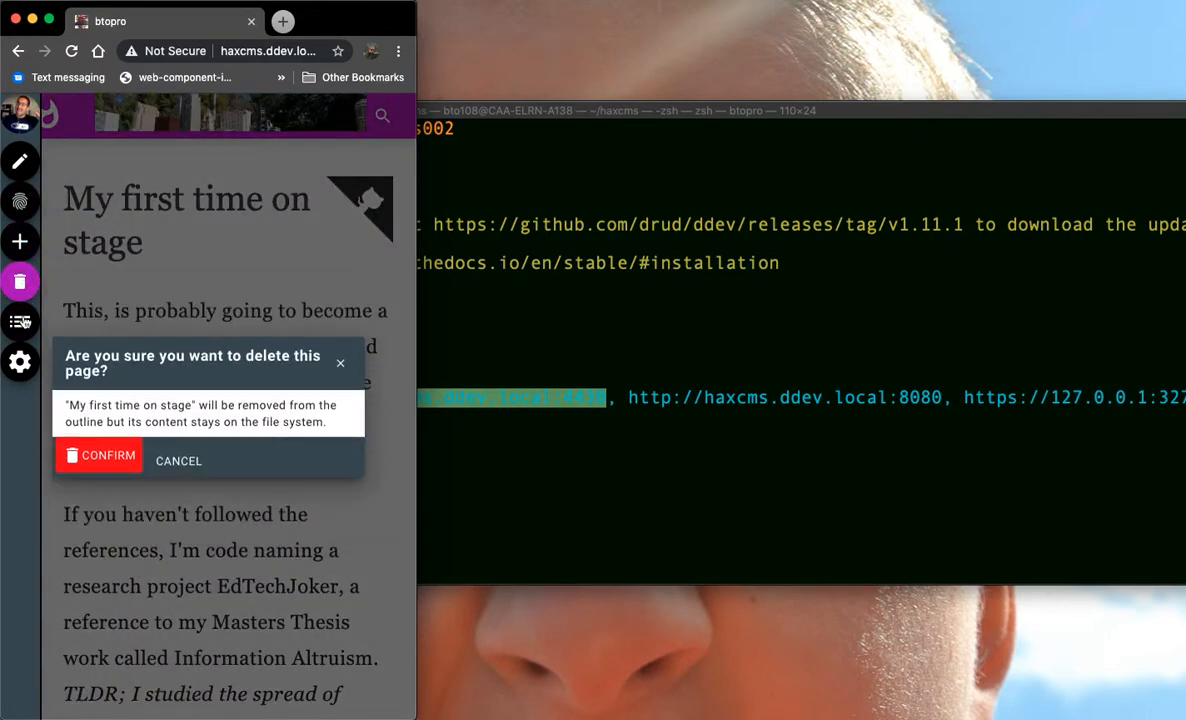
{"action": "left_click", "coordinate": [19, 322]}
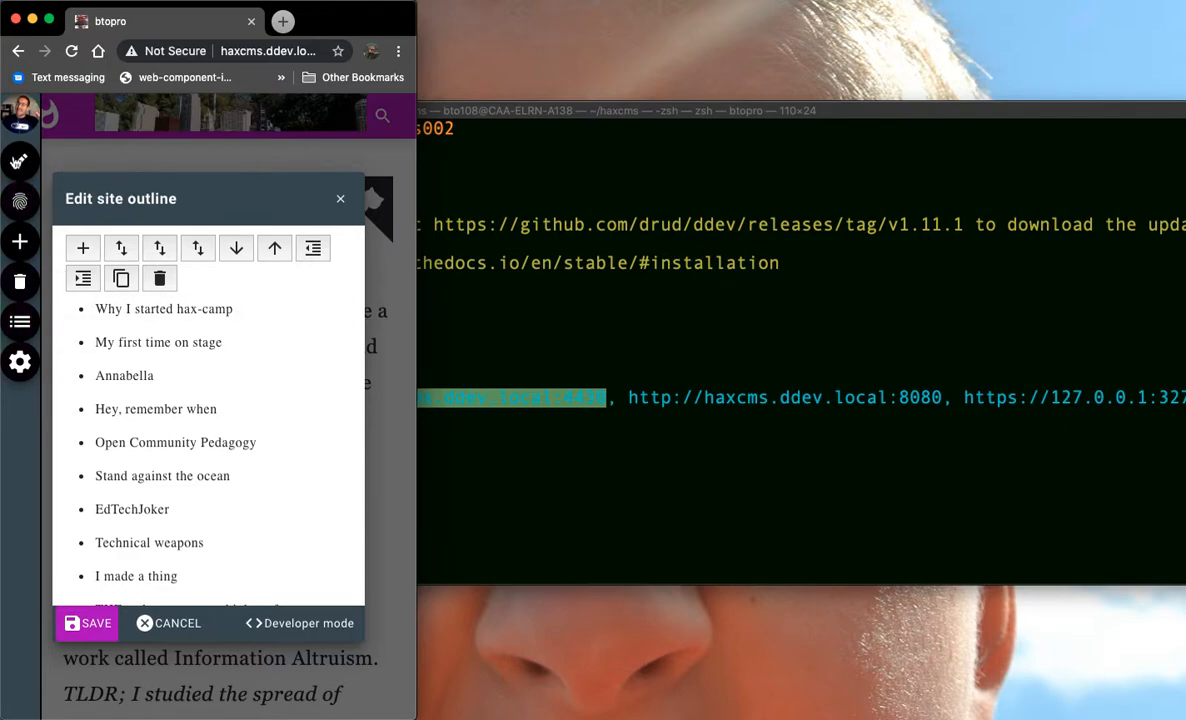
{"action": "left_click", "coordinate": [17, 162]}
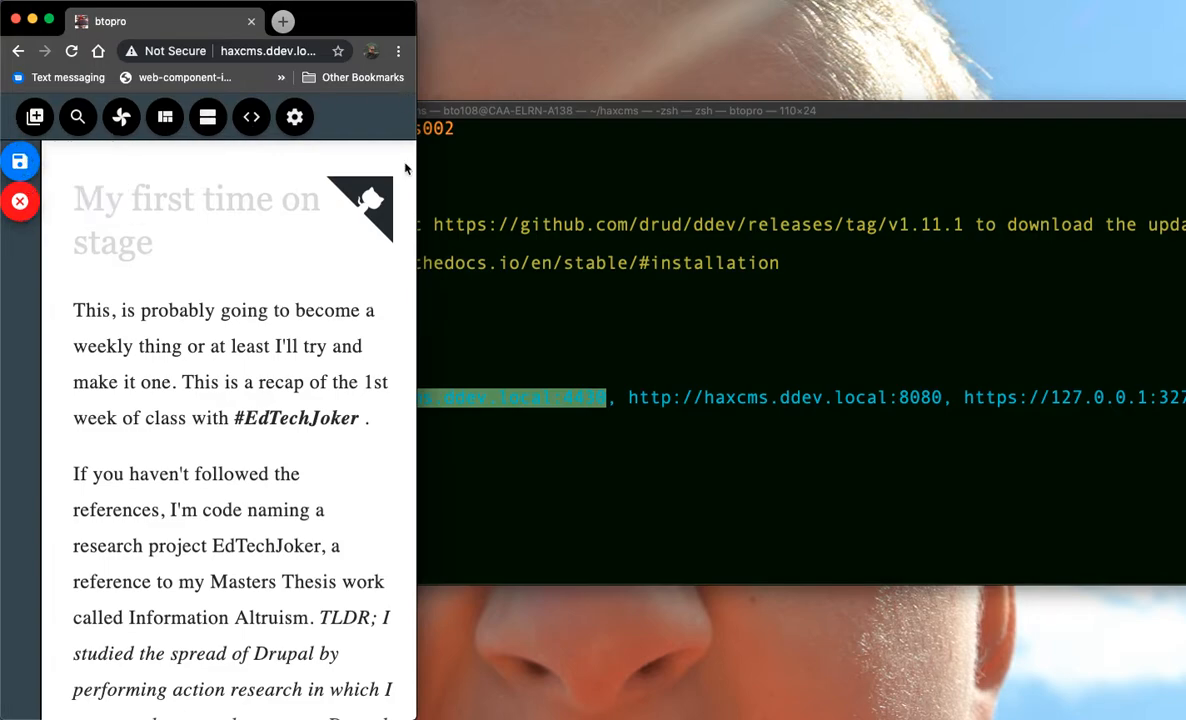
{"action": "left_click_drag", "start_coordinate": [418, 186], "coordinate": [1183, 213]}
- Place the caret in the first paragraph and bring up the media search panel
{"action": "left_click", "coordinate": [370, 315]}
{"action": "left_click", "coordinate": [468, 448]}
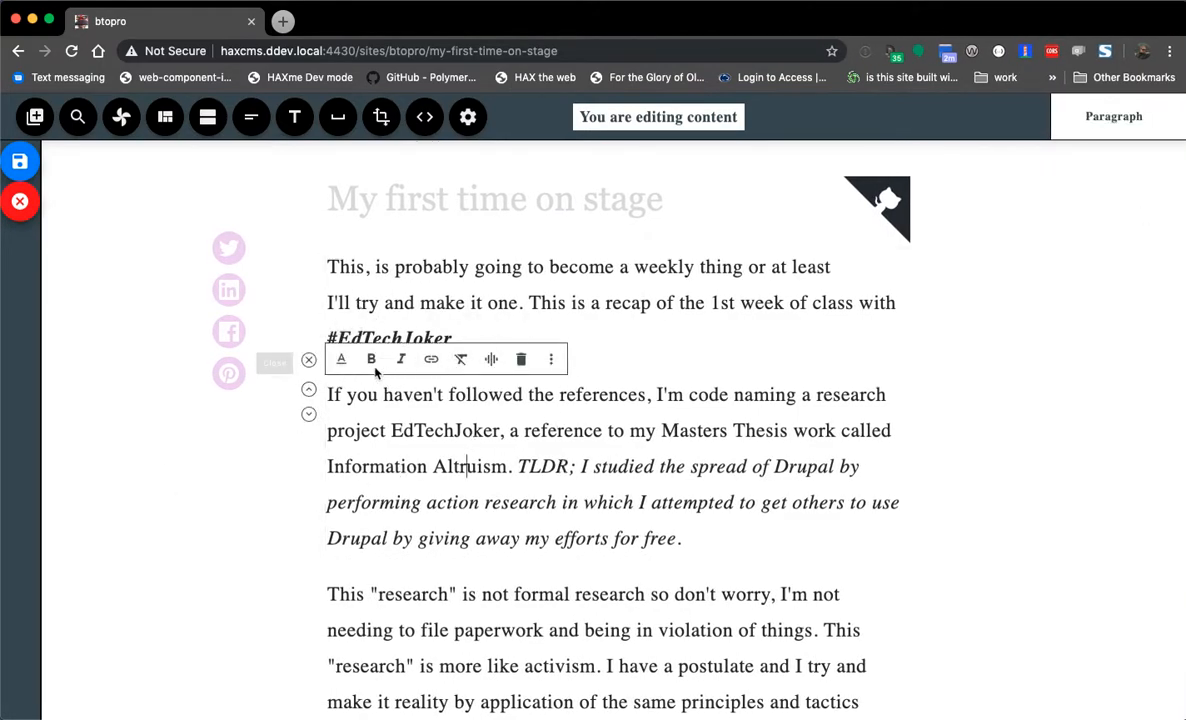
{"action": "left_click", "coordinate": [468, 298]}
{"action": "left_click", "coordinate": [165, 117]}
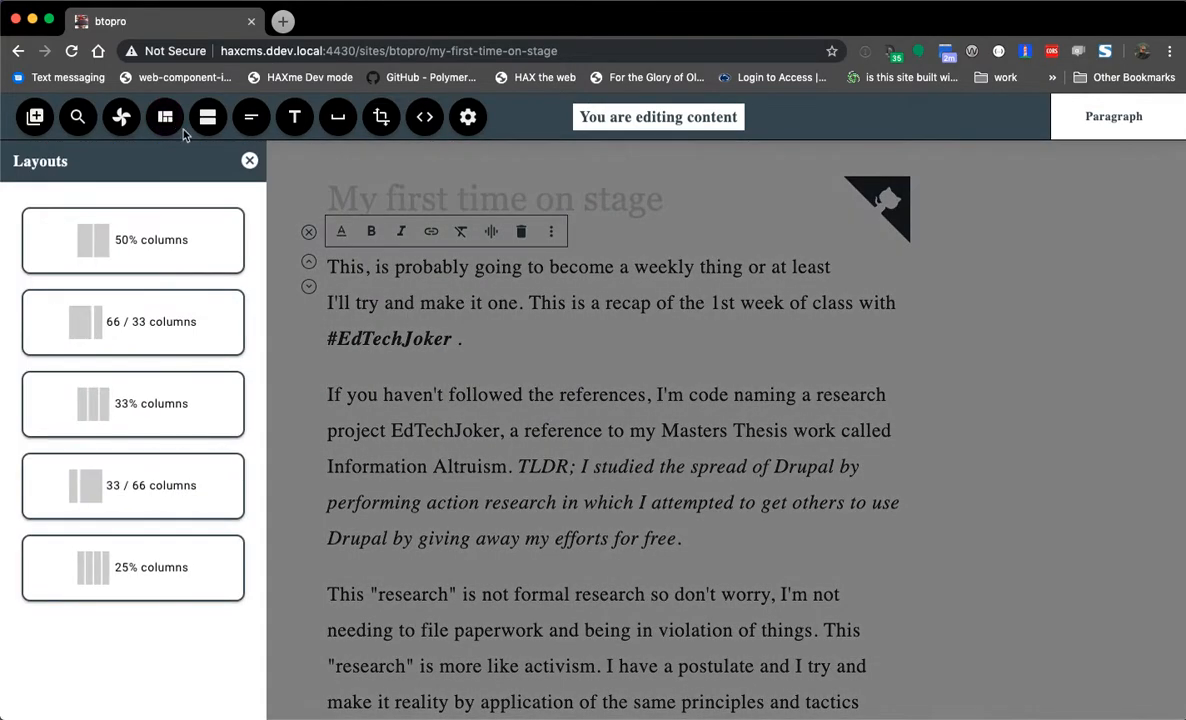
{"action": "left_click", "coordinate": [115, 117]}
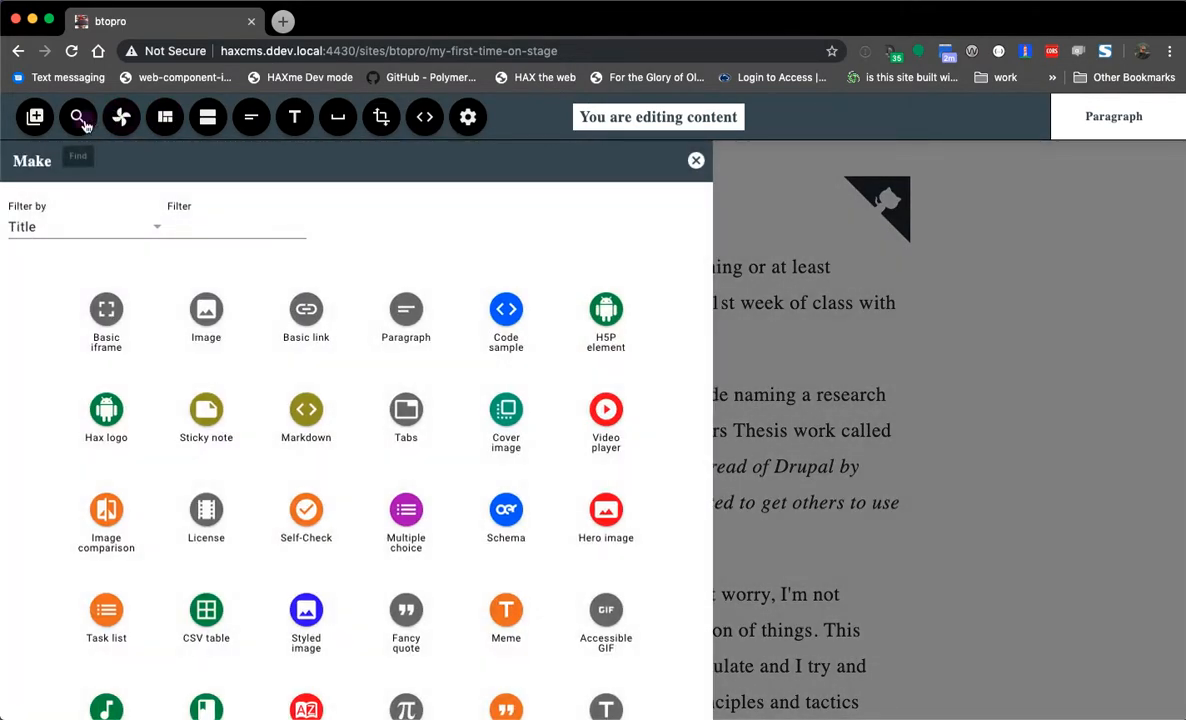
{"action": "left_click", "coordinate": [82, 119]}
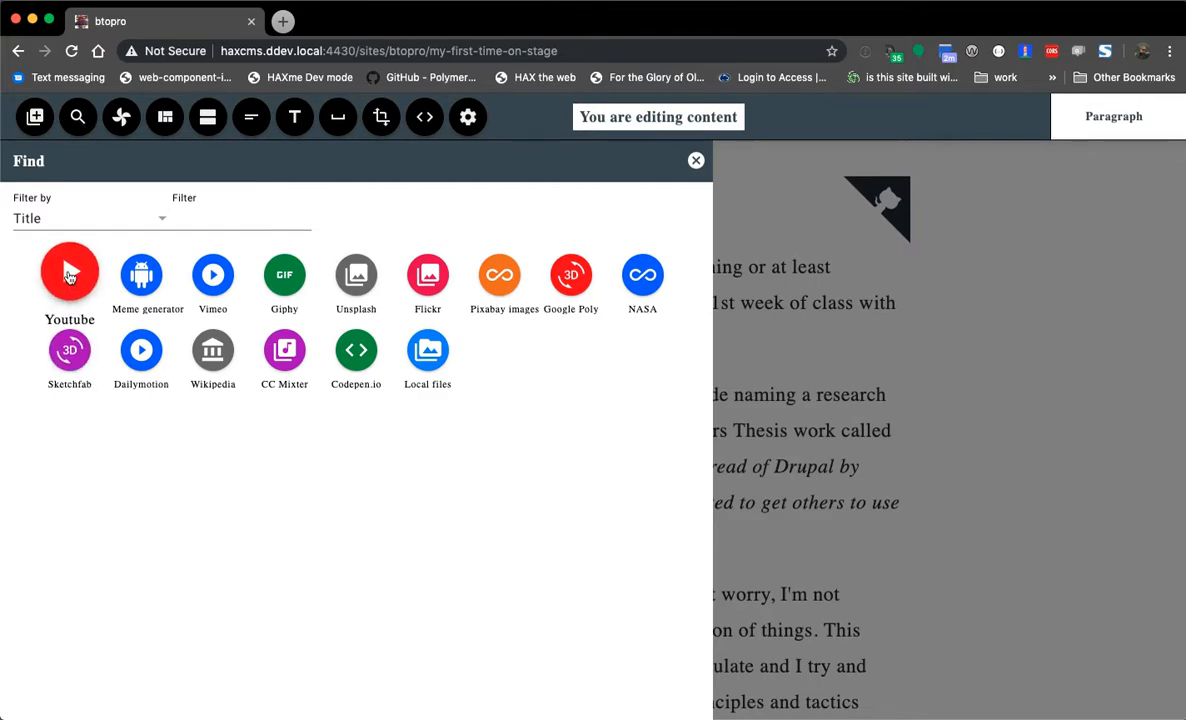
- Search YouTube for 'ELMSLN' and pick the 'ELMSLN Makers: Episode 1' video
{"action": "left_click", "coordinate": [70, 277]}
{"action": "left_click", "coordinate": [135, 474]}
{"action": "type", "text": "ELMSLN"}
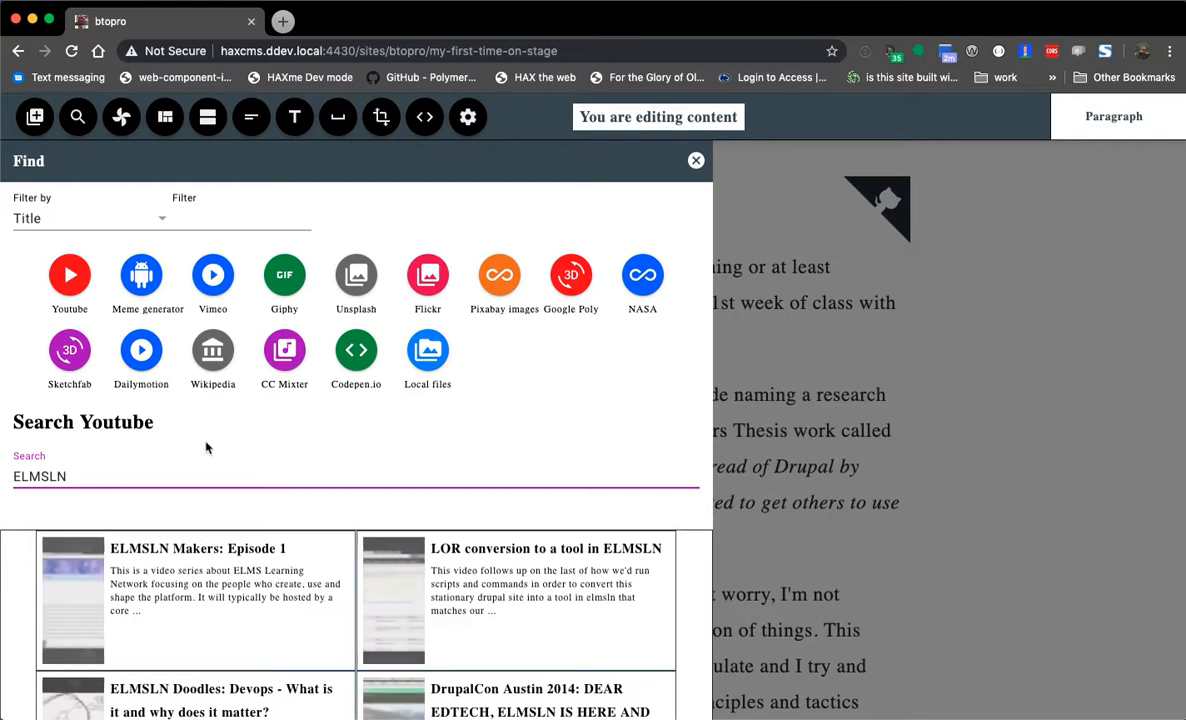
{"action": "scroll", "coordinate": [197, 443], "scroll_direction": "down", "scroll_amount": 1}
{"action": "scroll", "coordinate": [230, 428], "scroll_direction": "down", "scroll_amount": 1}
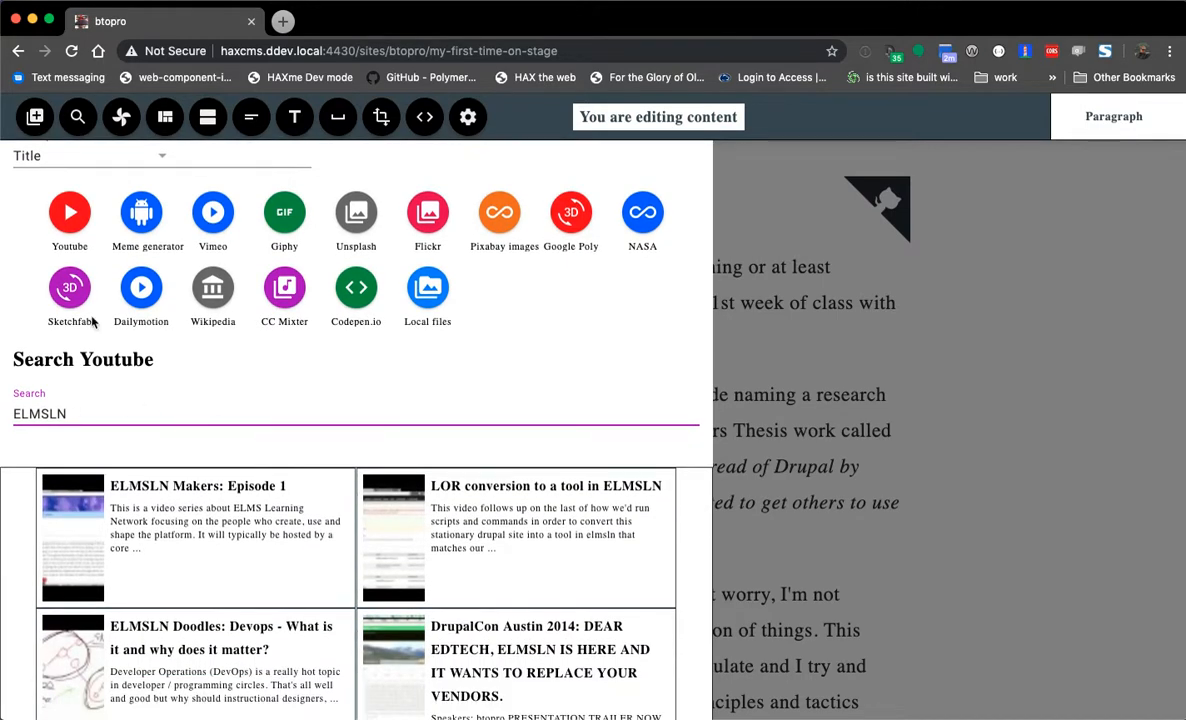
{"action": "left_click", "coordinate": [246, 553]}
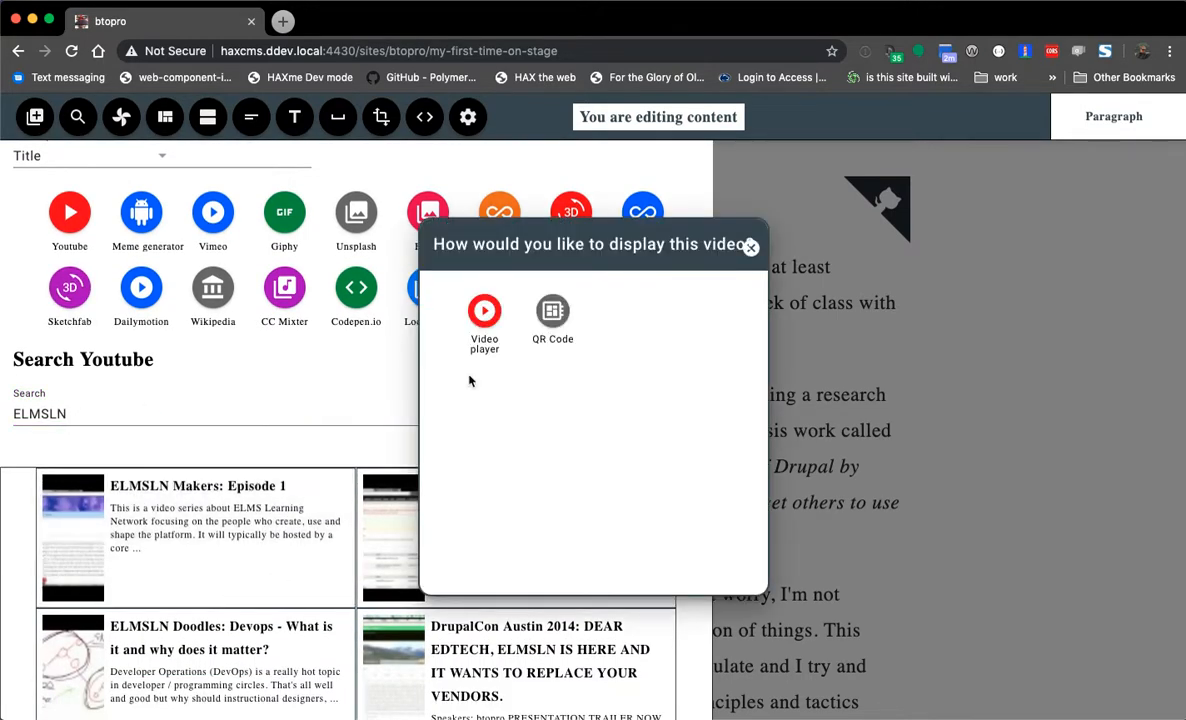
- Embed the video as a player with red accent, title 'Responsive' and dark theme
{"action": "left_click", "coordinate": [485, 316]}
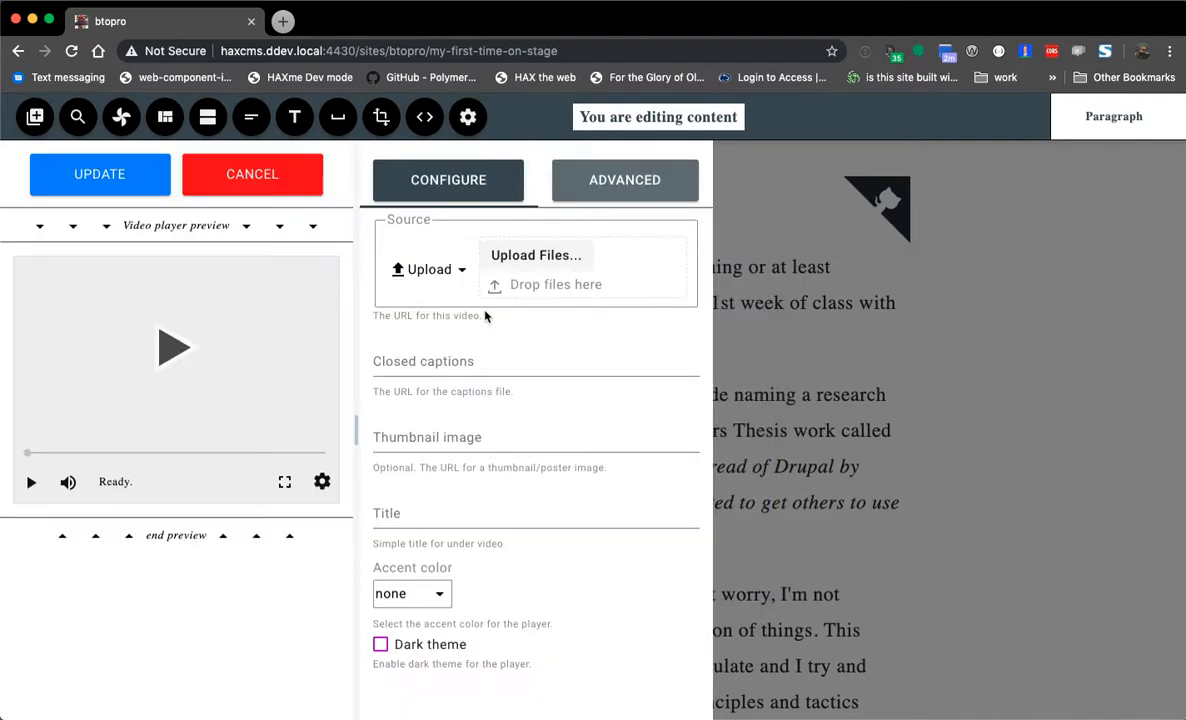
{"action": "left_click", "coordinate": [478, 382]}
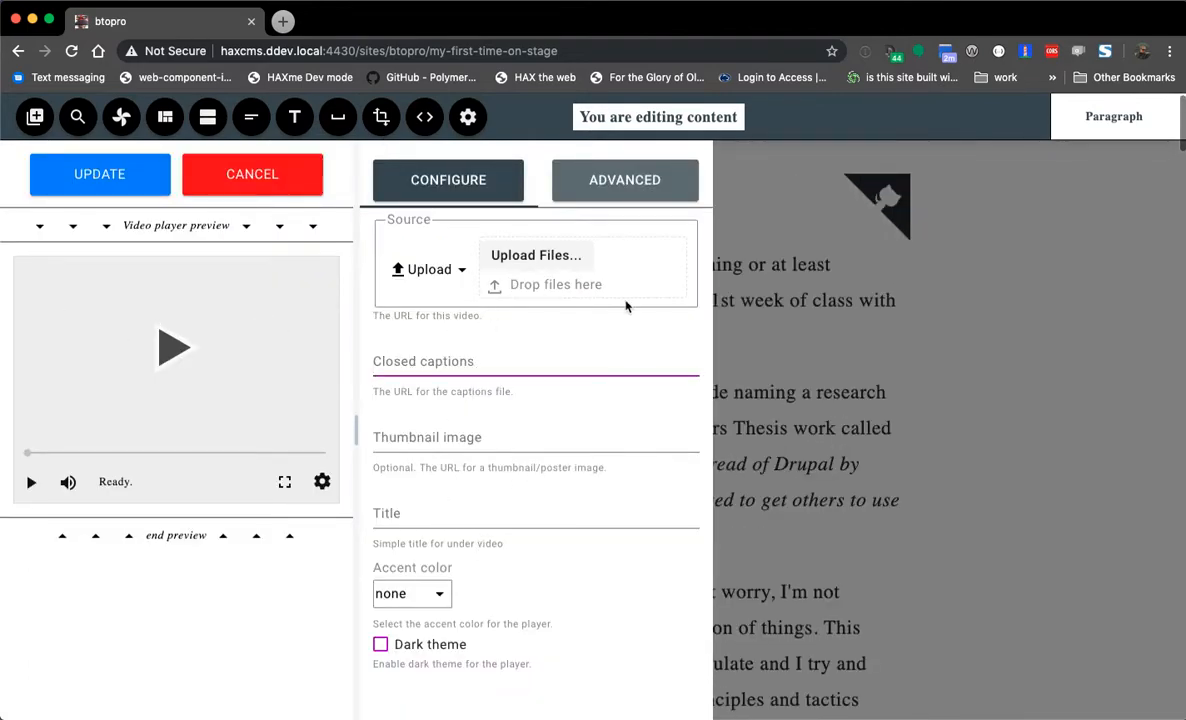
{"action": "left_click", "coordinate": [425, 594]}
{"action": "left_click", "coordinate": [400, 630]}
{"action": "left_click", "coordinate": [423, 513]}
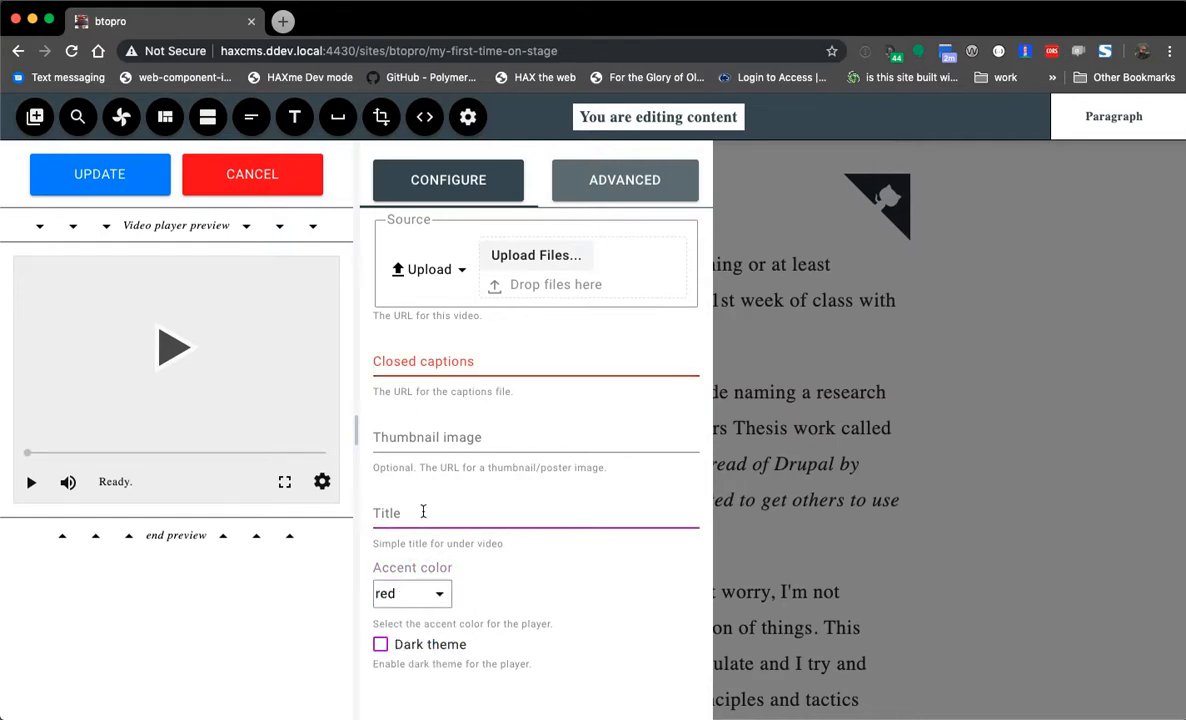
{"action": "type", "text": "Responsive"}
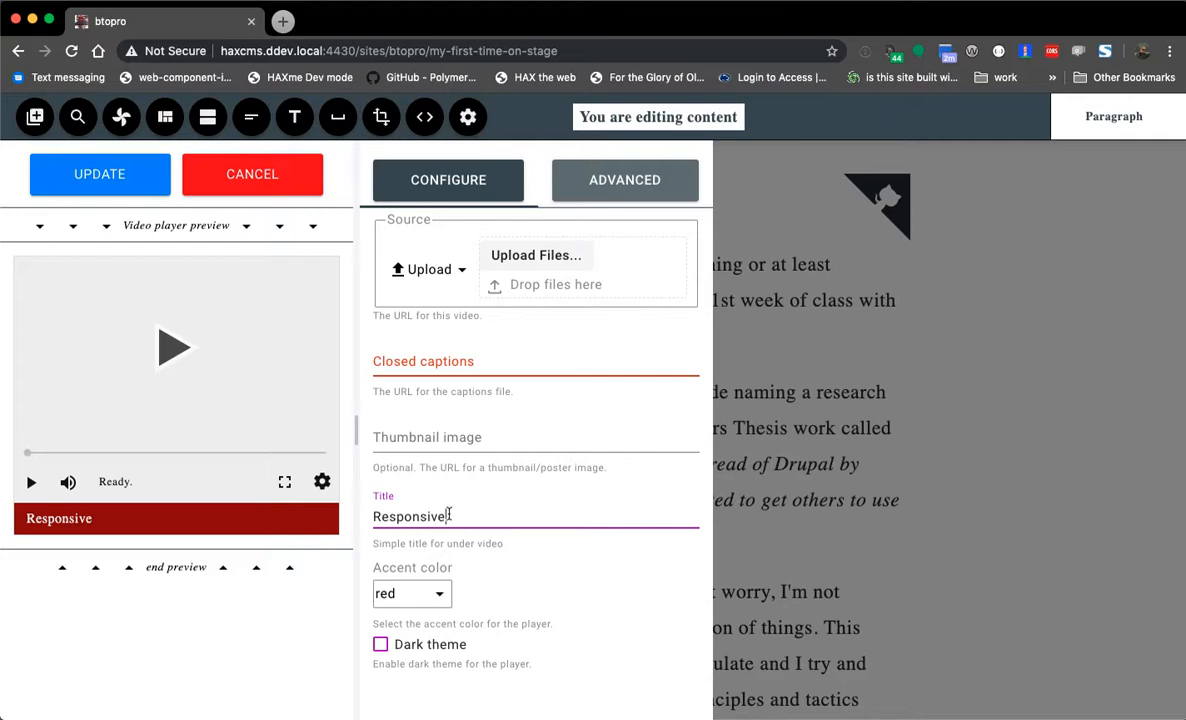
{"action": "left_click", "coordinate": [396, 642]}
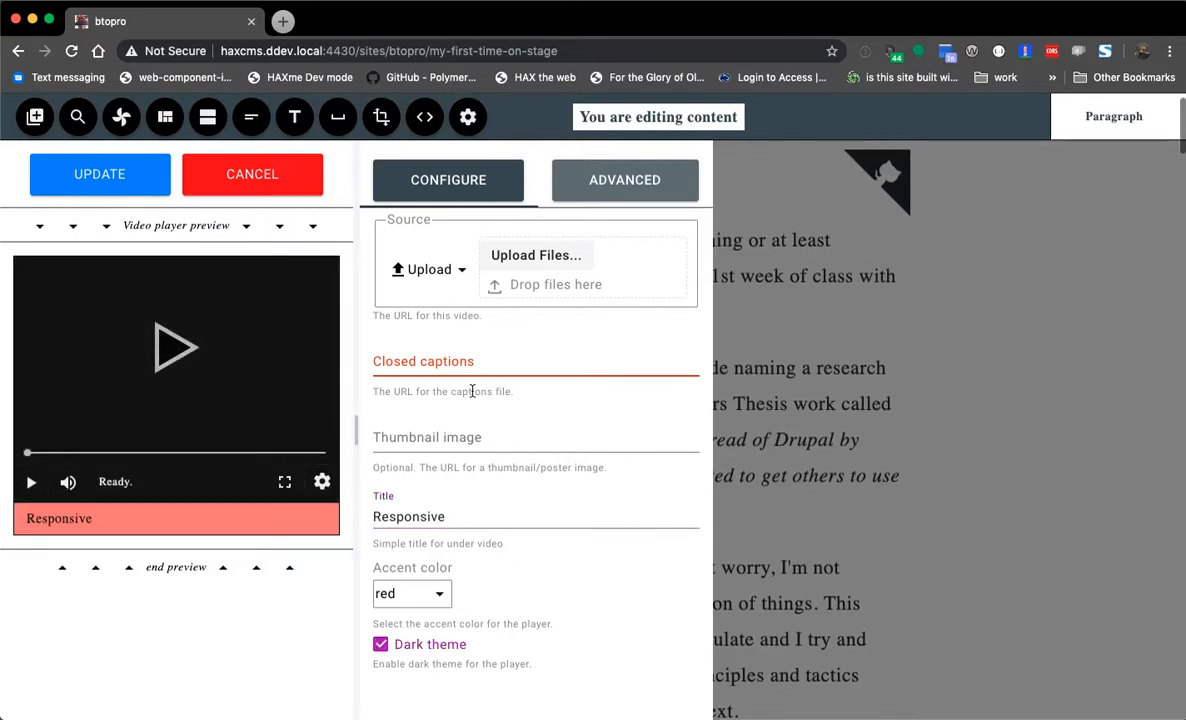
- Set the video source to the YouTube URL and insert the player into the post
{"action": "left_click", "coordinate": [429, 268]}
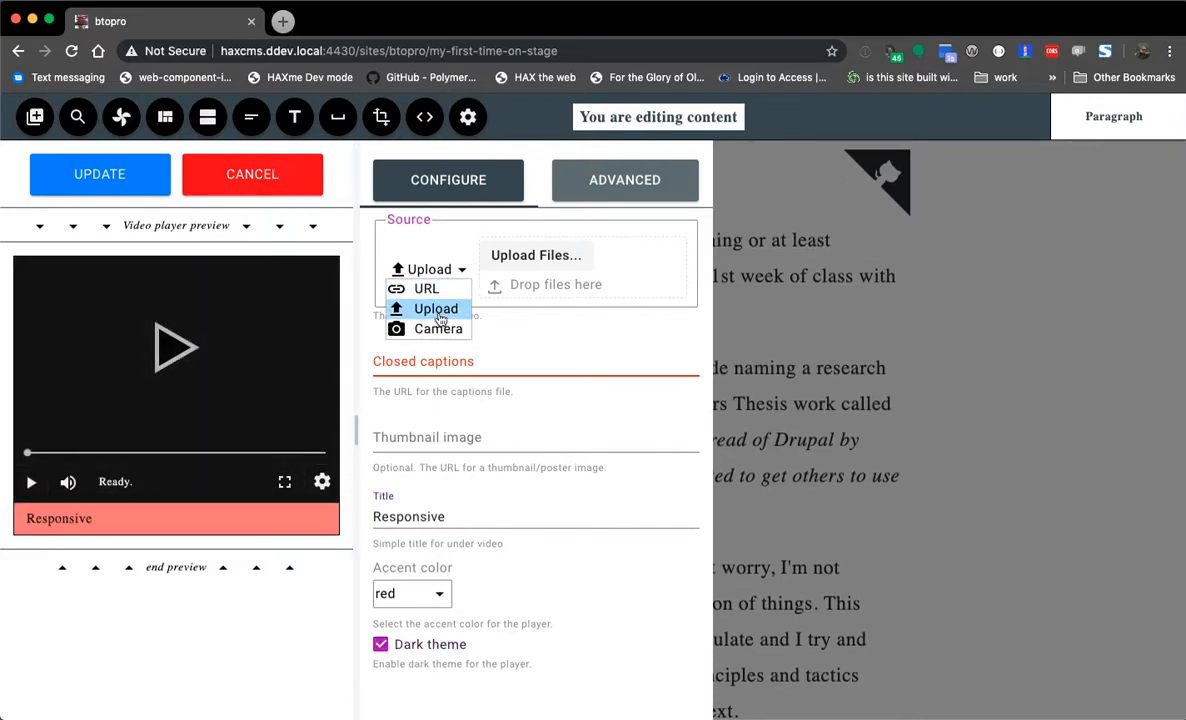
{"action": "left_click", "coordinate": [426, 288]}
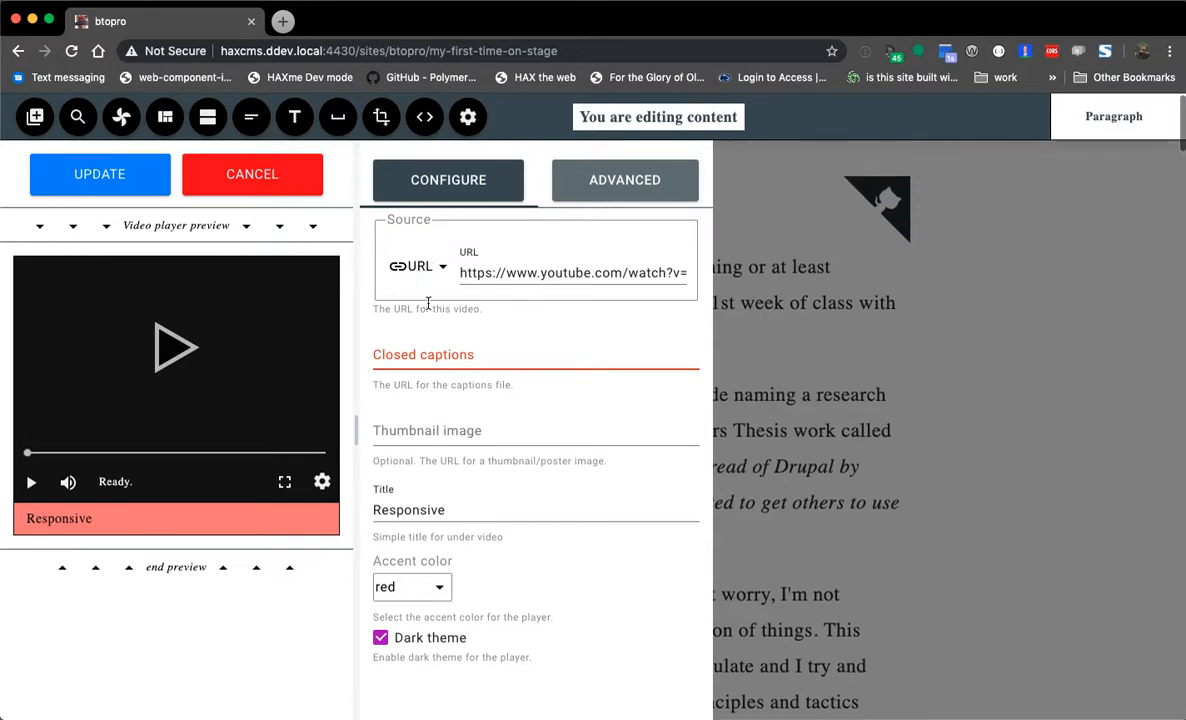
{"action": "left_click", "coordinate": [536, 271]}
{"action": "left_click", "coordinate": [412, 266]}
{"action": "left_click", "coordinate": [410, 302]}
{"action": "left_click", "coordinate": [413, 266]}
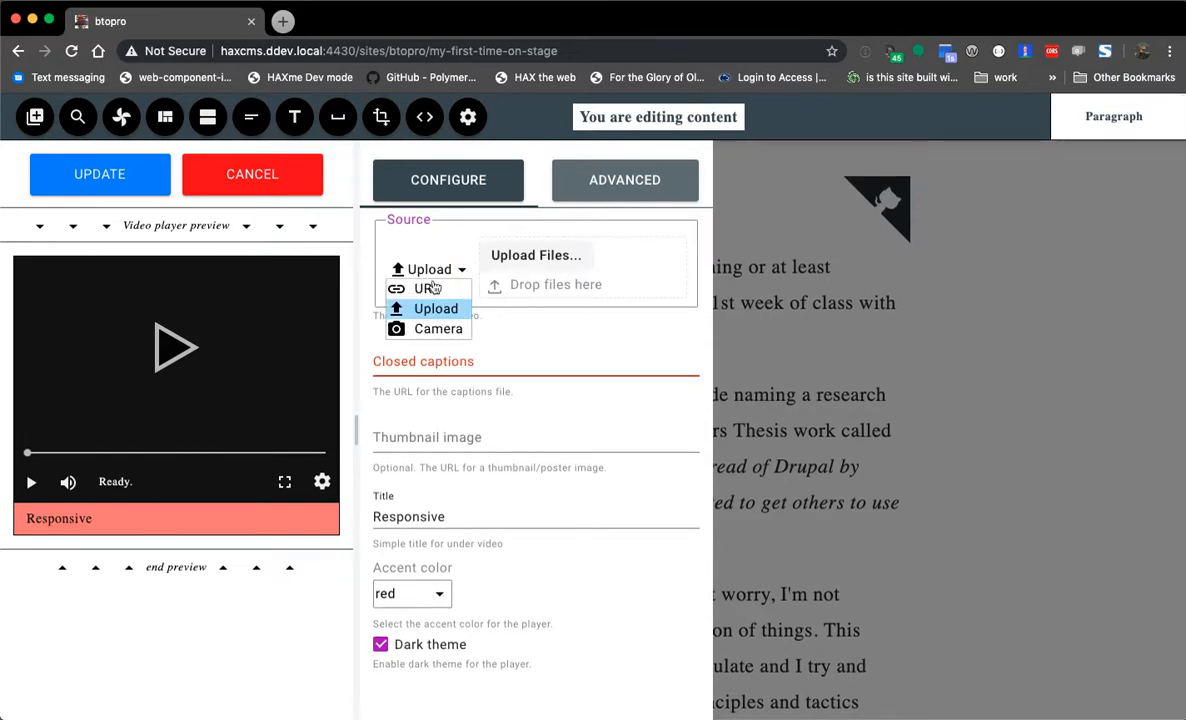
{"action": "left_click", "coordinate": [425, 289]}
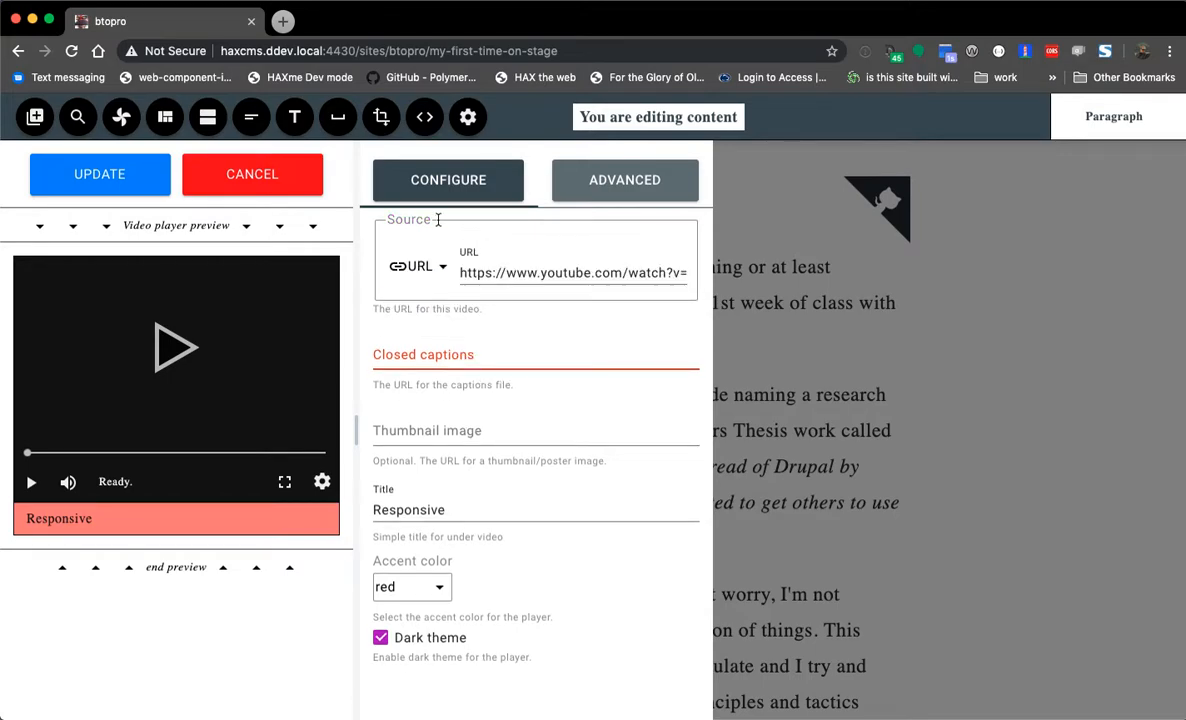
{"action": "left_click", "coordinate": [99, 174]}
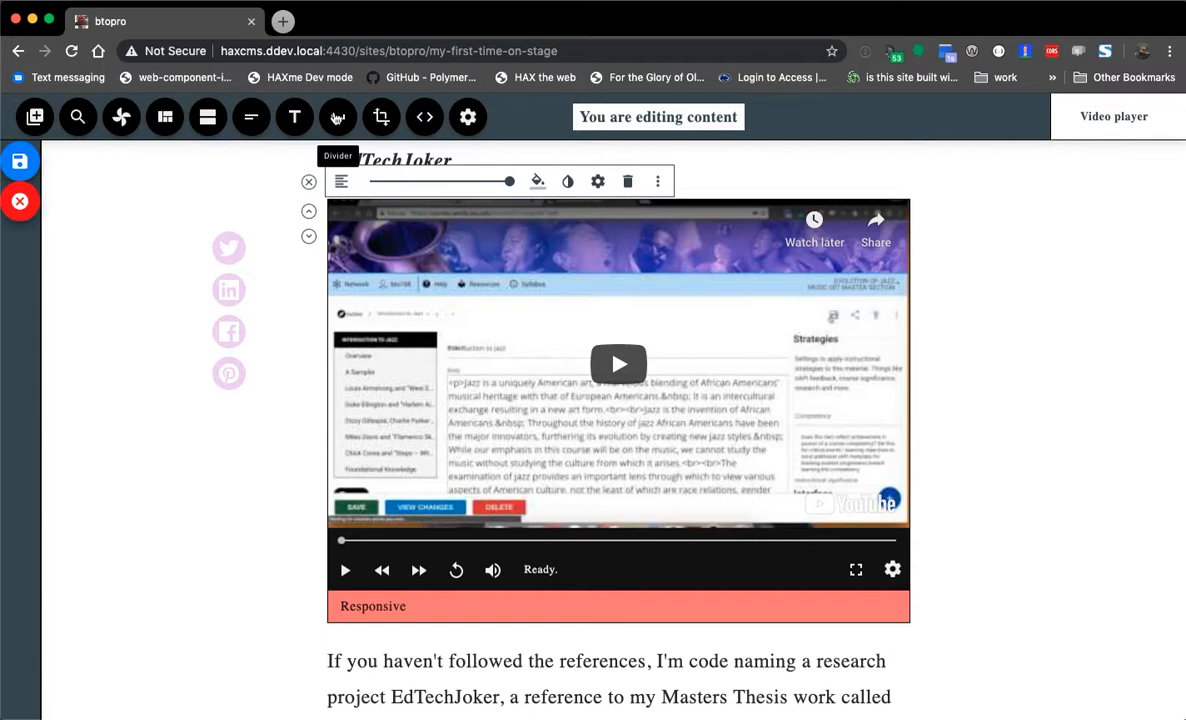
- Set the video player to about 75% width and review its settings without changes
{"action": "scroll", "coordinate": [362, 268], "scroll_direction": "up", "scroll_amount": 1}
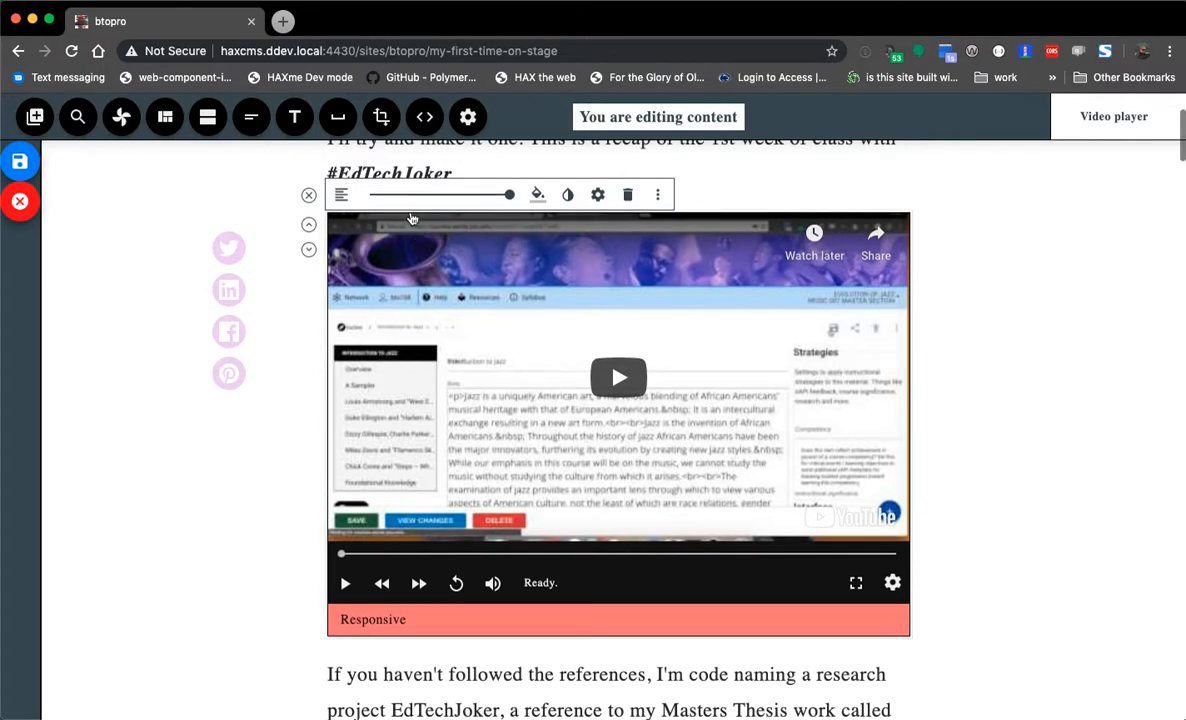
{"action": "left_click", "coordinate": [419, 196]}
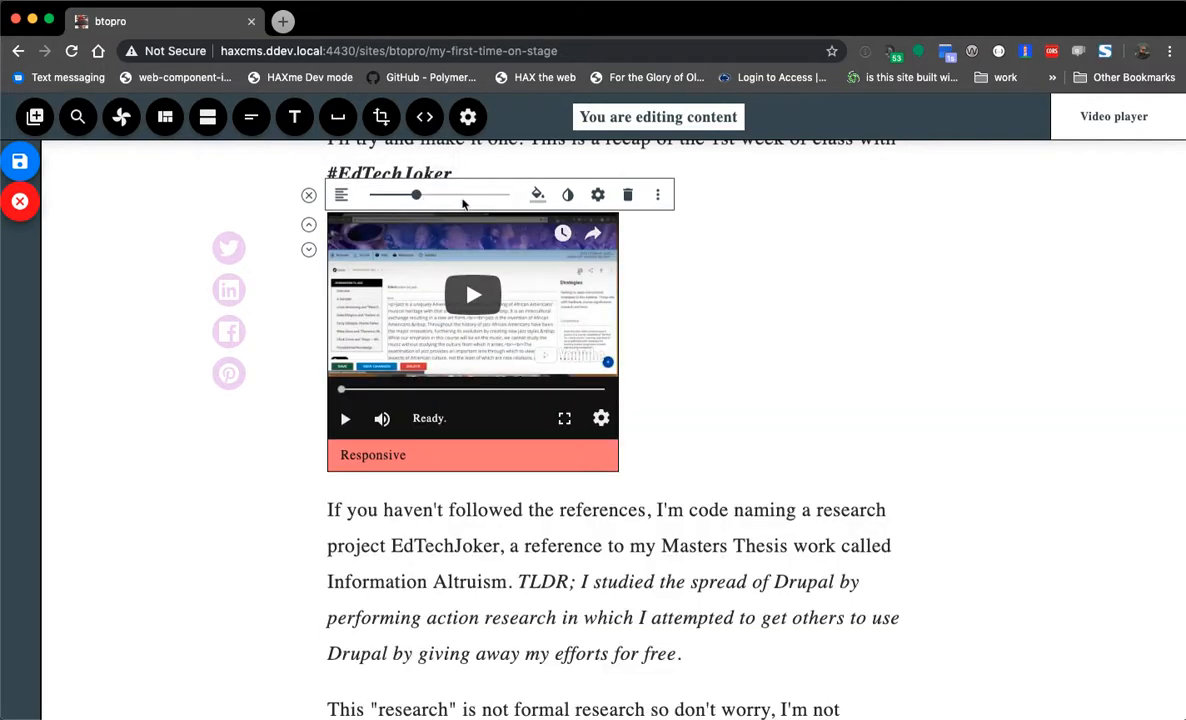
{"action": "left_click", "coordinate": [463, 197]}
{"action": "left_click", "coordinate": [598, 194]}
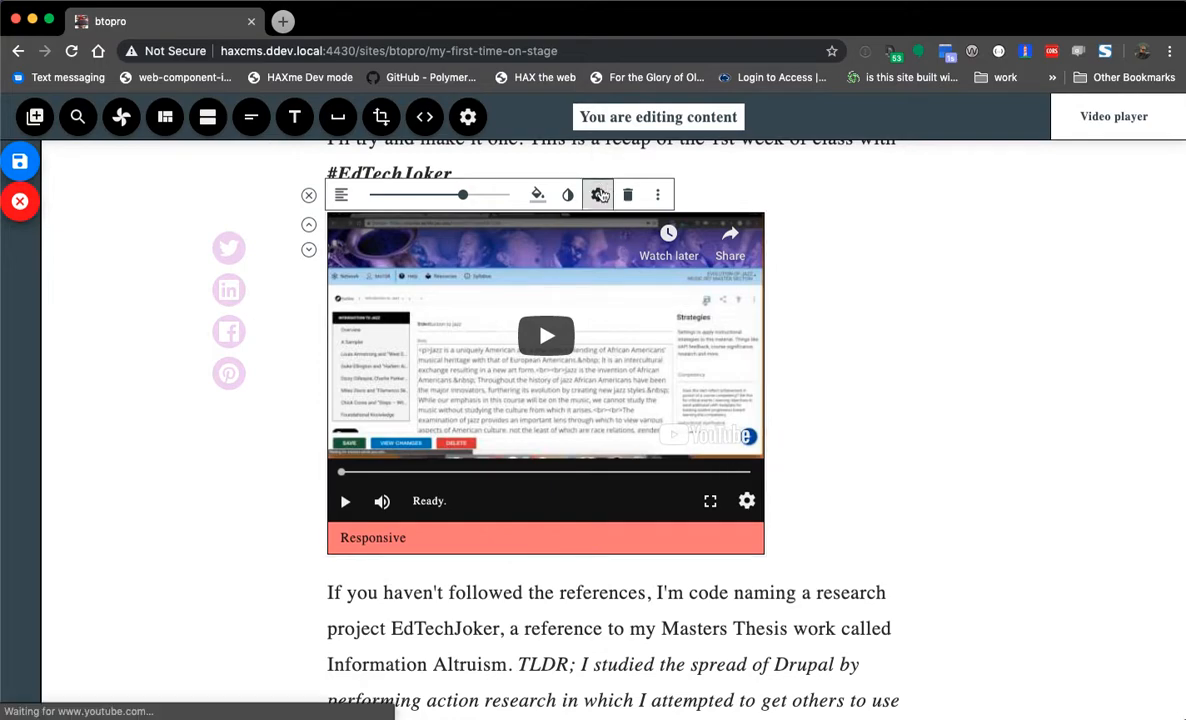
{"action": "left_click", "coordinate": [601, 190]}
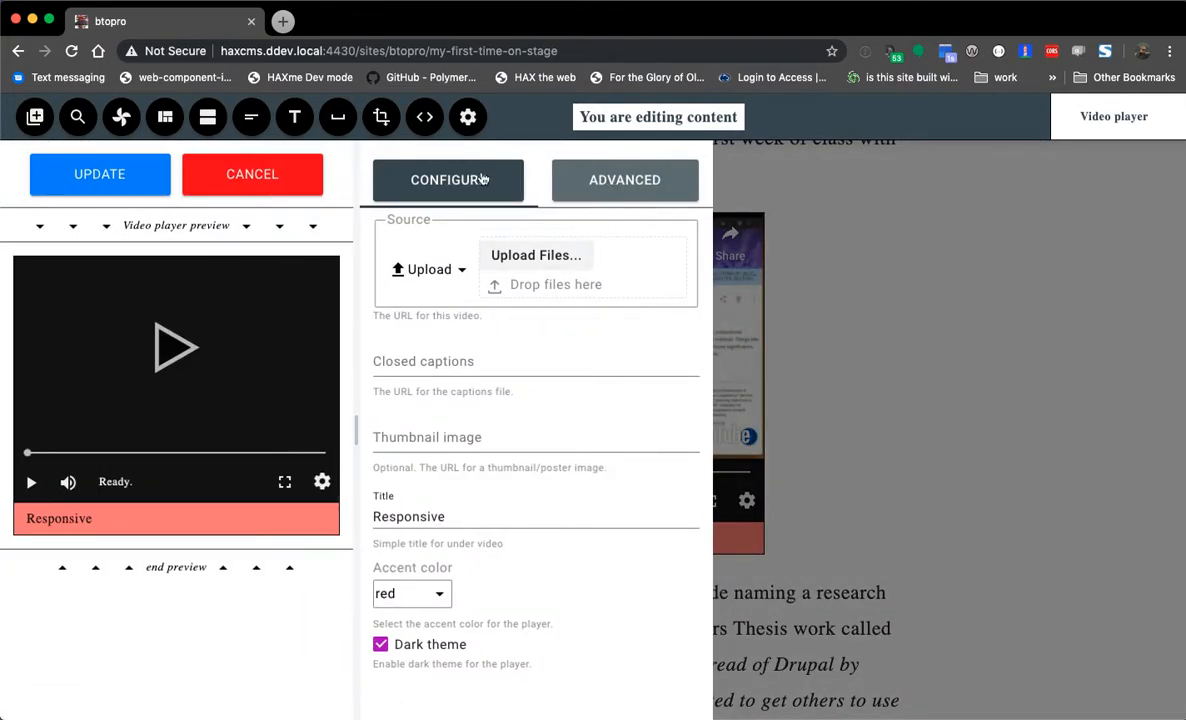
{"action": "left_click", "coordinate": [450, 184]}
{"action": "left_click", "coordinate": [635, 185]}
{"action": "left_click", "coordinate": [256, 186]}
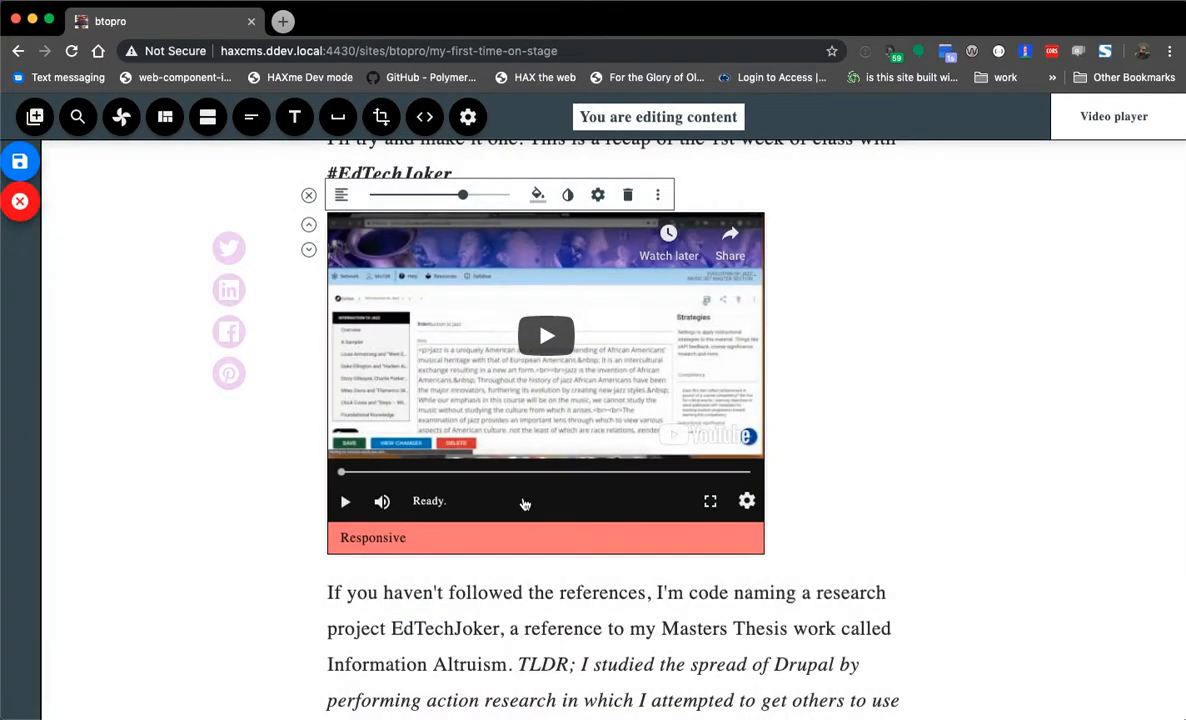
- Delete the video player and leave edit mode without saving
{"action": "left_click", "coordinate": [627, 194]}
{"action": "left_click", "coordinate": [491, 318]}
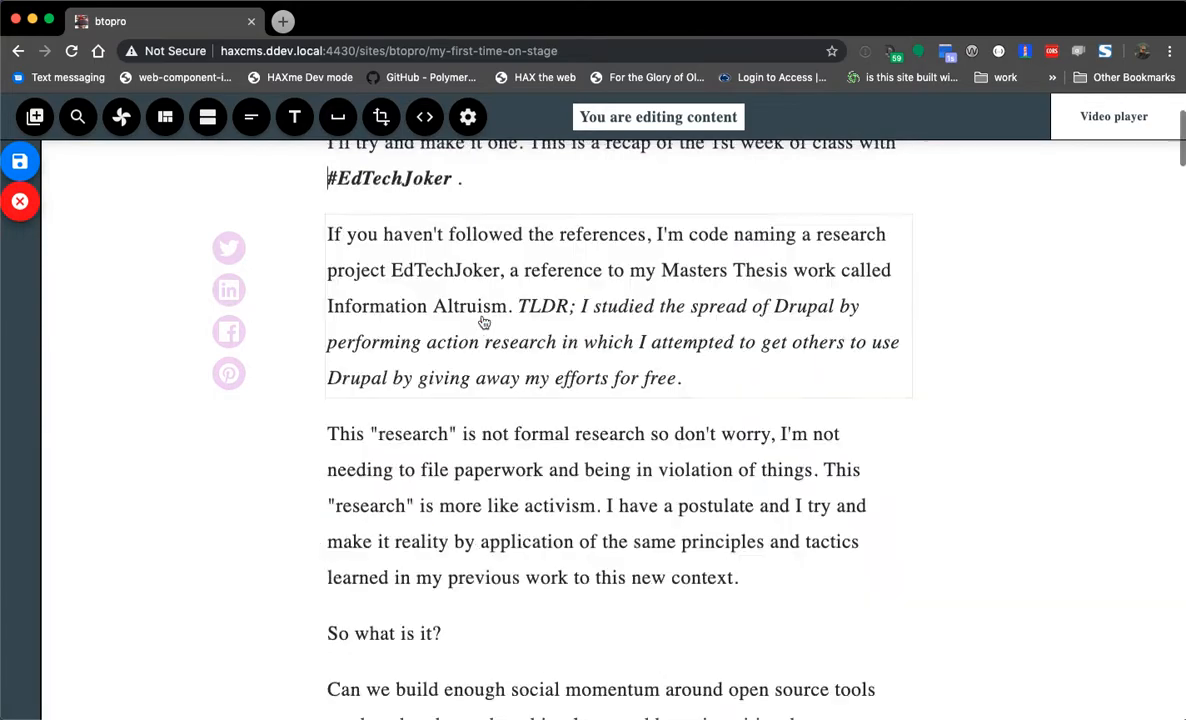
{"action": "left_click", "coordinate": [20, 203]}
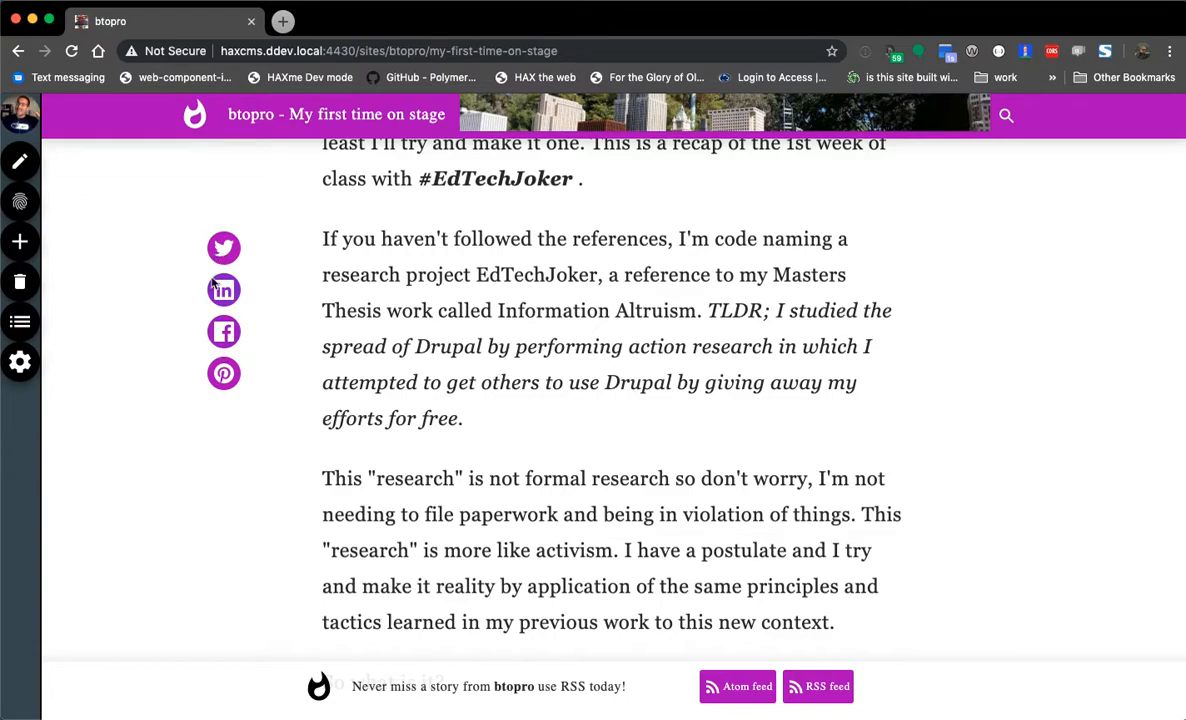
- Go to the btopro home page and look at its site settings and author details
{"action": "left_click", "coordinate": [336, 118]}
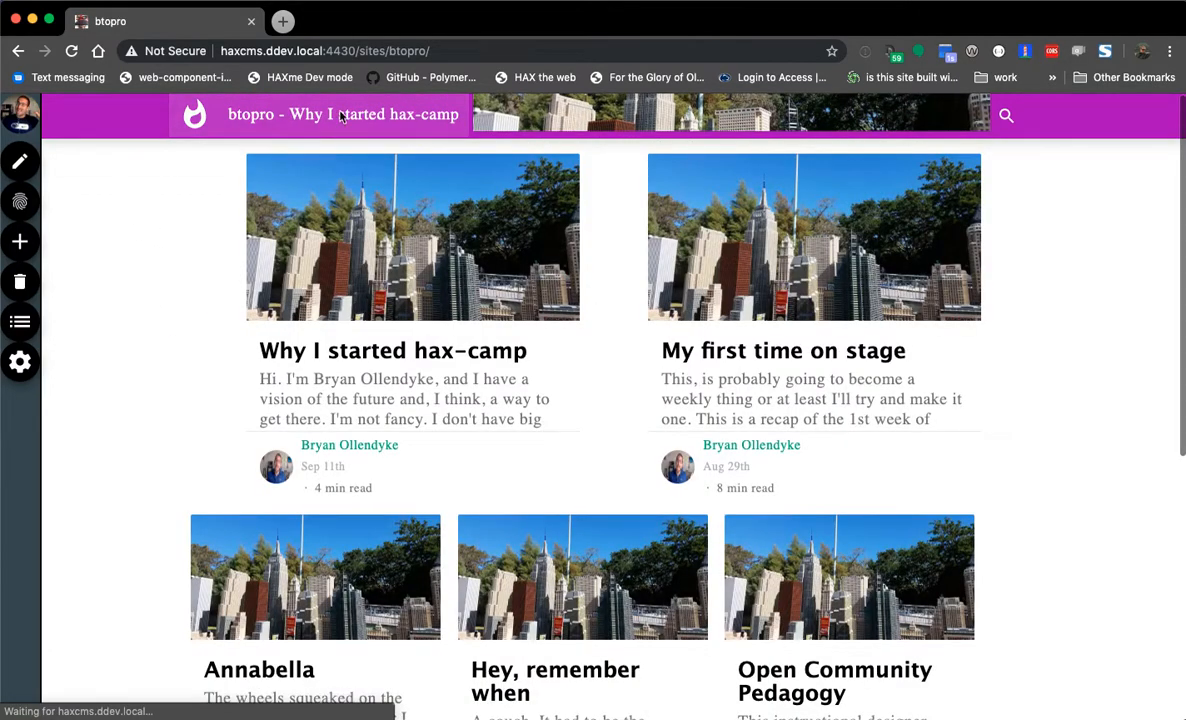
{"action": "left_click", "coordinate": [22, 364]}
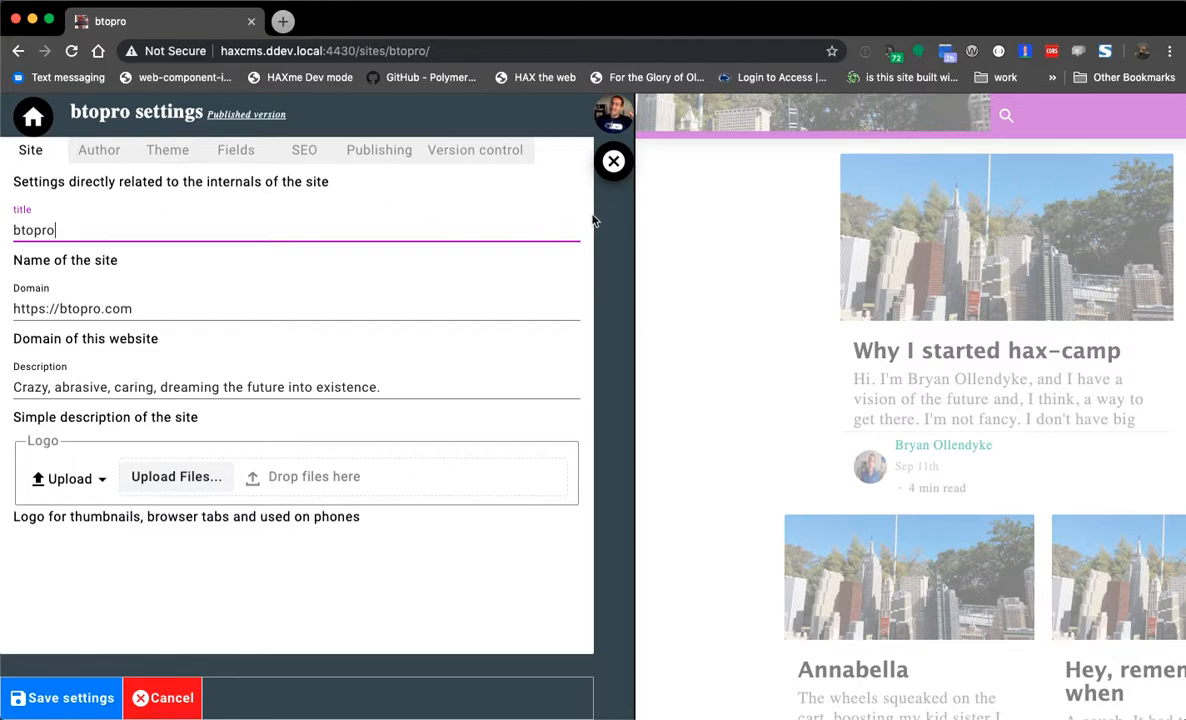
{"action": "left_click", "coordinate": [96, 152]}
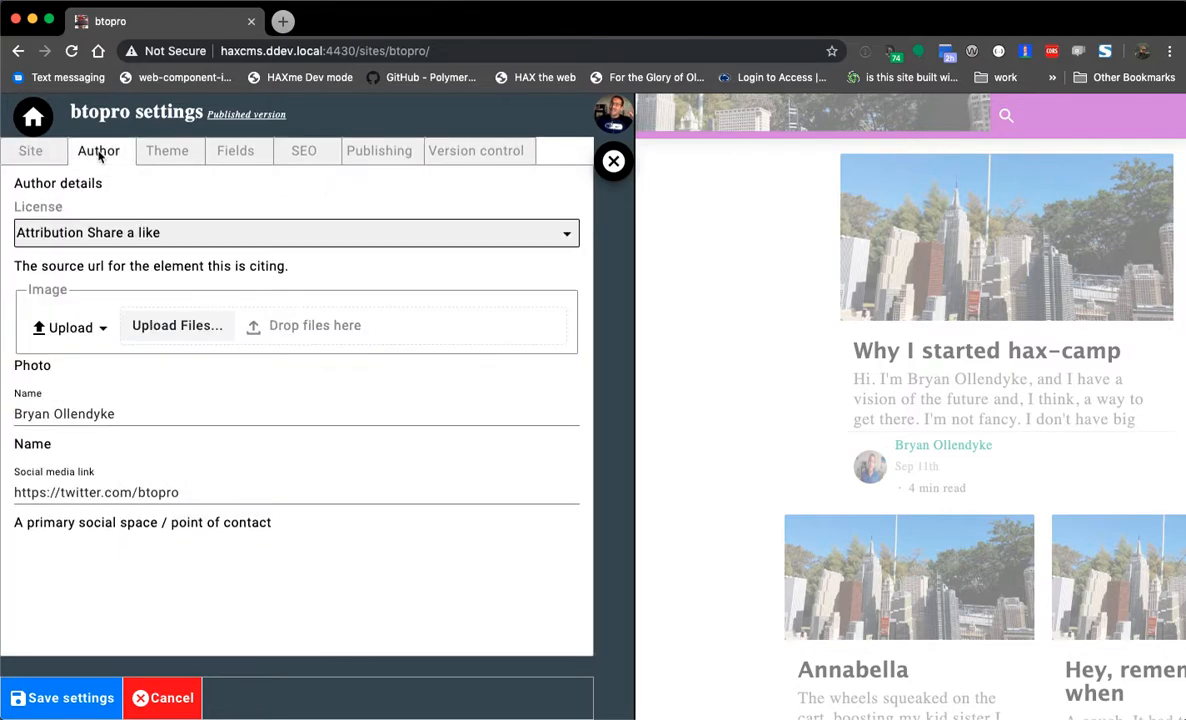
- Filter the site list for 'btopro', reopen the site and open its settings
{"action": "left_click", "coordinate": [33, 119]}
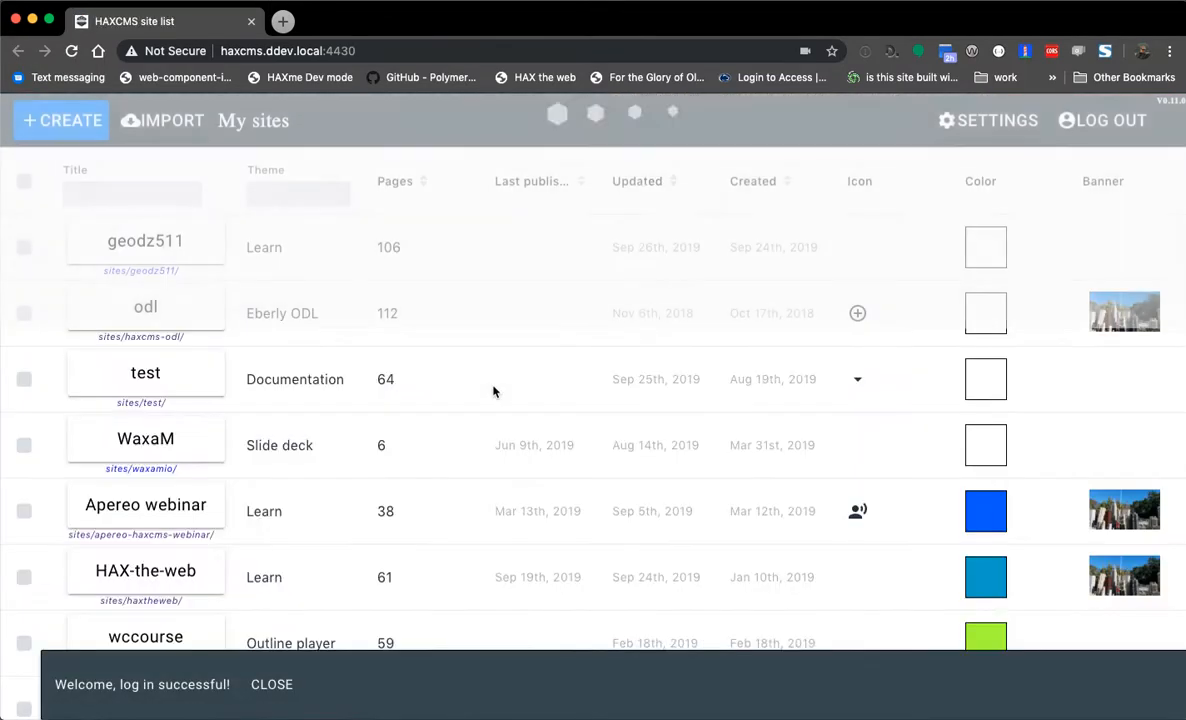
{"action": "left_click", "coordinate": [153, 193]}
{"action": "type", "text": "btopro"}
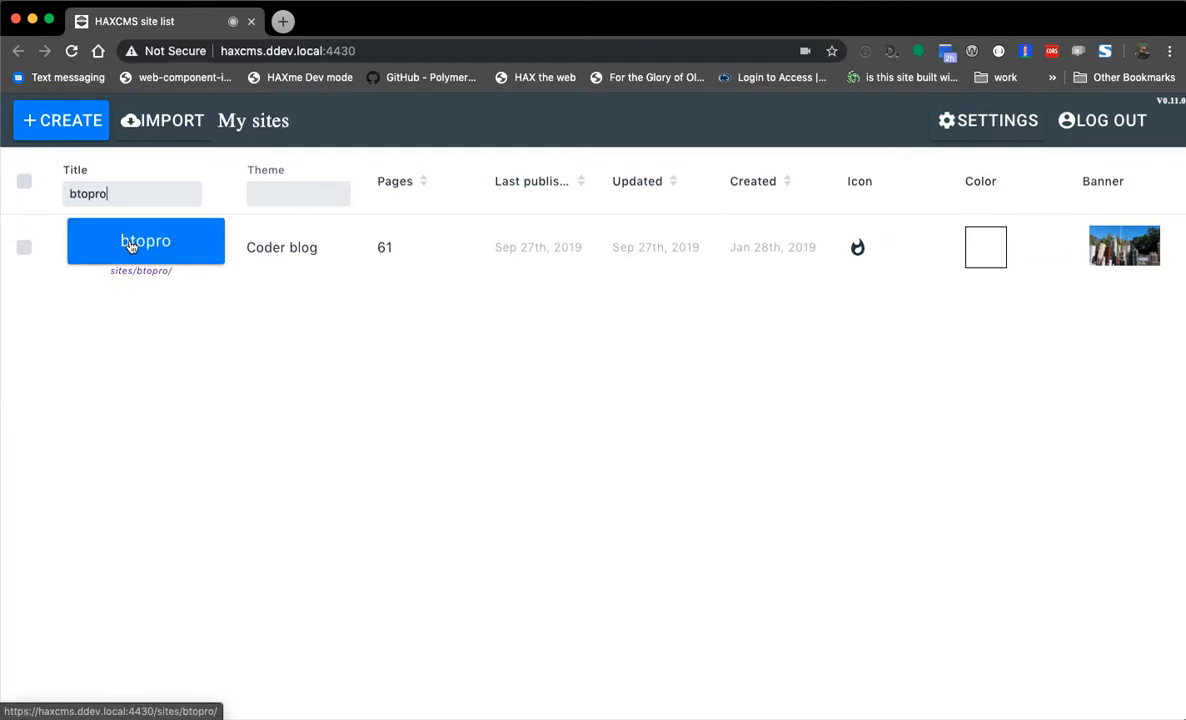
{"action": "left_click", "coordinate": [141, 247]}
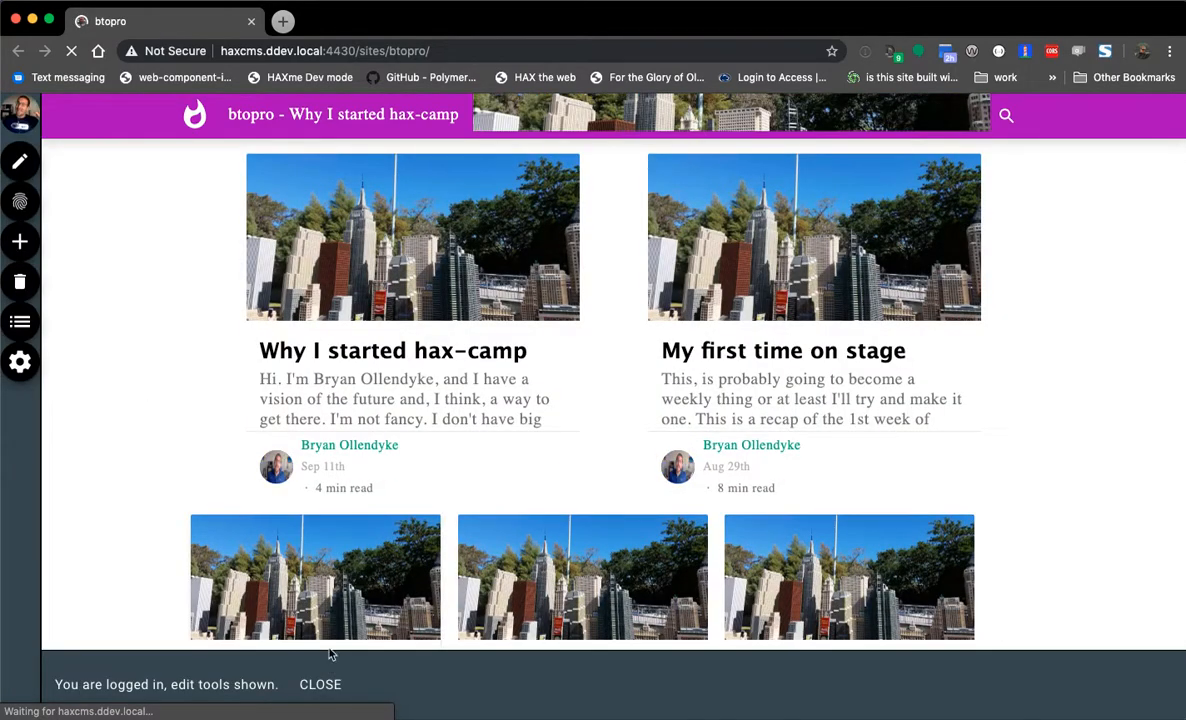
{"action": "left_click", "coordinate": [318, 688]}
{"action": "left_click", "coordinate": [20, 362]}
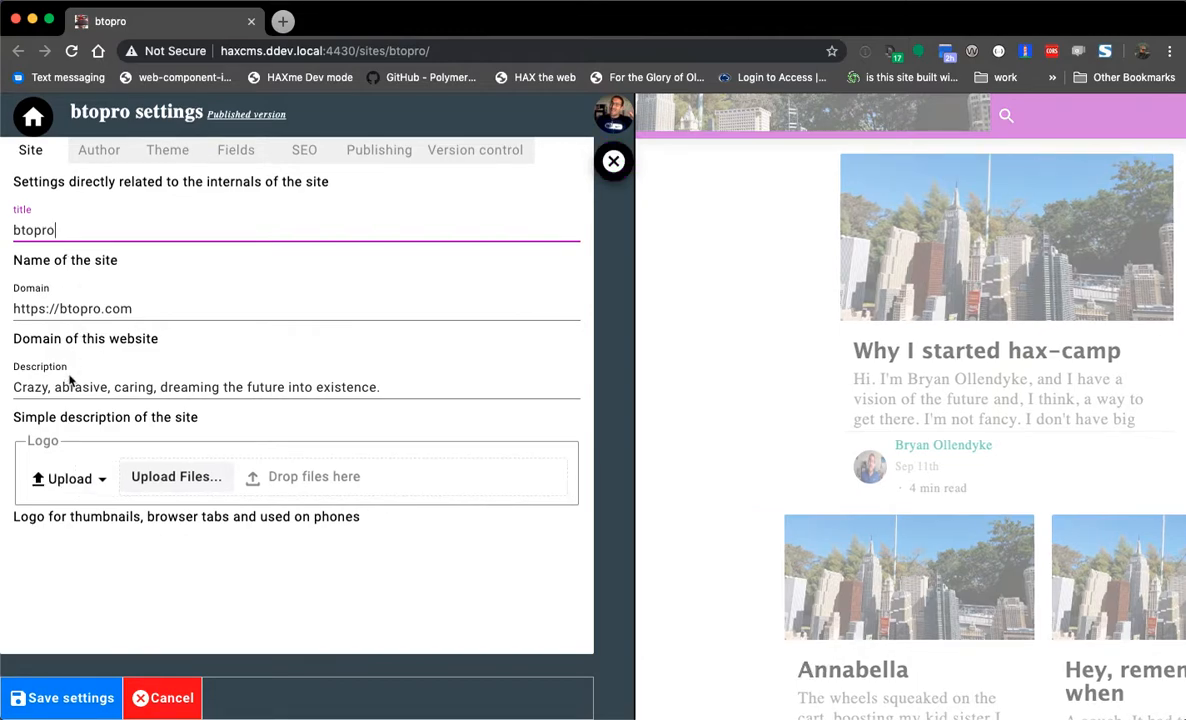
- Try the URL logo source, then set it back to Upload so the logo stays unchanged
{"action": "left_click", "coordinate": [81, 489]}
{"action": "left_click", "coordinate": [79, 500]}
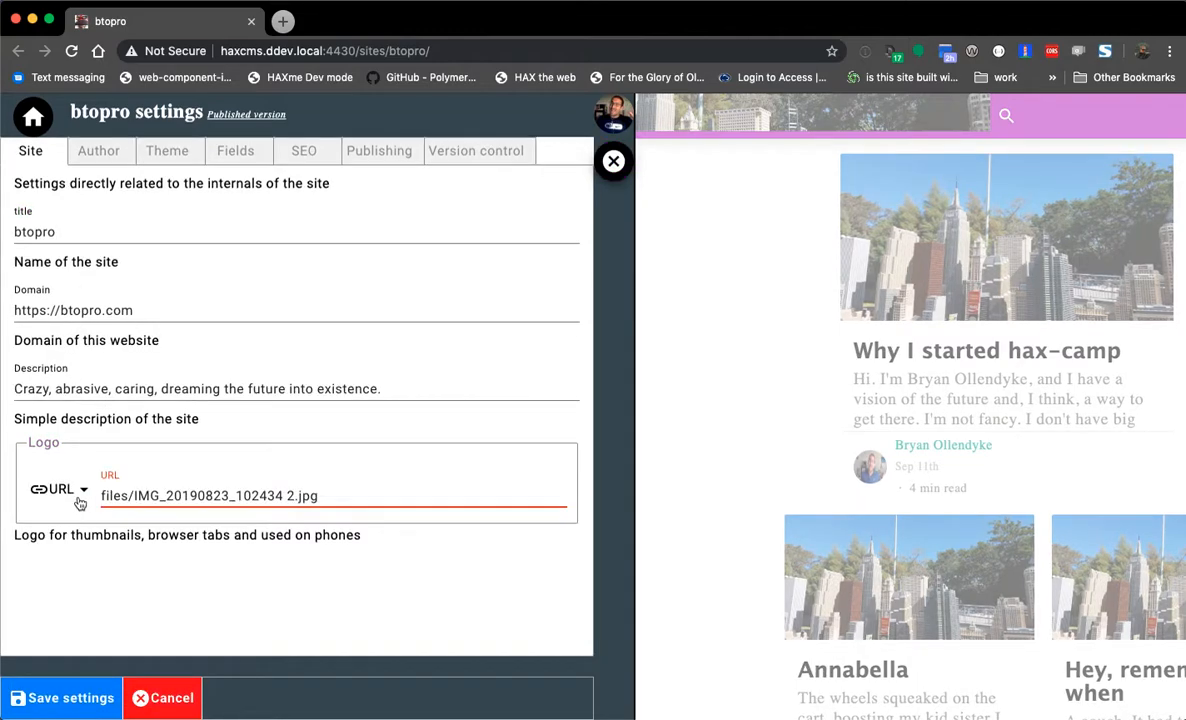
{"action": "triple_click", "coordinate": [214, 493]}
{"action": "left_click", "coordinate": [161, 495]}
{"action": "left_click", "coordinate": [70, 490]}
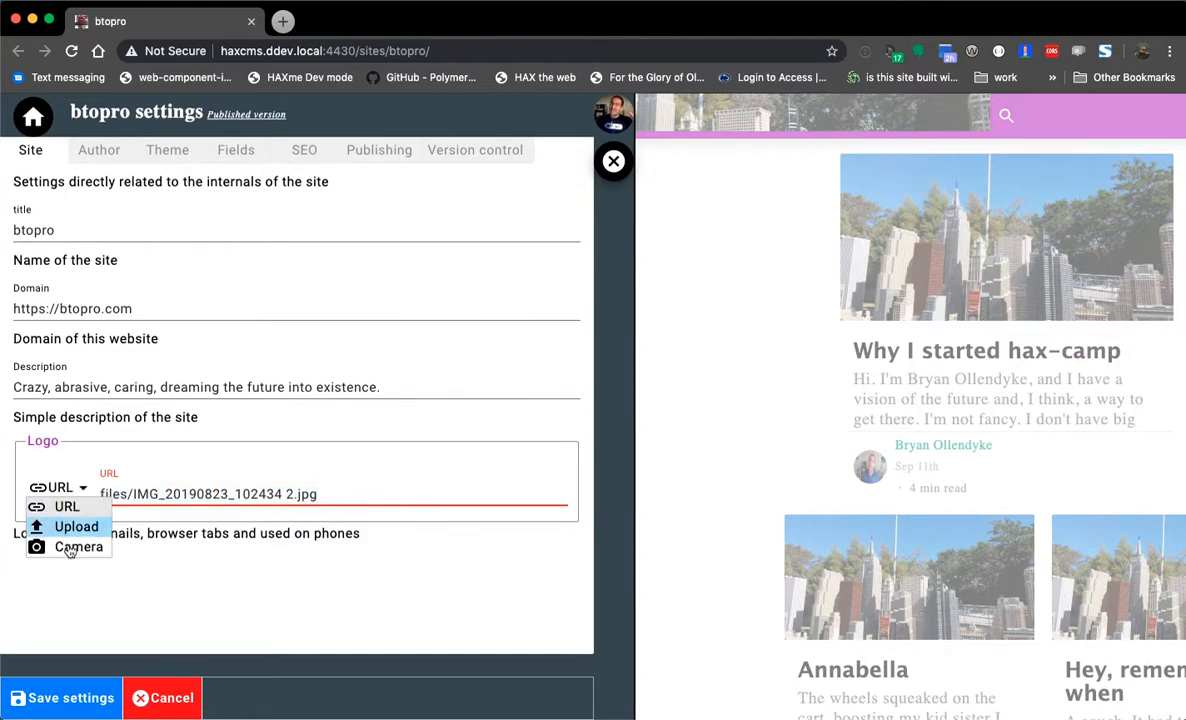
{"action": "left_click", "coordinate": [77, 528]}
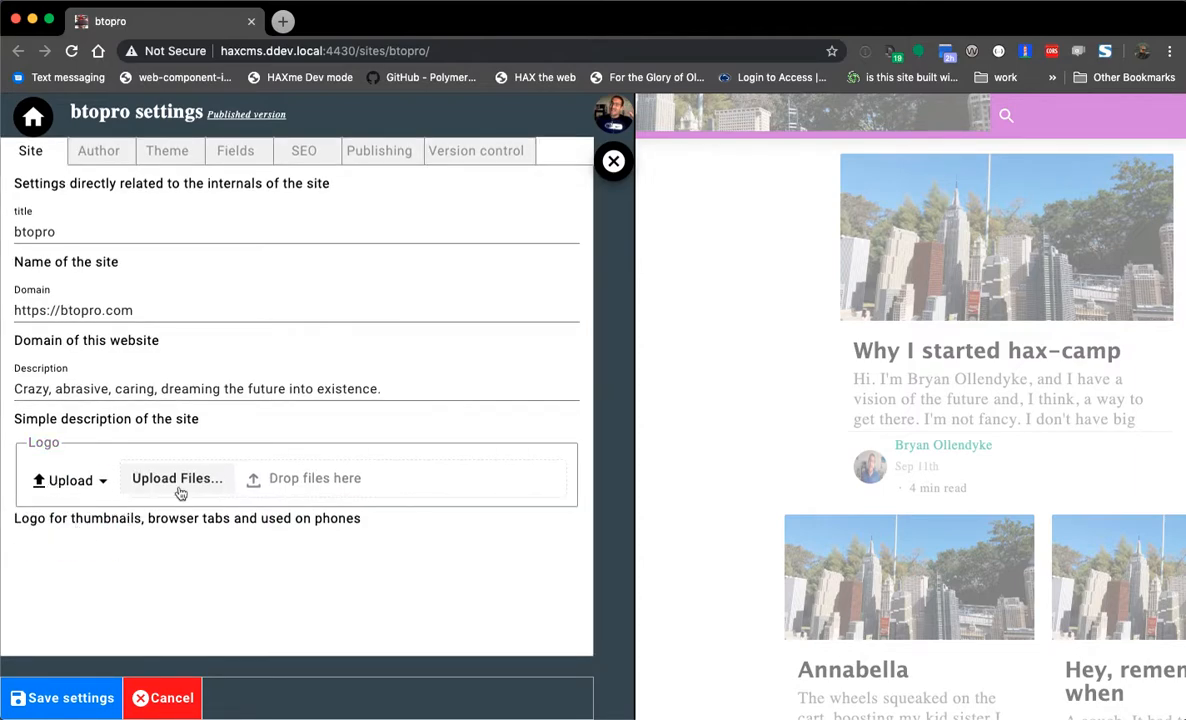
{"action": "left_click_drag", "start_coordinate": [21, 518], "coordinate": [216, 525]}
{"action": "left_click", "coordinate": [216, 525]}
{"action": "left_click", "coordinate": [101, 153]}
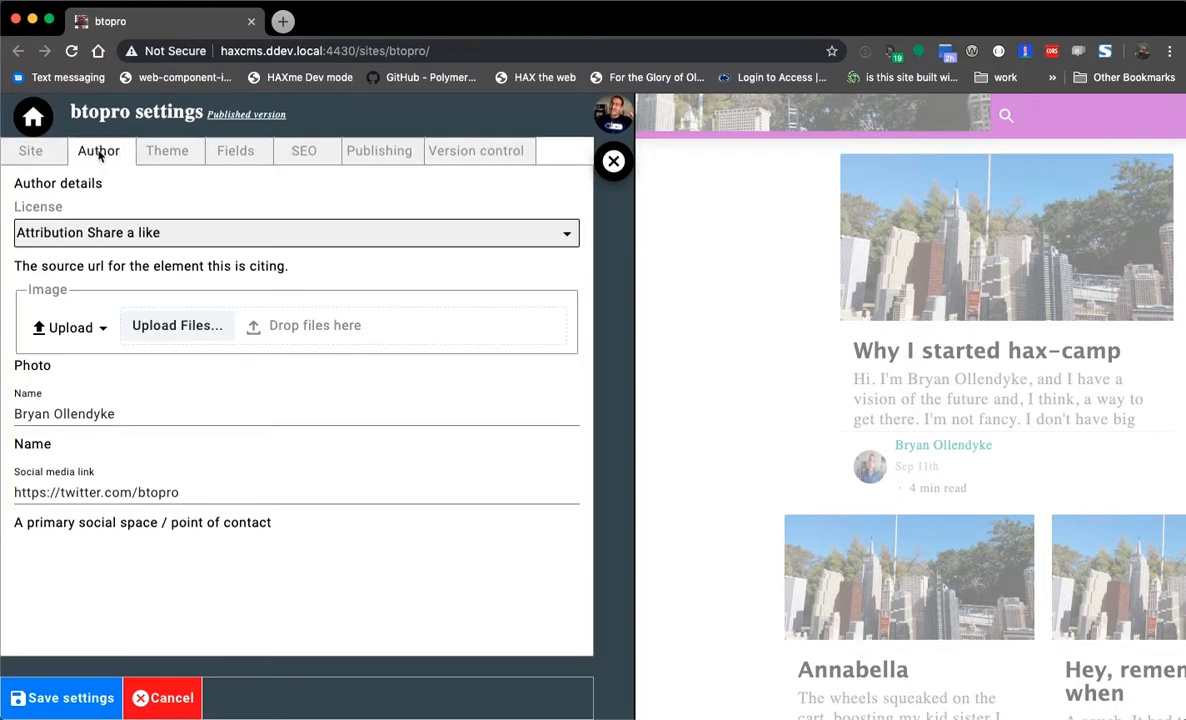
- Check the author image source and licence options, leaving both unchanged
{"action": "left_click", "coordinate": [72, 325]}
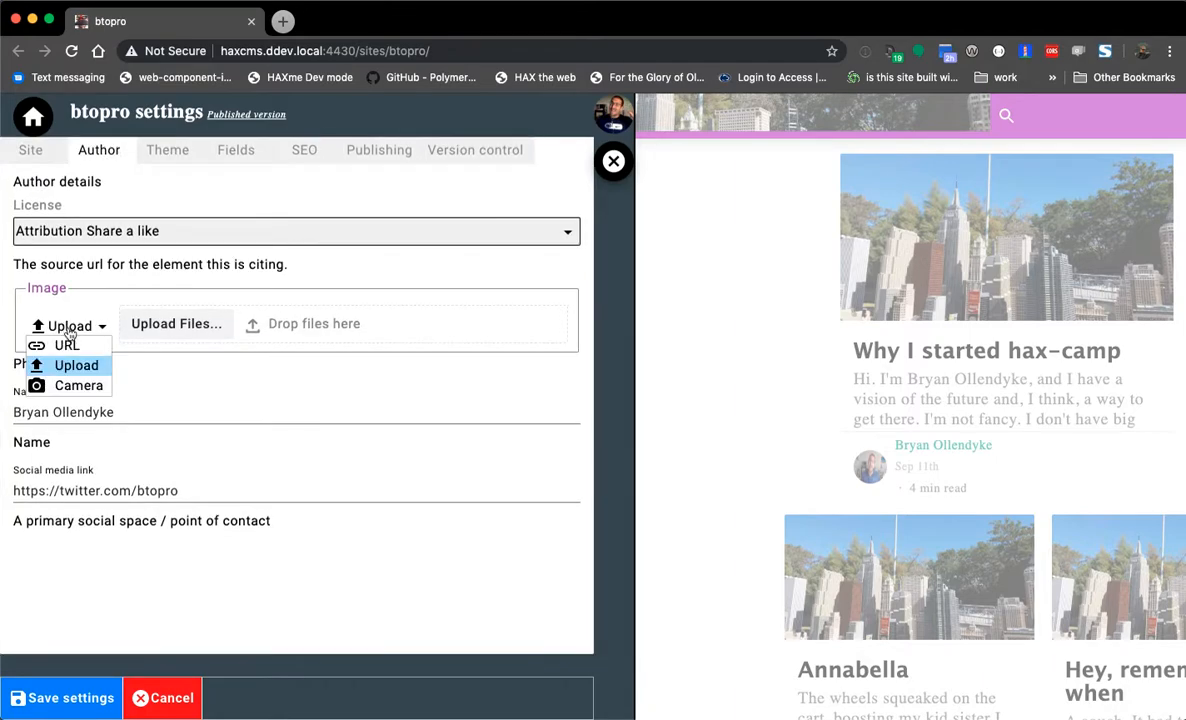
{"action": "left_click", "coordinate": [206, 386]}
{"action": "left_click", "coordinate": [152, 230]}
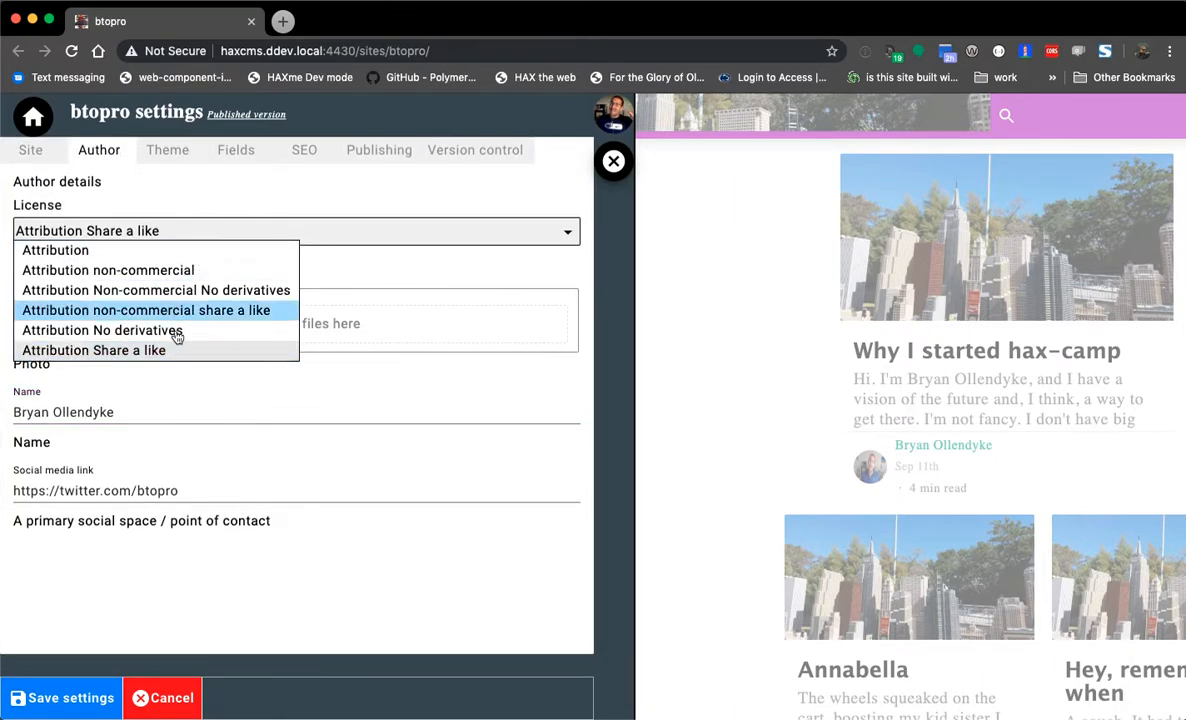
{"action": "left_click", "coordinate": [170, 185]}
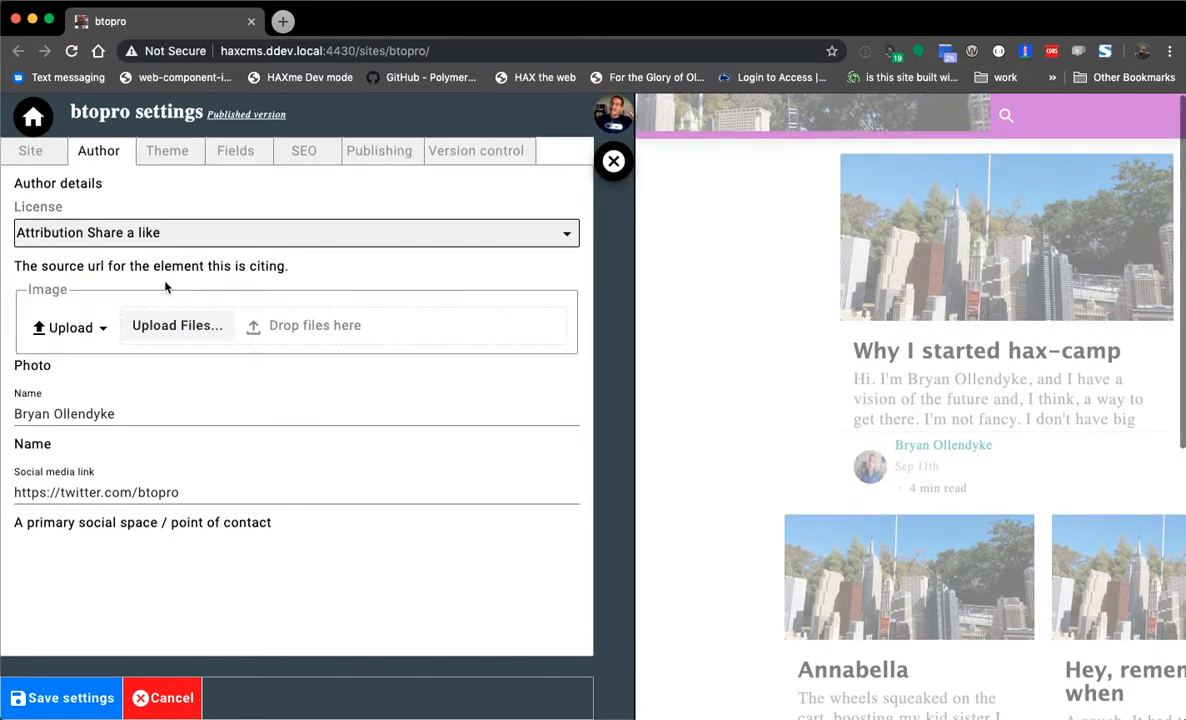
- Insert 'btopro' before the author's last name in the Name field
{"action": "double_click", "coordinate": [142, 412]}
{"action": "key", "text": "Left"}
{"action": "type", "text": "\"bt"}
{"action": "key", "text": "BackSpace"}
{"action": "key", "text": "BackSpace"}
{"action": "key", "text": "BackSpace"}
{"action": "type", "text": "btopro"}
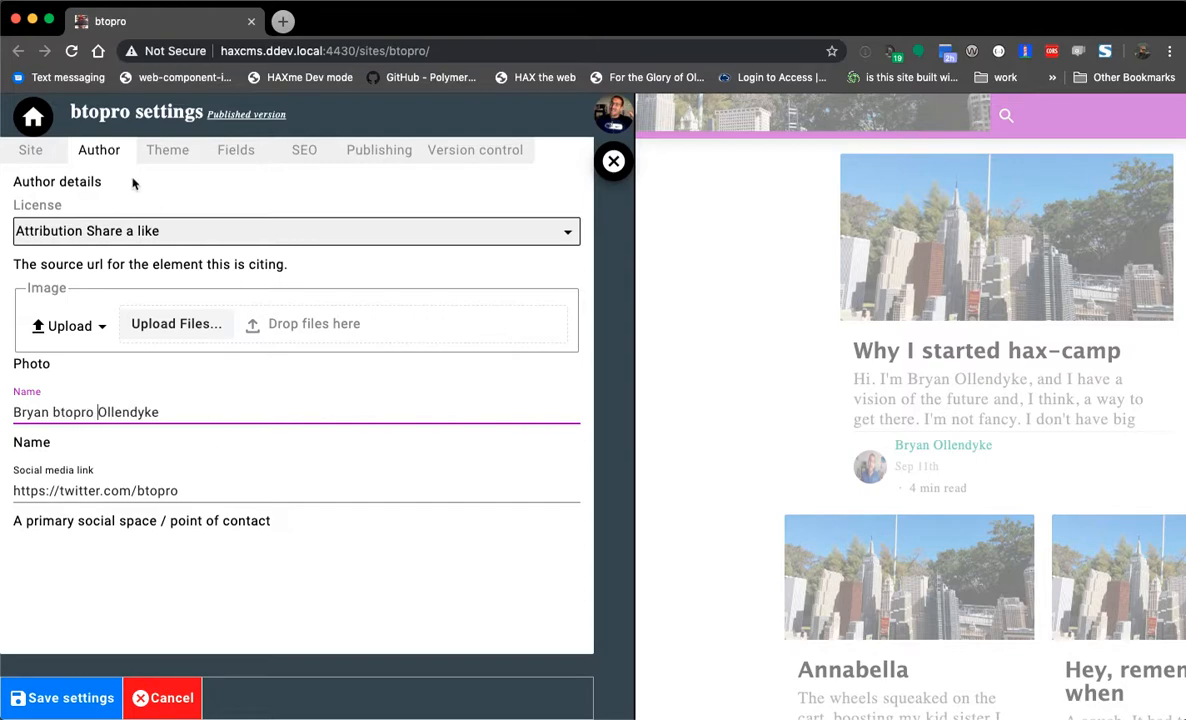
{"action": "left_click", "coordinate": [152, 149]}
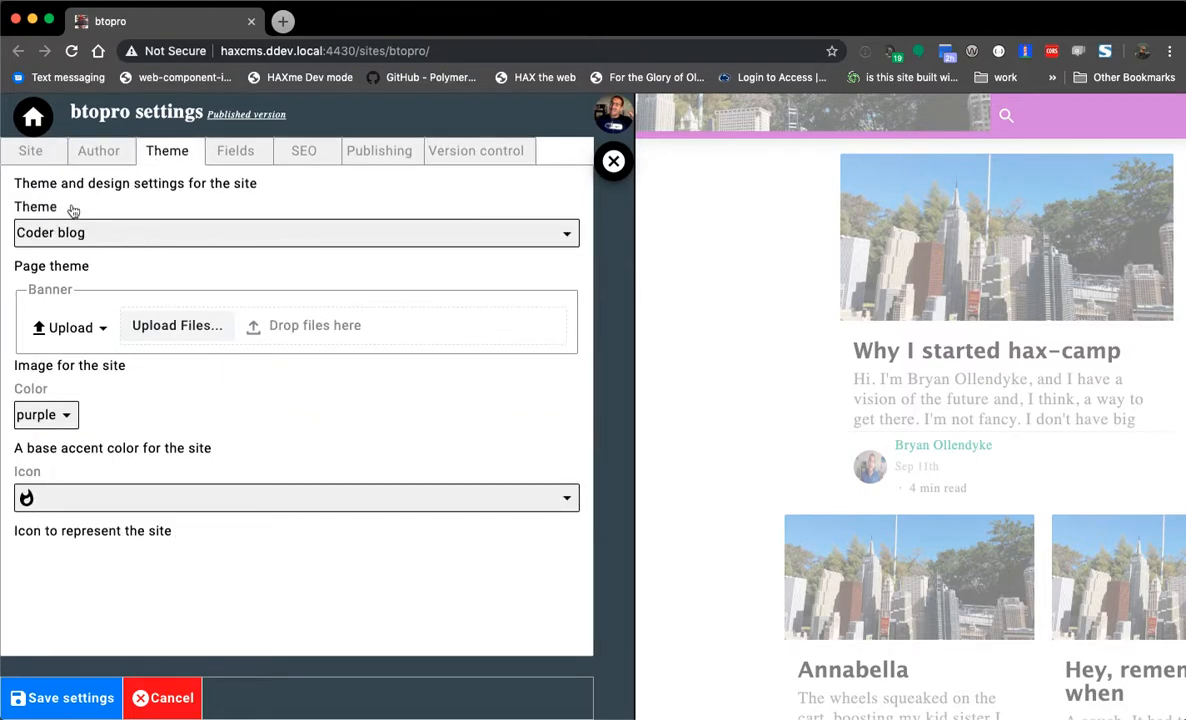
- Set the site's accent colour to teal and its icon to the globe
{"action": "left_click", "coordinate": [46, 414]}
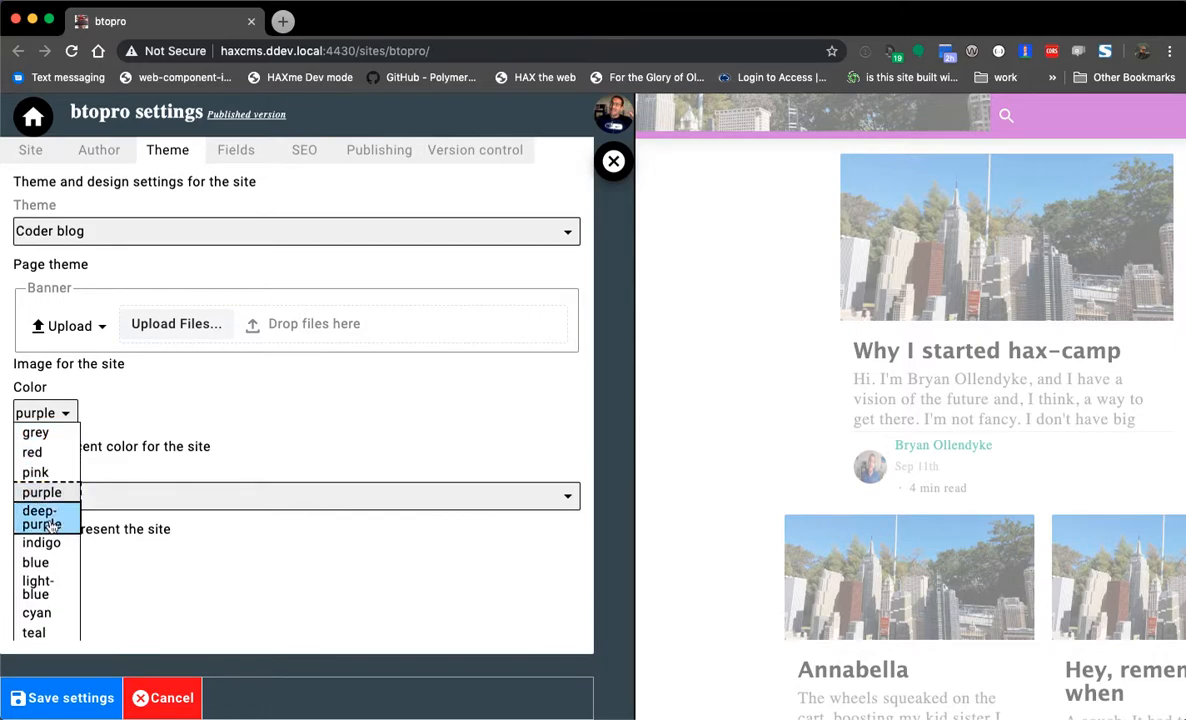
{"action": "scroll", "coordinate": [45, 561], "scroll_direction": "down", "scroll_amount": 2}
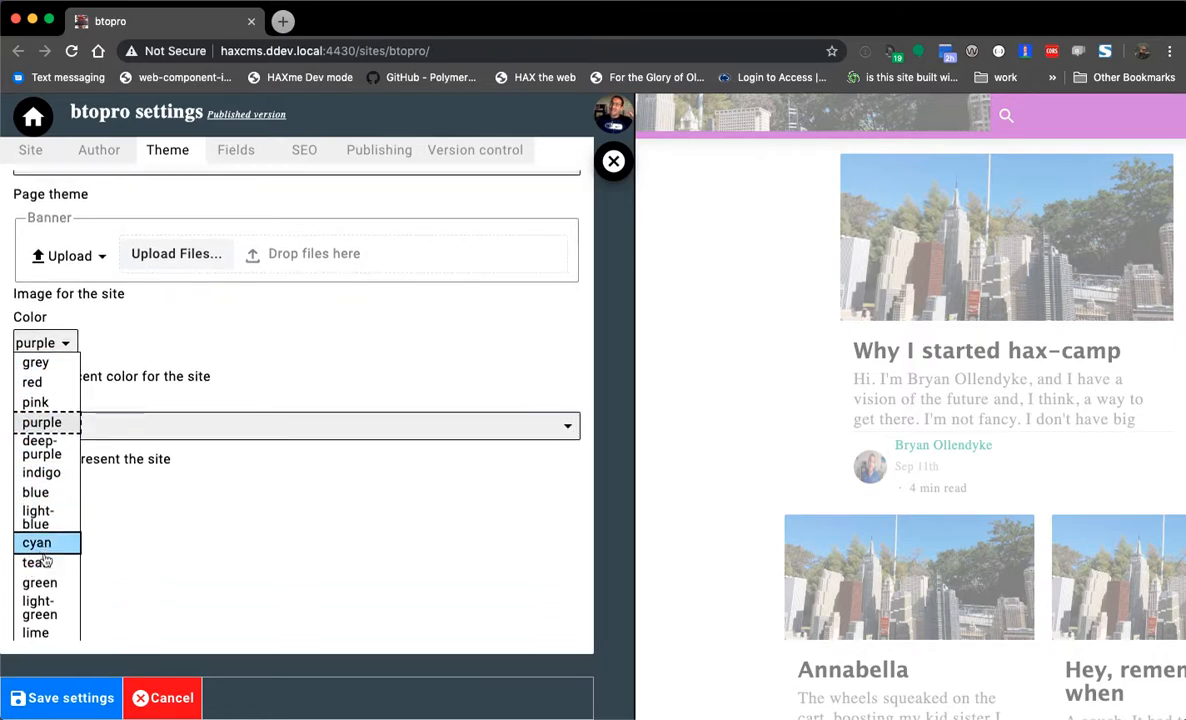
{"action": "left_click", "coordinate": [45, 562]}
{"action": "left_click", "coordinate": [155, 500]}
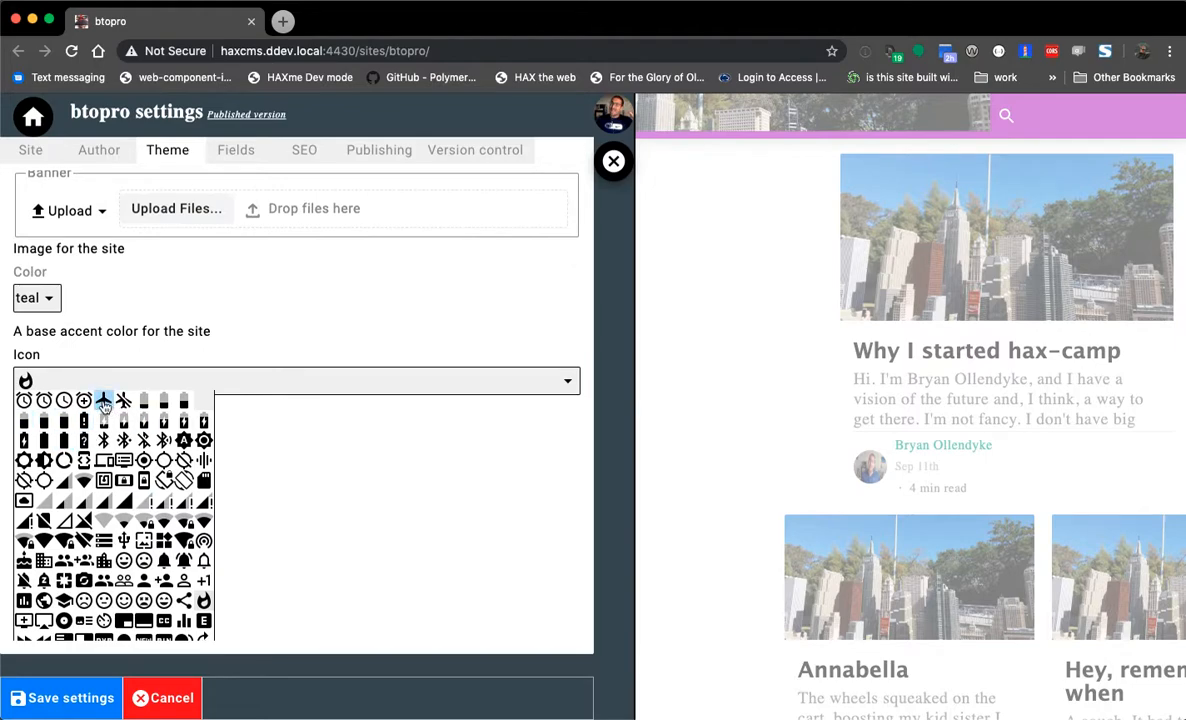
{"action": "left_click", "coordinate": [47, 592]}
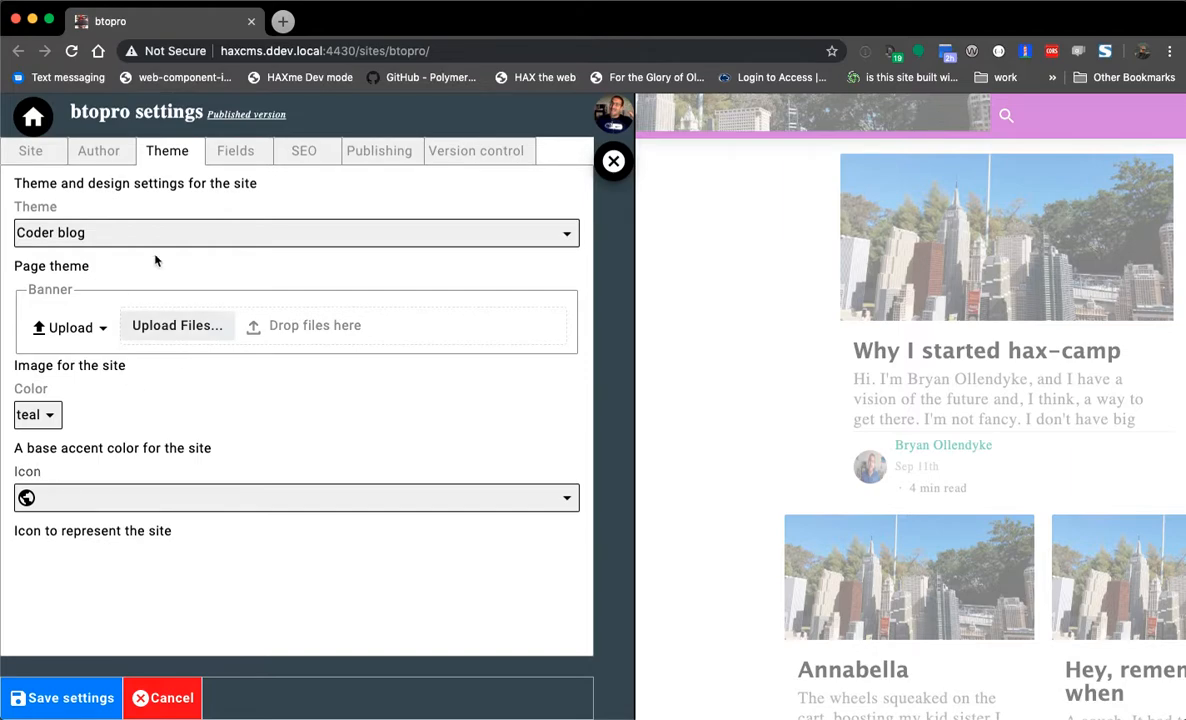
{"action": "left_click", "coordinate": [240, 151]}
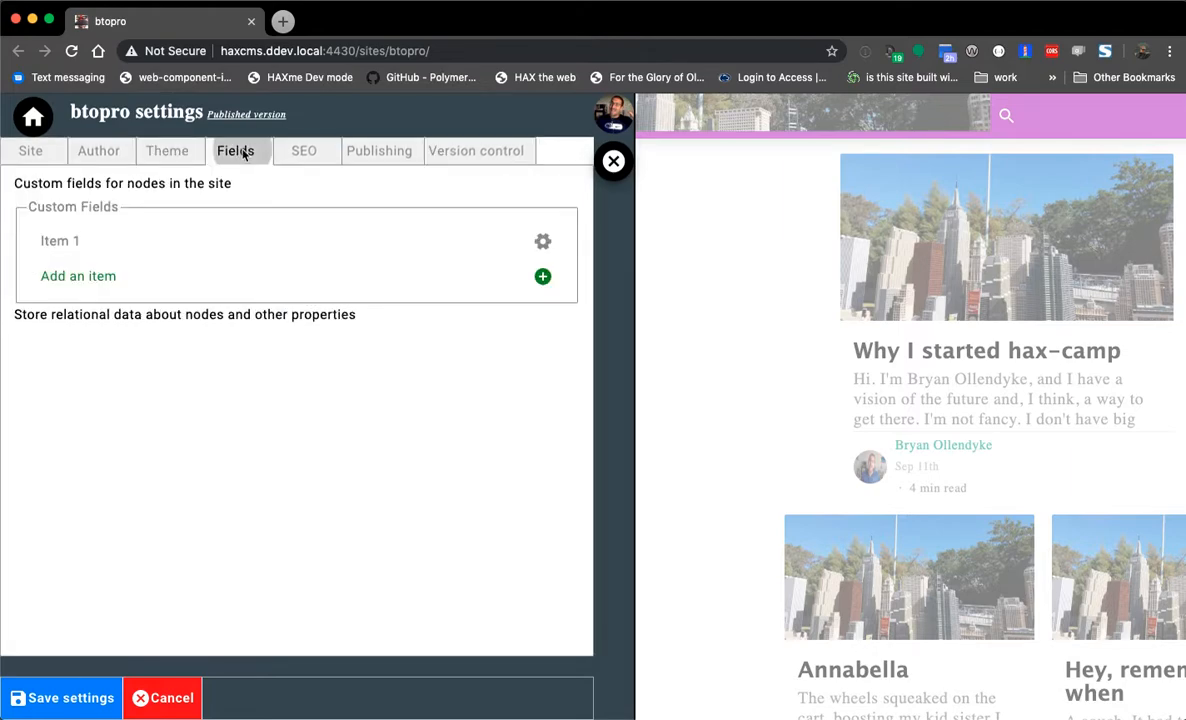
- Look over the SEO and Publishing settings, toggling the offline support option
{"action": "left_click", "coordinate": [302, 158]}
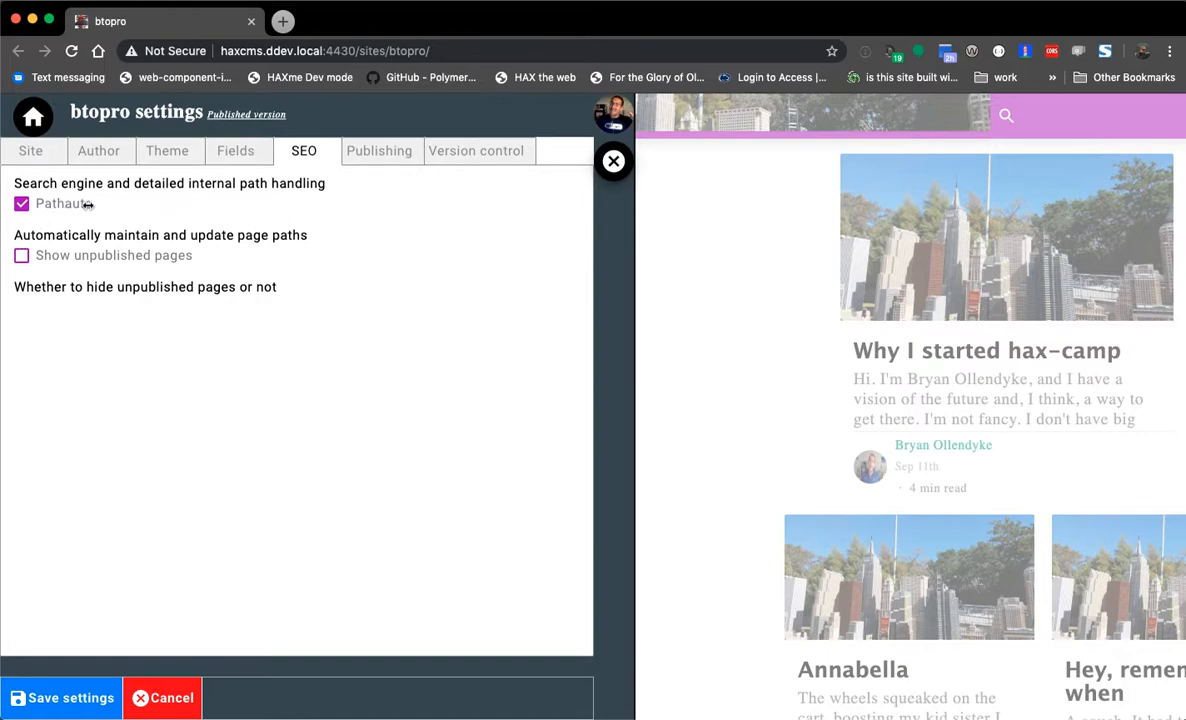
{"action": "left_click", "coordinate": [370, 152]}
{"action": "left_click", "coordinate": [348, 236]}
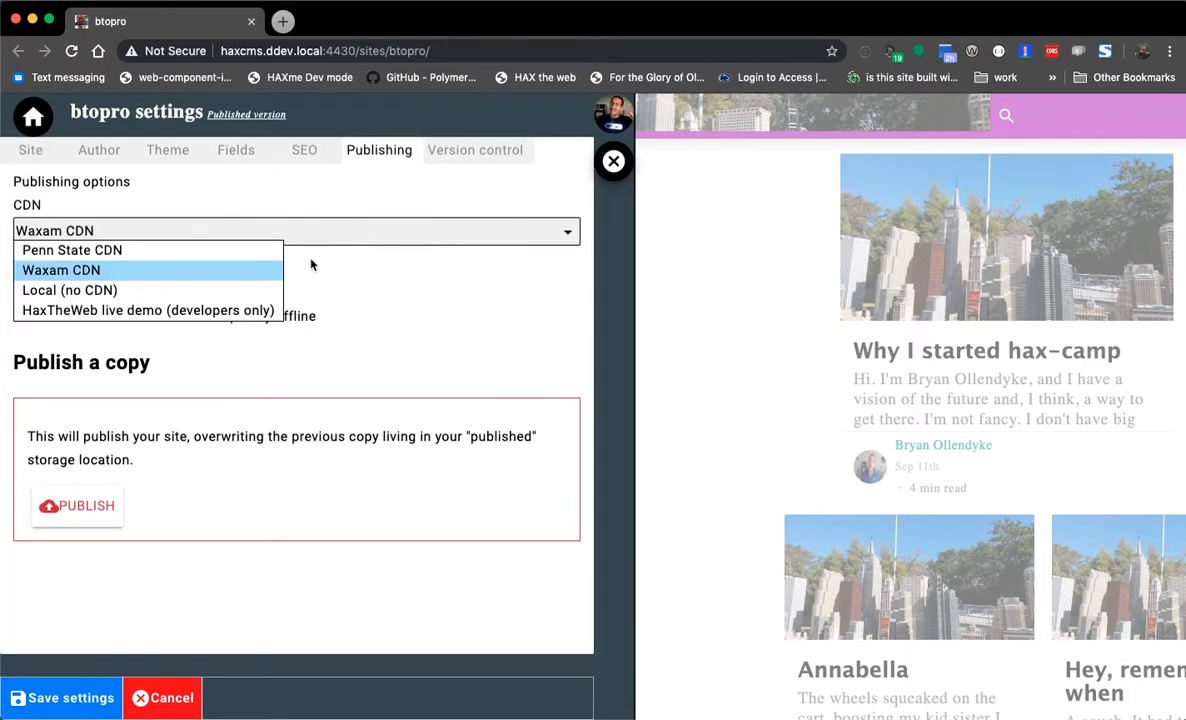
{"action": "left_click", "coordinate": [389, 300]}
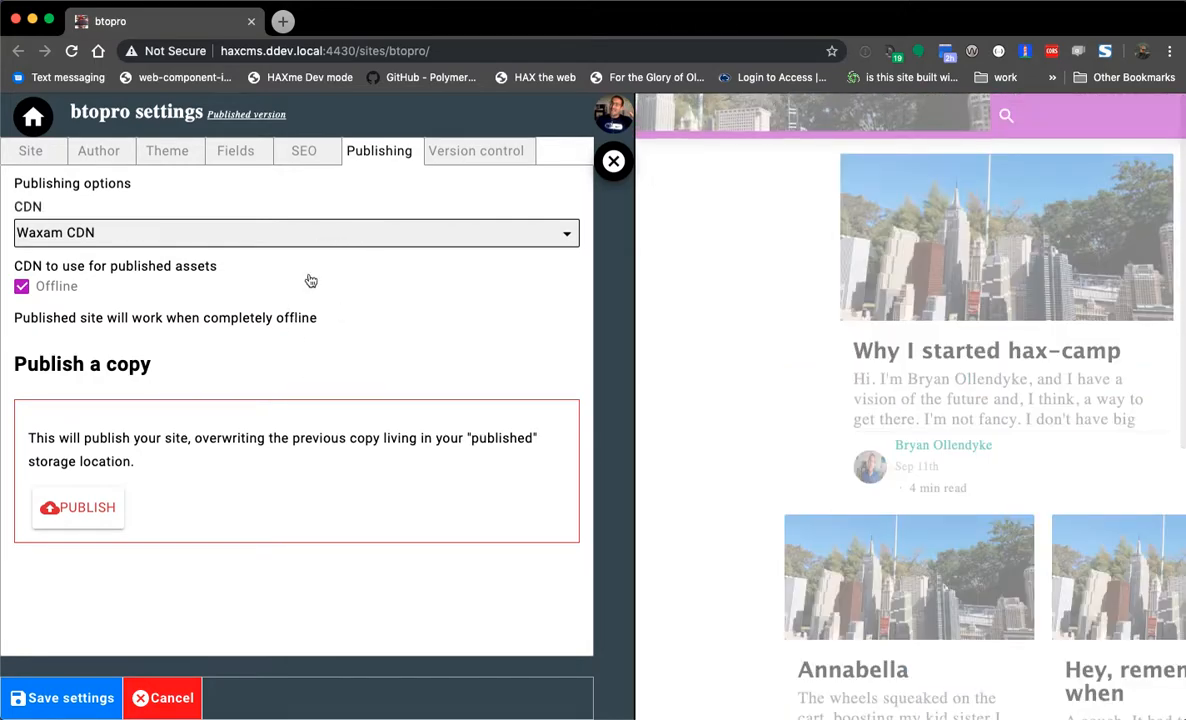
{"action": "left_click", "coordinate": [30, 286]}
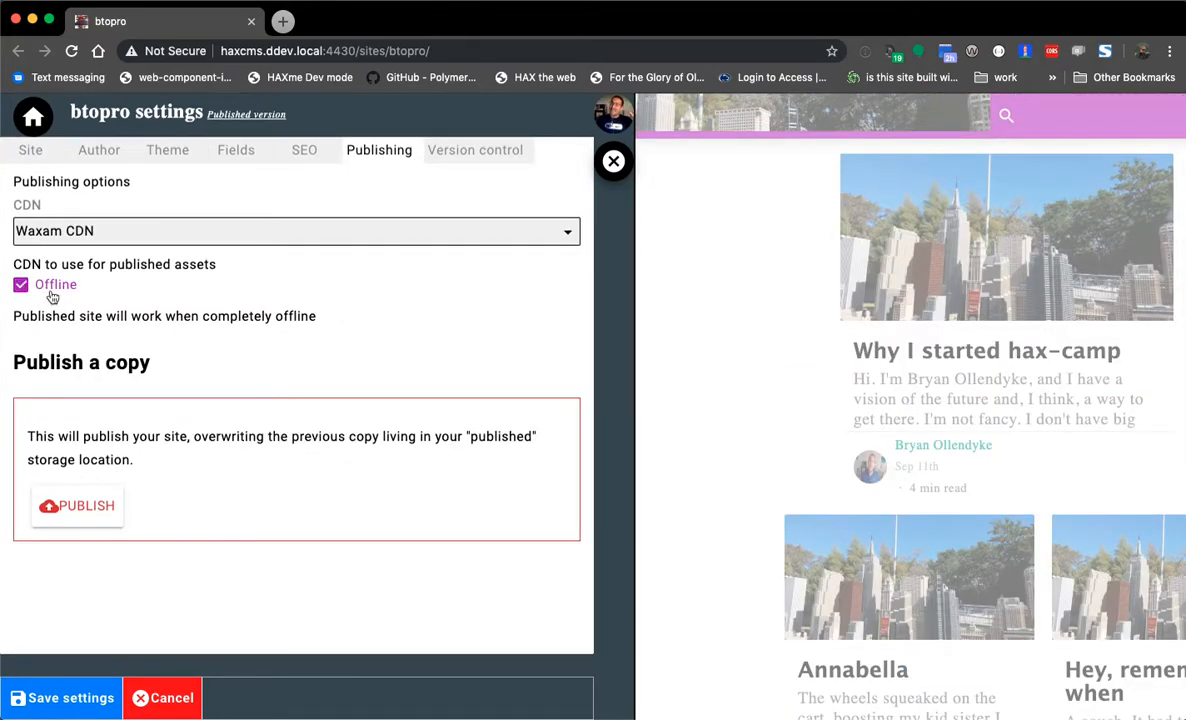
{"action": "triple_click", "coordinate": [52, 290]}
- Try Penn State CDN, then set the publishing CDN back to Waxam CDN
{"action": "left_click", "coordinate": [79, 231]}
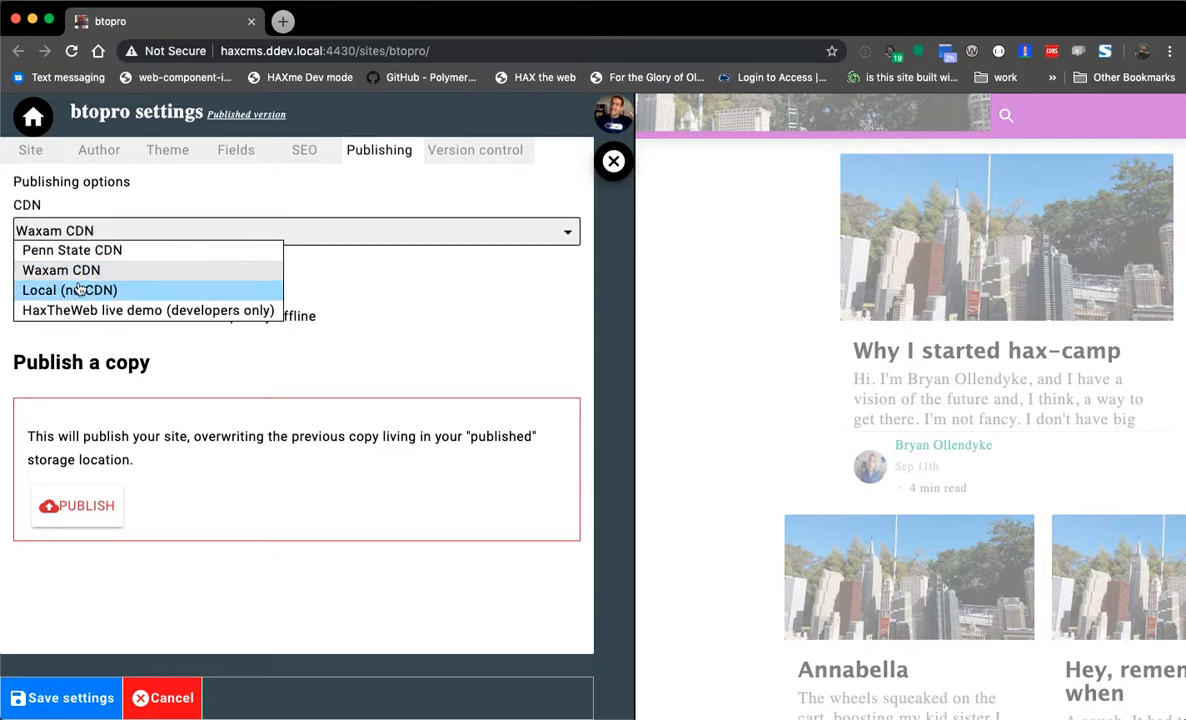
{"action": "left_click", "coordinate": [94, 254]}
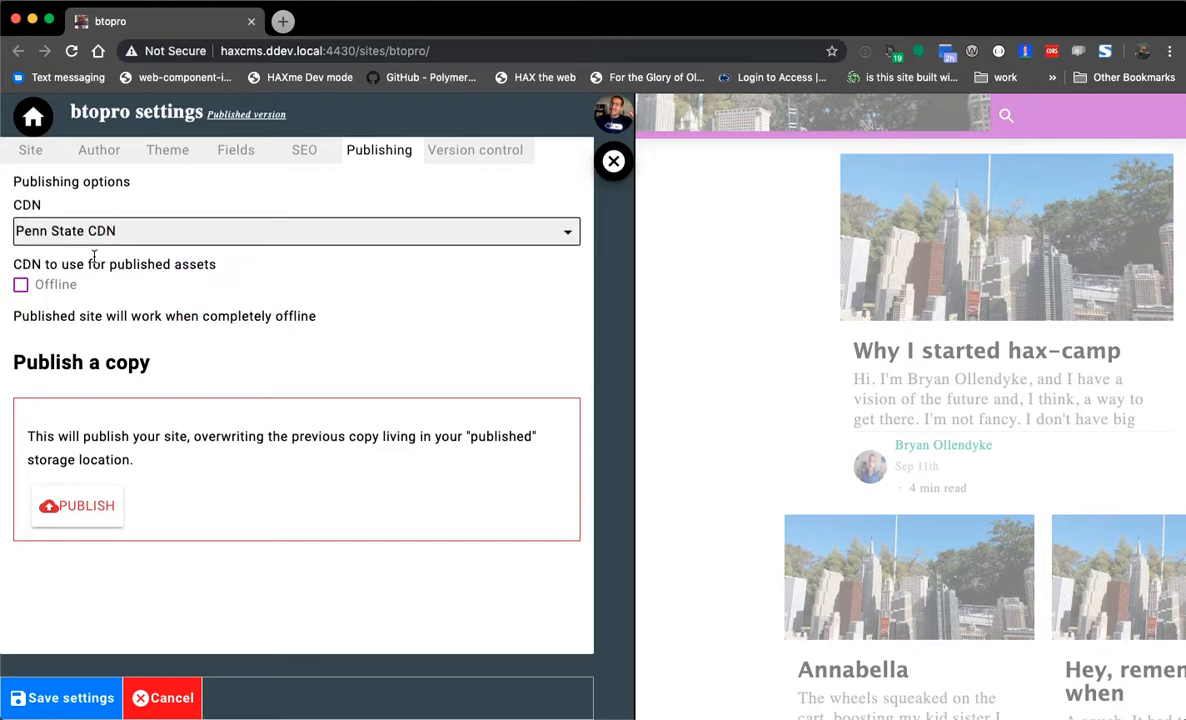
{"action": "left_click", "coordinate": [22, 287]}
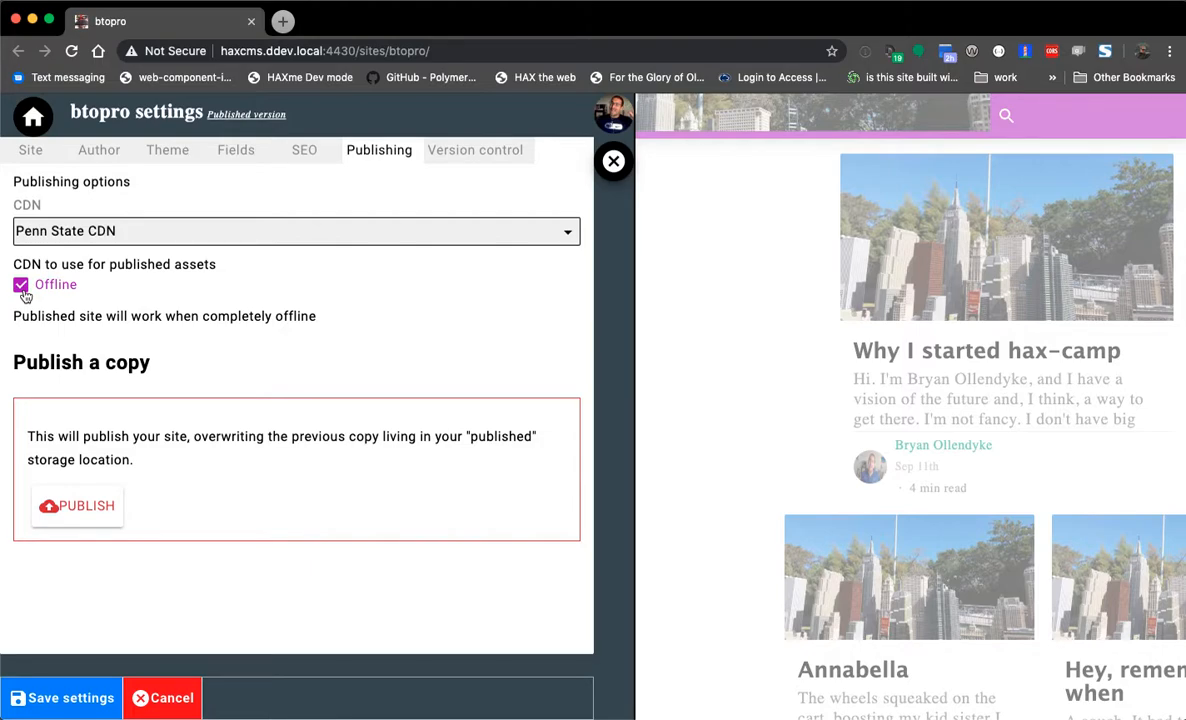
{"action": "left_click", "coordinate": [95, 228]}
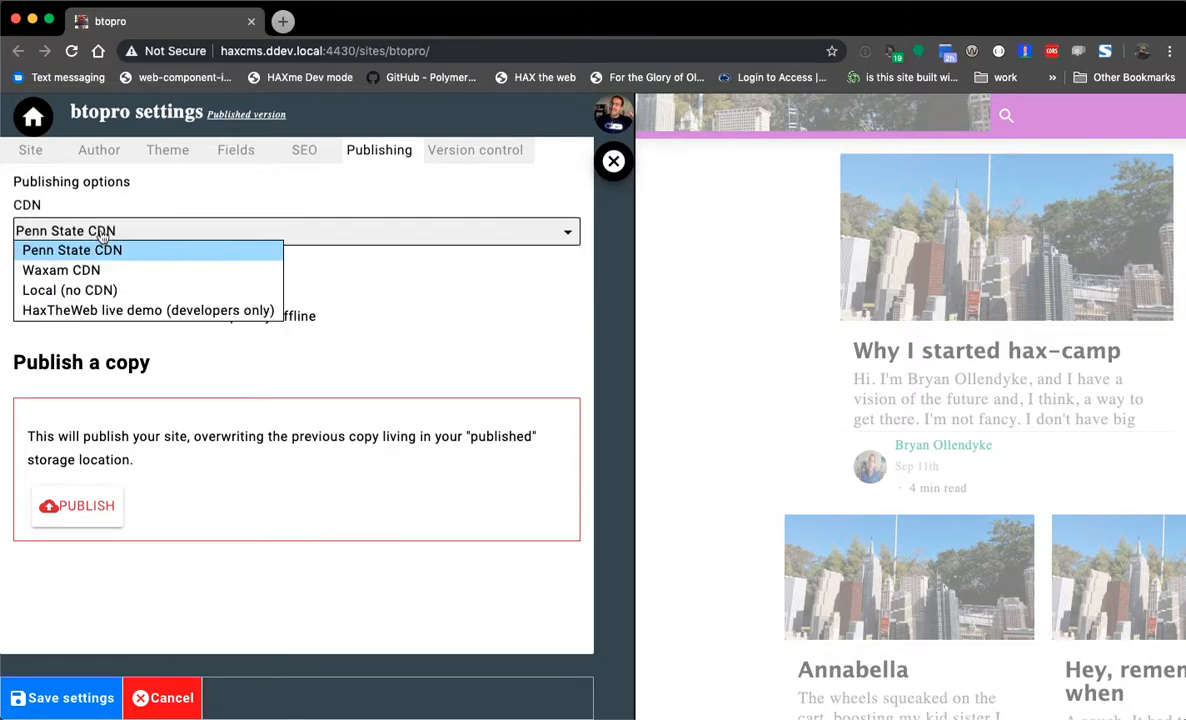
{"action": "left_click", "coordinate": [120, 269]}
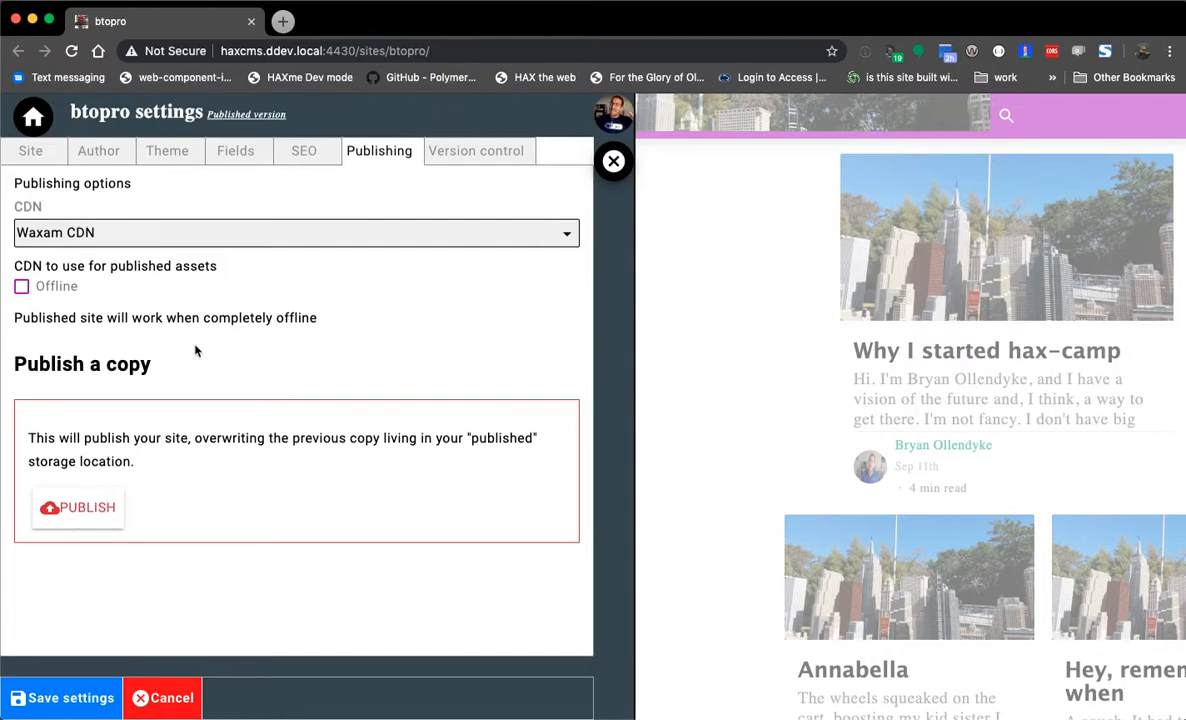
{"action": "left_click", "coordinate": [450, 158]}
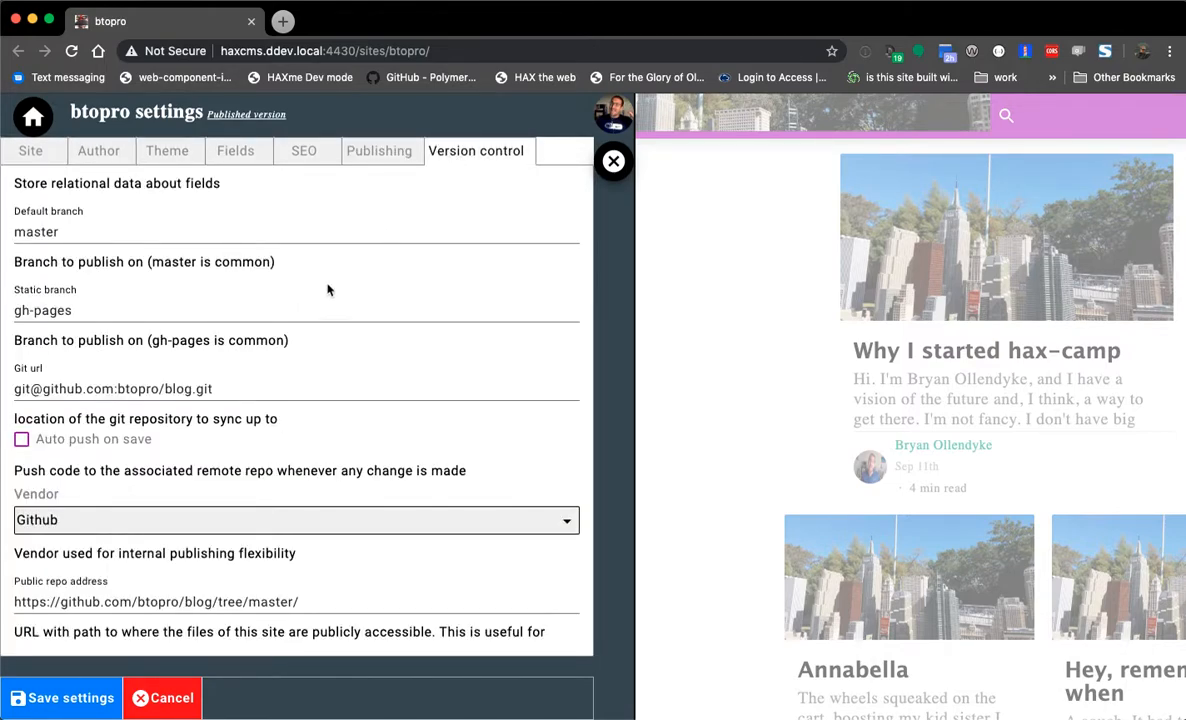
- Scroll through the Version control settings down to the Danger zone and back up
{"action": "scroll", "coordinate": [318, 262], "scroll_direction": "down", "scroll_amount": 1}
{"action": "scroll", "coordinate": [320, 267], "scroll_direction": "down", "scroll_amount": 3}
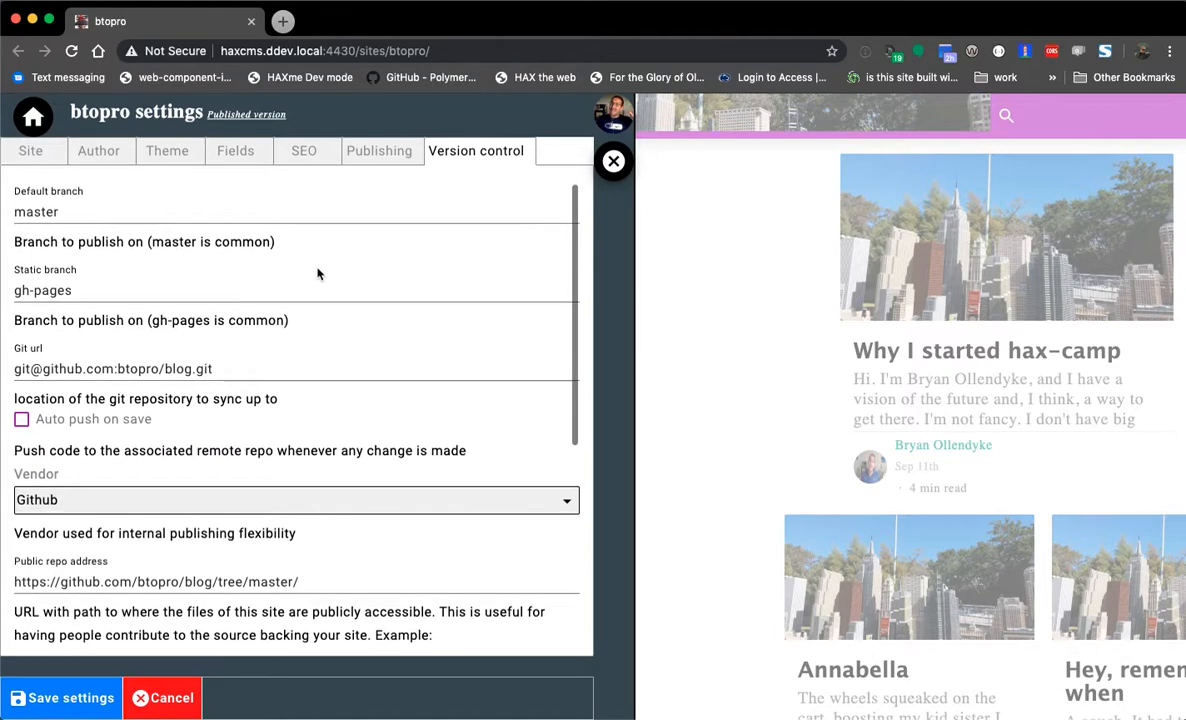
{"action": "scroll", "coordinate": [318, 278], "scroll_direction": "down", "scroll_amount": 3}
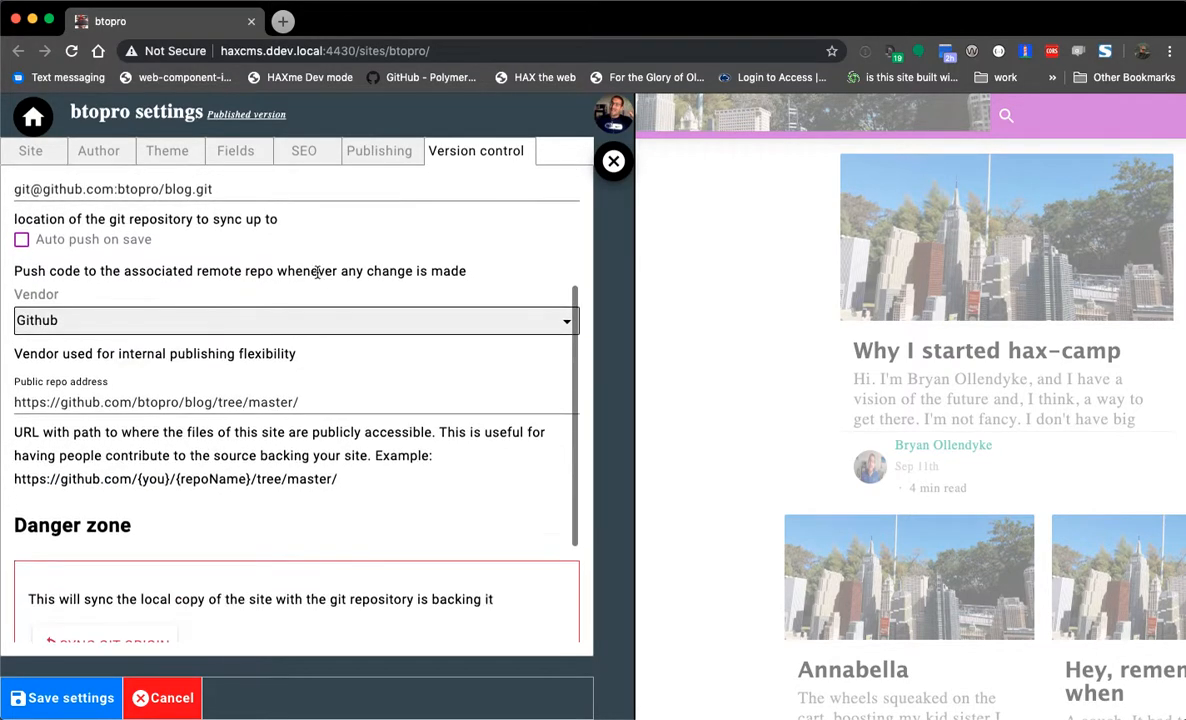
{"action": "scroll", "coordinate": [316, 275], "scroll_direction": "down", "scroll_amount": 1}
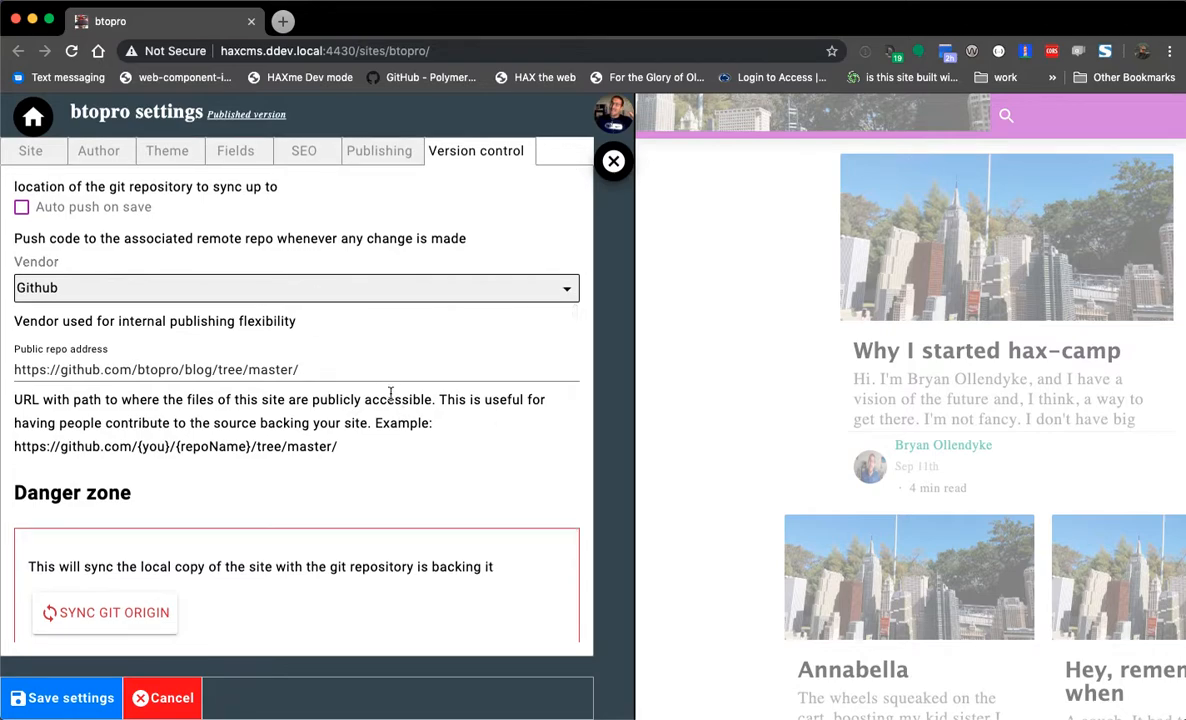
{"action": "scroll", "coordinate": [314, 369], "scroll_direction": "down", "scroll_amount": 5}
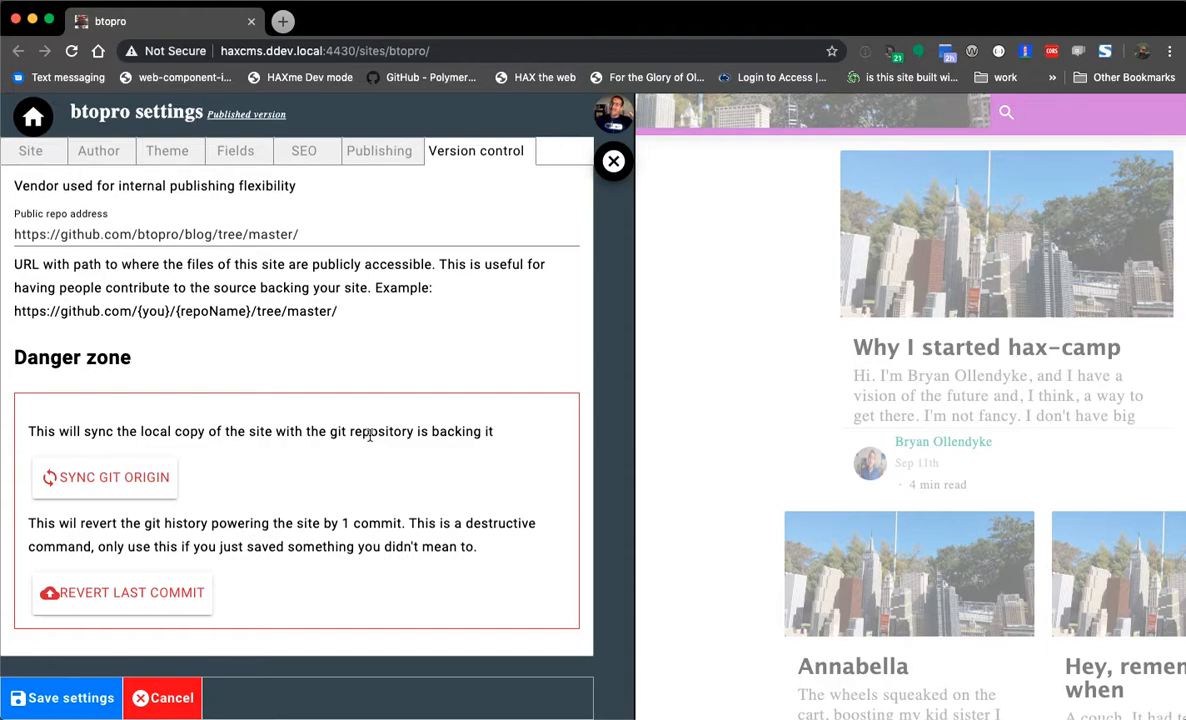
{"action": "scroll", "coordinate": [350, 445], "scroll_direction": "up", "scroll_amount": 7}
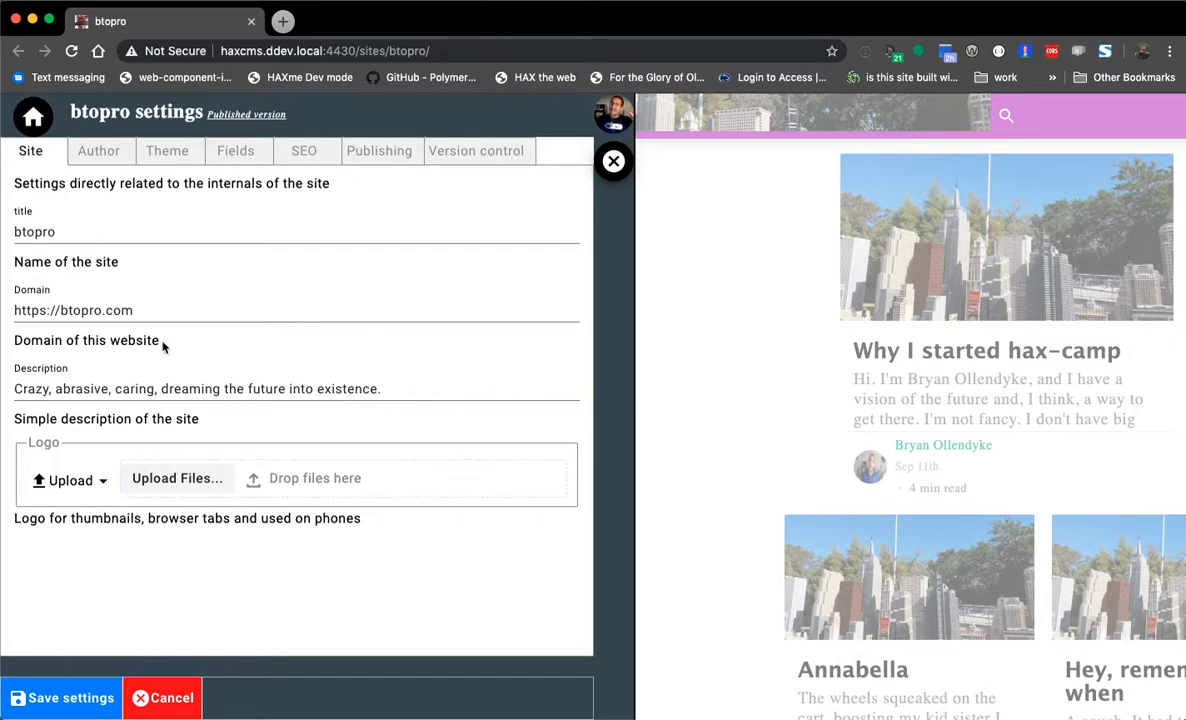
- Set the author image to a webcam photo from Camera and save the site settings
{"action": "left_click", "coordinate": [98, 151]}
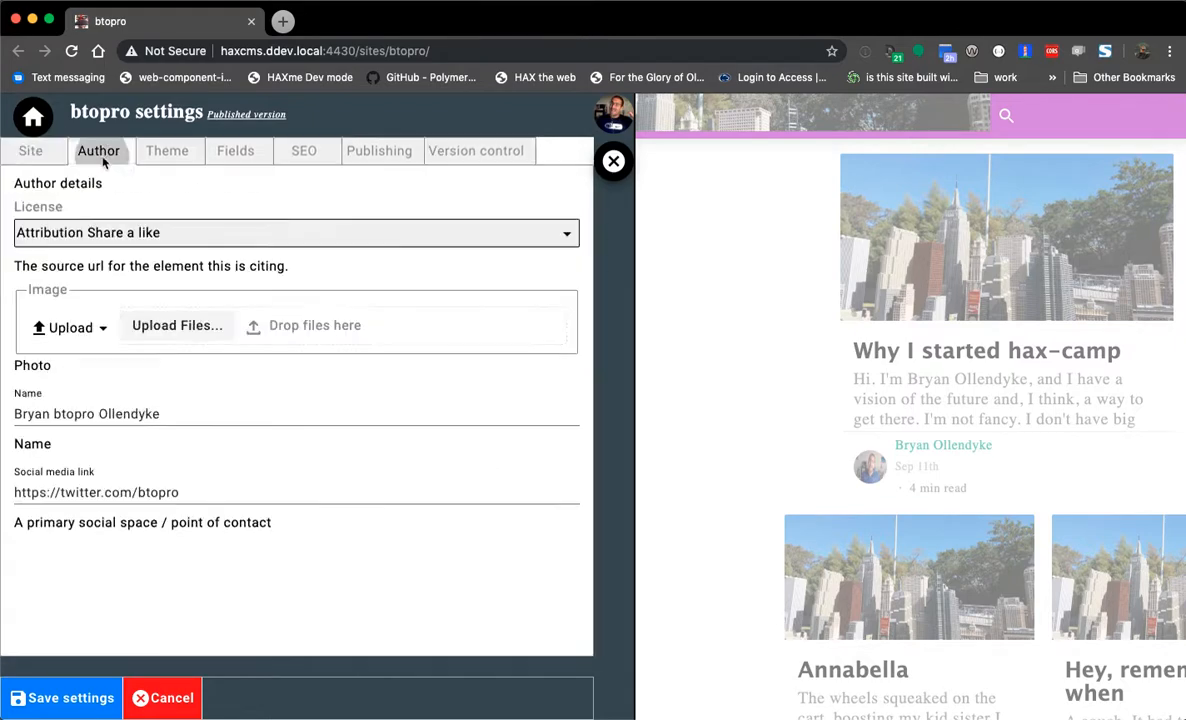
{"action": "left_click", "coordinate": [70, 322]}
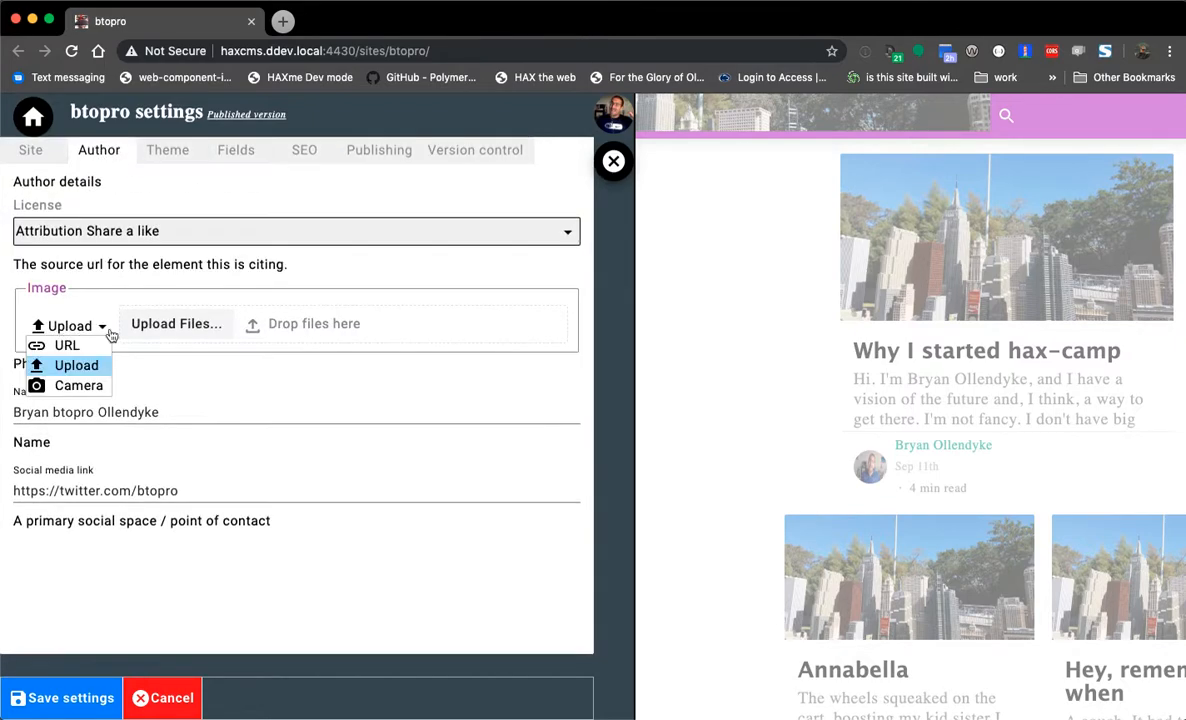
{"action": "left_click", "coordinate": [74, 383]}
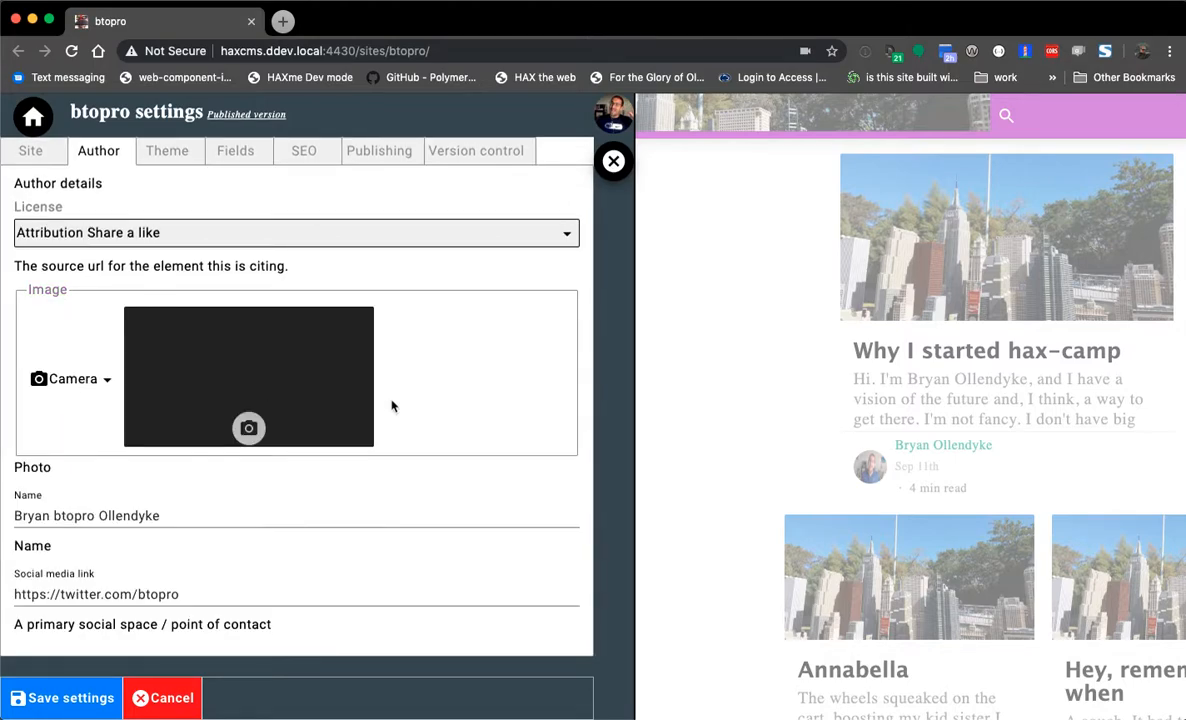
{"action": "left_click", "coordinate": [258, 432]}
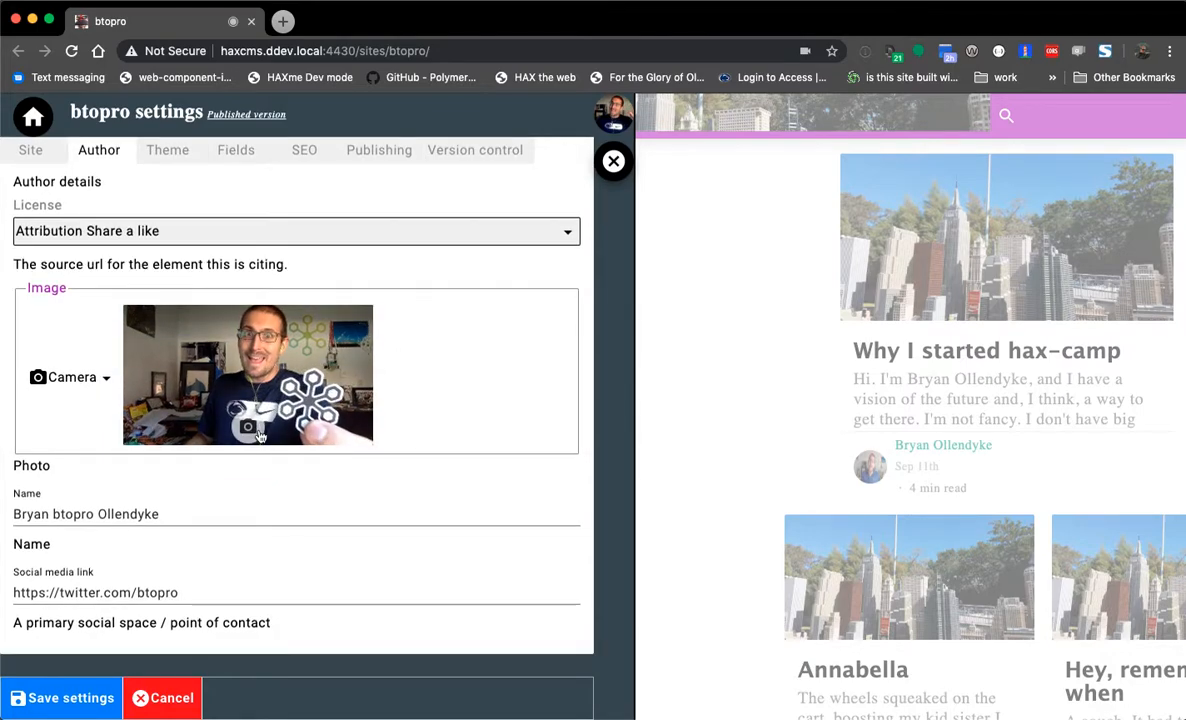
{"action": "left_click", "coordinate": [46, 705]}
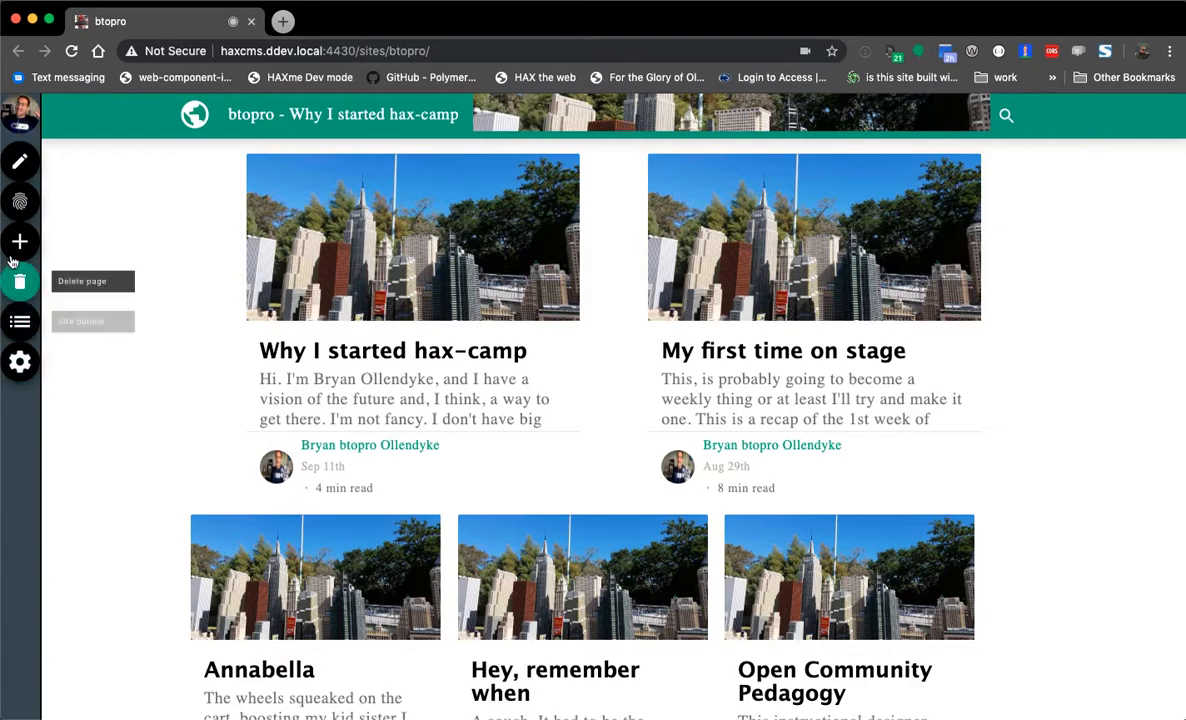
{"action": "left_click", "coordinate": [19, 161]}
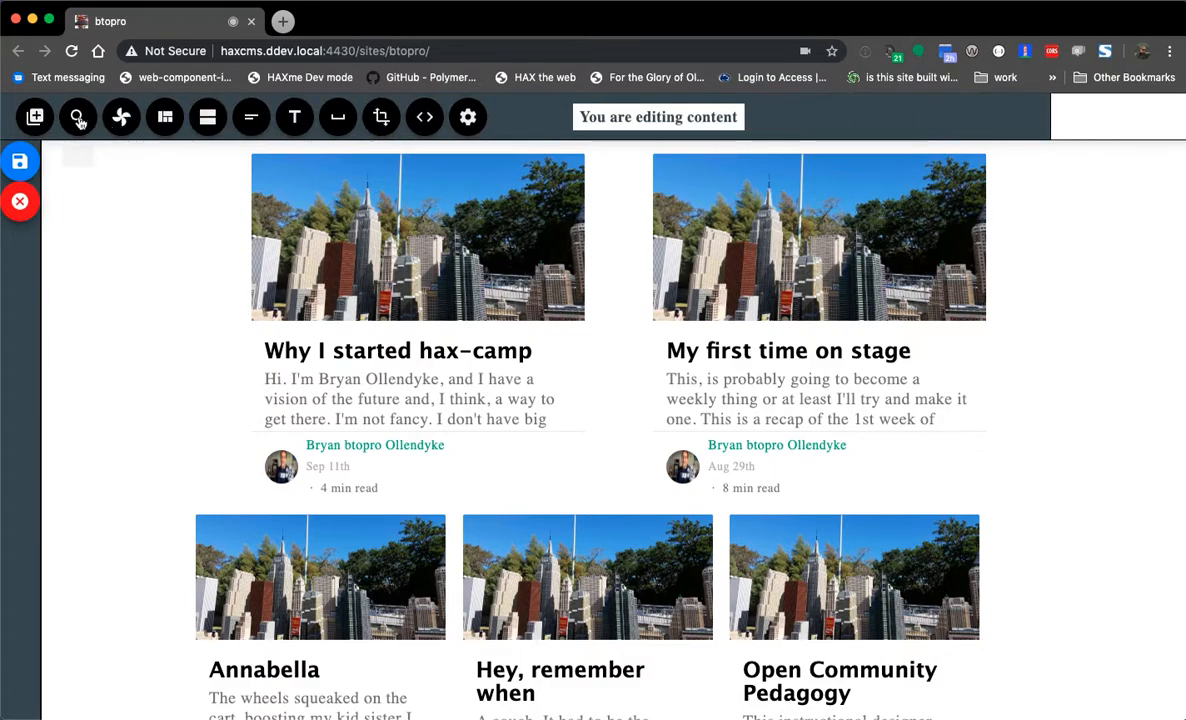
- Insert an Image block and drop a photo file in as its source
{"action": "left_click", "coordinate": [118, 118]}
{"action": "left_click", "coordinate": [206, 220]}
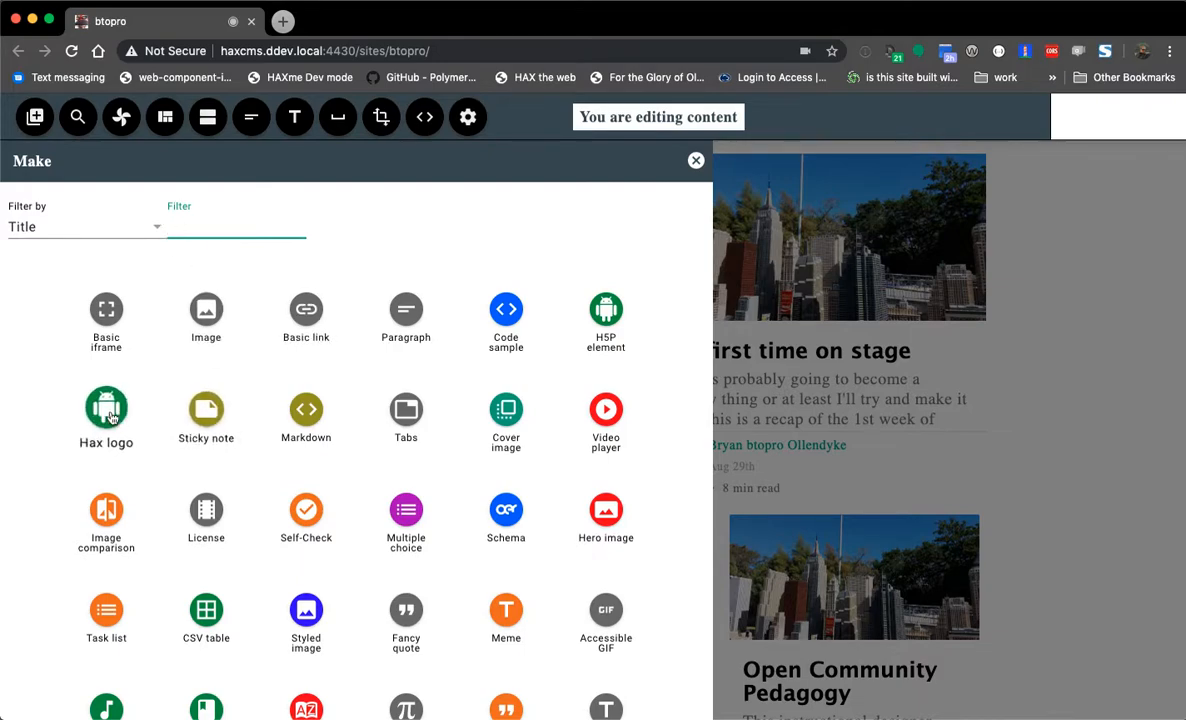
{"action": "left_click", "coordinate": [203, 304]}
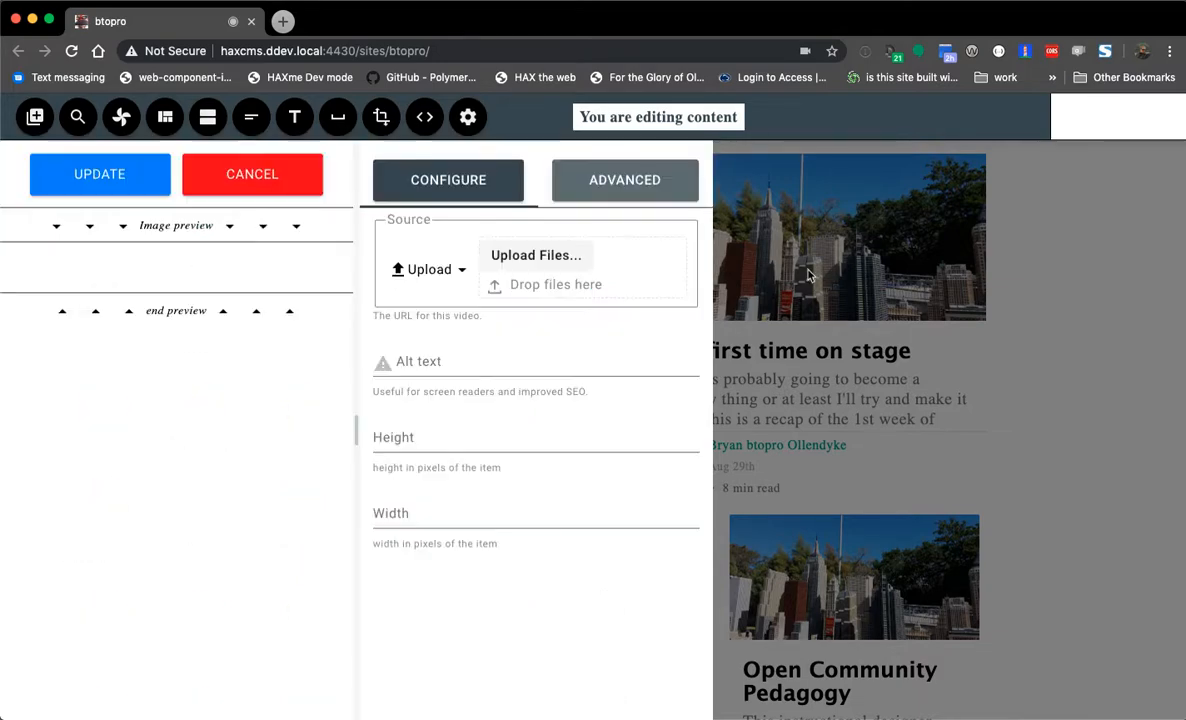
{"action": "left_click", "coordinate": [565, 437]}
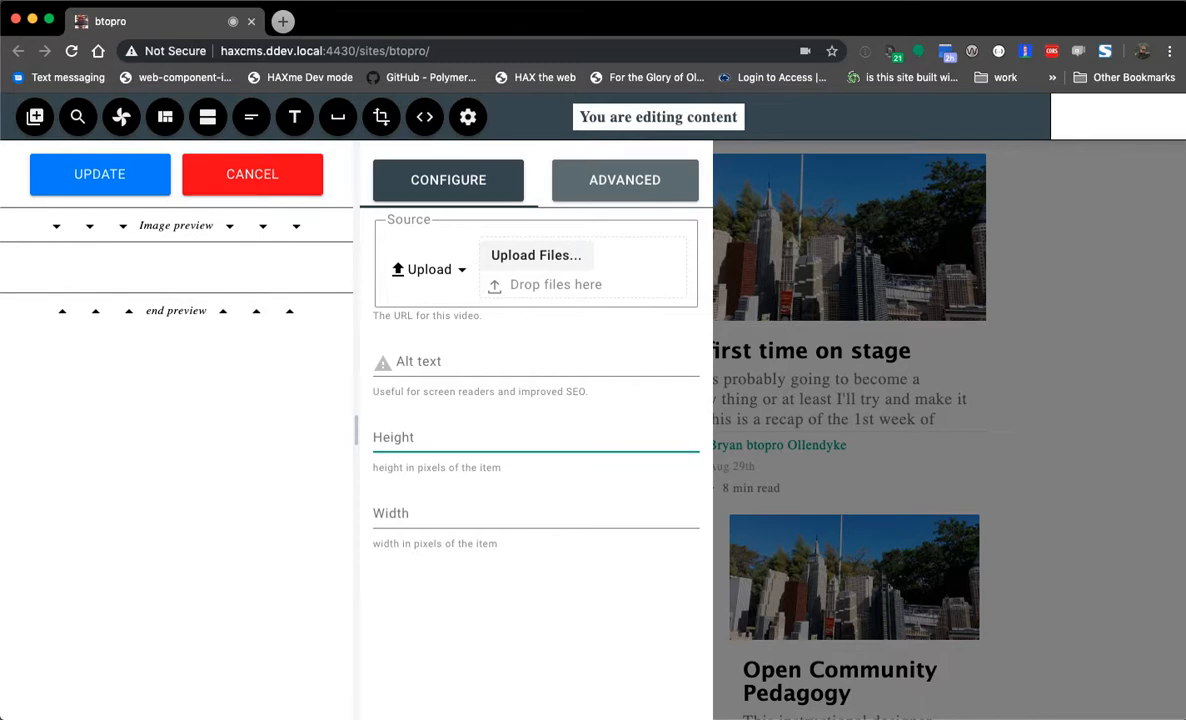
{"action": "key", "text": "super+Tab"}
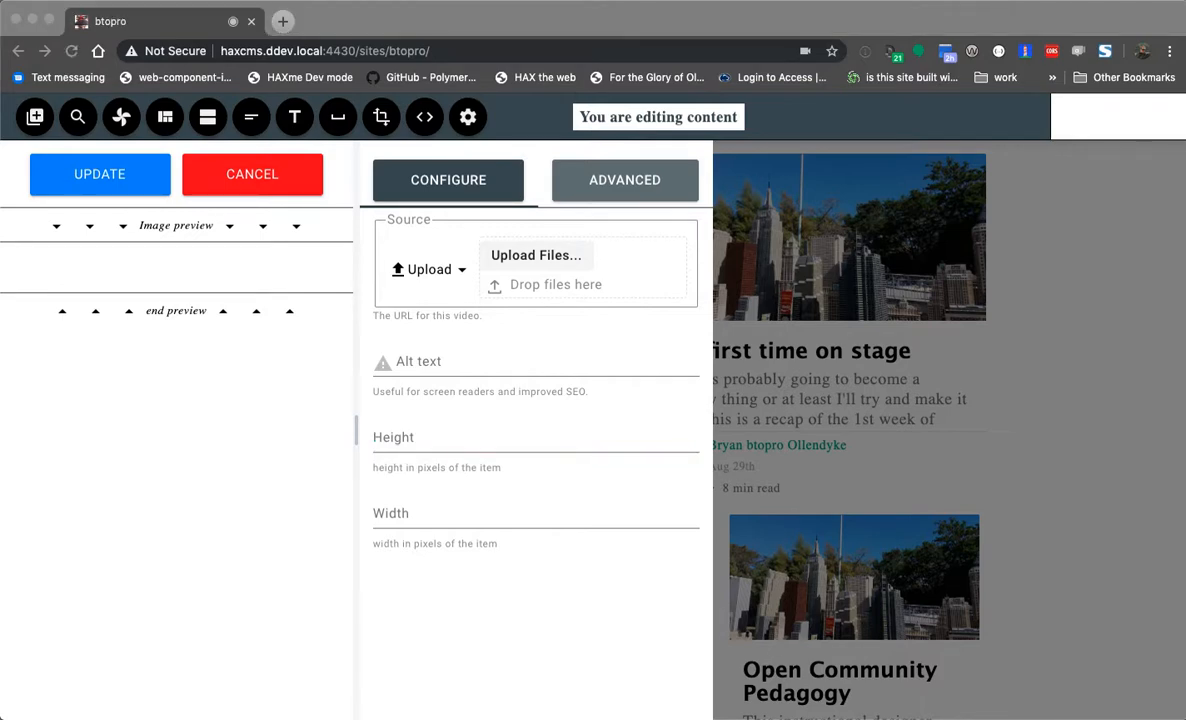
{"action": "left_click_drag", "start_coordinate": [210, 389], "coordinate": [513, 292]}
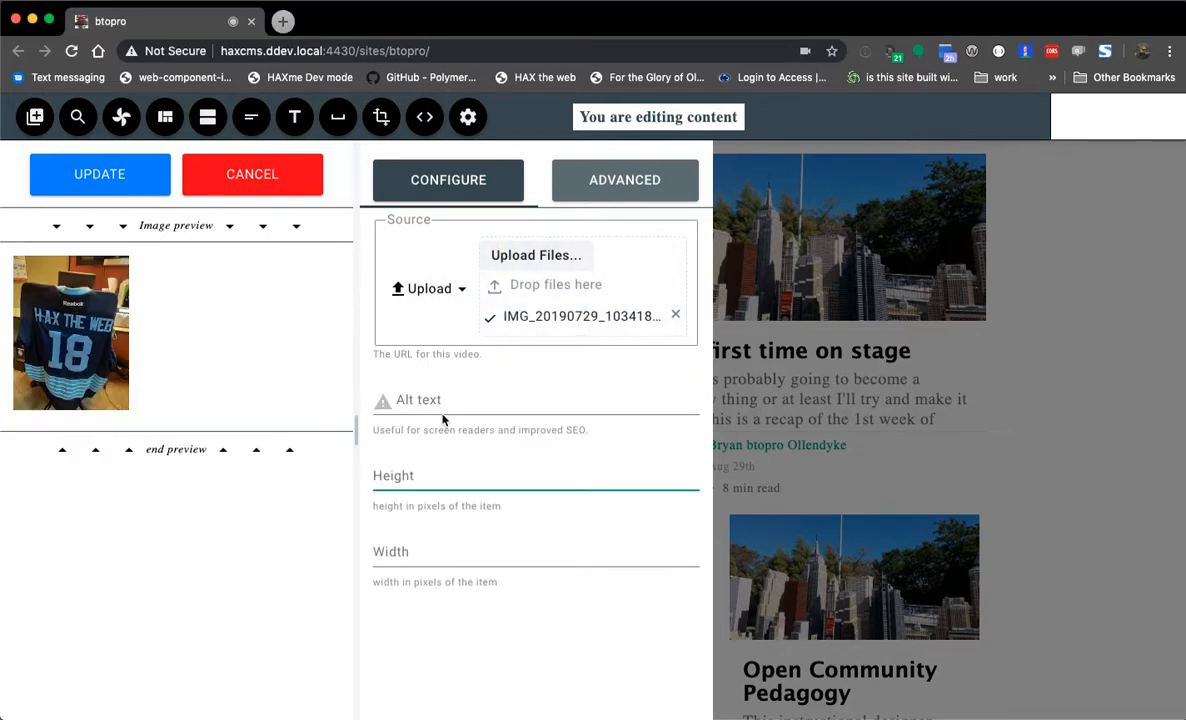
- Size the image 100 by 100 with alt text 'how wonderful HAX really is for editing things', then discard it
{"action": "type", "text": "100"}
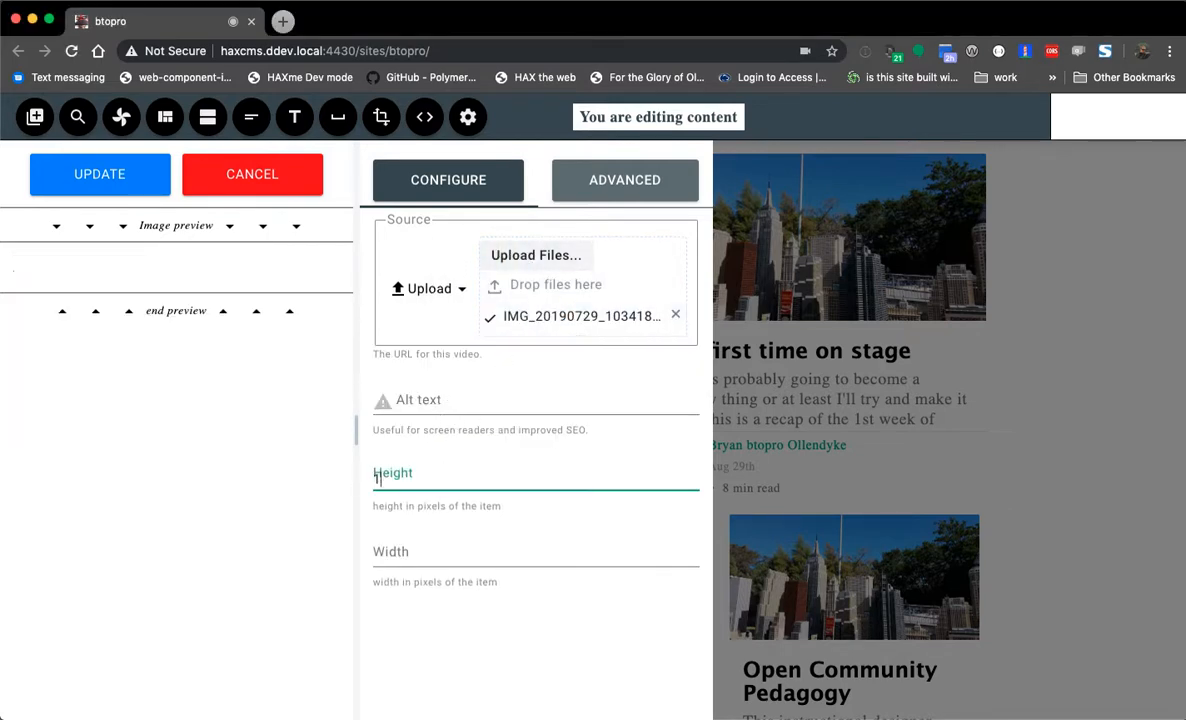
{"action": "key", "text": "Tab"}
{"action": "type", "text": "100"}
{"action": "left_click", "coordinate": [441, 393]}
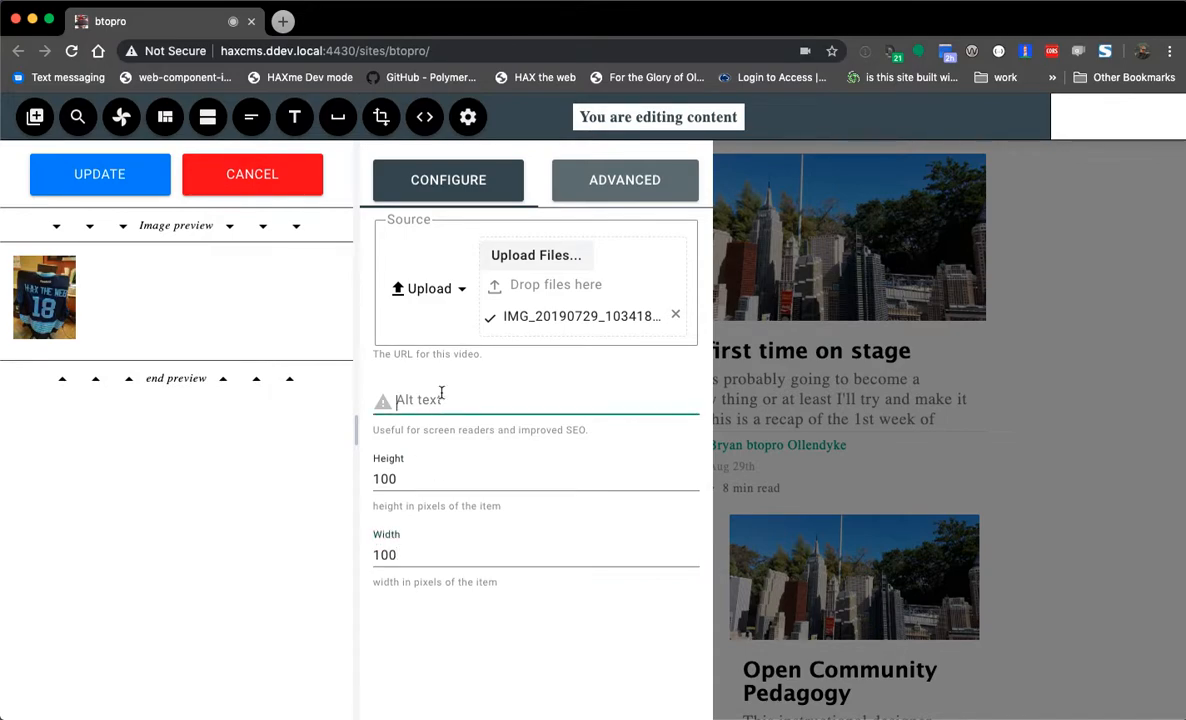
{"action": "type", "text": "how wonderful HAX really is for editing things"}
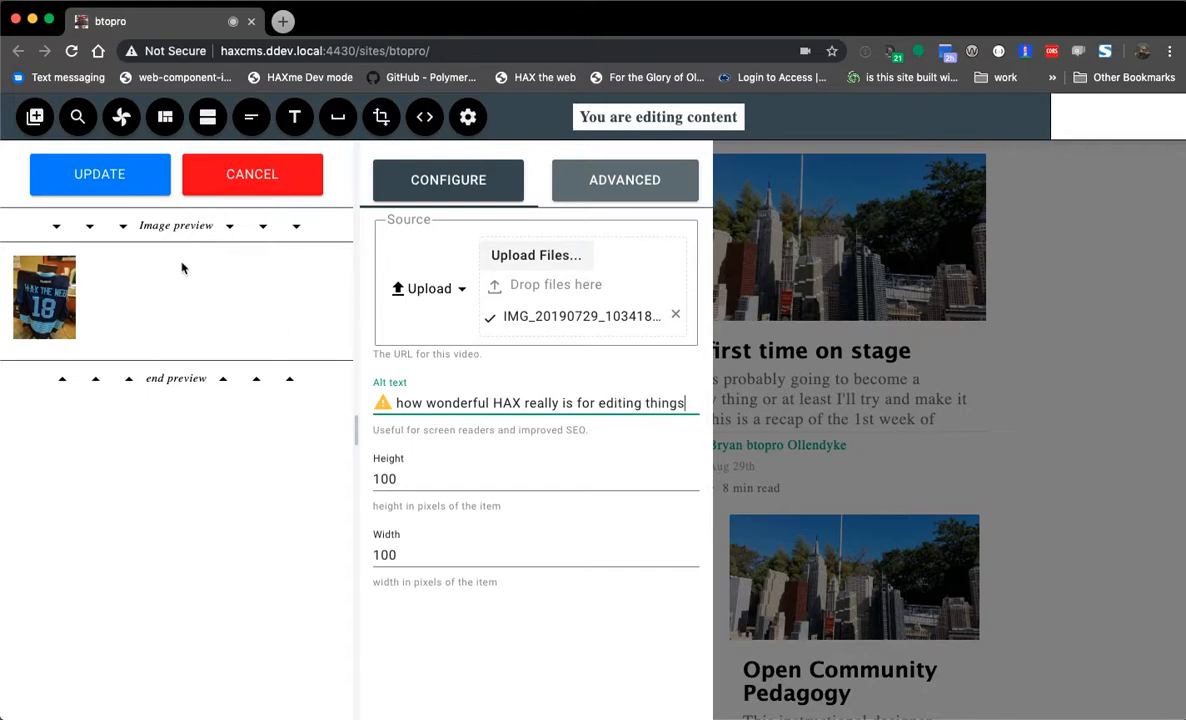
{"action": "left_click", "coordinate": [630, 185]}
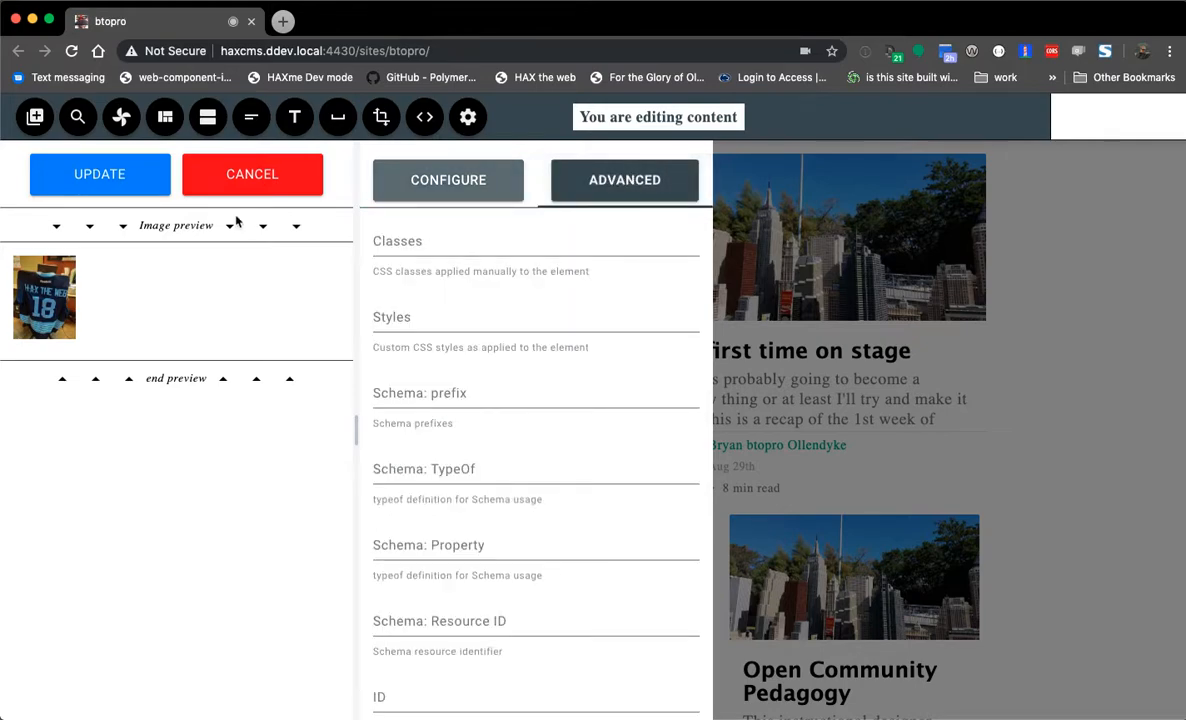
{"action": "left_click", "coordinate": [272, 188]}
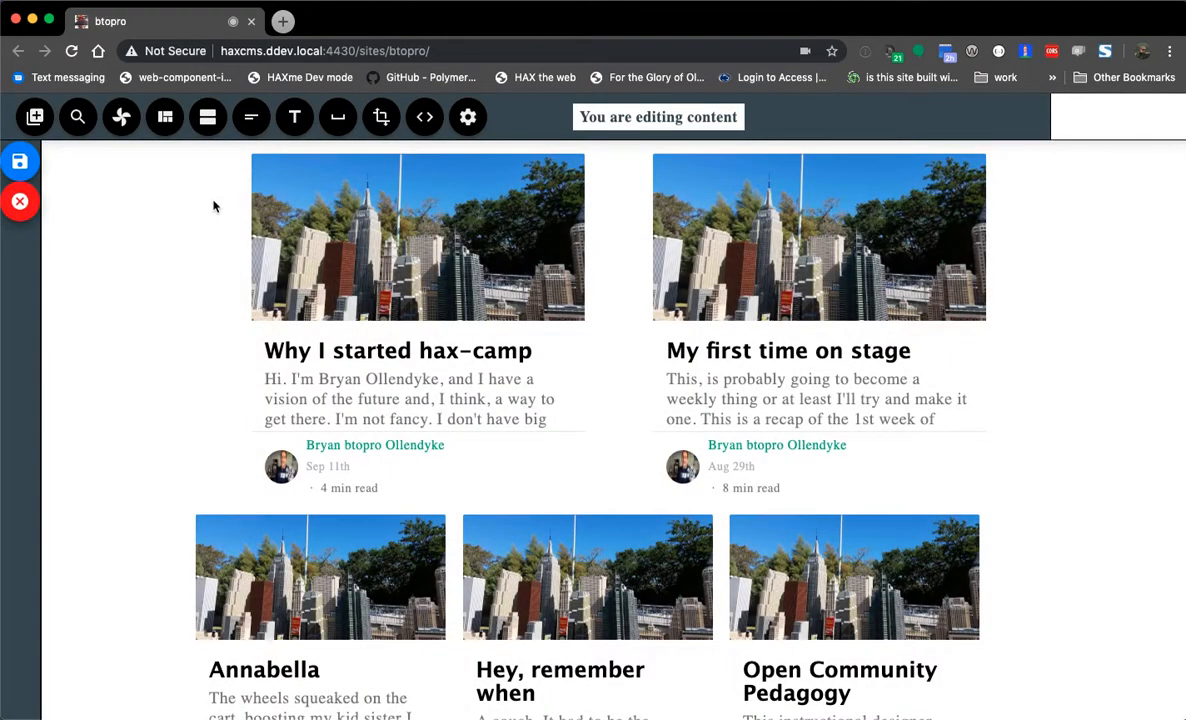
{"action": "left_click", "coordinate": [22, 202]}
- Return to the site list, filter titles by 'the', and open HAX-the-web
{"action": "scroll", "coordinate": [120, 323], "scroll_direction": "down", "scroll_amount": 5}
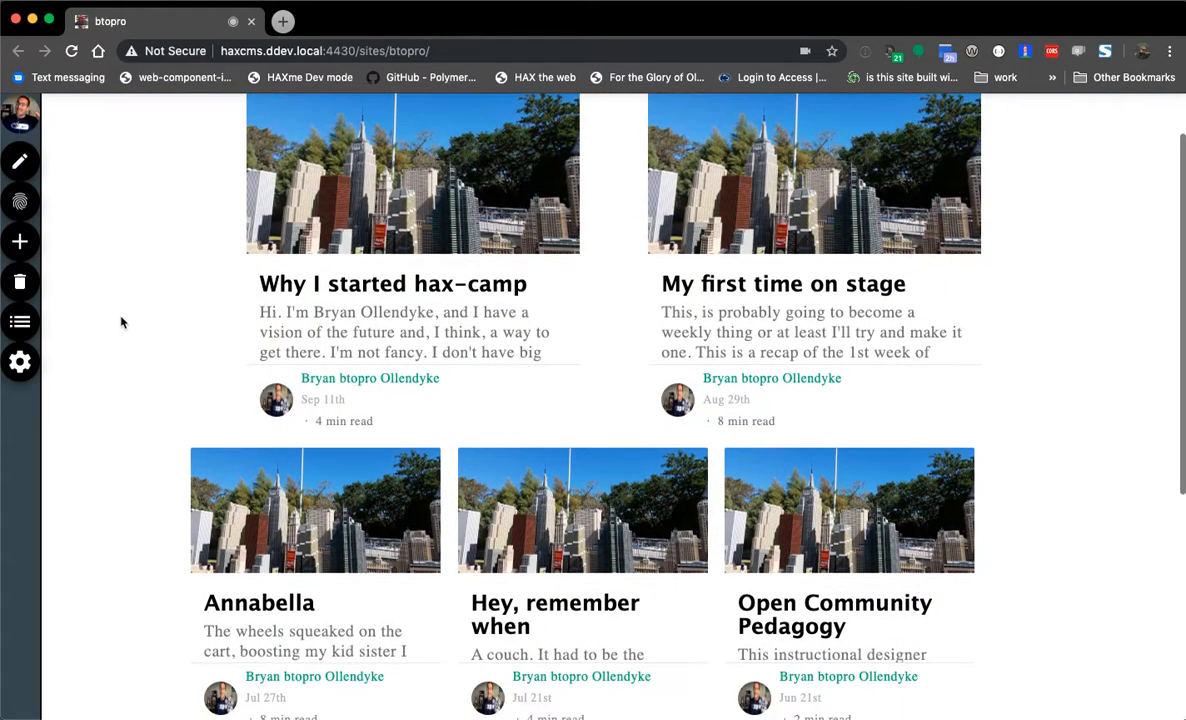
{"action": "scroll", "coordinate": [130, 356], "scroll_direction": "up", "scroll_amount": 5}
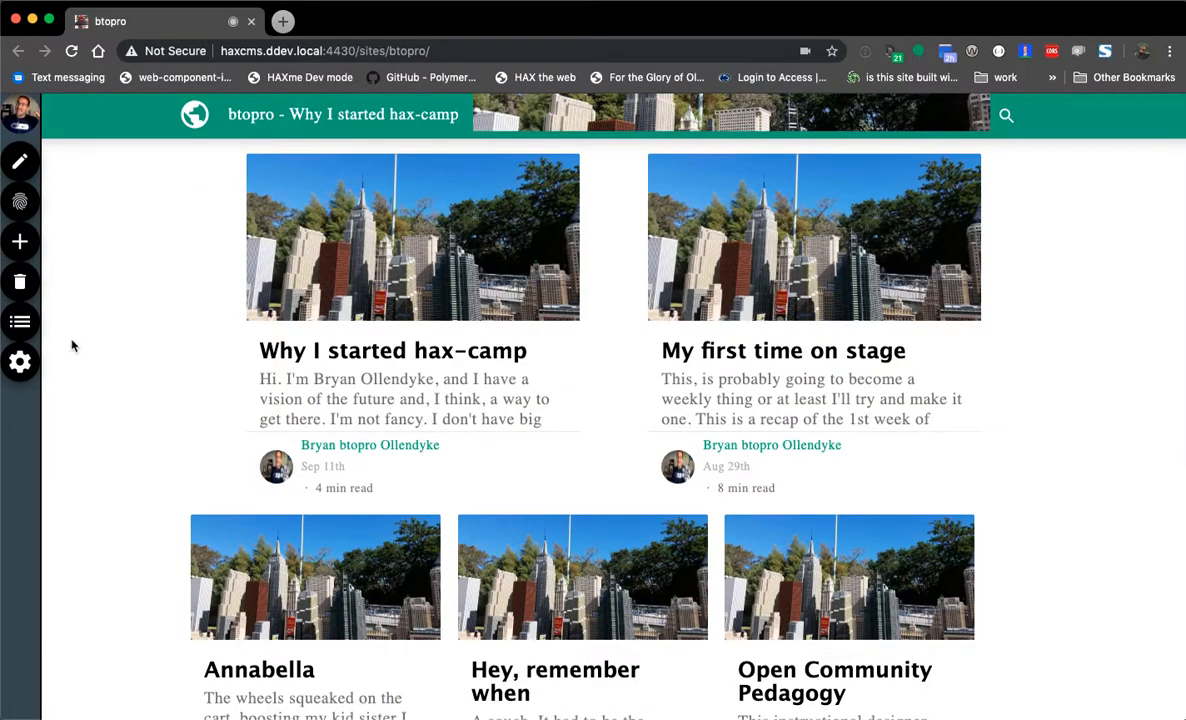
{"action": "left_click", "coordinate": [20, 365]}
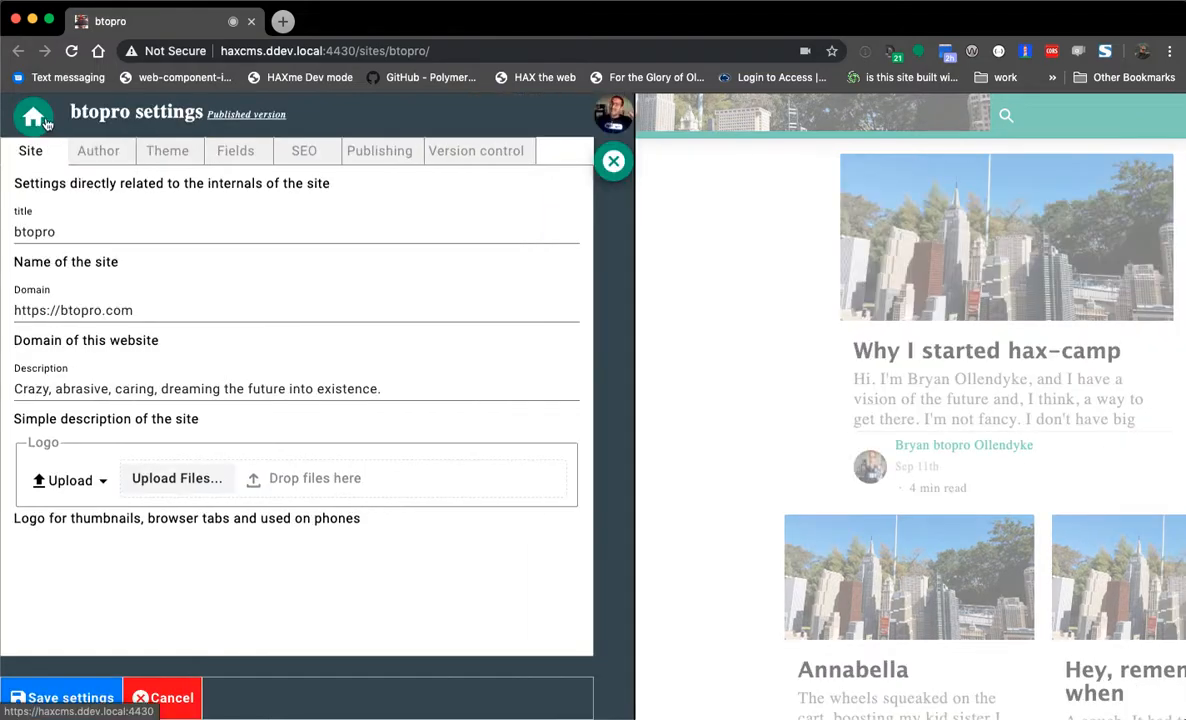
{"action": "left_click", "coordinate": [36, 116]}
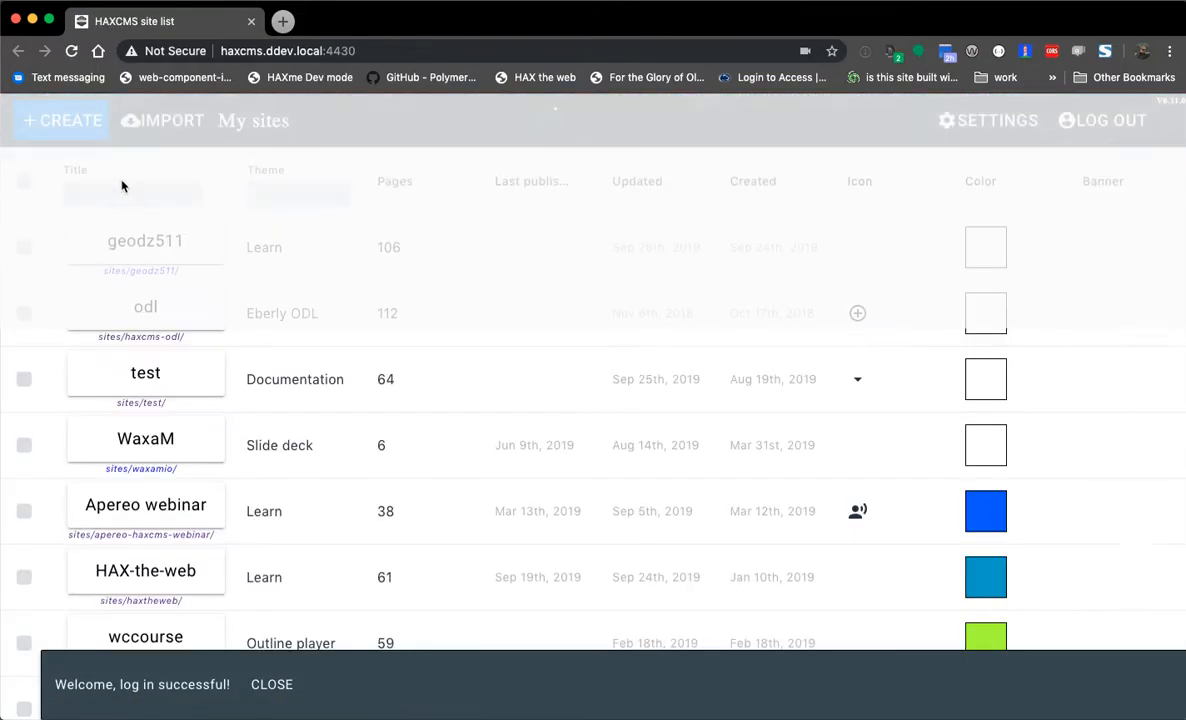
{"action": "left_click", "coordinate": [121, 192]}
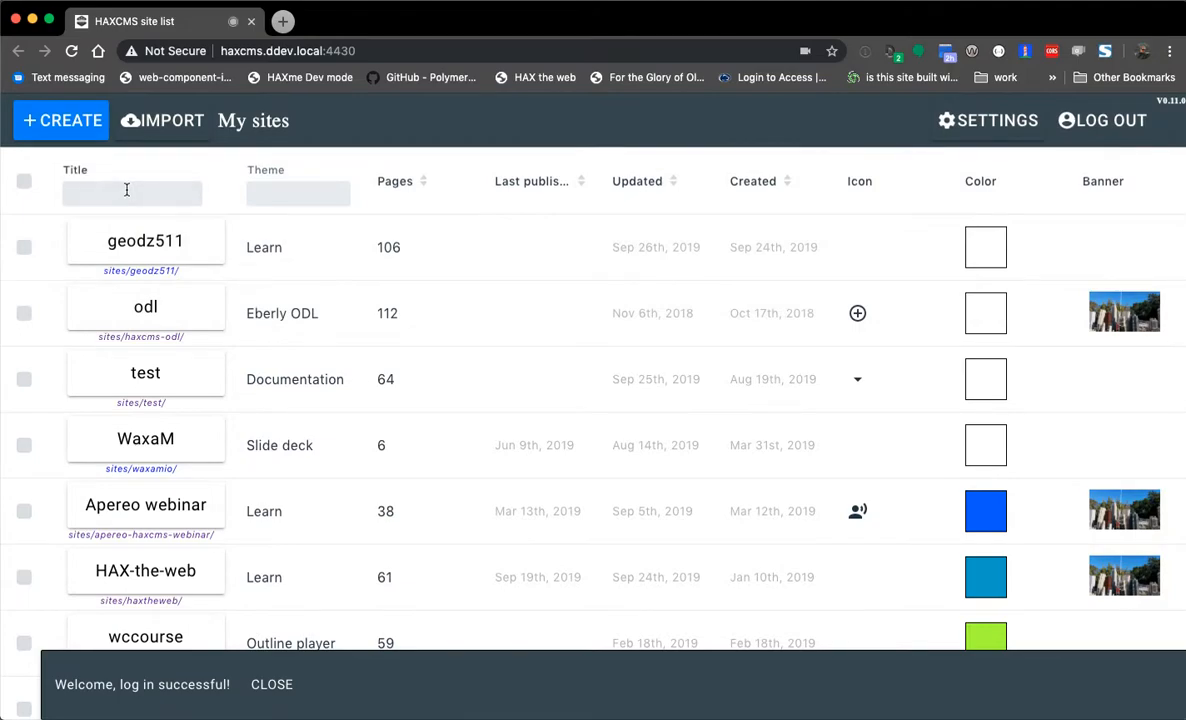
{"action": "type", "text": "the"}
{"action": "left_click", "coordinate": [118, 236]}
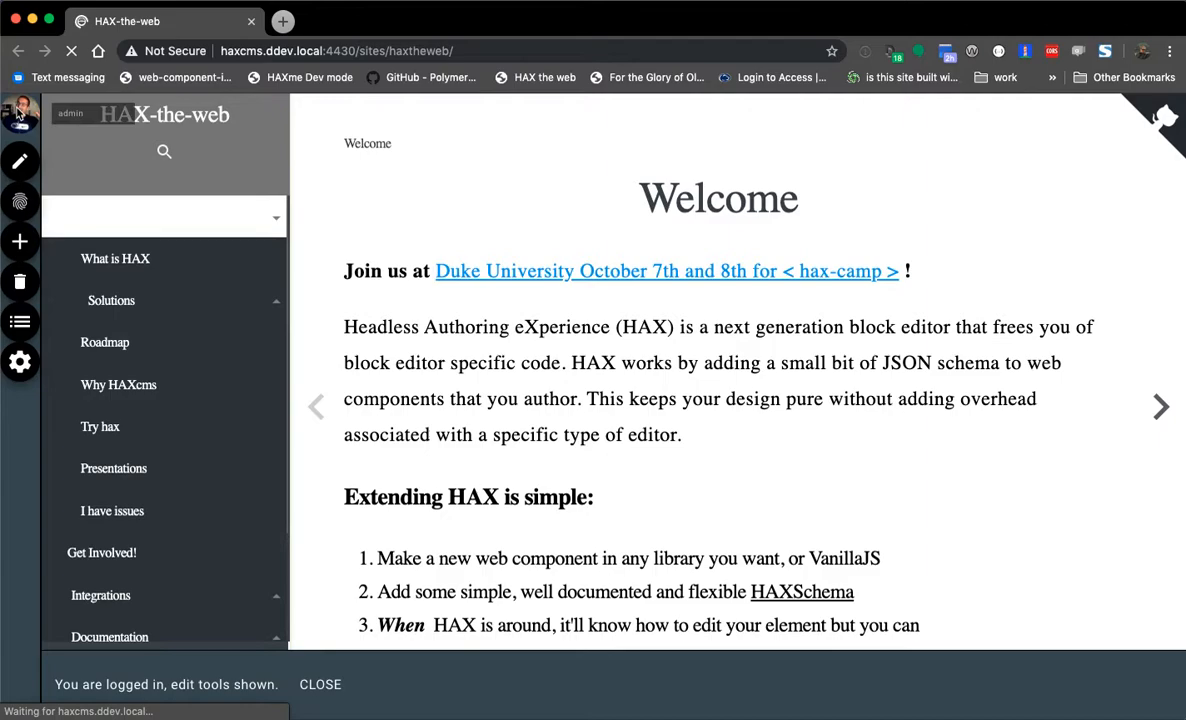
- View the HAX-the-web page's HTML source in a new tab and inspect its base-path script
{"action": "right_click", "coordinate": [457, 198]}
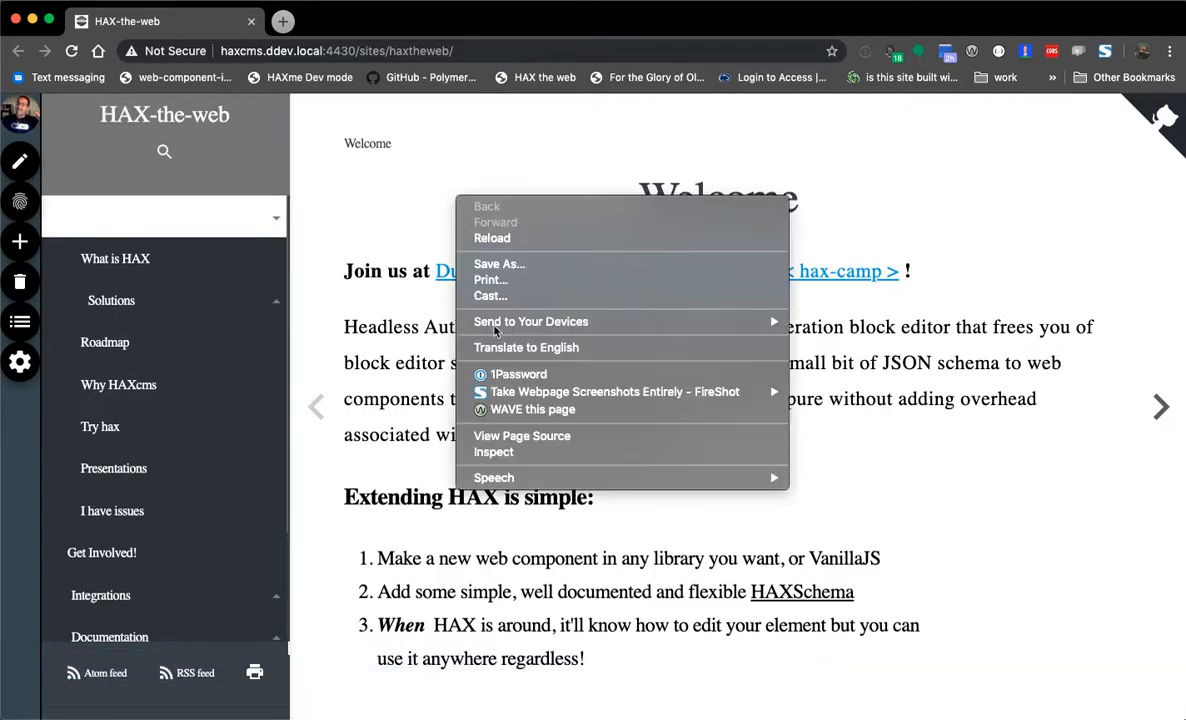
{"action": "left_click", "coordinate": [536, 440]}
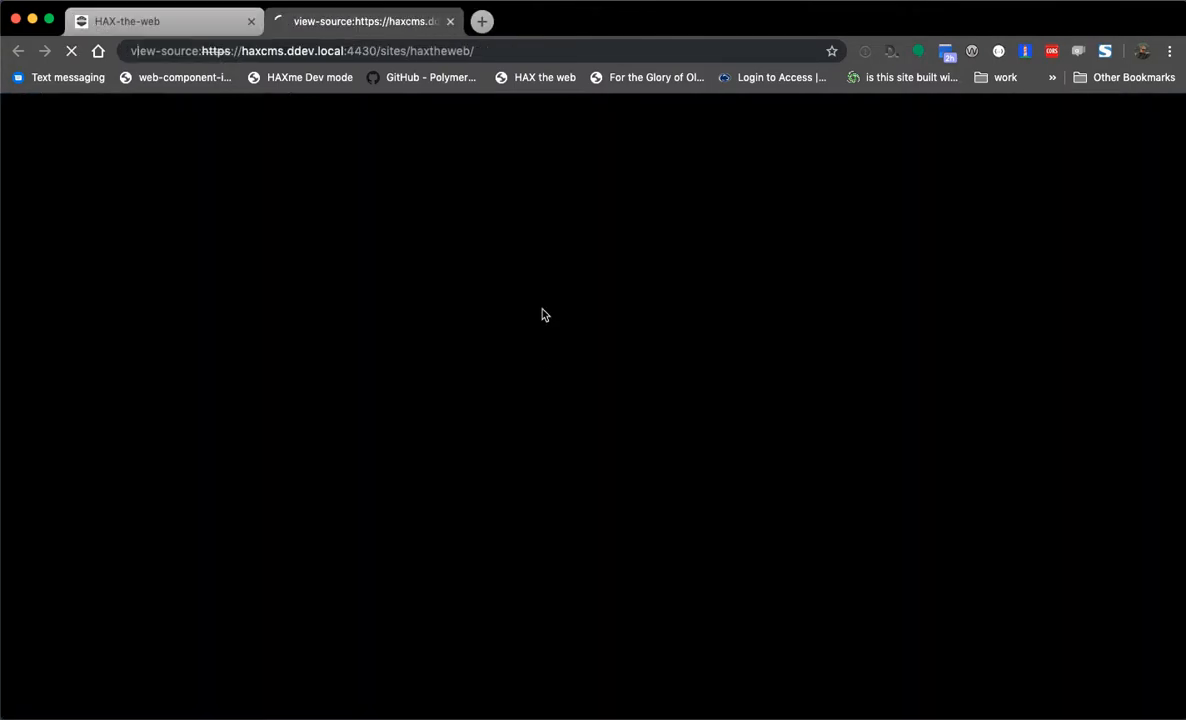
{"action": "left_click_drag", "start_coordinate": [120, 414], "coordinate": [46, 290]}
{"action": "left_click", "coordinate": [139, 240]}
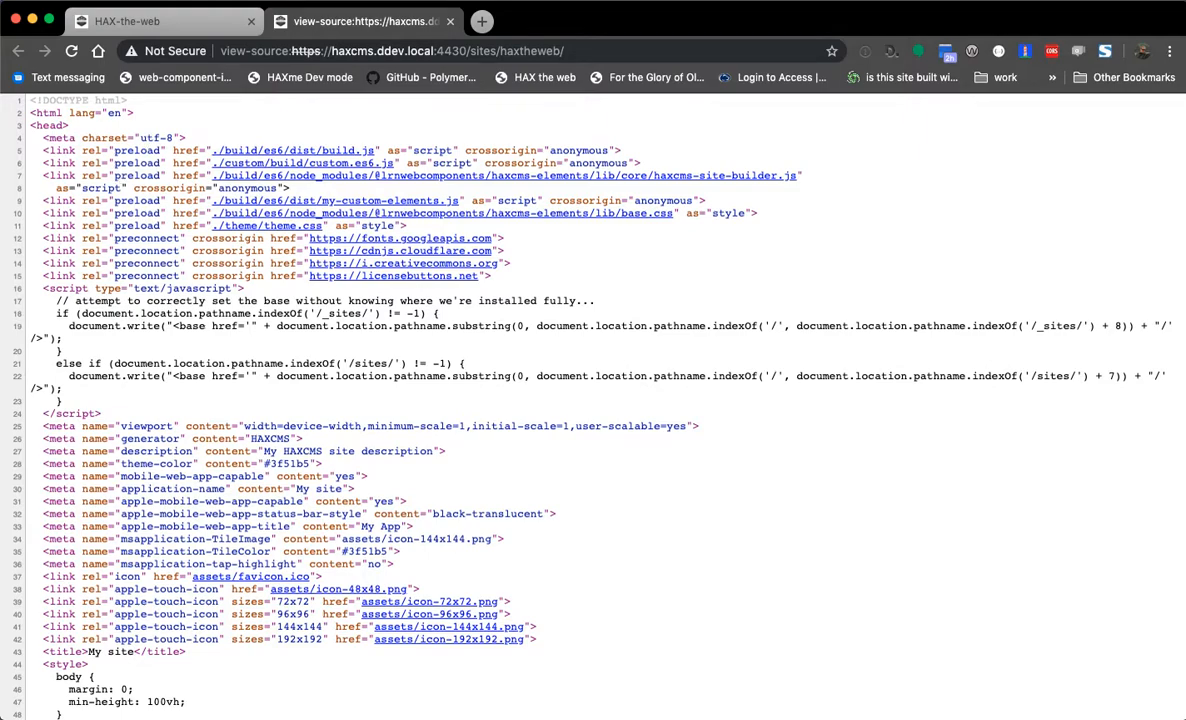
{"action": "key", "text": "super+Tab"}
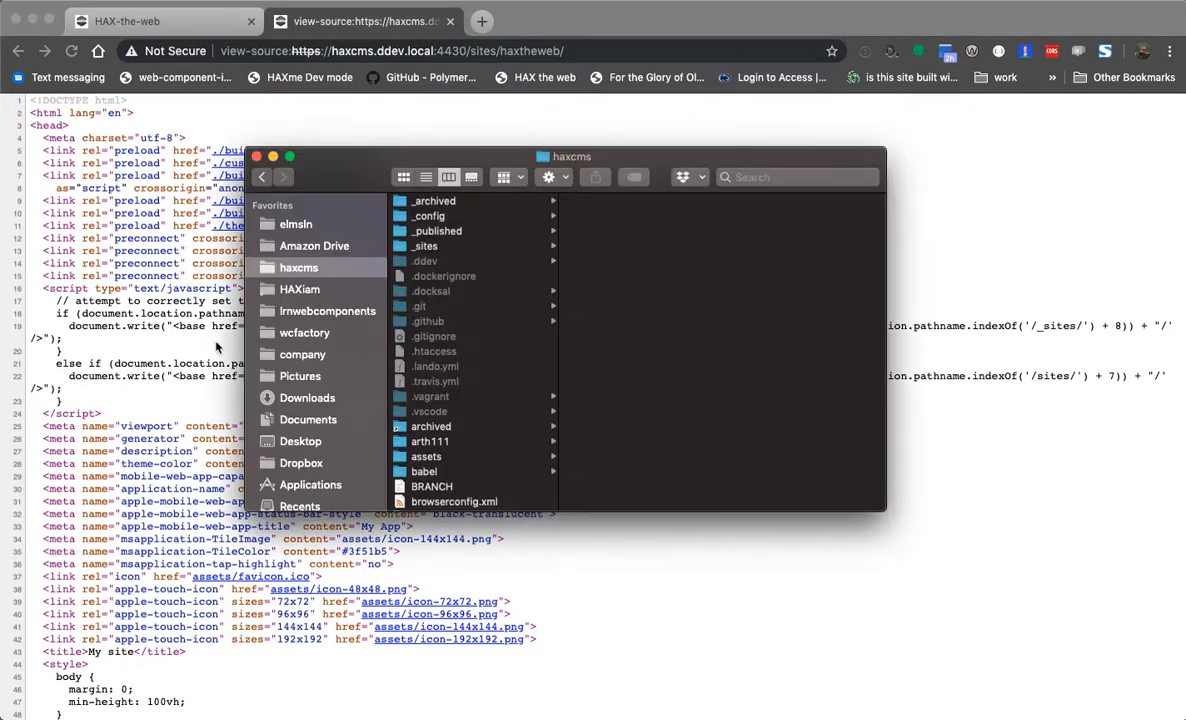
- Preview btopro's index.php and index.html in the _sites folder, then open haxtheweb
{"action": "left_click", "coordinate": [485, 246]}
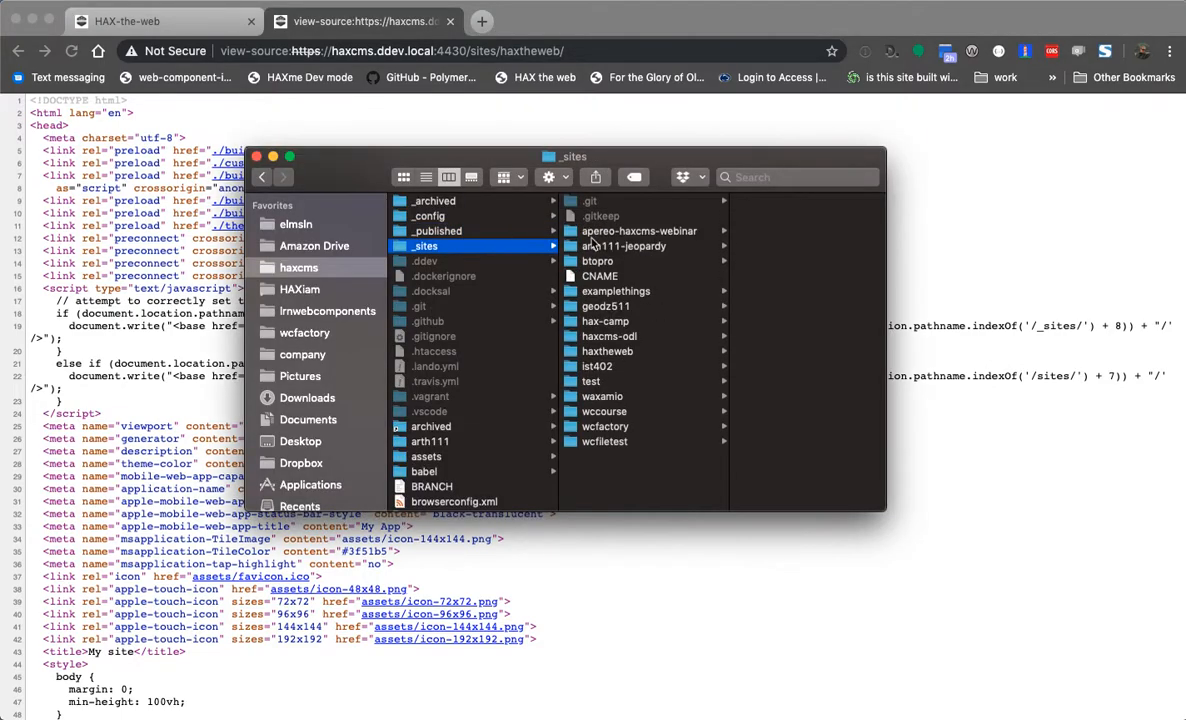
{"action": "left_click", "coordinate": [597, 261]}
{"action": "left_click", "coordinate": [760, 441]}
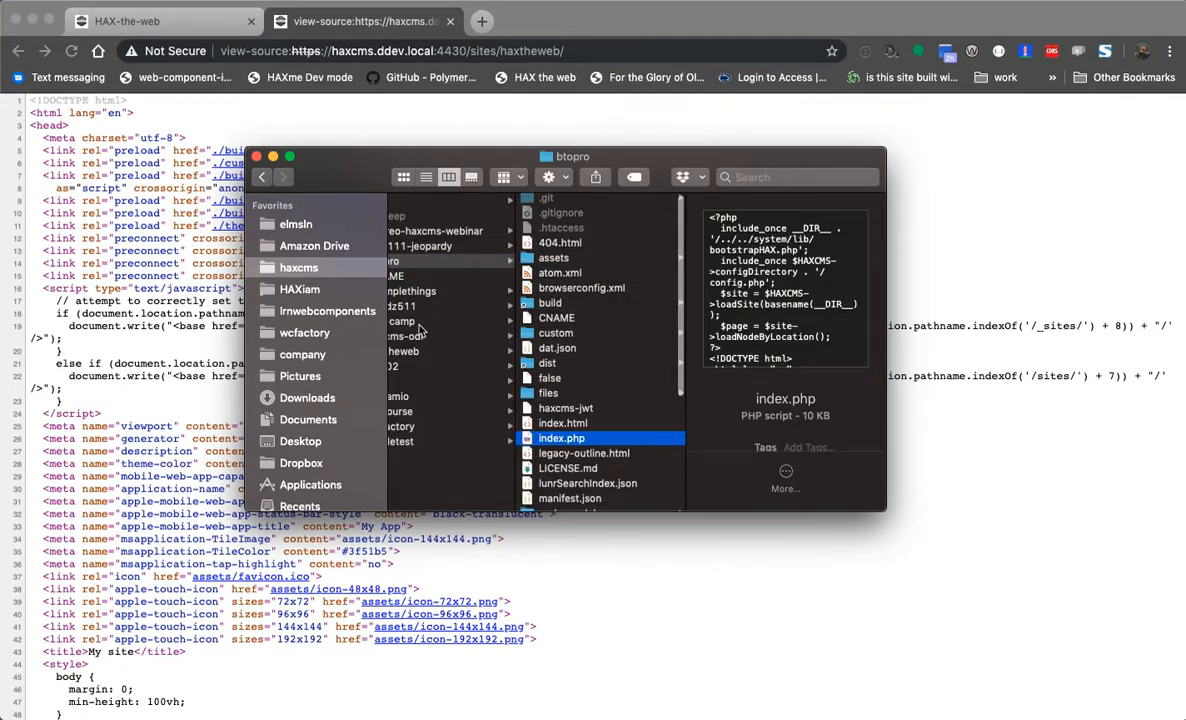
{"action": "left_click", "coordinate": [538, 427]}
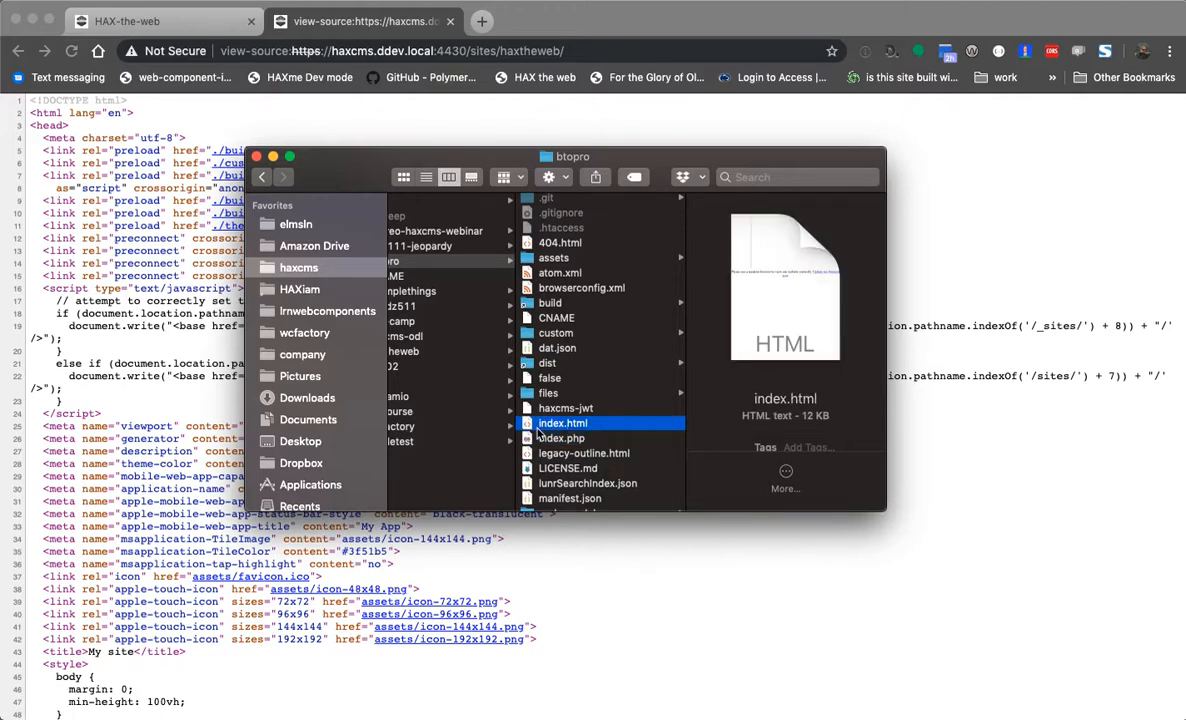
{"action": "key", "text": "Down"}
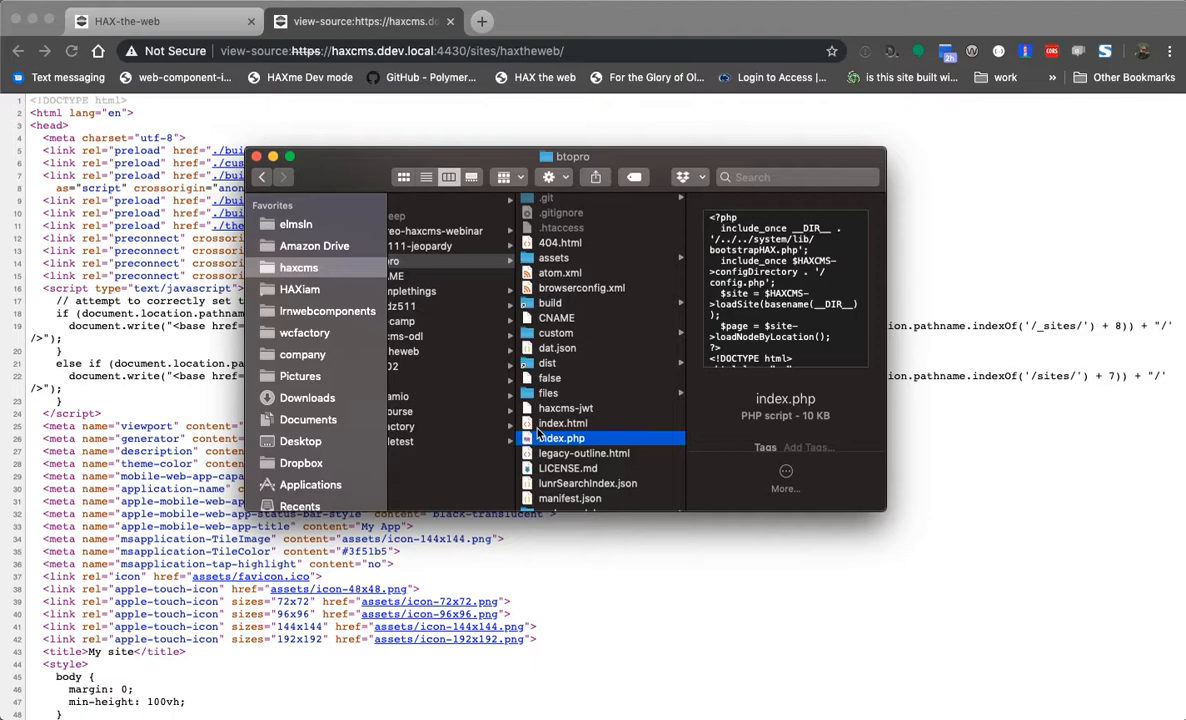
{"action": "scroll", "coordinate": [540, 432], "scroll_direction": "left", "scroll_amount": 5}
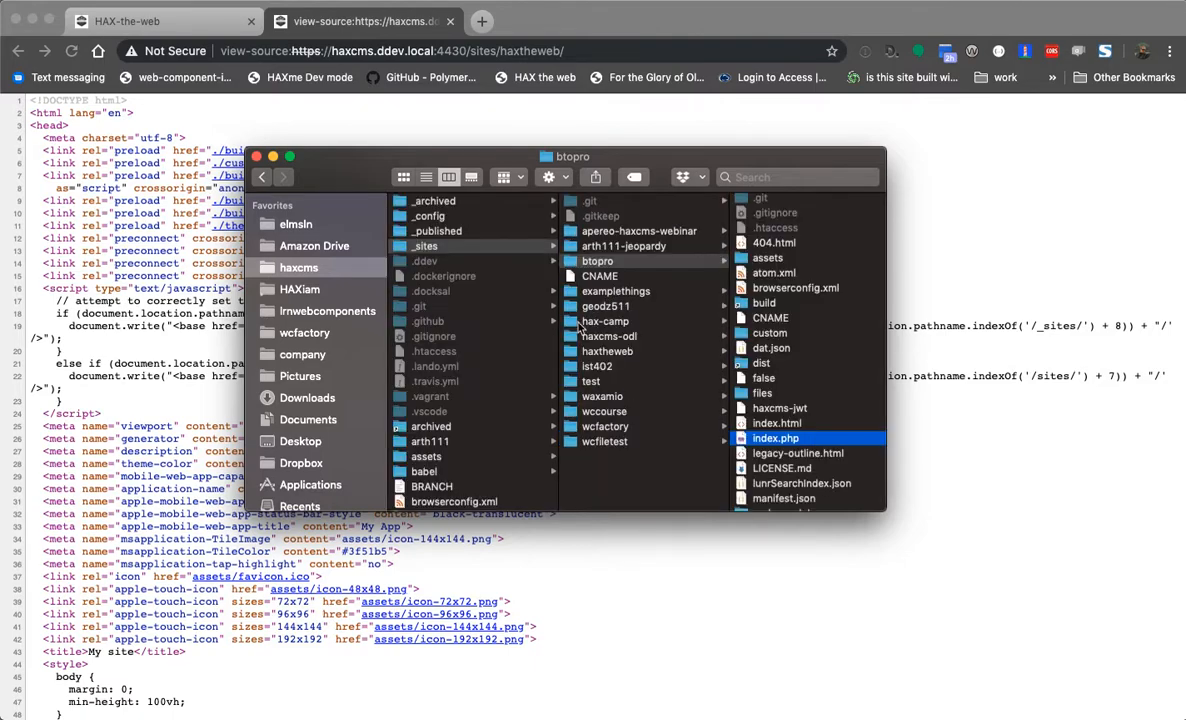
{"action": "left_click", "coordinate": [604, 354]}
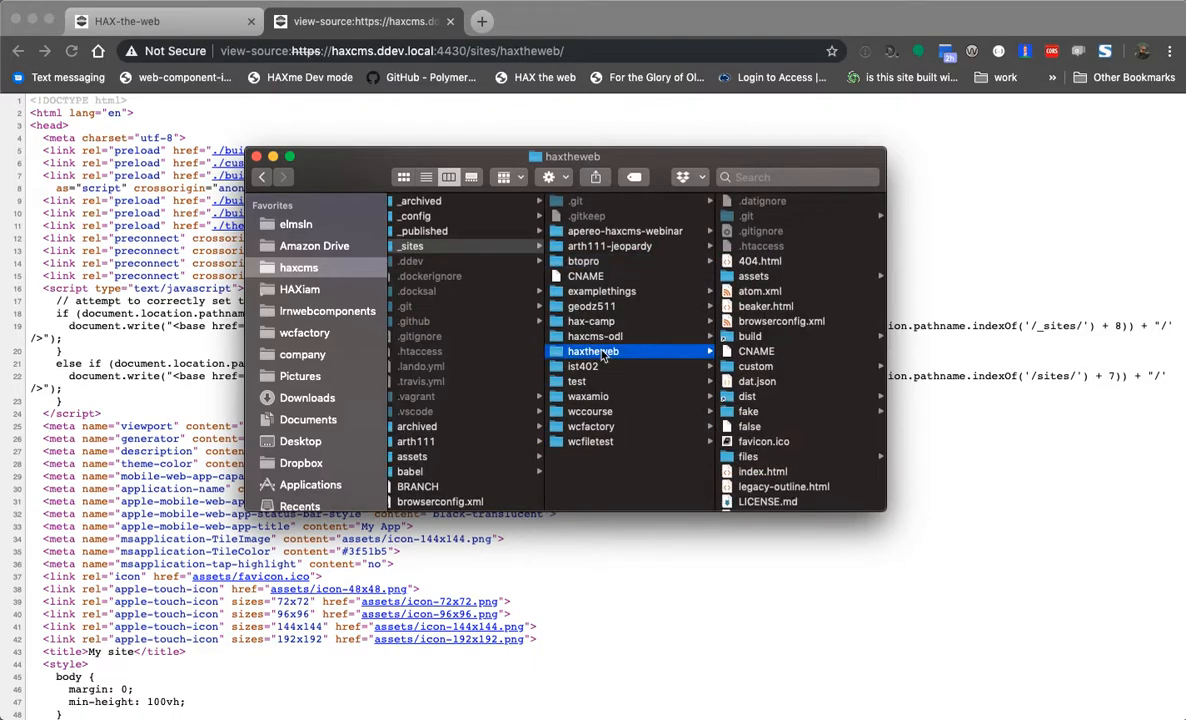
{"action": "left_click", "coordinate": [597, 559]}
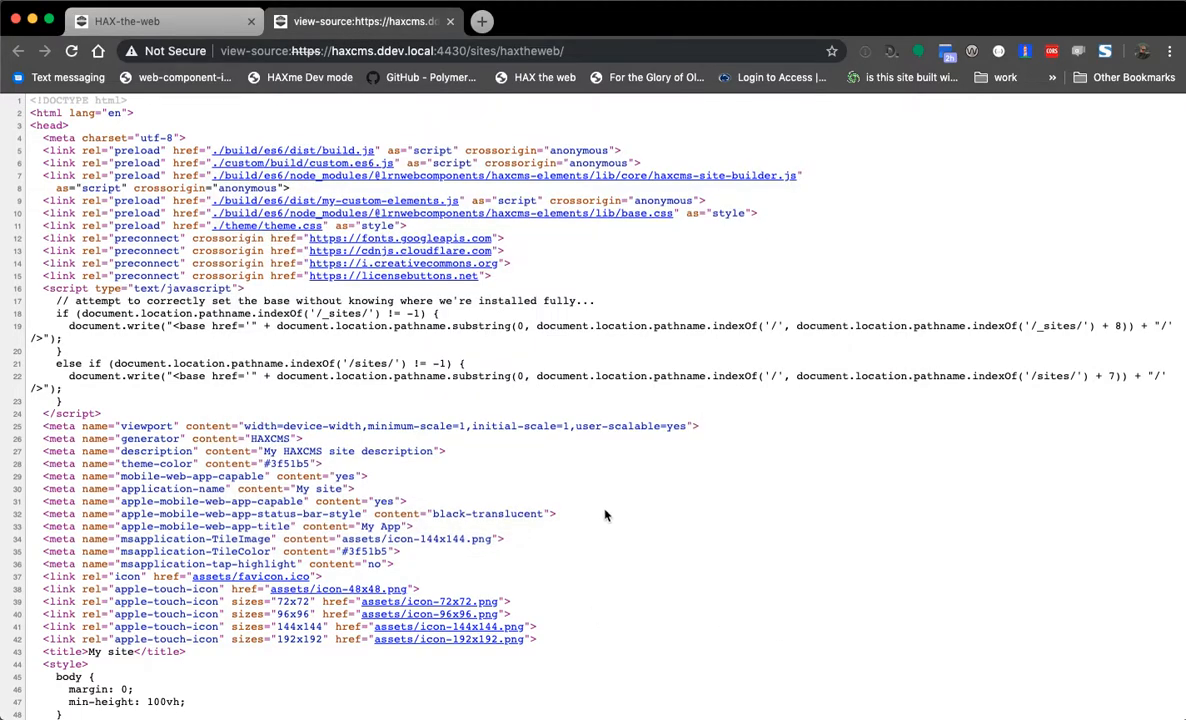
- Compare btopro's and haxtheweb's .htaccess files, then reload the page source in Chrome
{"action": "key", "text": "super+Tab"}
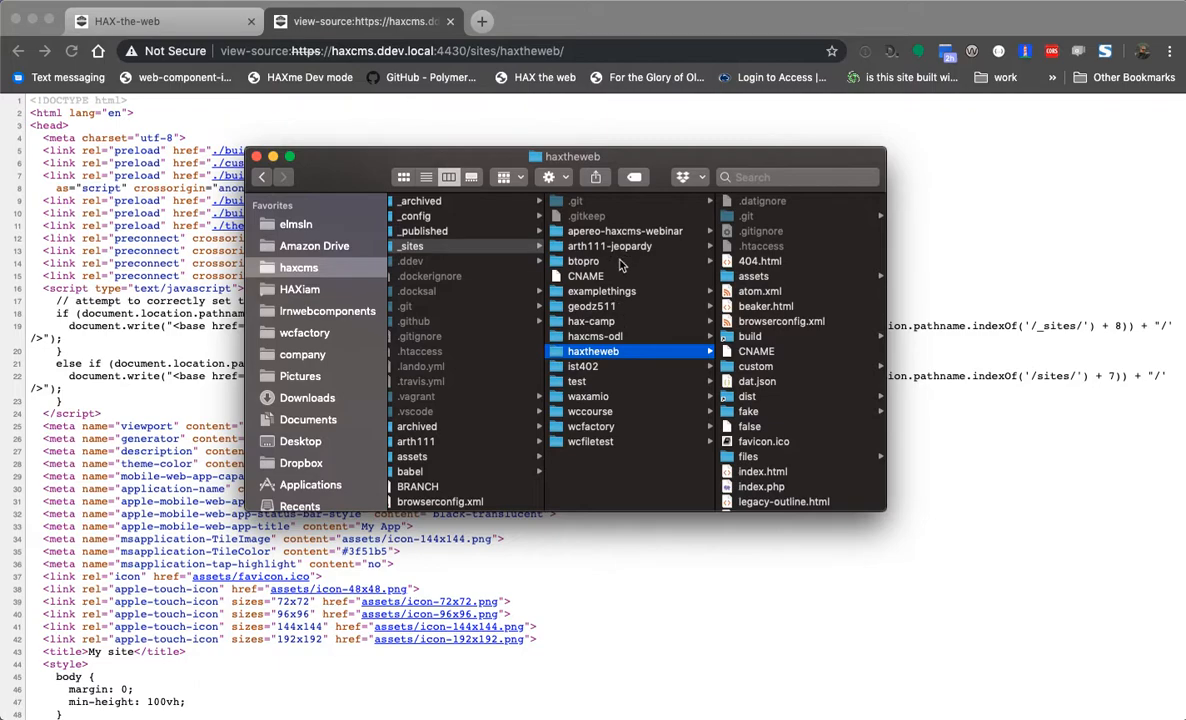
{"action": "left_click", "coordinate": [588, 261]}
{"action": "left_click", "coordinate": [771, 231]}
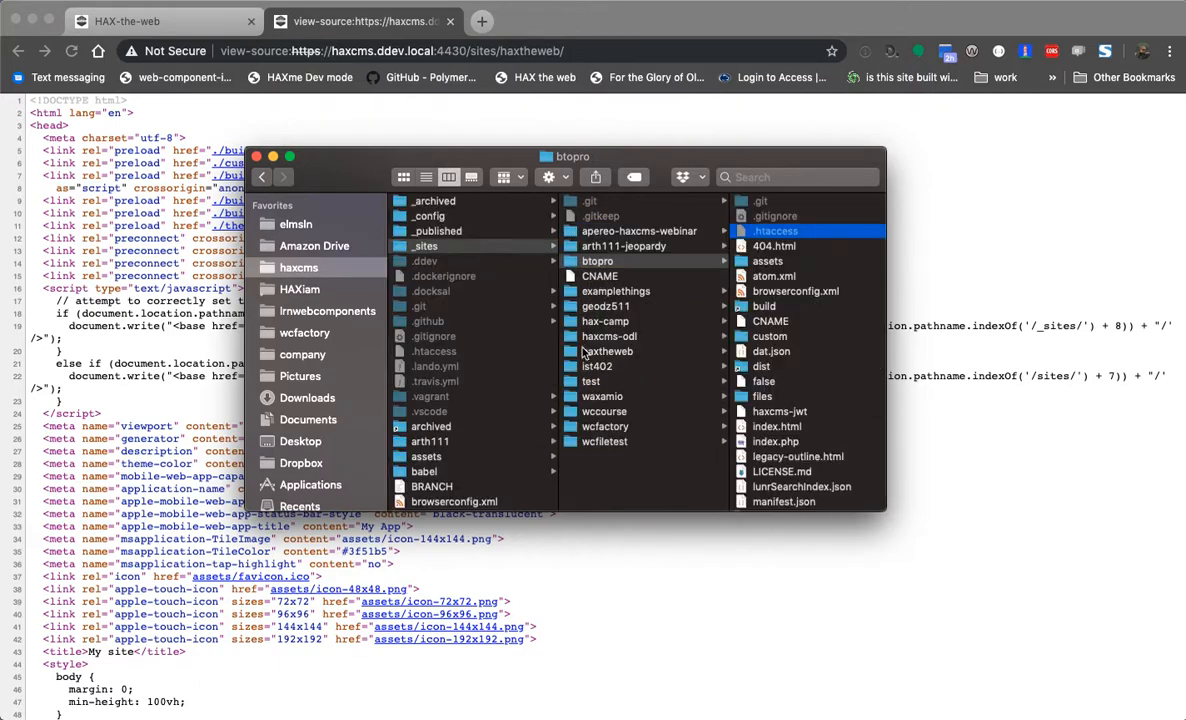
{"action": "left_click", "coordinate": [582, 351]}
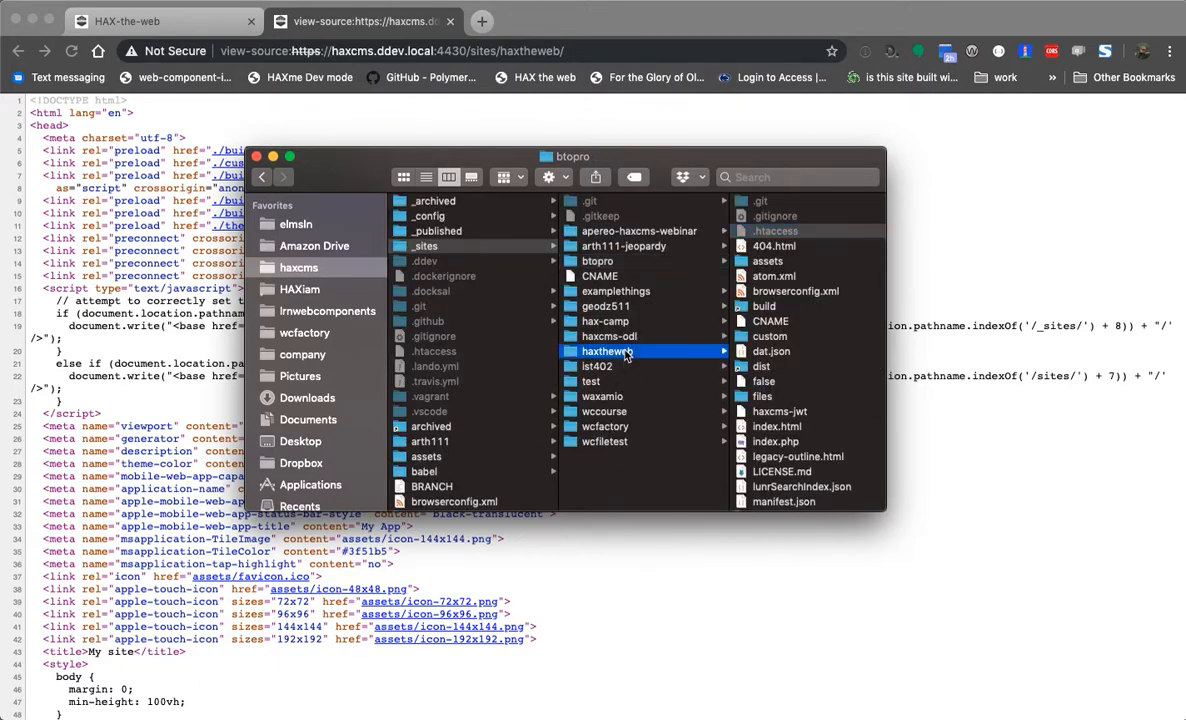
{"action": "left_click", "coordinate": [751, 247]}
{"action": "key", "text": "Down"}
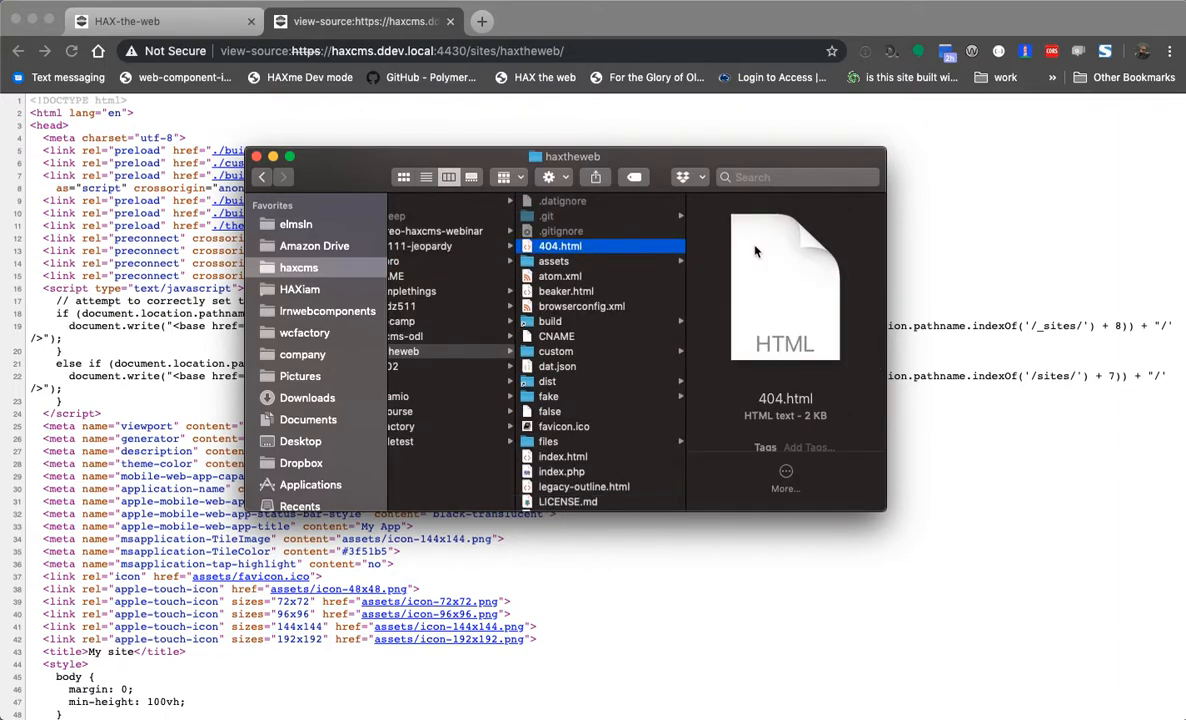
{"action": "left_click", "coordinate": [721, 626]}
{"action": "key", "text": "super+r"}
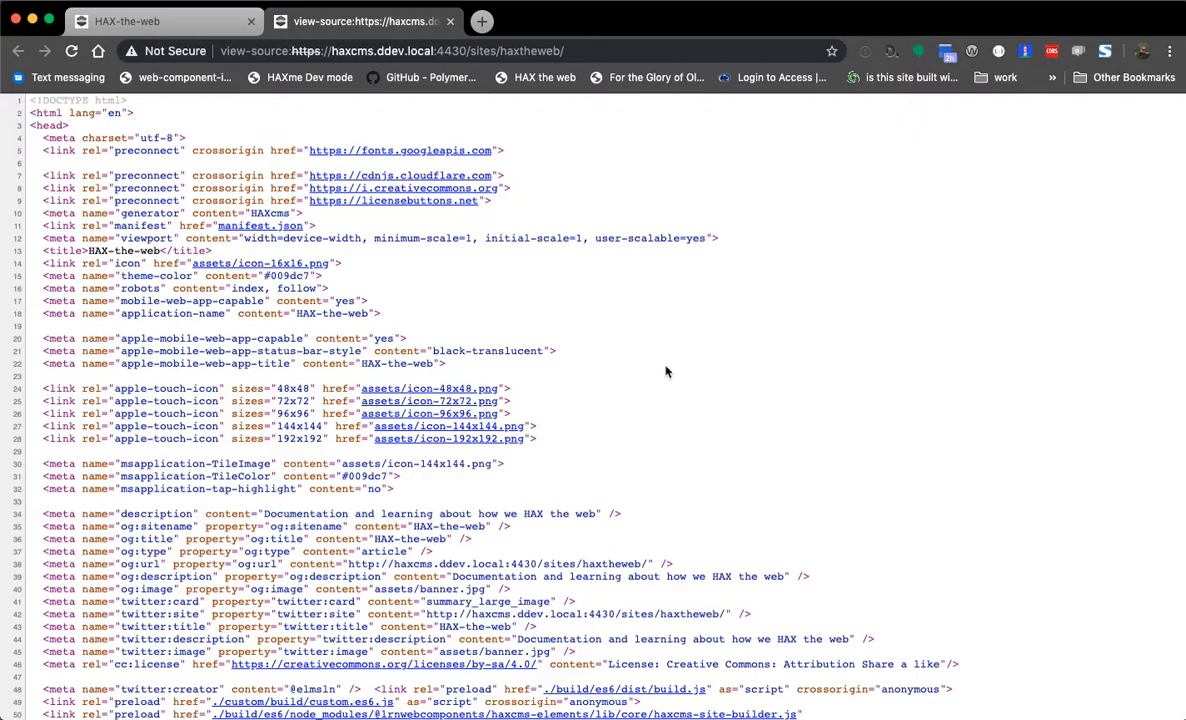
- Scroll through the HAX-the-web page source, then close the view-source tab
{"action": "scroll", "coordinate": [648, 328], "scroll_direction": "down", "scroll_amount": 5}
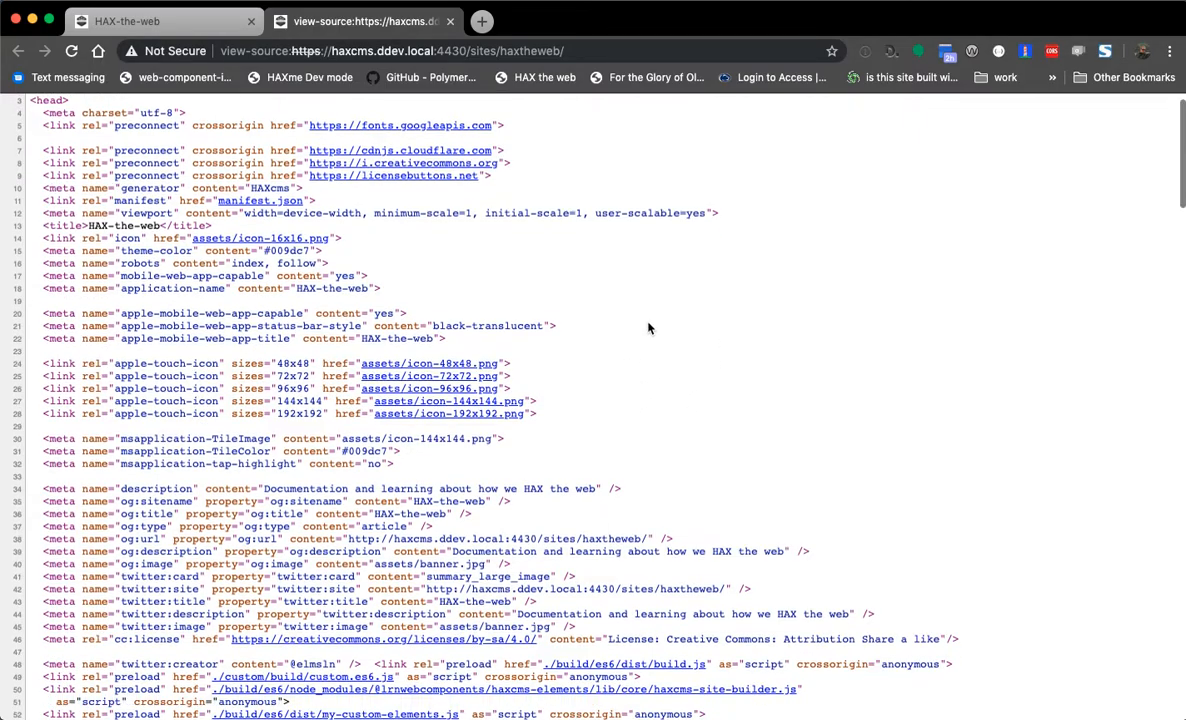
{"action": "scroll", "coordinate": [650, 325], "scroll_direction": "down", "scroll_amount": 20}
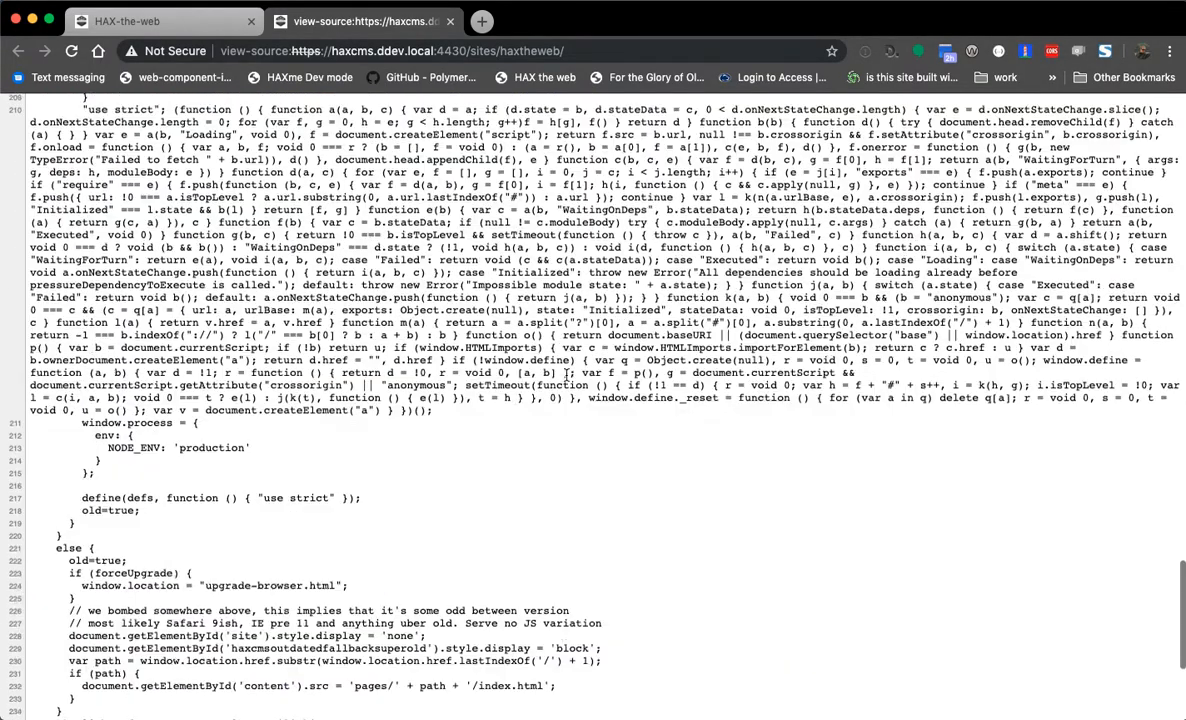
{"action": "scroll", "coordinate": [556, 369], "scroll_direction": "up", "scroll_amount": 20}
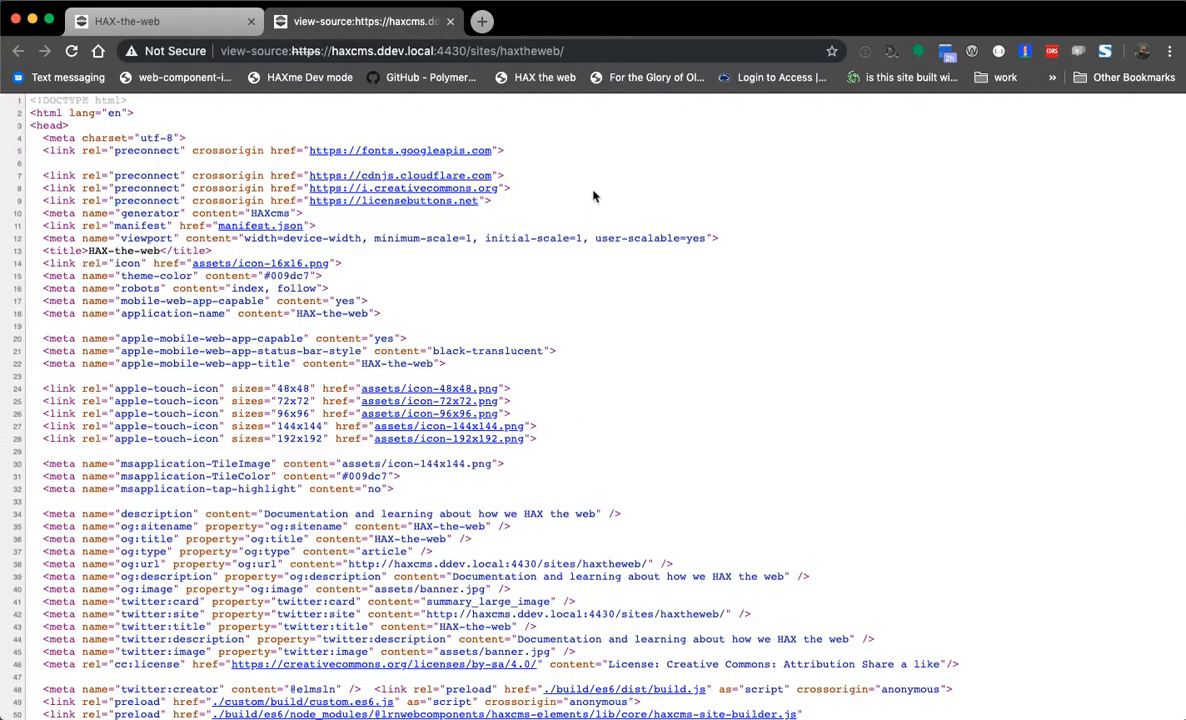
{"action": "key", "text": "super+w"}
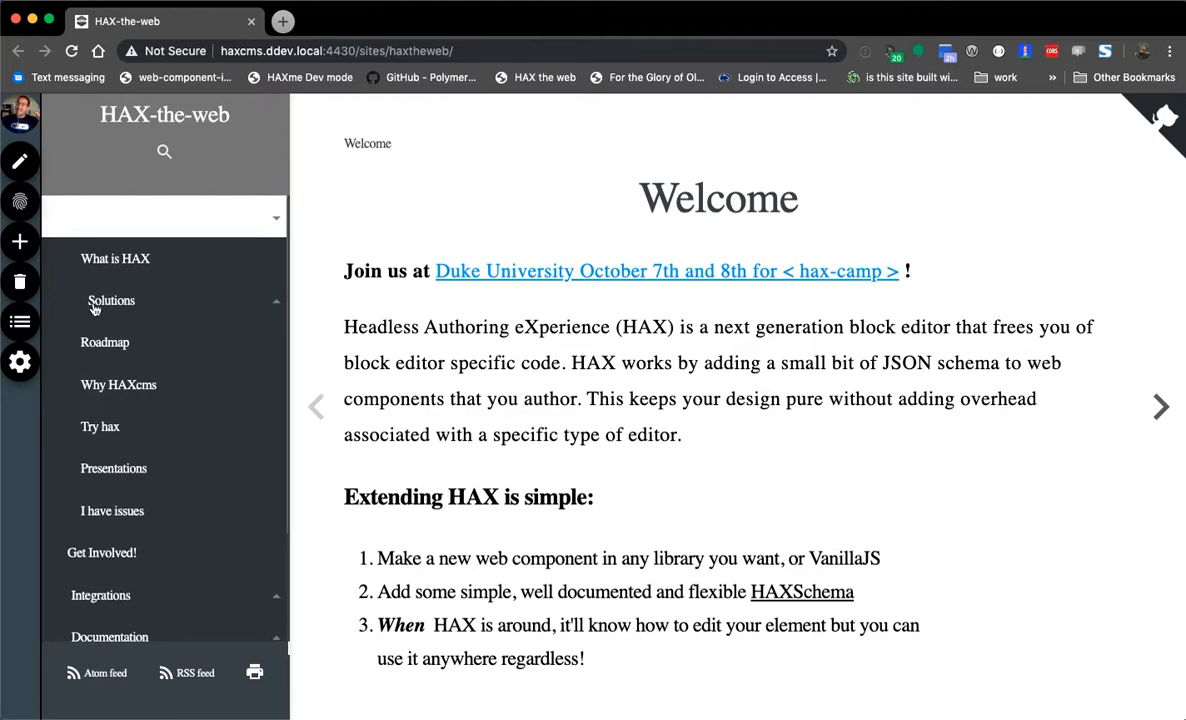
- Open the Roadmap page, view and skim its page source, then reload the Roadmap page
{"action": "left_click", "coordinate": [97, 346]}
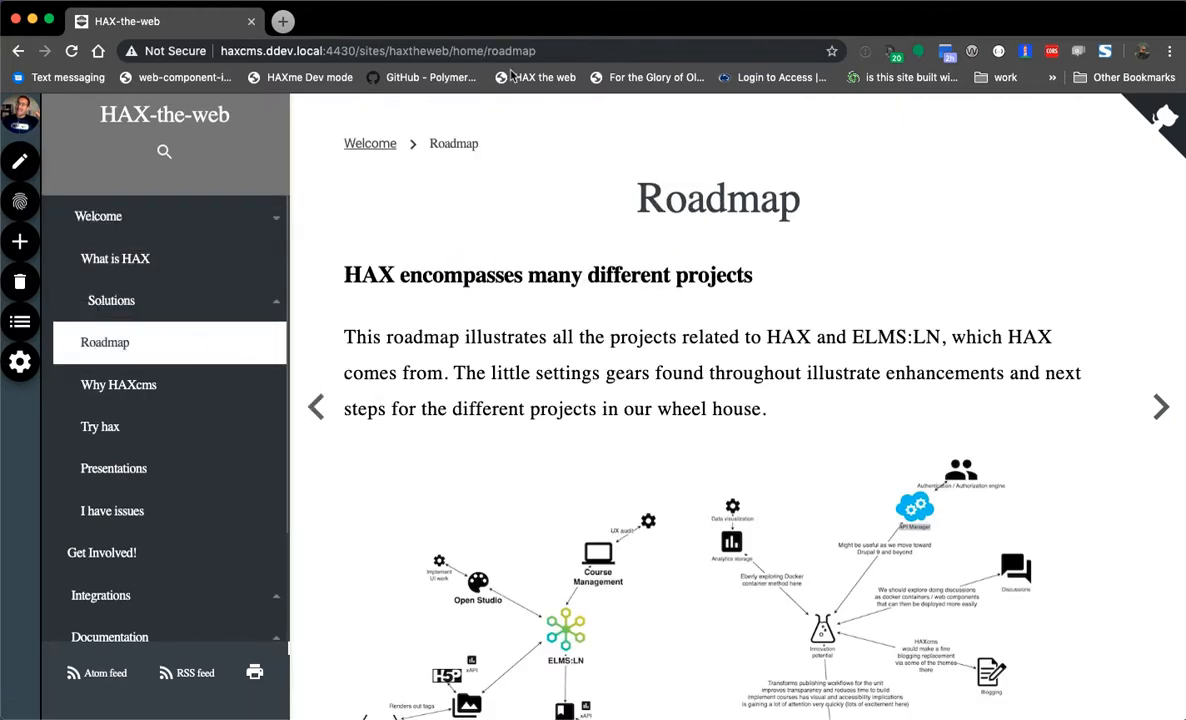
{"action": "right_click", "coordinate": [458, 184]}
{"action": "left_click", "coordinate": [512, 412]}
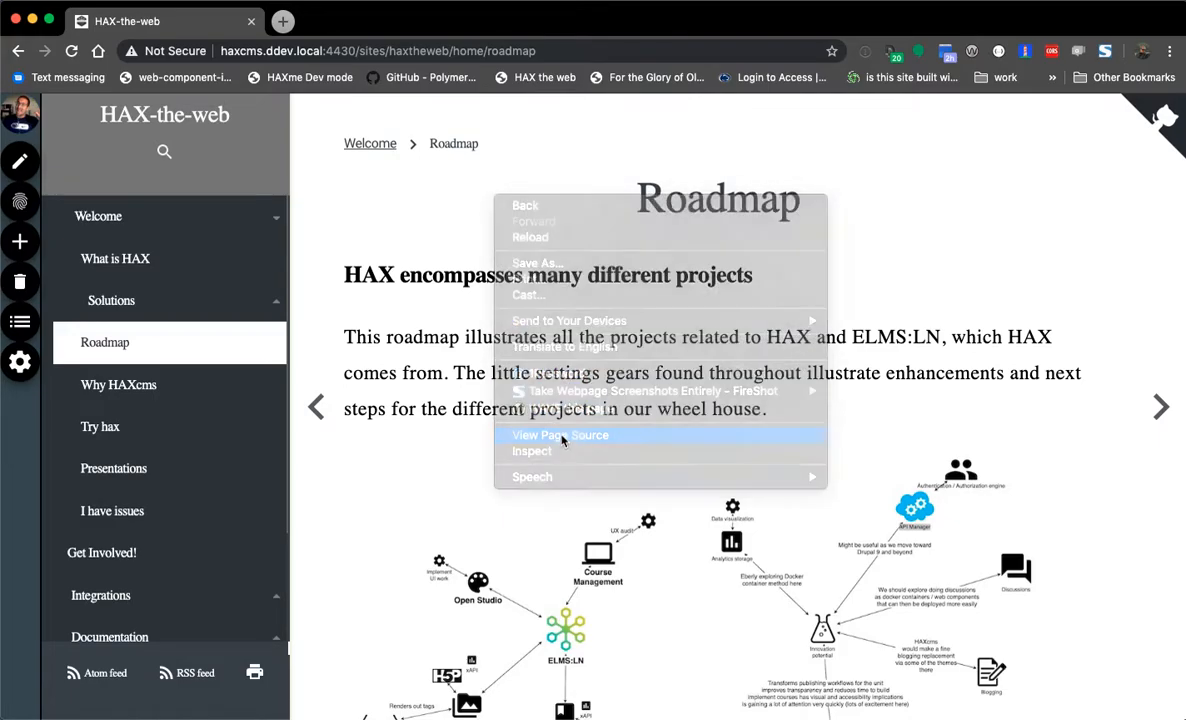
{"action": "scroll", "coordinate": [610, 400], "scroll_direction": "down", "scroll_amount": 20}
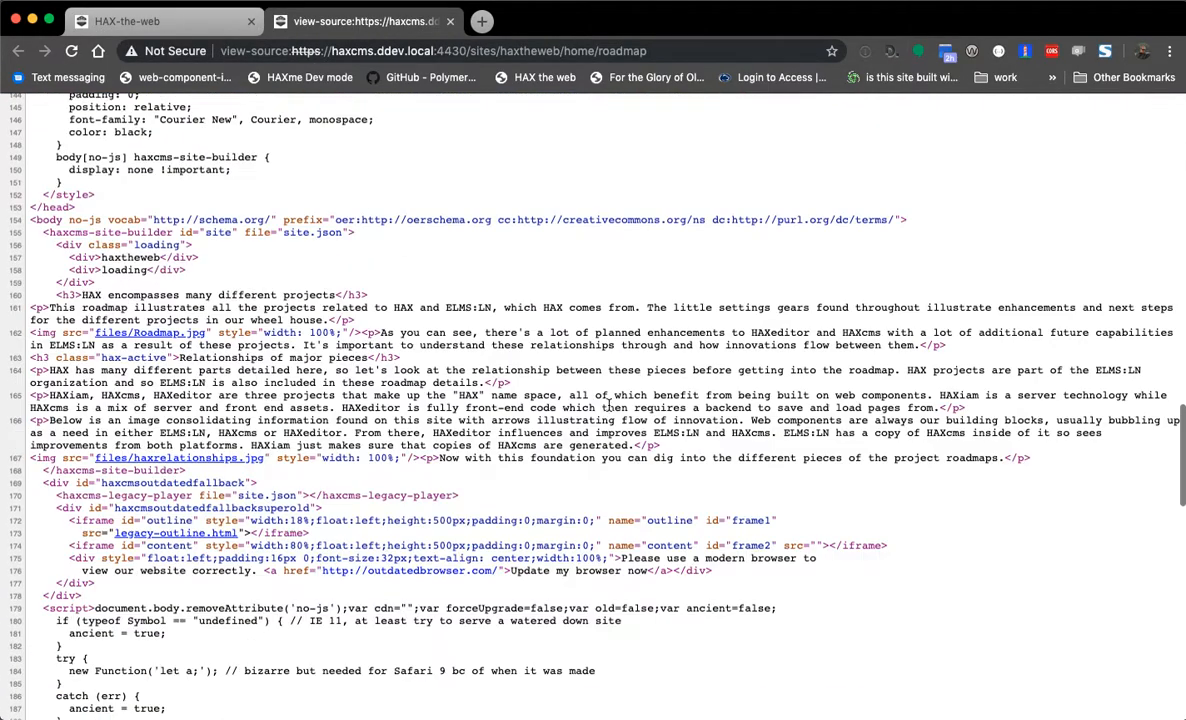
{"action": "scroll", "coordinate": [602, 416], "scroll_direction": "up", "scroll_amount": 4}
{"action": "left_click_drag", "start_coordinate": [37, 333], "coordinate": [759, 497]}
{"action": "left_click", "coordinate": [736, 468]}
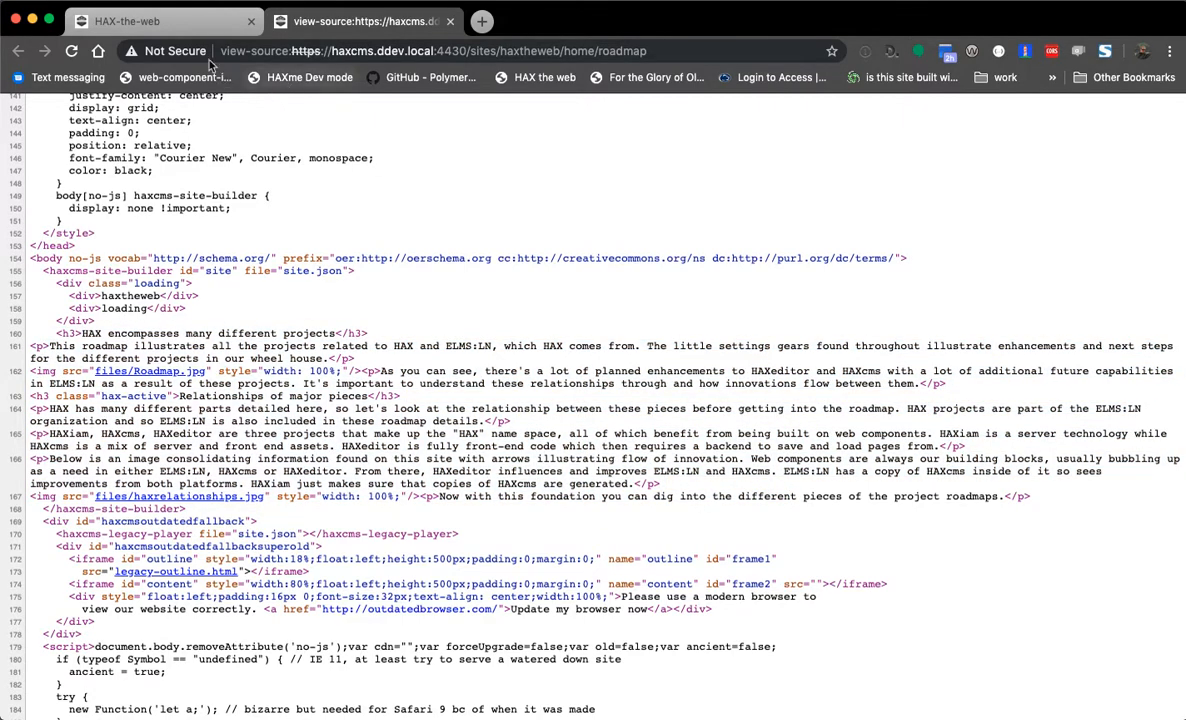
{"action": "left_click", "coordinate": [218, 23]}
{"action": "key", "text": "super+r"}
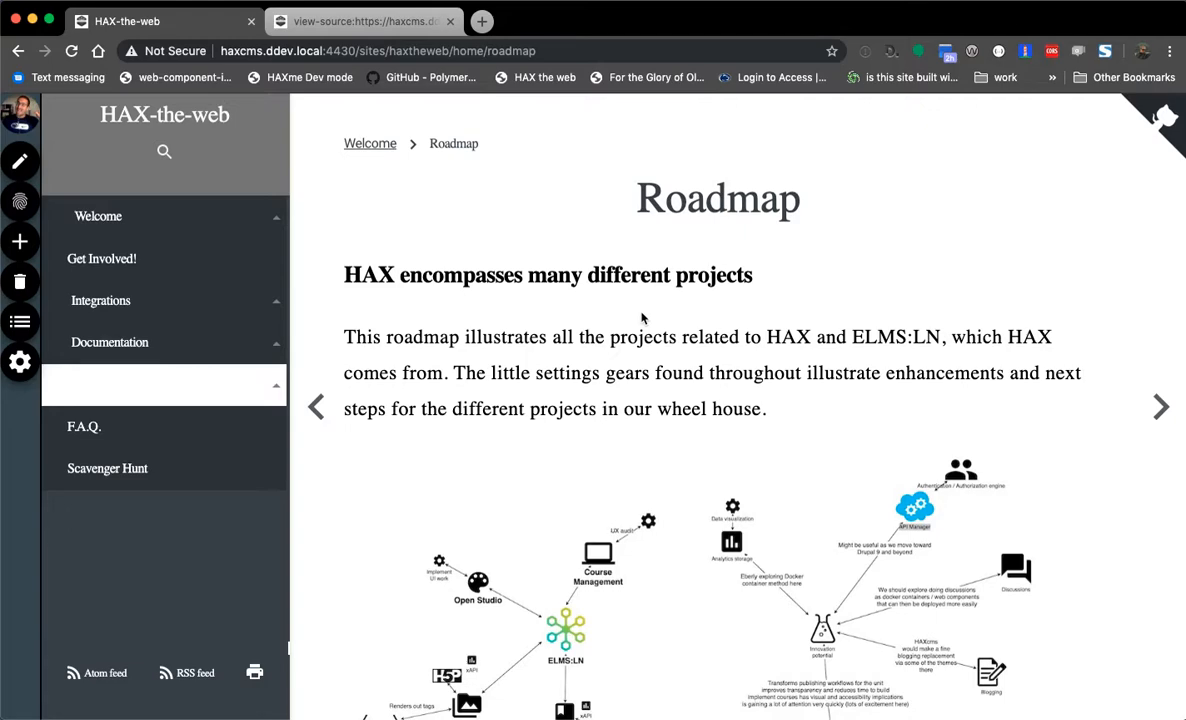
- Open the Documentation page and scroll through the page source
{"action": "left_click", "coordinate": [90, 350]}
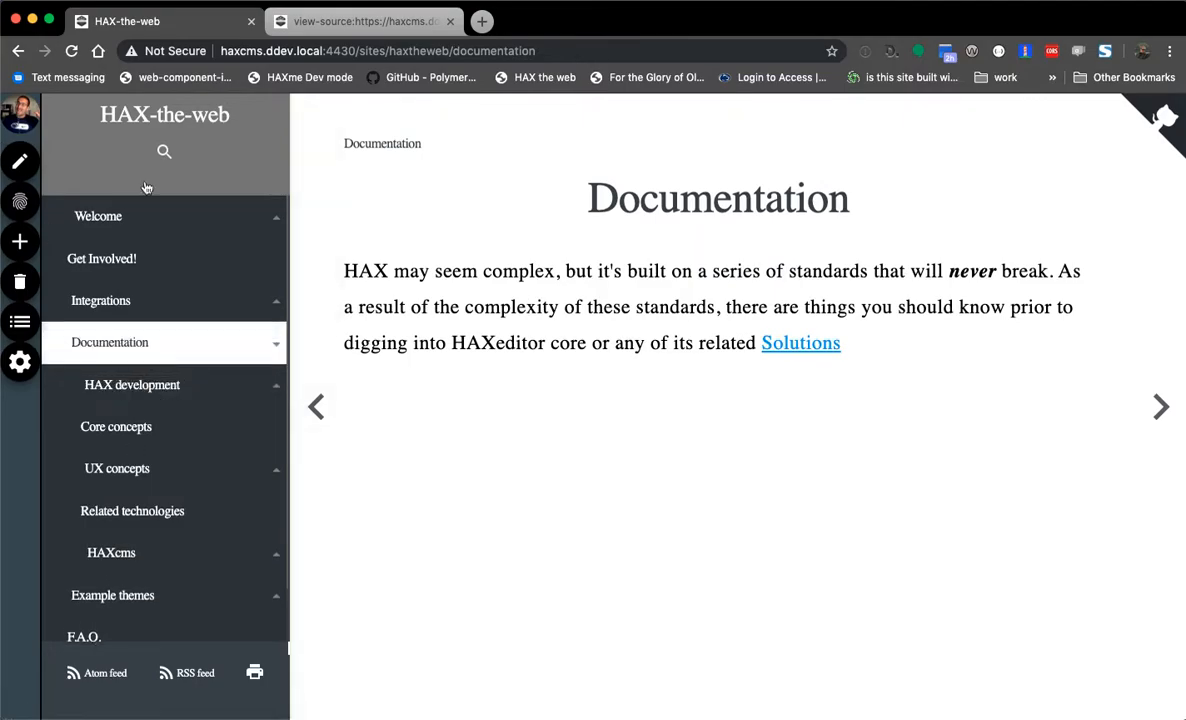
{"action": "left_click", "coordinate": [305, 20]}
{"action": "scroll", "coordinate": [404, 430], "scroll_direction": "up", "scroll_amount": 19}
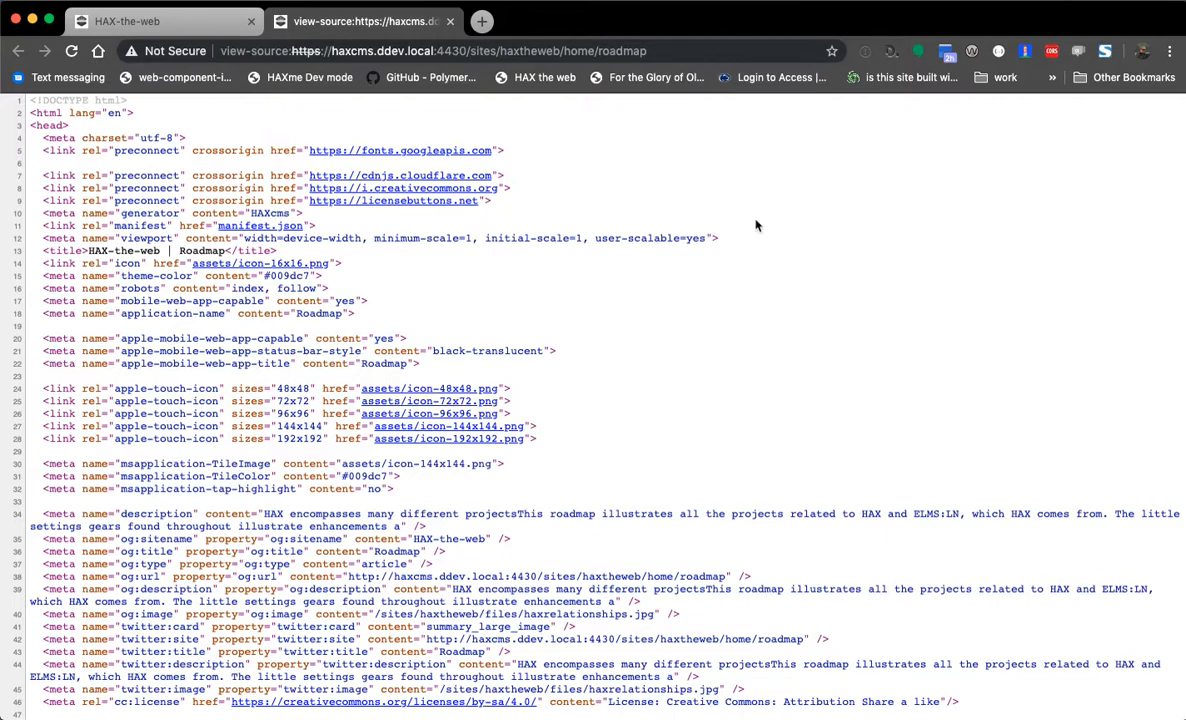
{"action": "scroll", "coordinate": [466, 500], "scroll_direction": "down", "scroll_amount": 2}
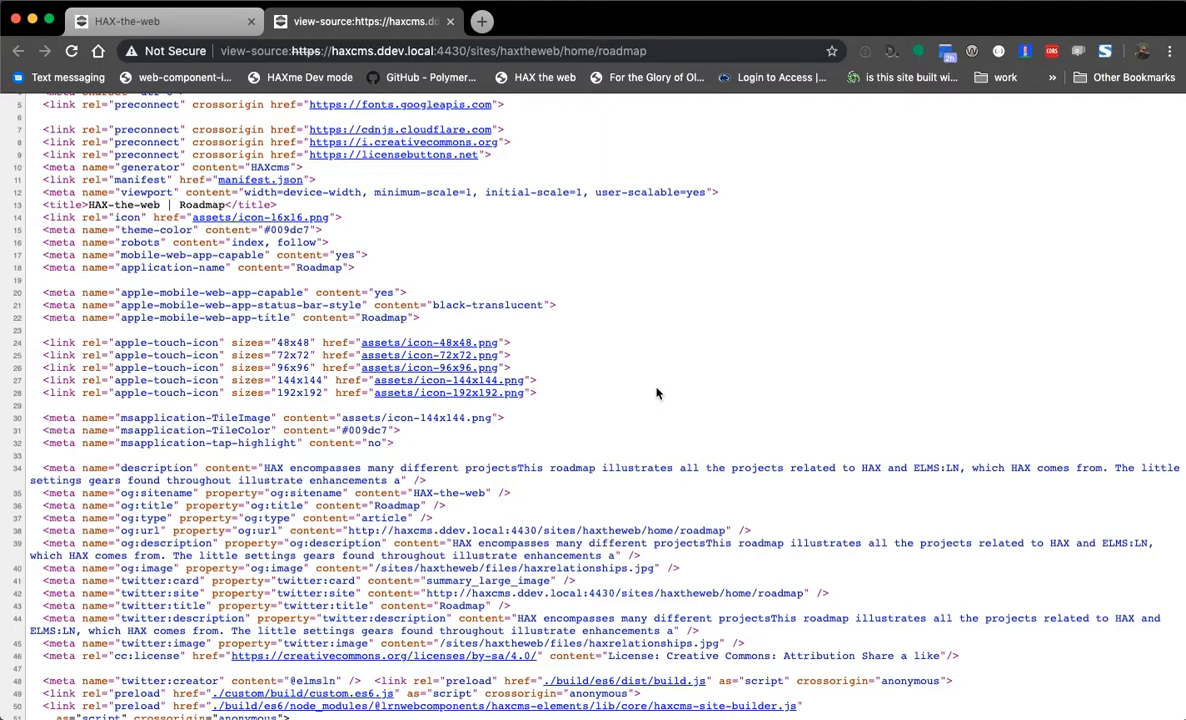
{"action": "scroll", "coordinate": [600, 330], "scroll_direction": "down", "scroll_amount": 5}
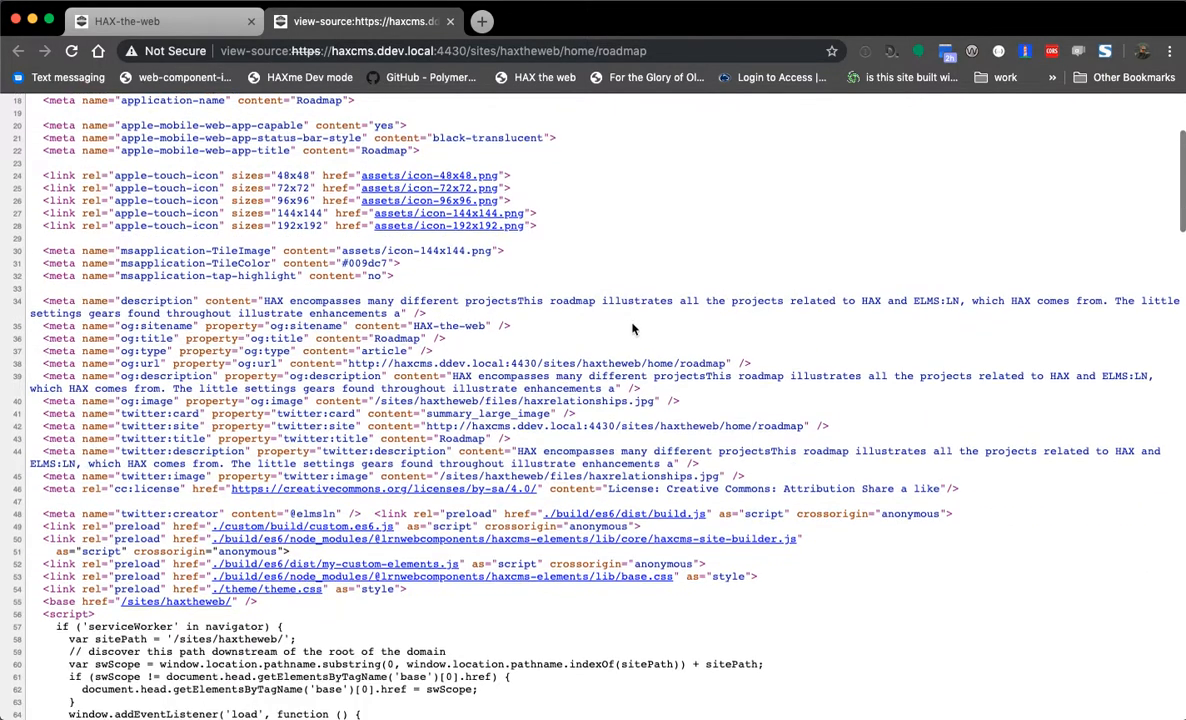
- Inspect the description and social meta tags: og:sitename, twitter:title and cc:license
{"action": "left_click_drag", "start_coordinate": [46, 302], "coordinate": [500, 457]}
{"action": "left_click", "coordinate": [500, 458]}
{"action": "left_click_drag", "start_coordinate": [43, 292], "coordinate": [124, 425]}
{"action": "left_click", "coordinate": [124, 425]}
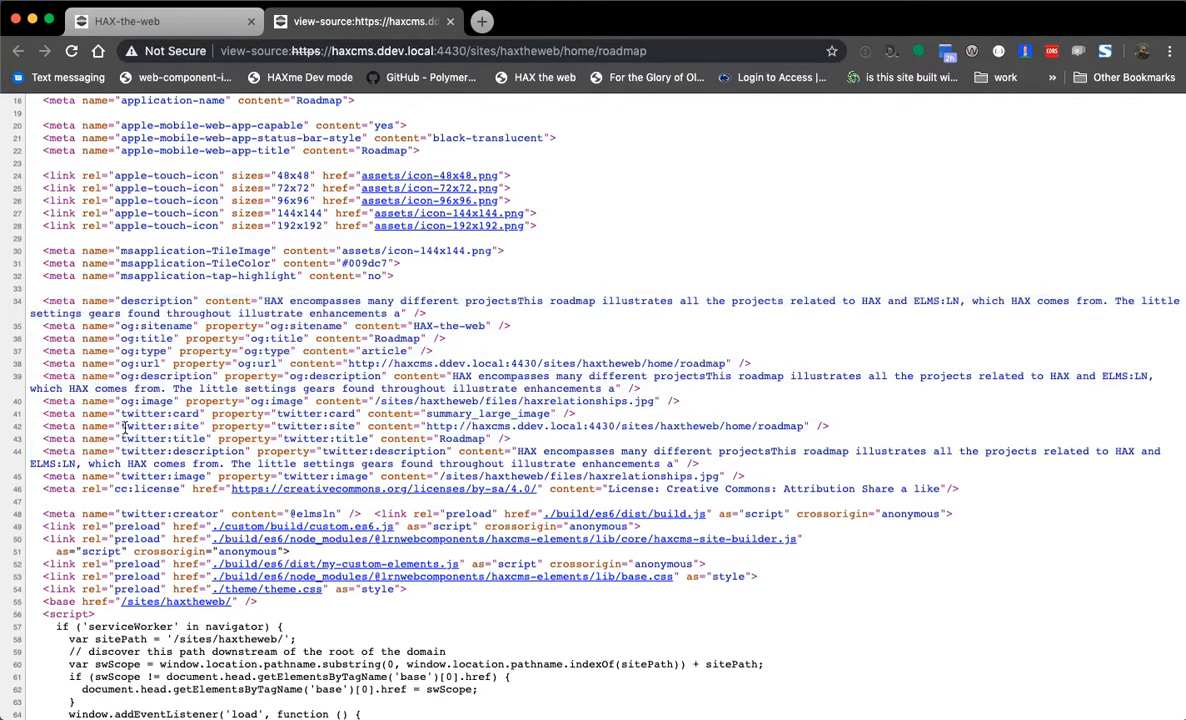
{"action": "double_click", "coordinate": [127, 328]}
{"action": "left_click", "coordinate": [127, 351]}
{"action": "double_click", "coordinate": [137, 435]}
{"action": "left_click", "coordinate": [158, 421]}
{"action": "double_click", "coordinate": [140, 489]}
{"action": "left_click", "coordinate": [158, 489]}
- Scroll further down the source to inspect the preload script links
{"action": "scroll", "coordinate": [152, 420], "scroll_direction": "down", "scroll_amount": 1}
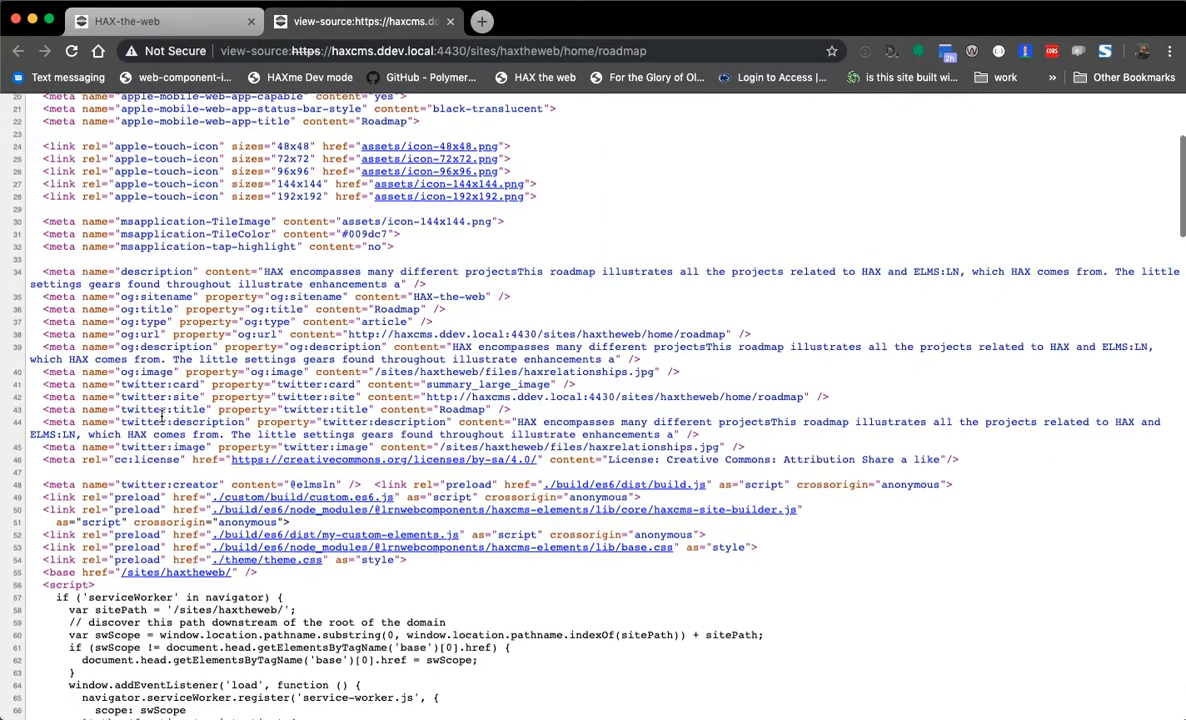
{"action": "scroll", "coordinate": [166, 416], "scroll_direction": "down", "scroll_amount": 3}
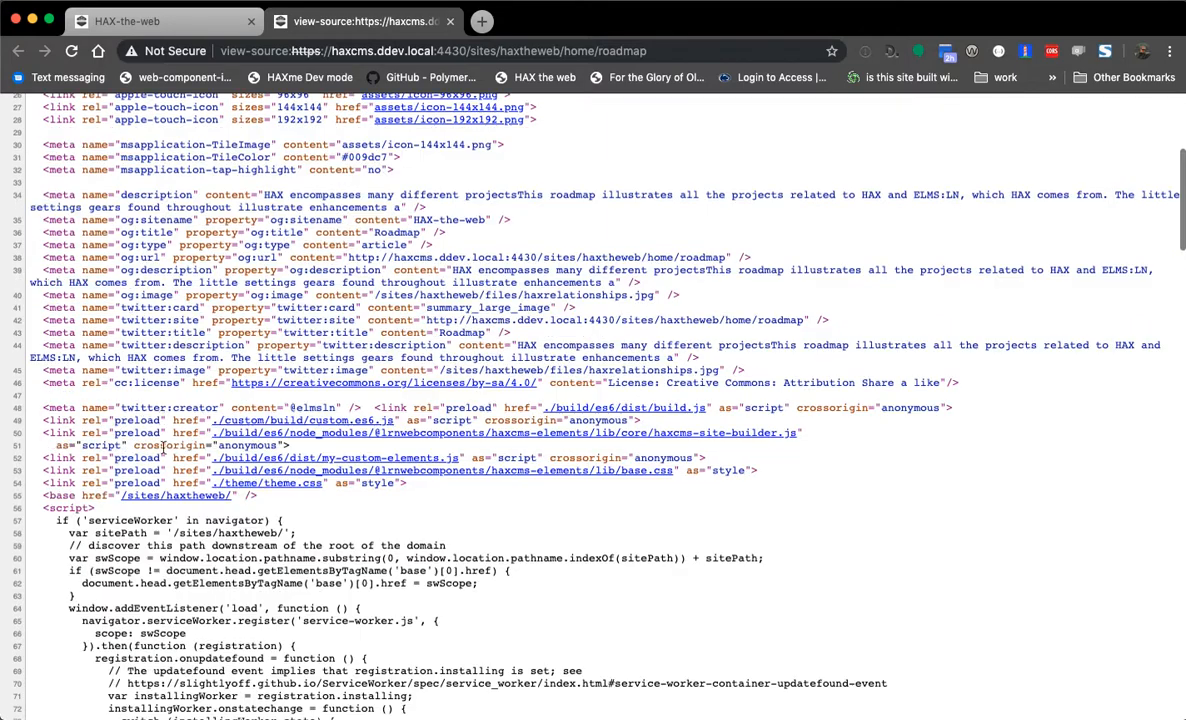
{"action": "left_click_drag", "start_coordinate": [97, 404], "coordinate": [134, 409]}
{"action": "left_click", "coordinate": [191, 416]}
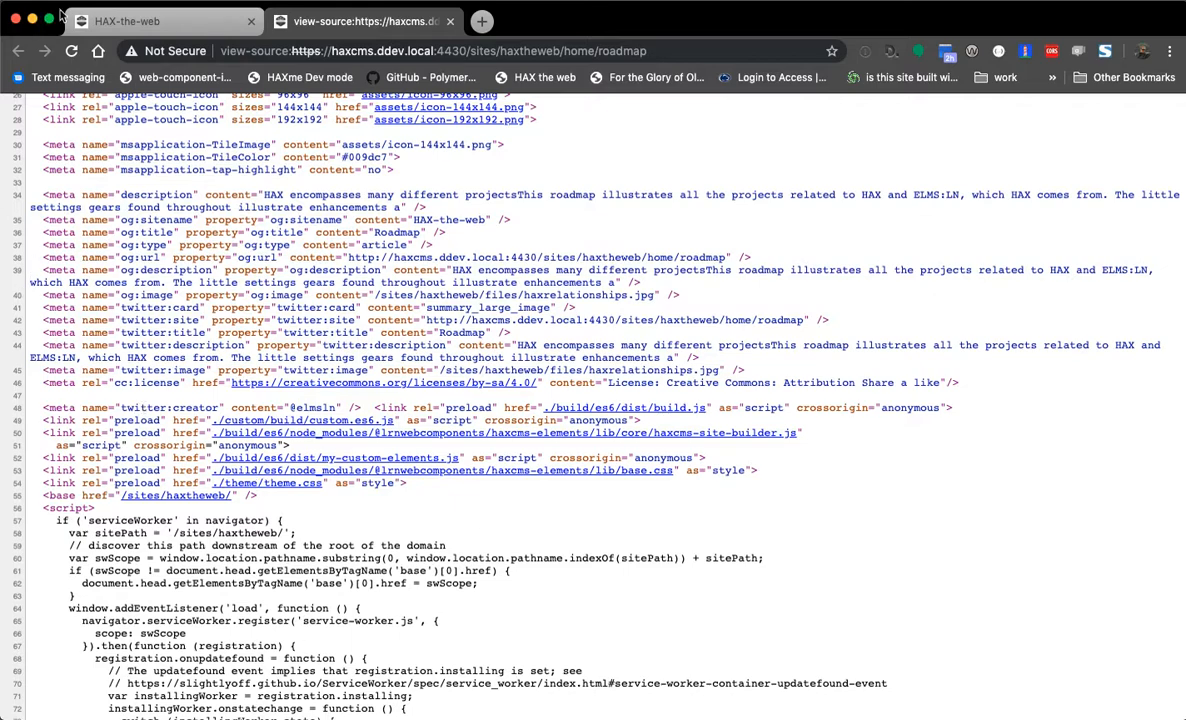
- Compare with the rendered Documentation page, review the body markup, and close the source tab
{"action": "left_click", "coordinate": [165, 21]}
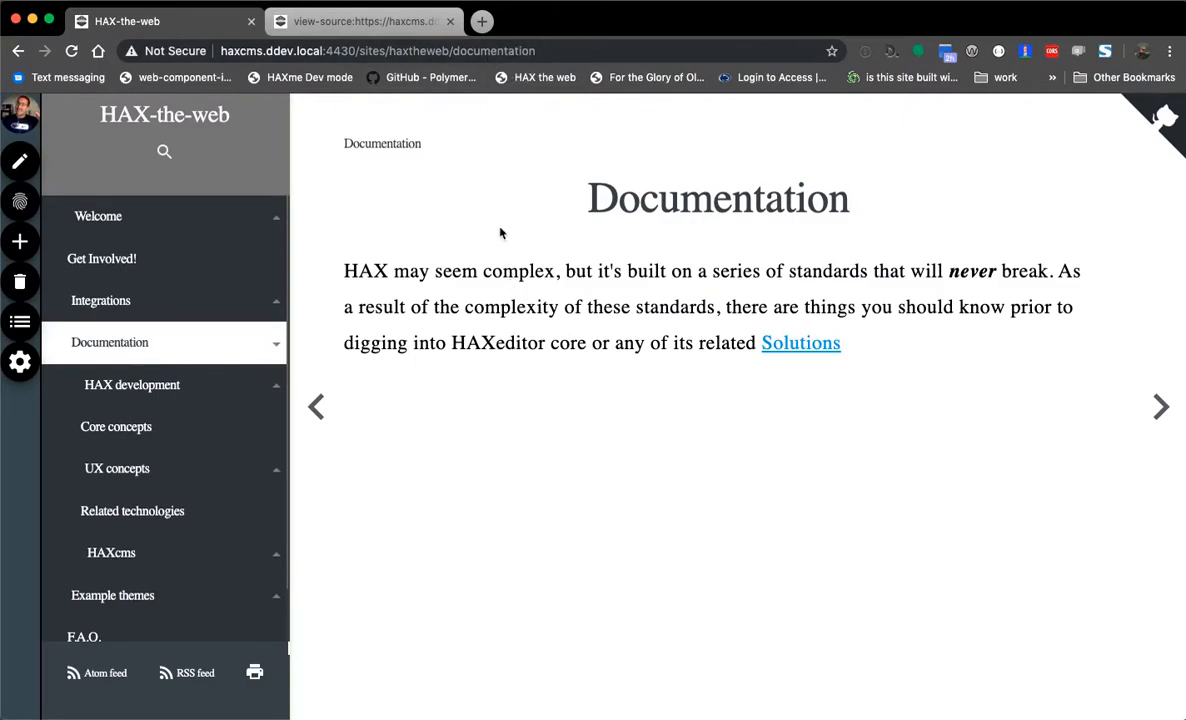
{"action": "left_click", "coordinate": [340, 15]}
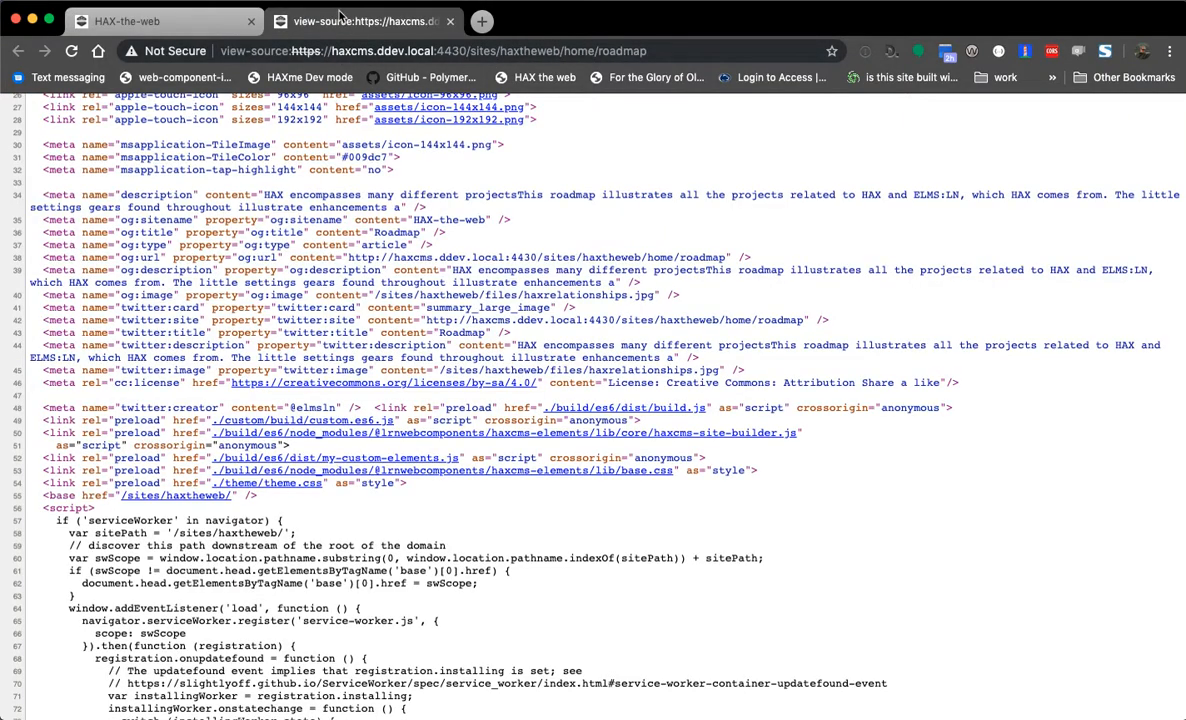
{"action": "scroll", "coordinate": [110, 368], "scroll_direction": "down", "scroll_amount": 10}
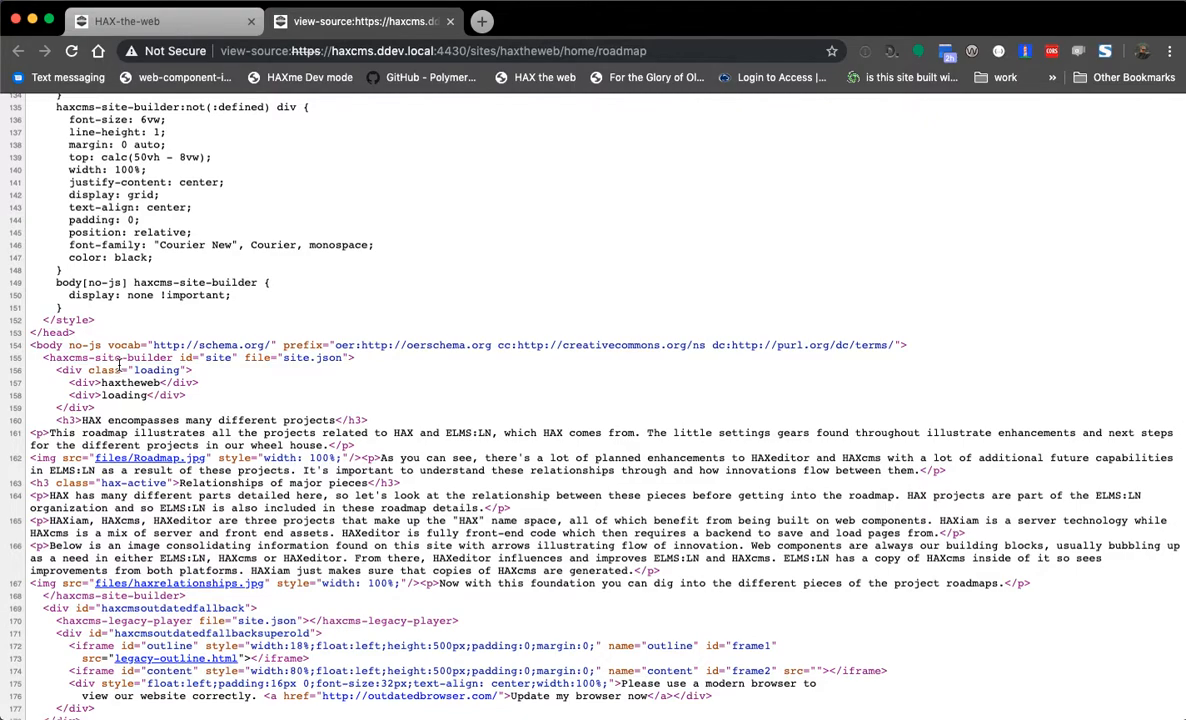
{"action": "left_click_drag", "start_coordinate": [40, 416], "coordinate": [515, 558]}
{"action": "left_click", "coordinate": [515, 556]}
{"action": "scroll", "coordinate": [228, 424], "scroll_direction": "down", "scroll_amount": 4}
{"action": "scroll", "coordinate": [235, 412], "scroll_direction": "down", "scroll_amount": 6}
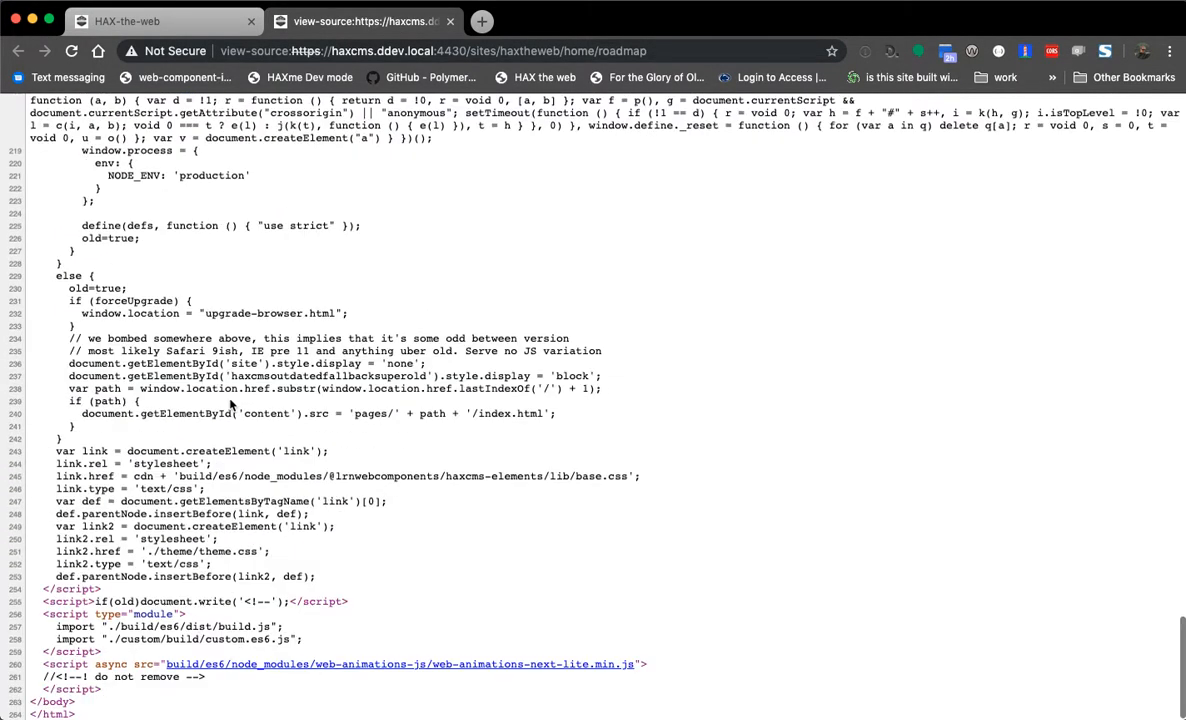
{"action": "scroll", "coordinate": [230, 405], "scroll_direction": "up", "scroll_amount": 20}
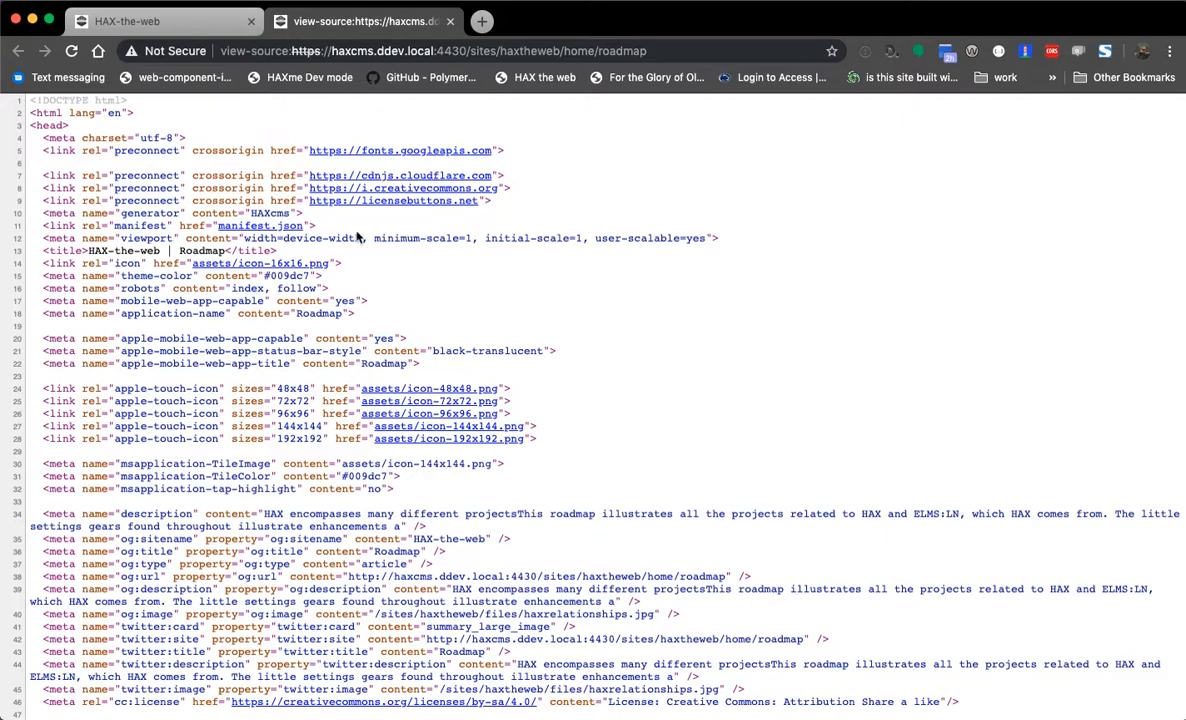
{"action": "key", "text": "super+w"}
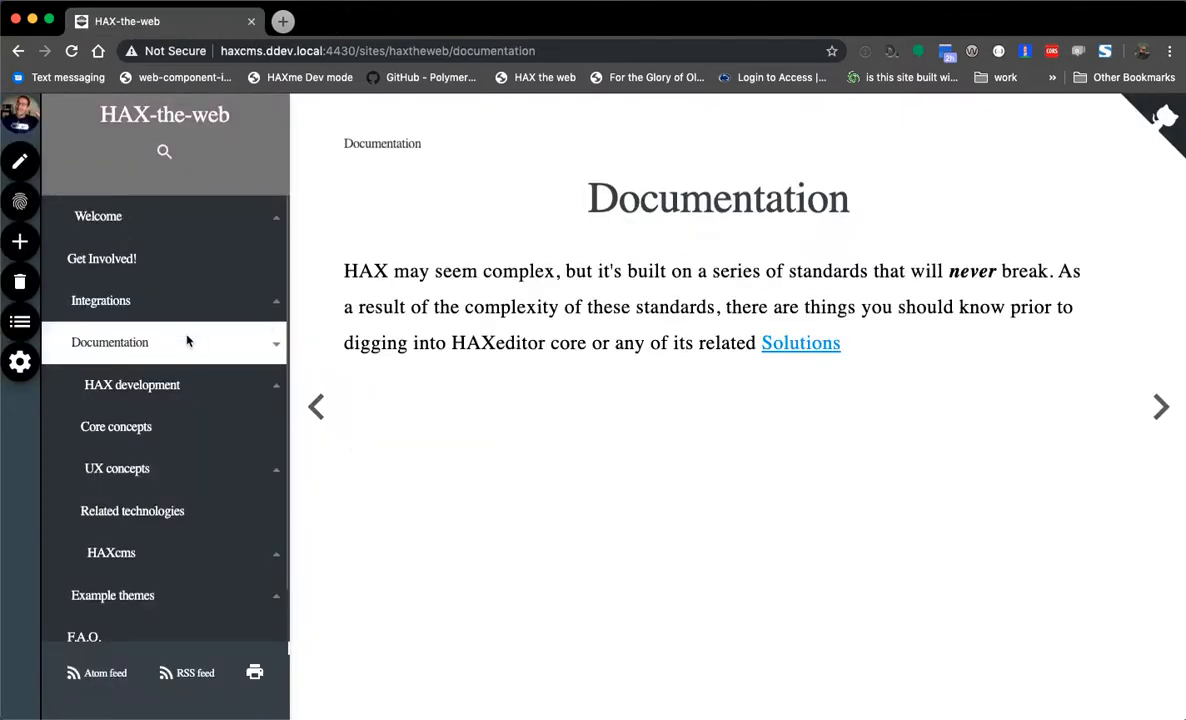
- Open the site settings and drop 3450183.png from Finder into the Logo field
{"action": "left_click", "coordinate": [19, 363]}
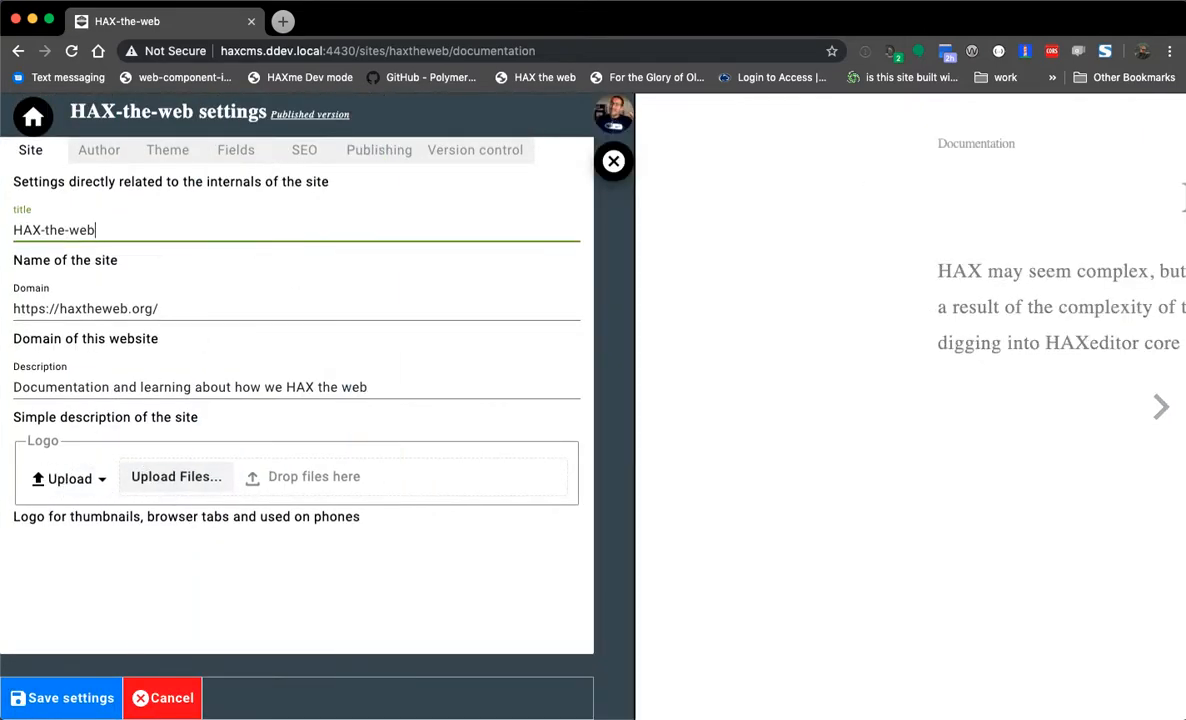
{"action": "key", "text": "super+Tab"}
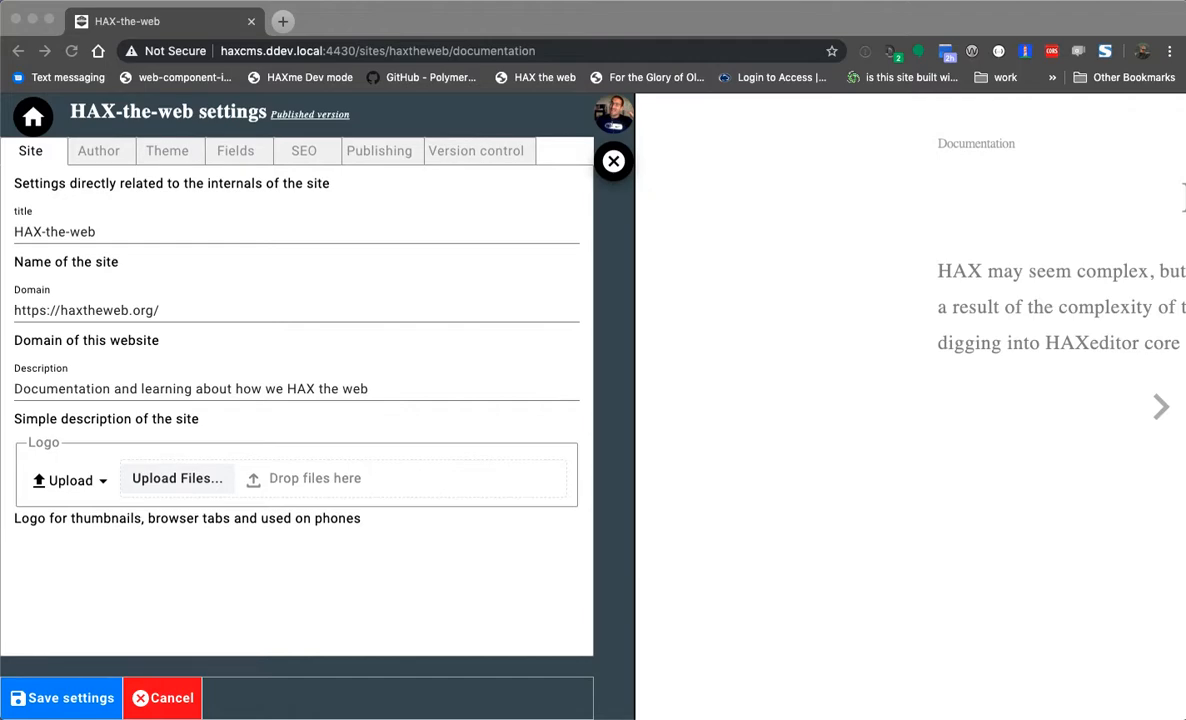
{"action": "left_click_drag", "start_coordinate": [420, 320], "coordinate": [280, 472]}
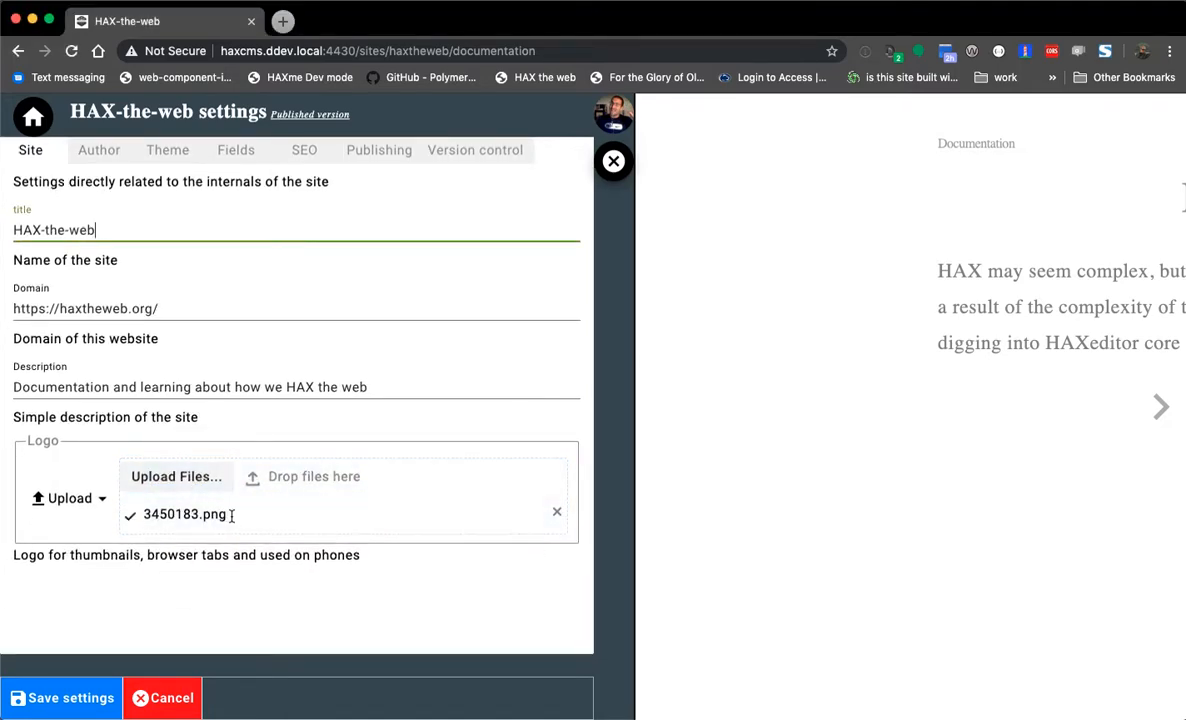
{"action": "left_click_drag", "start_coordinate": [11, 563], "coordinate": [219, 568]}
{"action": "left_click", "coordinate": [218, 567]}
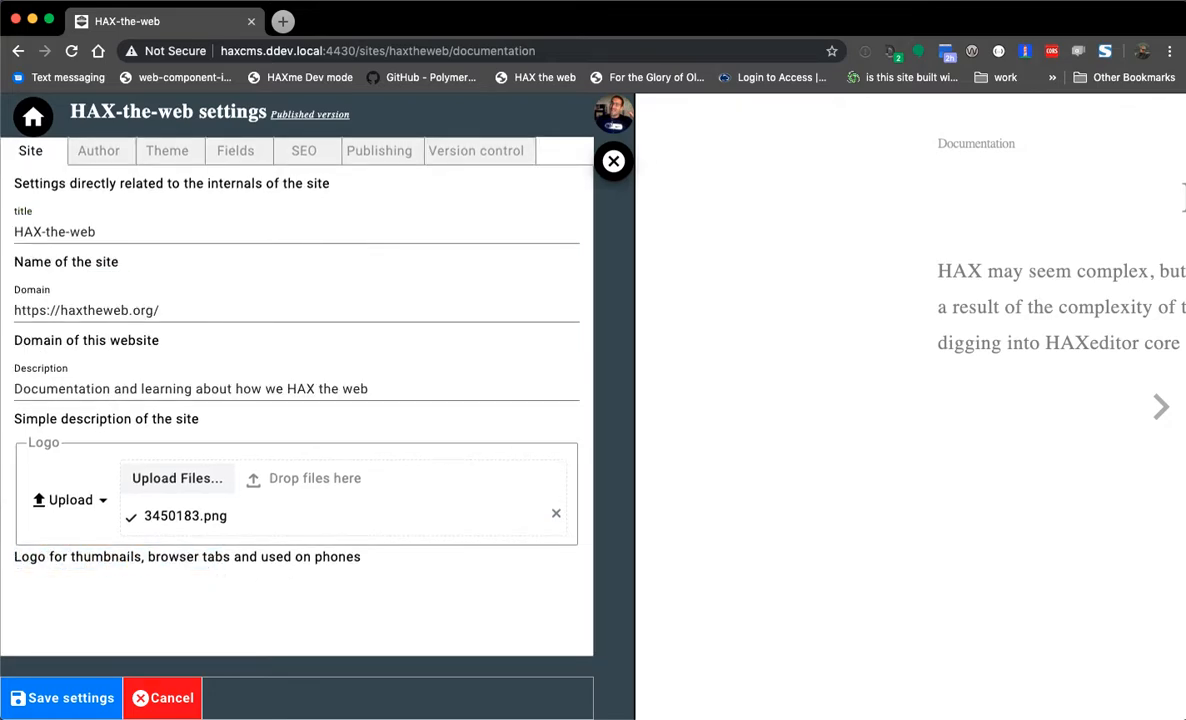
- Open the site's files folder in Finder, move the window aside, and return to settings
{"action": "key", "text": "super+Tab"}
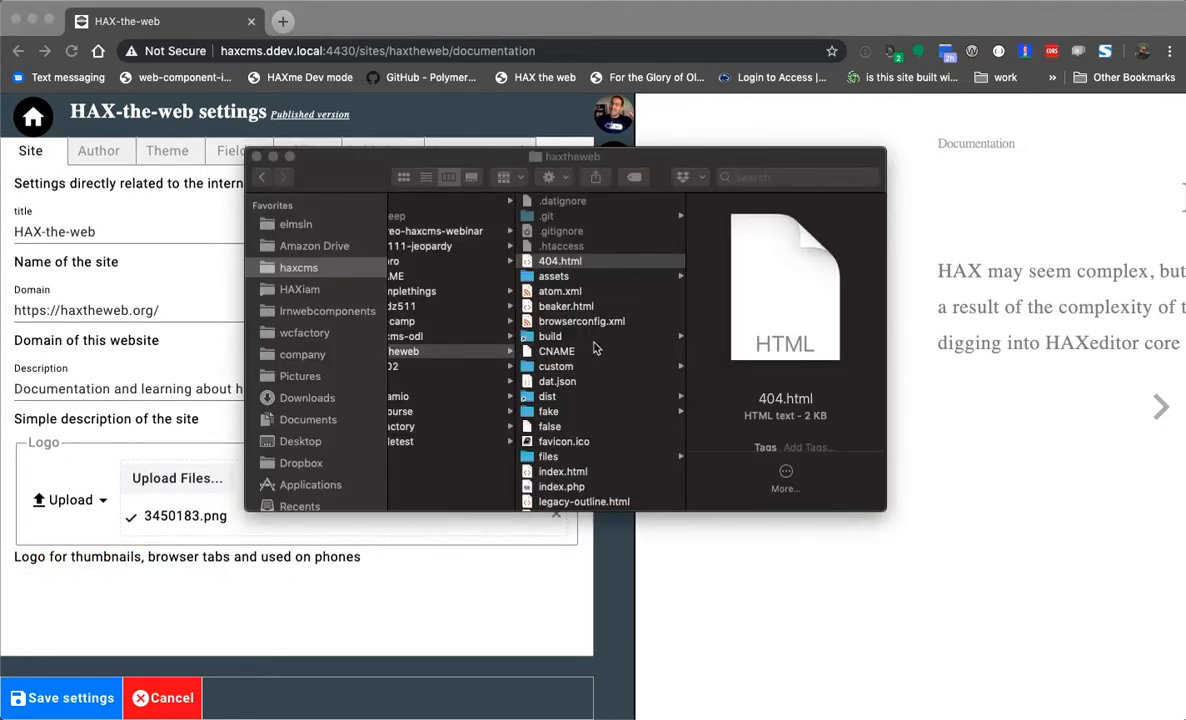
{"action": "left_click", "coordinate": [548, 456]}
{"action": "scroll", "coordinate": [760, 348], "scroll_direction": "down", "scroll_amount": 10}
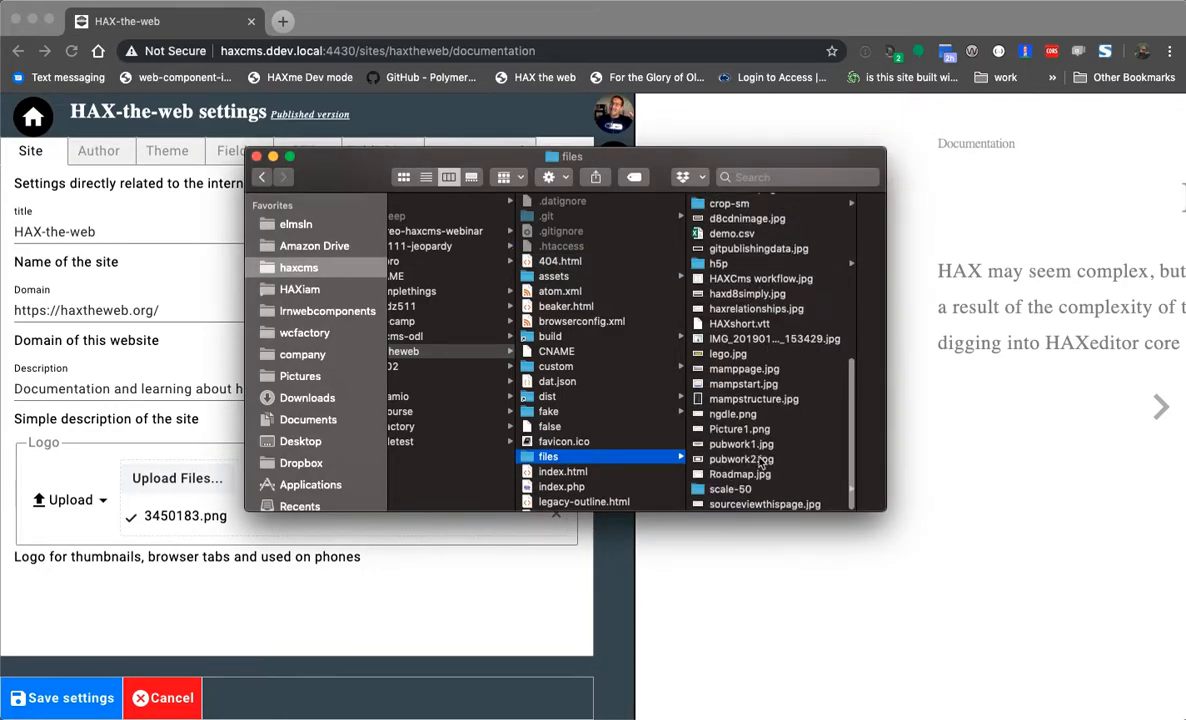
{"action": "left_click_drag", "start_coordinate": [675, 150], "coordinate": [930, 92]}
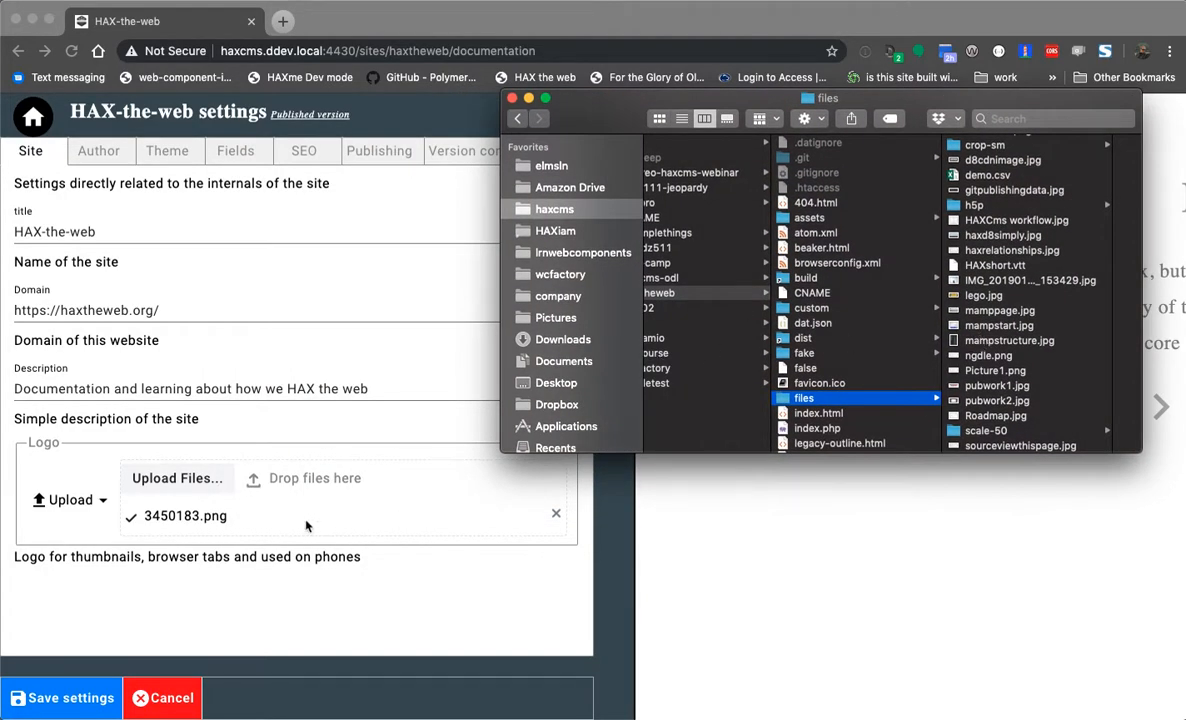
{"action": "left_click", "coordinate": [87, 617]}
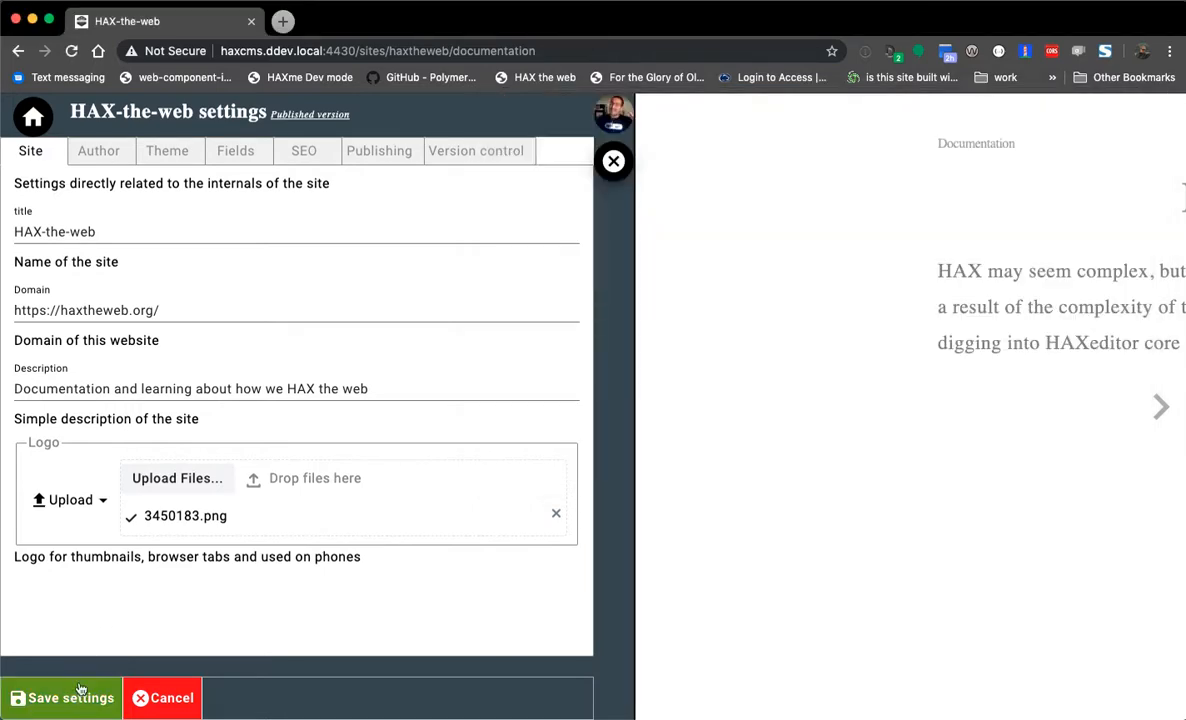
- Set the site accent colour to green in the Theme settings
{"action": "left_click", "coordinate": [95, 153]}
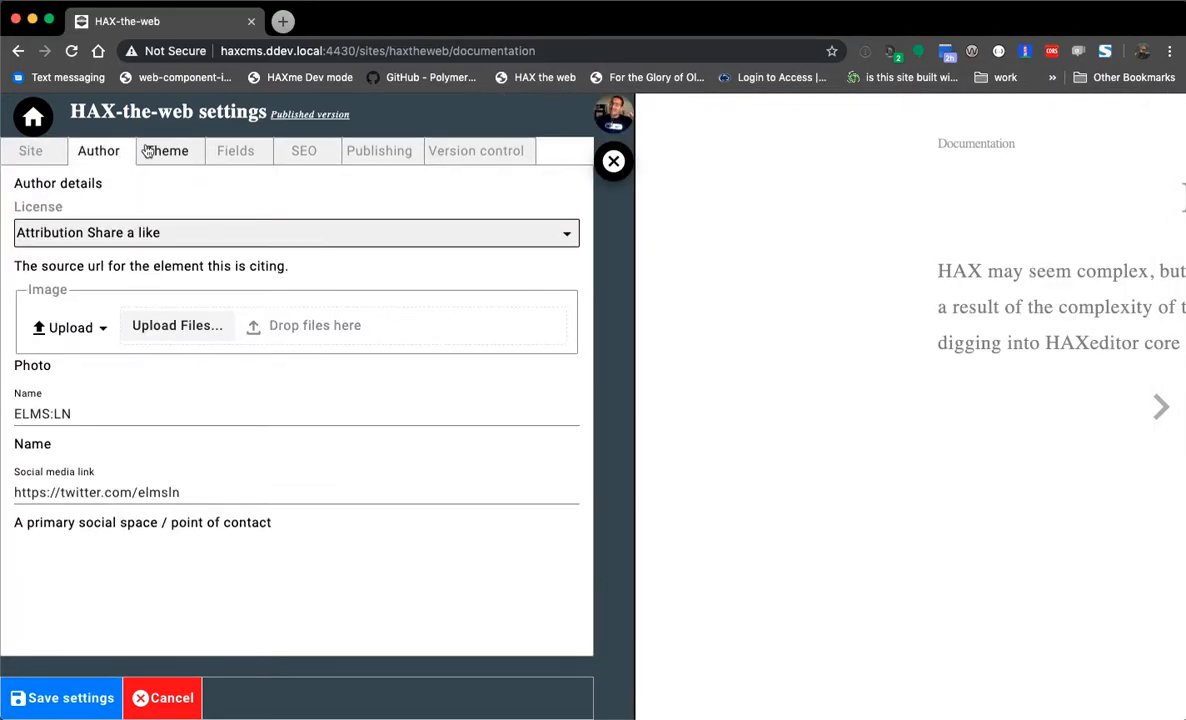
{"action": "left_click", "coordinate": [145, 150]}
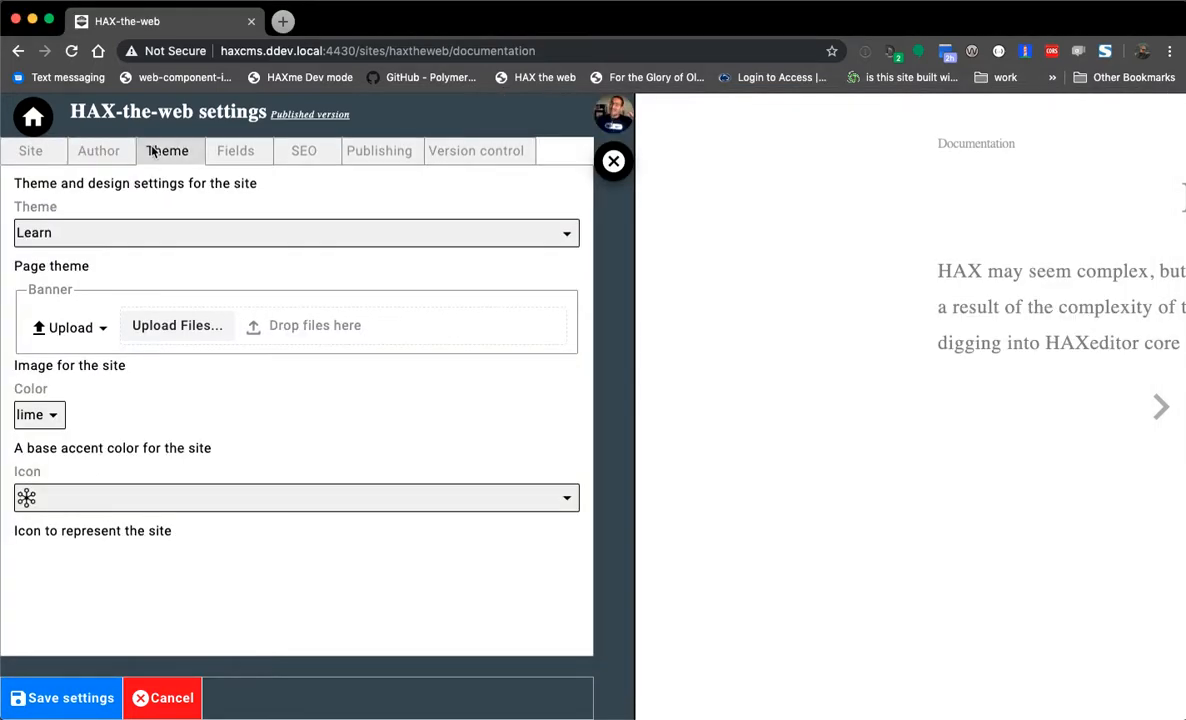
{"action": "left_click", "coordinate": [40, 414]}
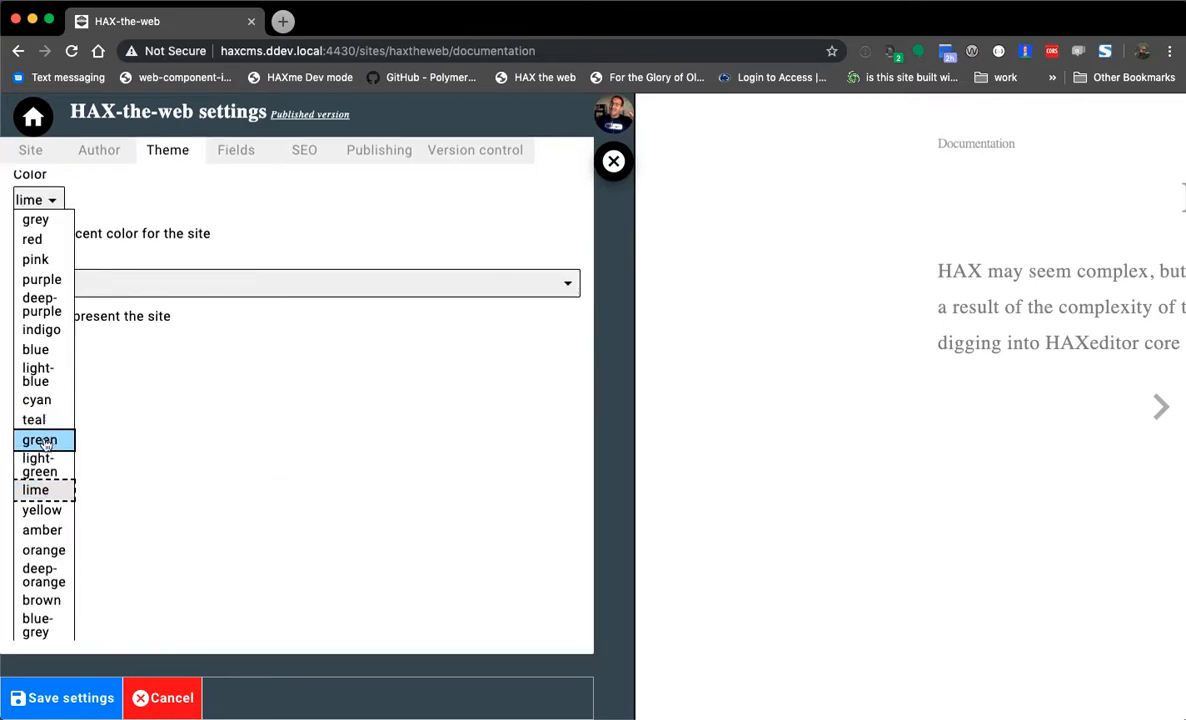
{"action": "left_click", "coordinate": [48, 440]}
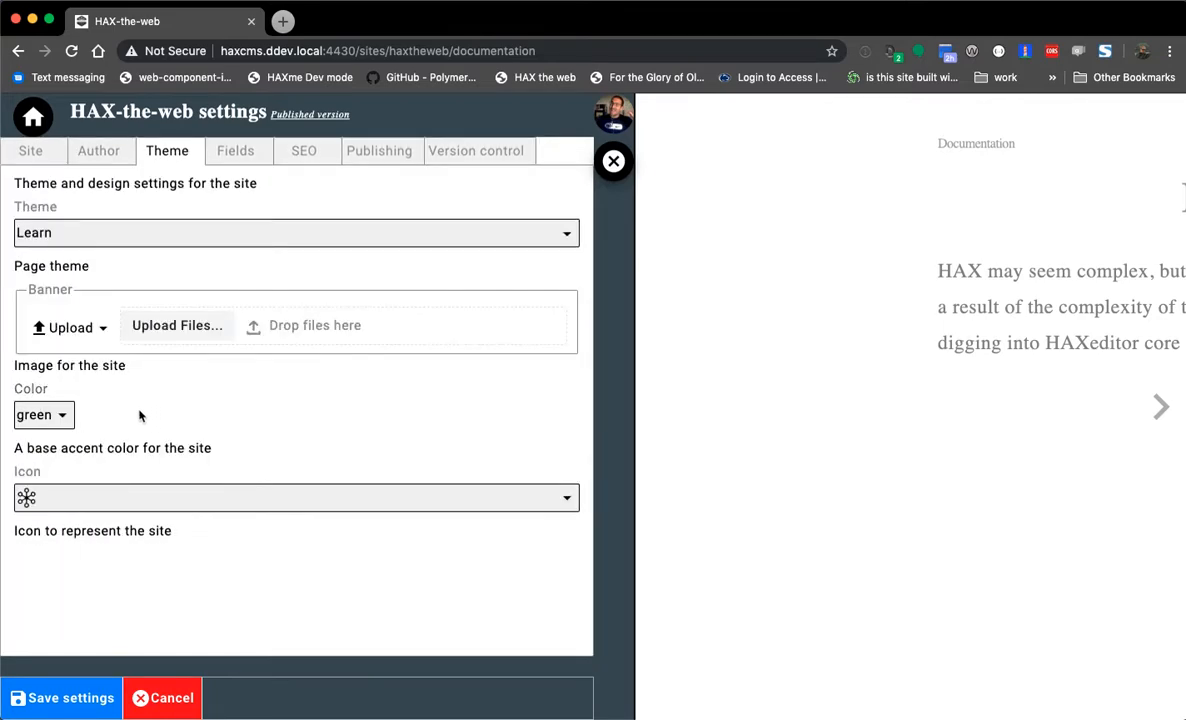
- Review the Fields, SEO, publishing and version control settings, then save the site settings
{"action": "left_click", "coordinate": [236, 152]}
{"action": "left_click", "coordinate": [318, 153]}
{"action": "left_click", "coordinate": [376, 153]}
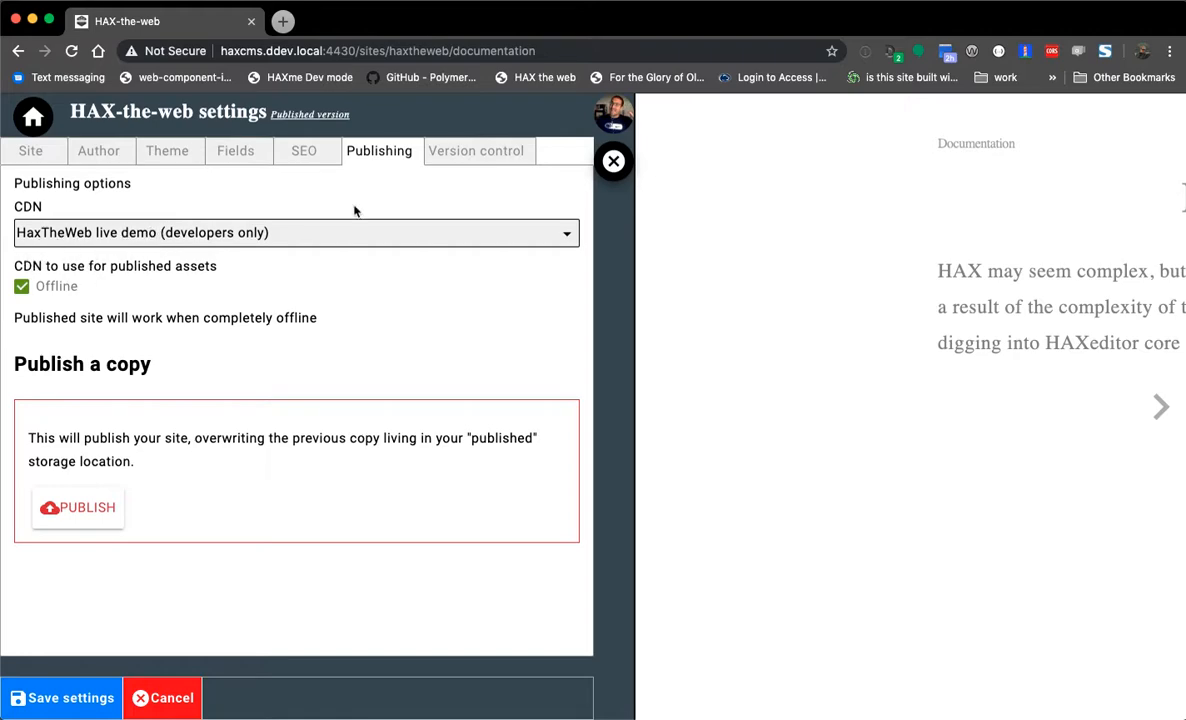
{"action": "left_click", "coordinate": [472, 148]}
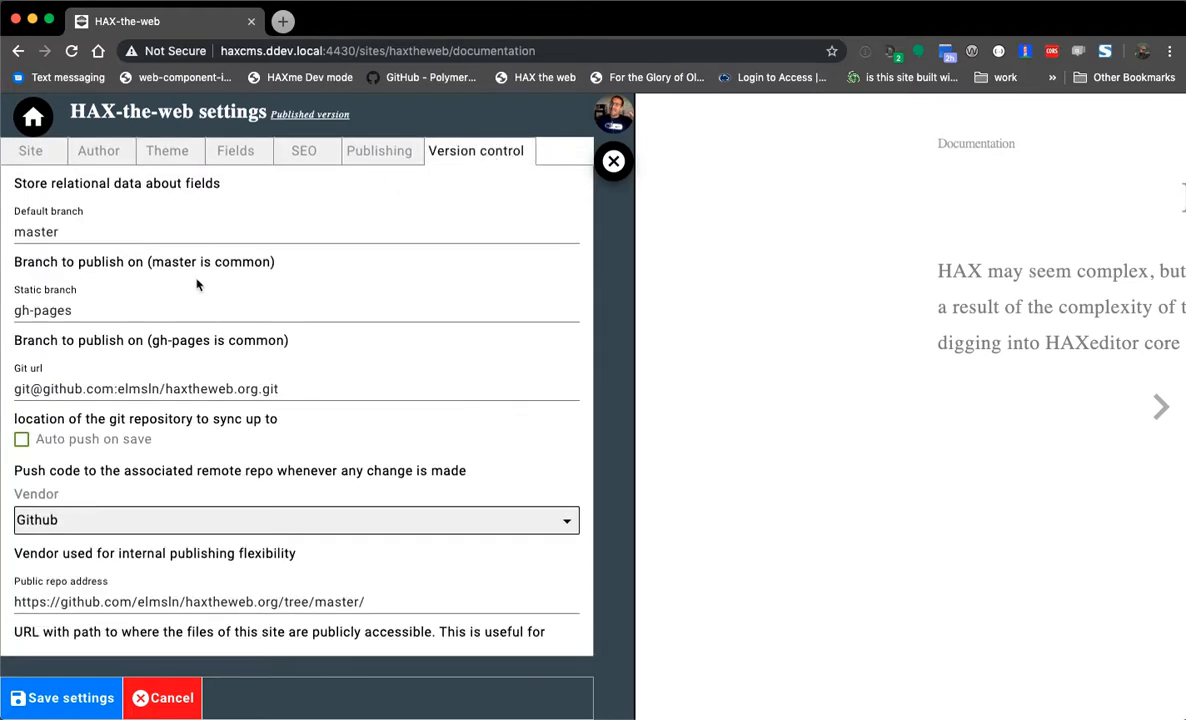
{"action": "scroll", "coordinate": [198, 284], "scroll_direction": "down", "scroll_amount": 6}
{"action": "scroll", "coordinate": [267, 388], "scroll_direction": "up", "scroll_amount": 6}
{"action": "left_click", "coordinate": [48, 701]}
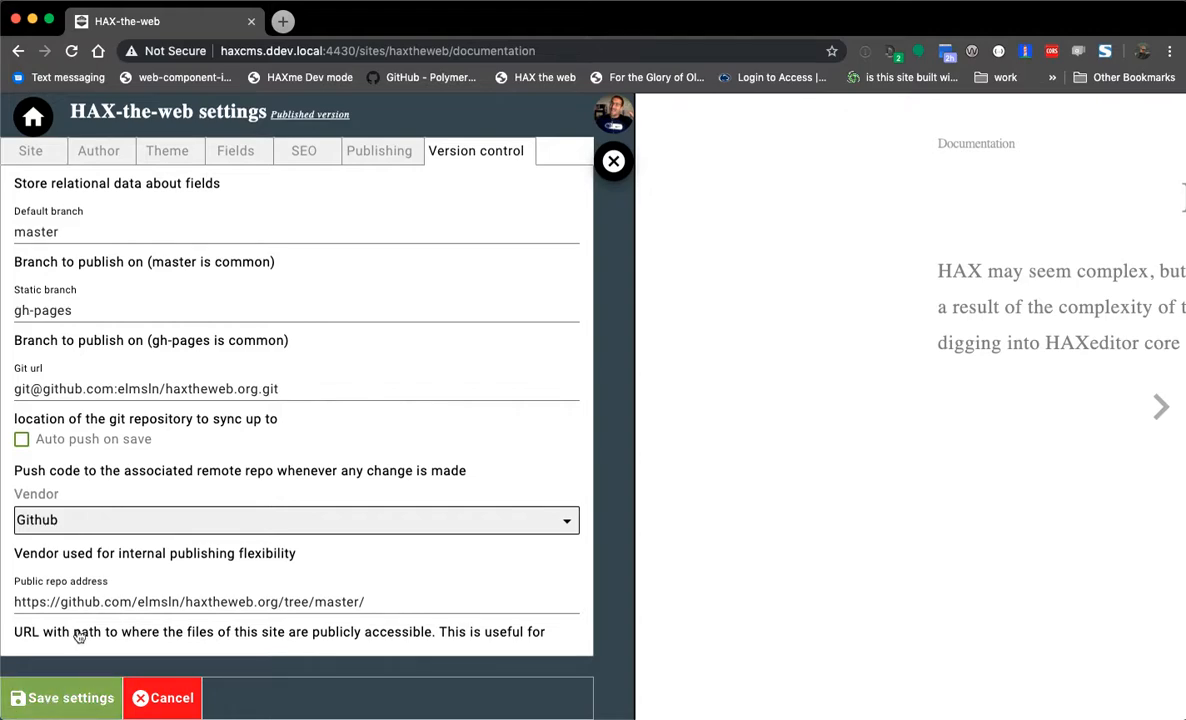
{"action": "key", "text": "super+Tab"}
{"action": "key", "text": "super+Tab"}
{"action": "key", "text": "super+Tab"}
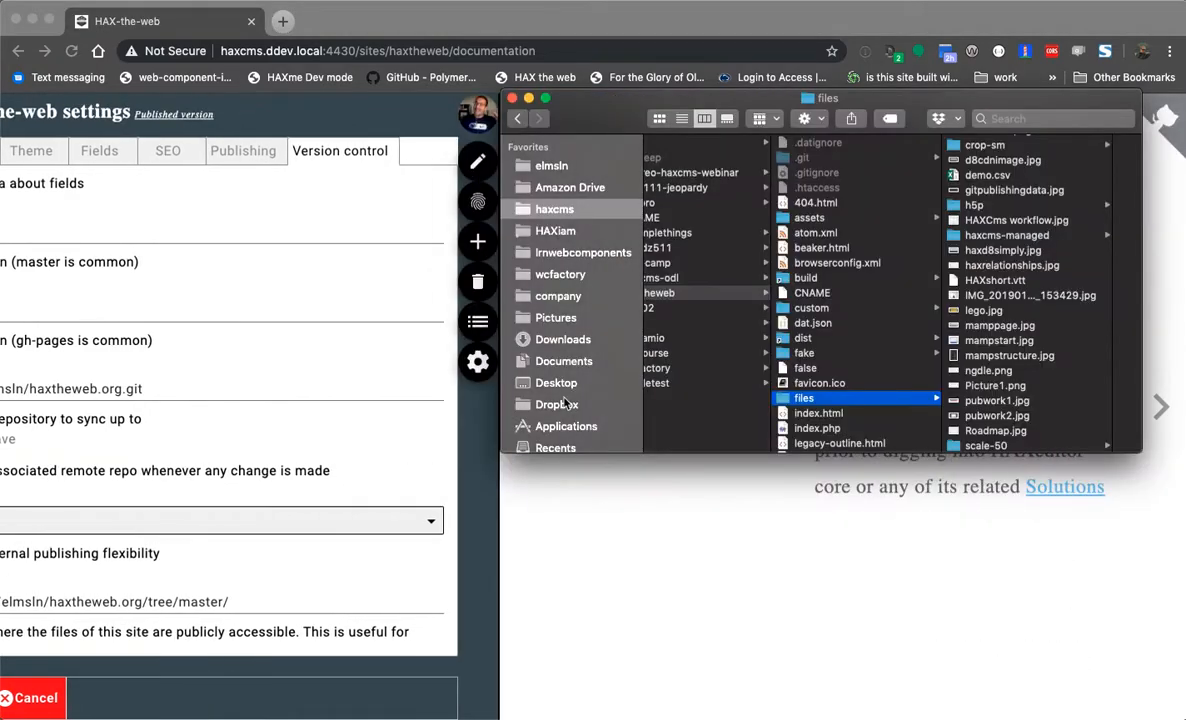
- Preview the generated logo sizes in haxcms-managed up to 512x512, then return to the browser
{"action": "scroll", "coordinate": [995, 243], "scroll_direction": "down", "scroll_amount": 1}
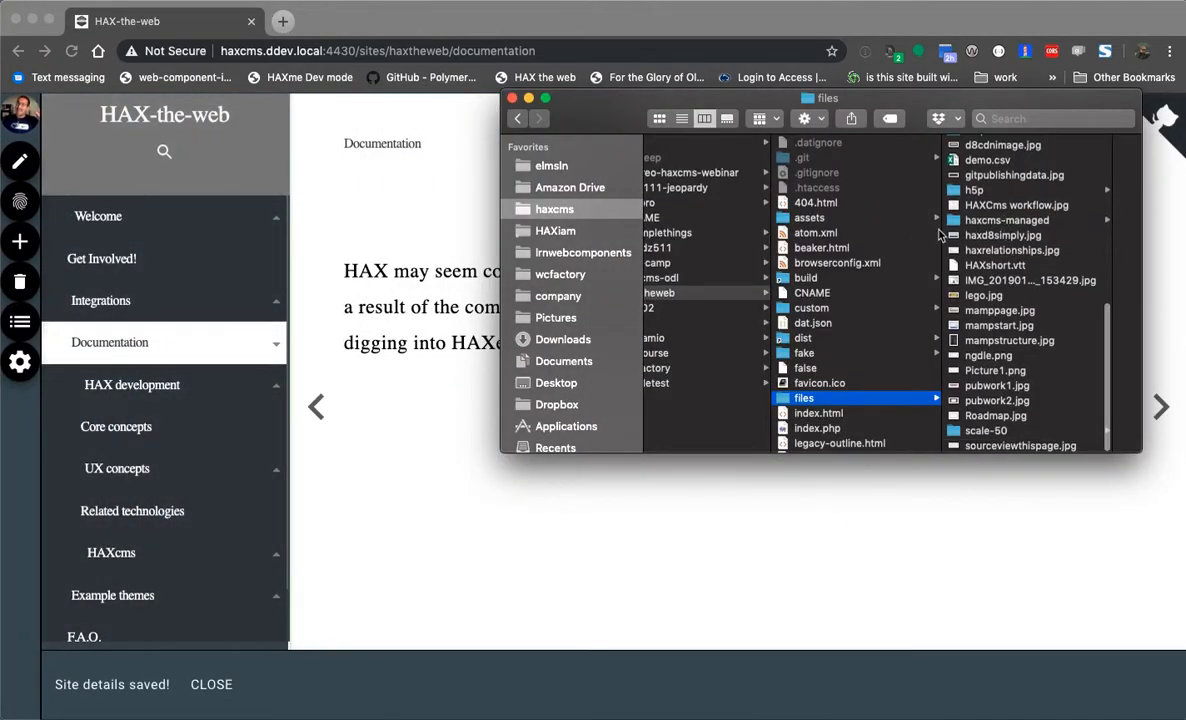
{"action": "left_click", "coordinate": [975, 220]}
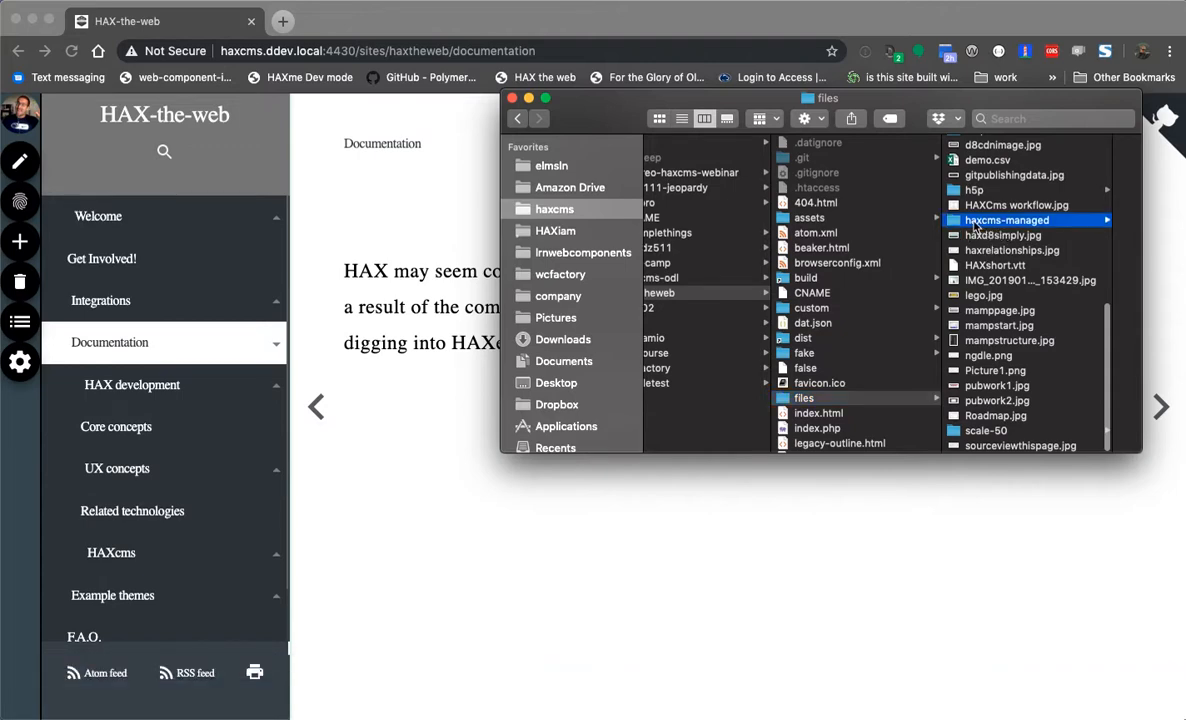
{"action": "key", "text": "Right"}
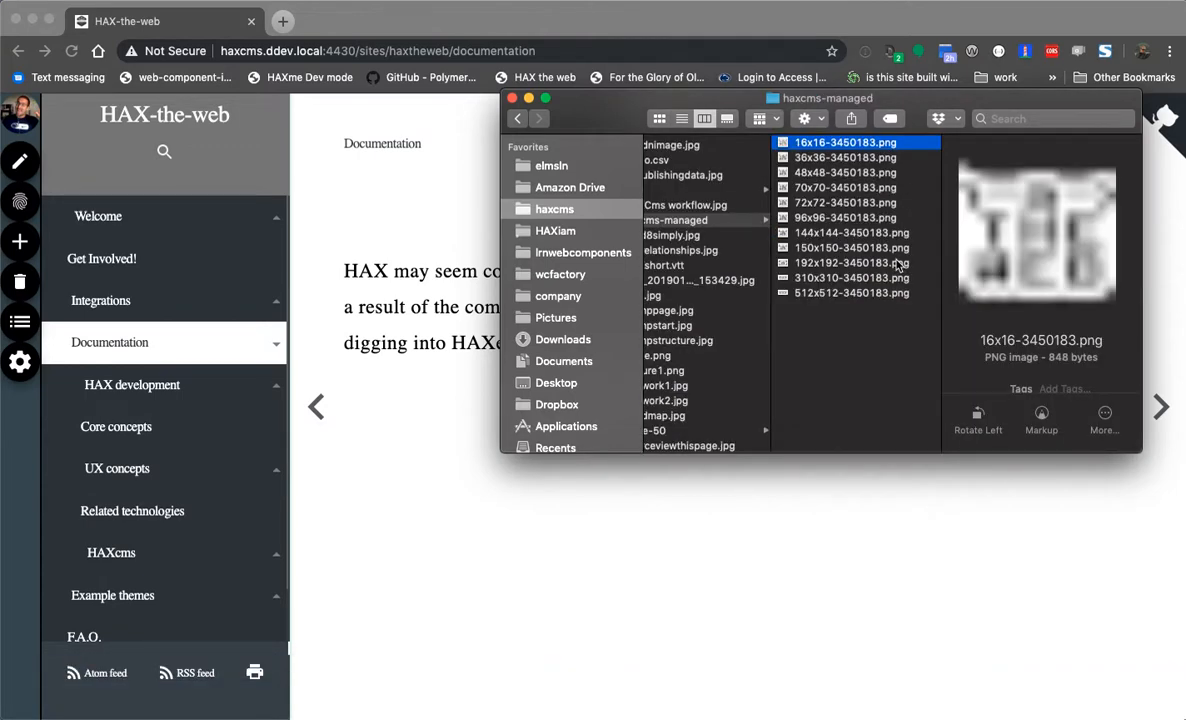
{"action": "key", "text": "Down"}
{"action": "key", "text": "Down"}
{"action": "key", "text": "Down"}
{"action": "key", "text": "Down"}
{"action": "key", "text": "Down"}
{"action": "key", "text": "Down"}
{"action": "key", "text": "Down"}
{"action": "key", "text": "Down"}
{"action": "key", "text": "Down"}
{"action": "key", "text": "Down"}
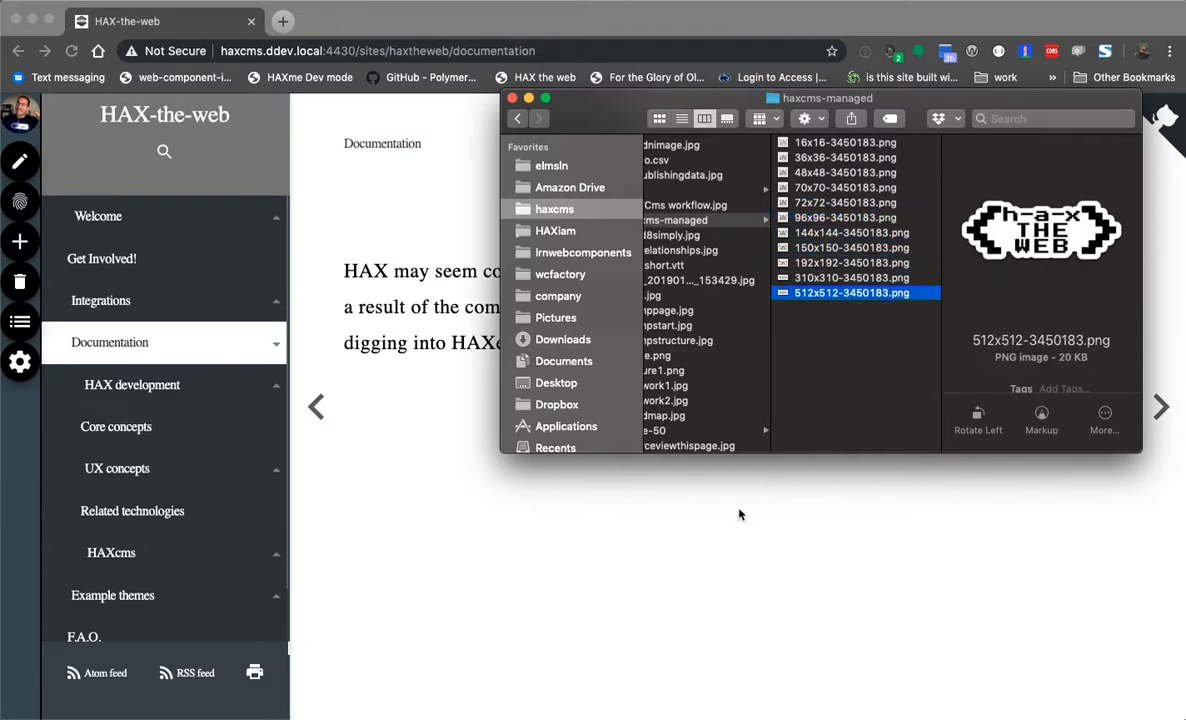
{"action": "left_click", "coordinate": [617, 535]}
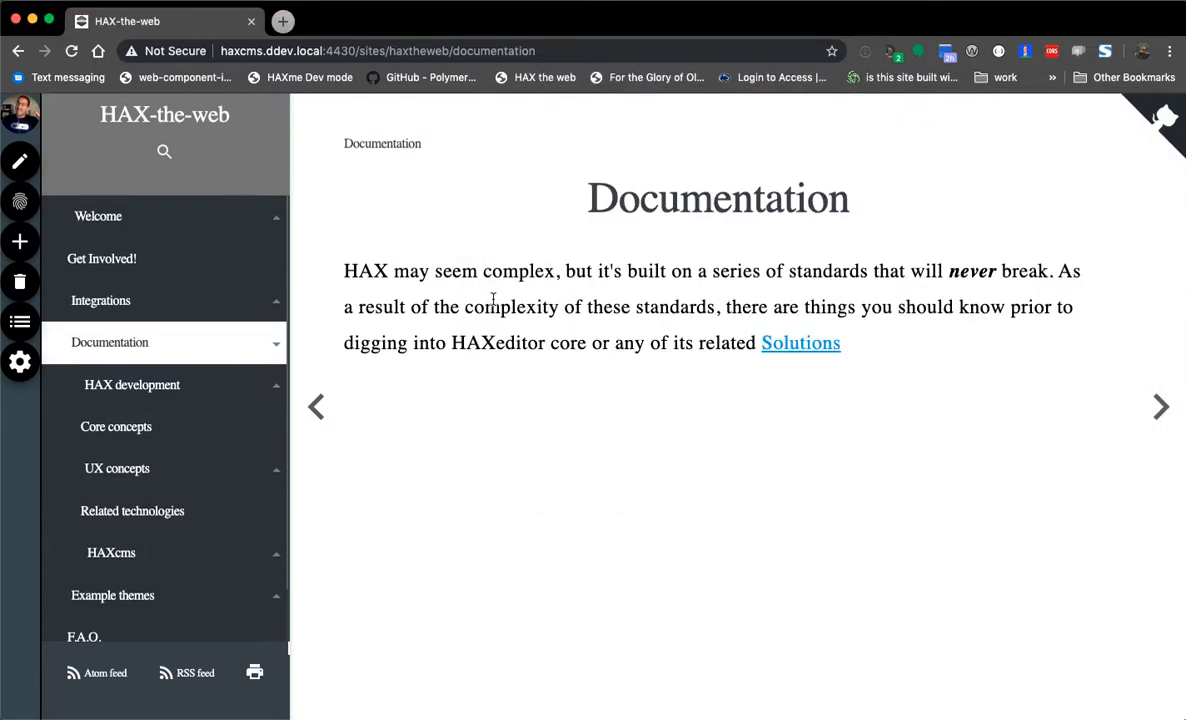
{"action": "right_click", "coordinate": [458, 194]}
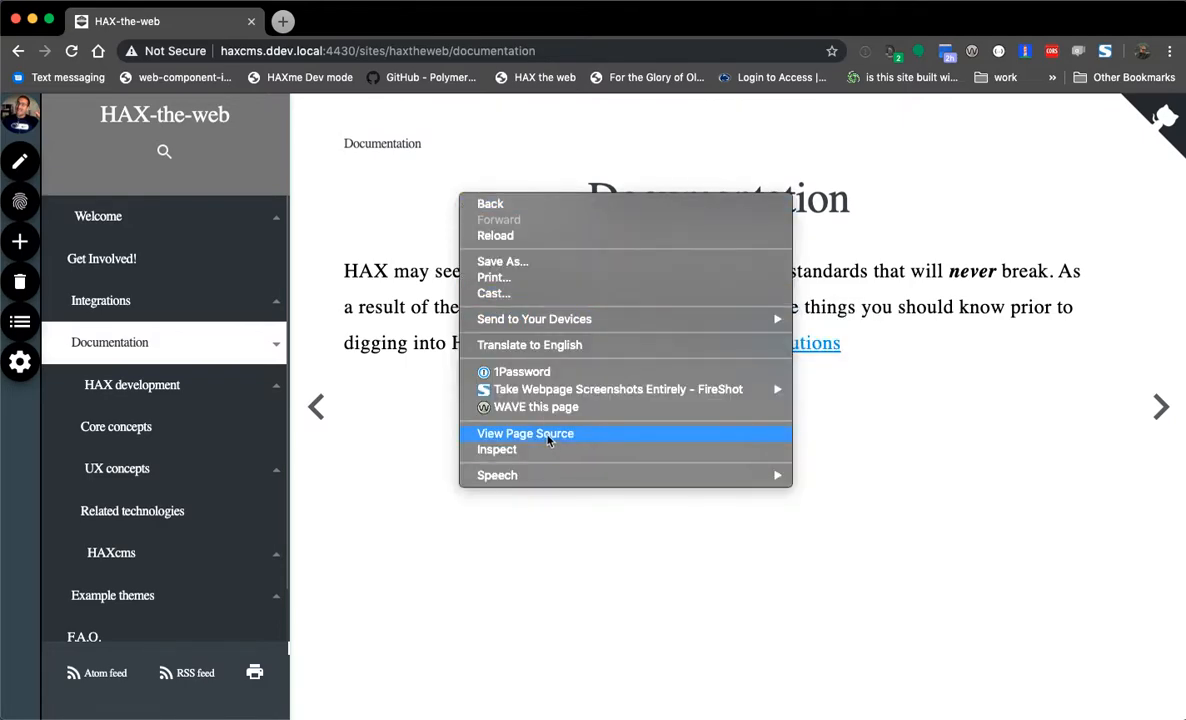
{"action": "left_click", "coordinate": [547, 436]}
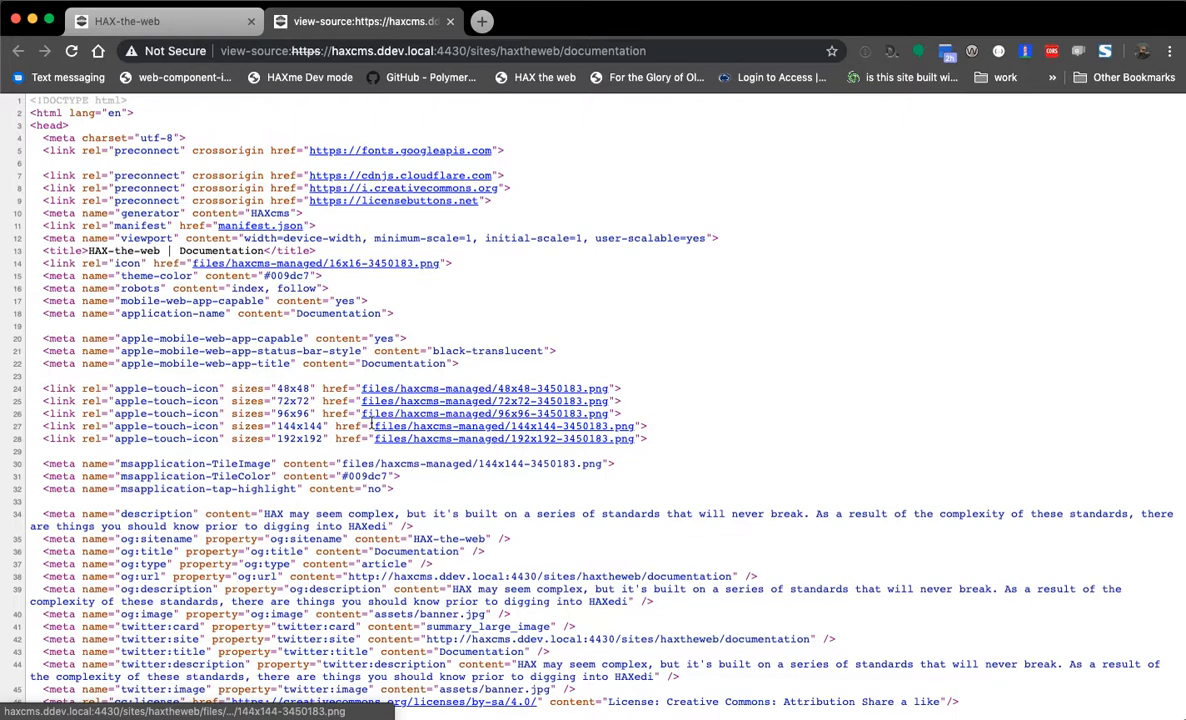
{"action": "left_click_drag", "start_coordinate": [262, 378], "coordinate": [317, 439]}
{"action": "left_click", "coordinate": [318, 440]}
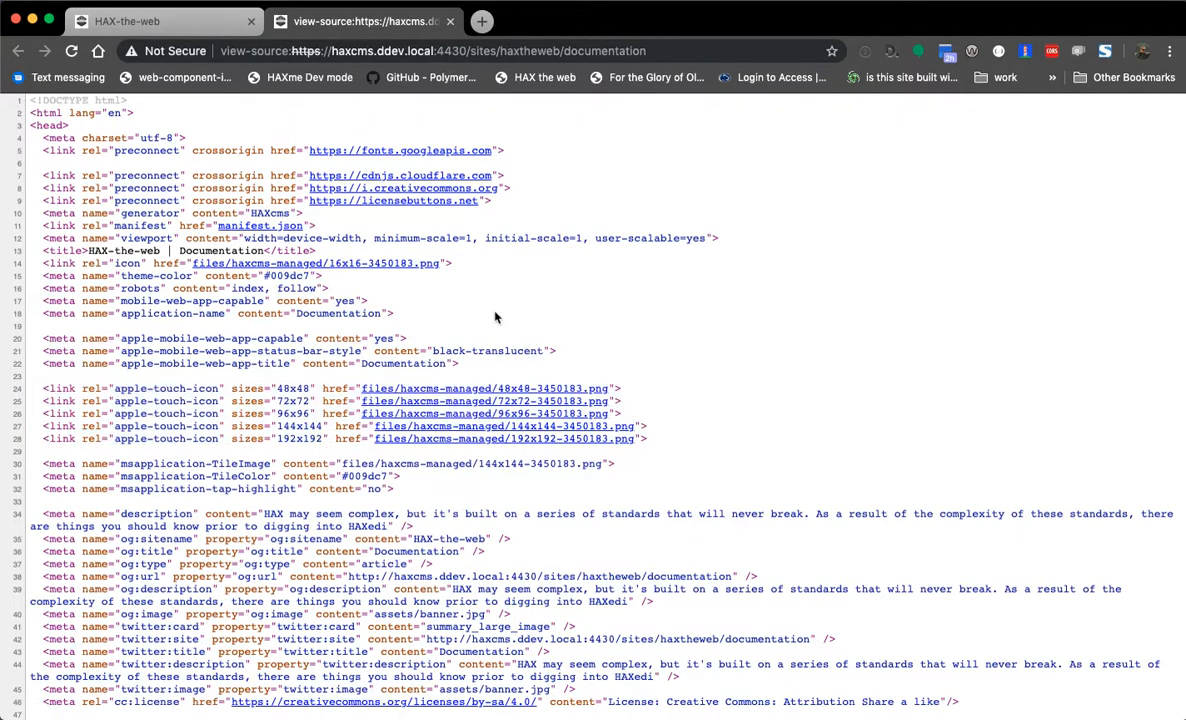
{"action": "scroll", "coordinate": [462, 307], "scroll_direction": "down", "scroll_amount": 2}
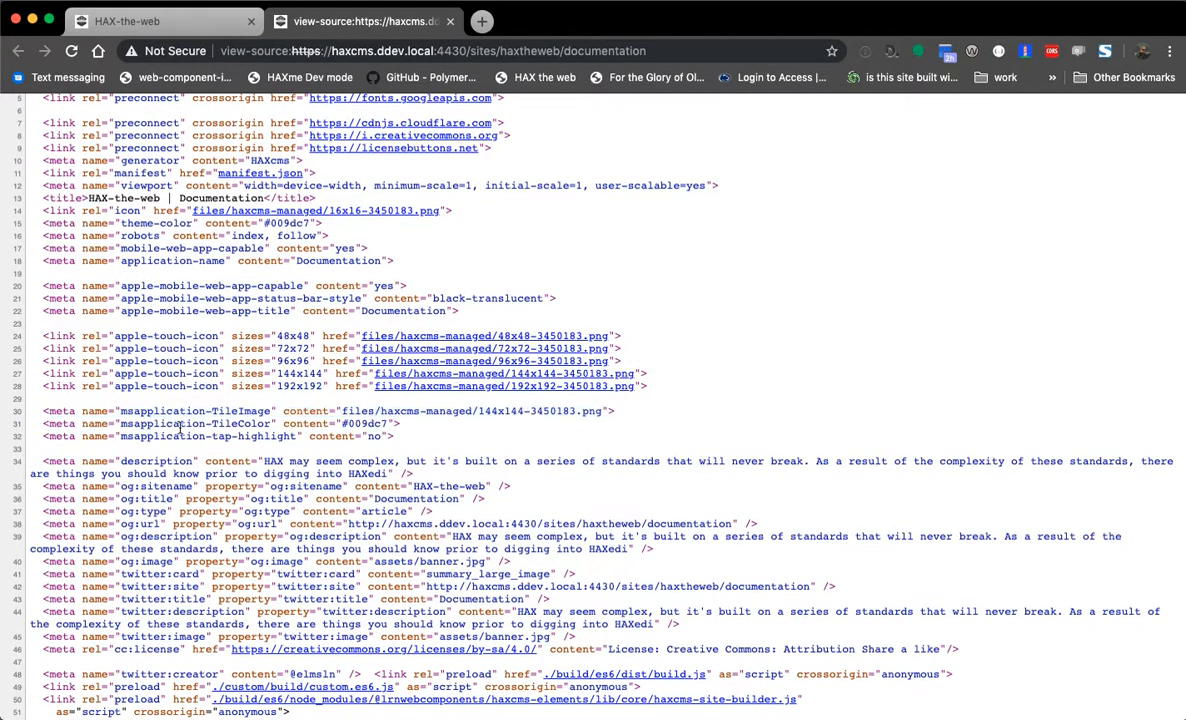
{"action": "scroll", "coordinate": [116, 400], "scroll_direction": "up", "scroll_amount": 1}
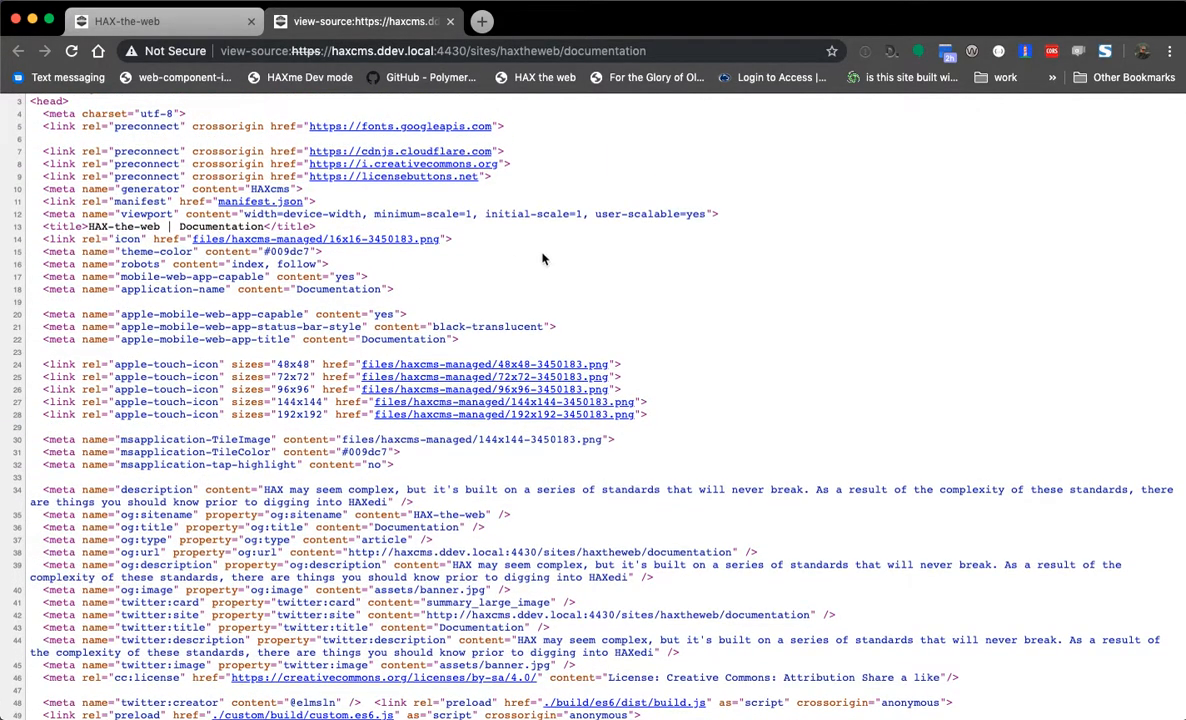
{"action": "scroll", "coordinate": [560, 267], "scroll_direction": "down", "scroll_amount": 1}
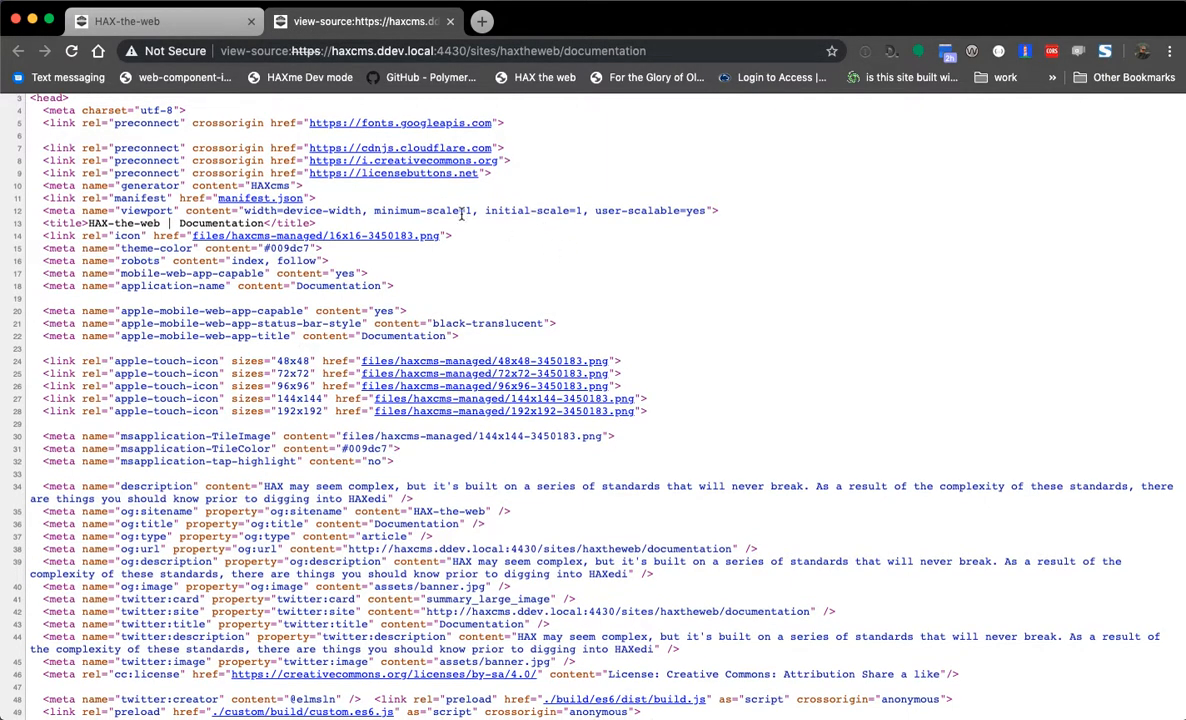
{"action": "key", "text": "super+r"}
{"action": "key", "text": "super+r"}
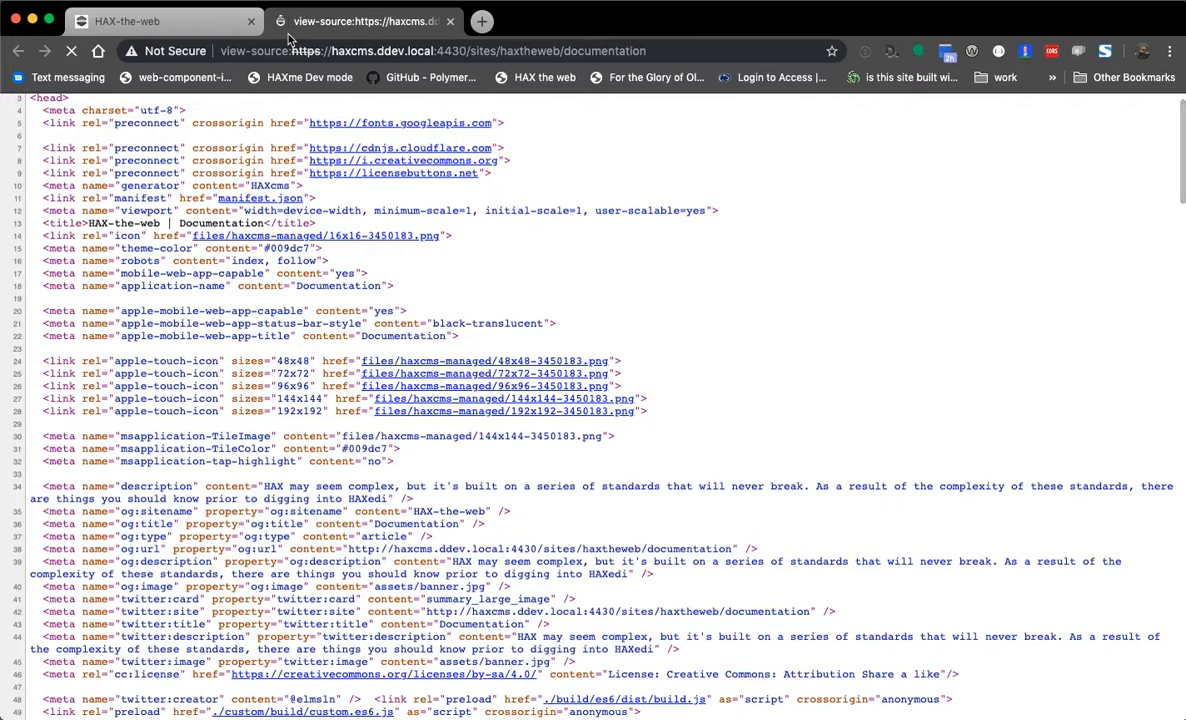
{"action": "key", "text": "super+w"}
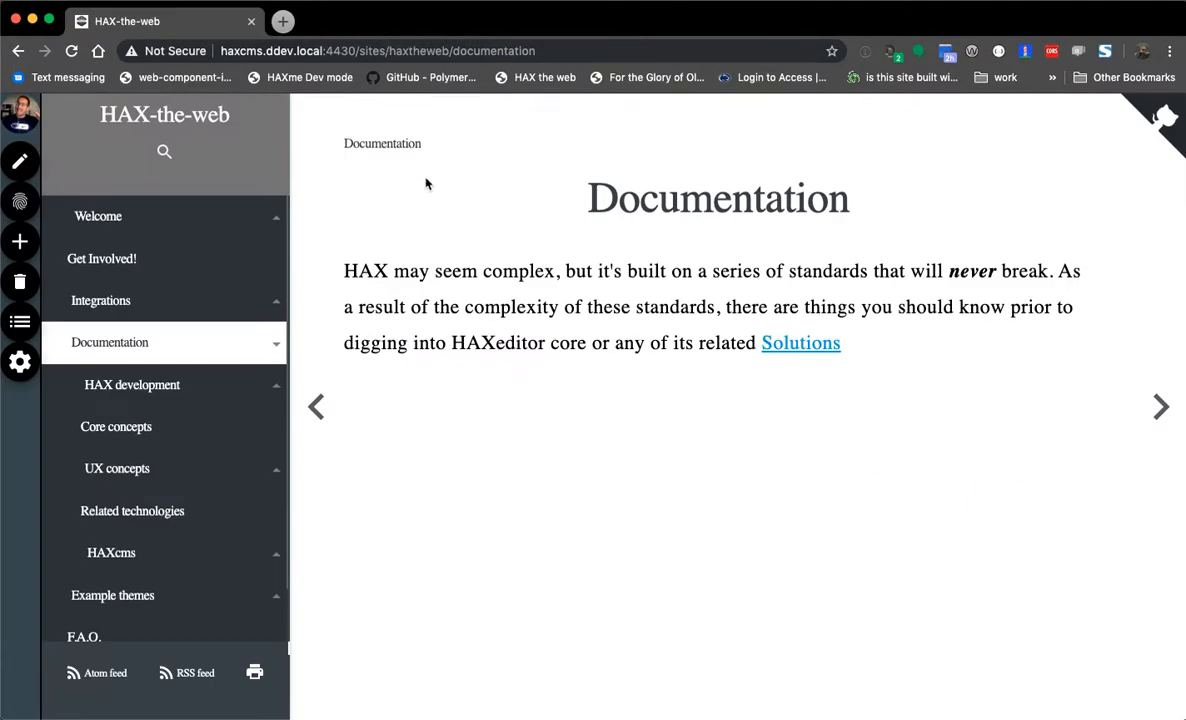
- Reload the site, dismiss the logged-in notice, browse Example themes and Basic, then open Integrations
{"action": "key", "text": "super+r"}
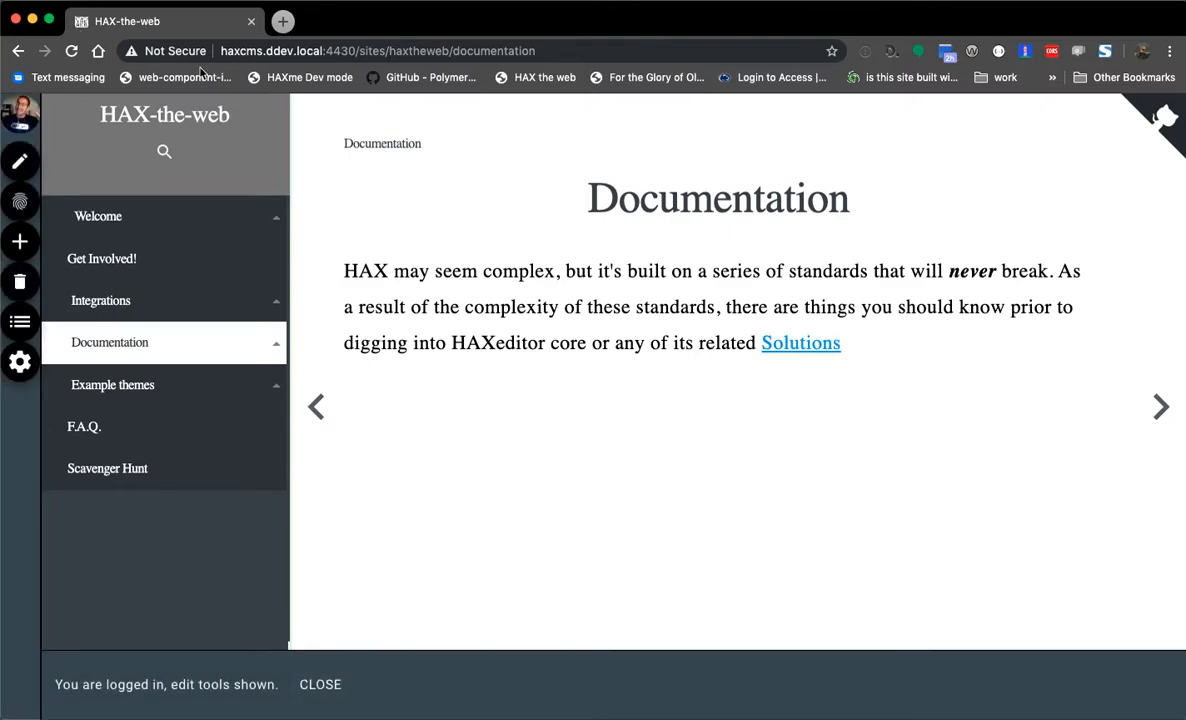
{"action": "left_click", "coordinate": [320, 684]}
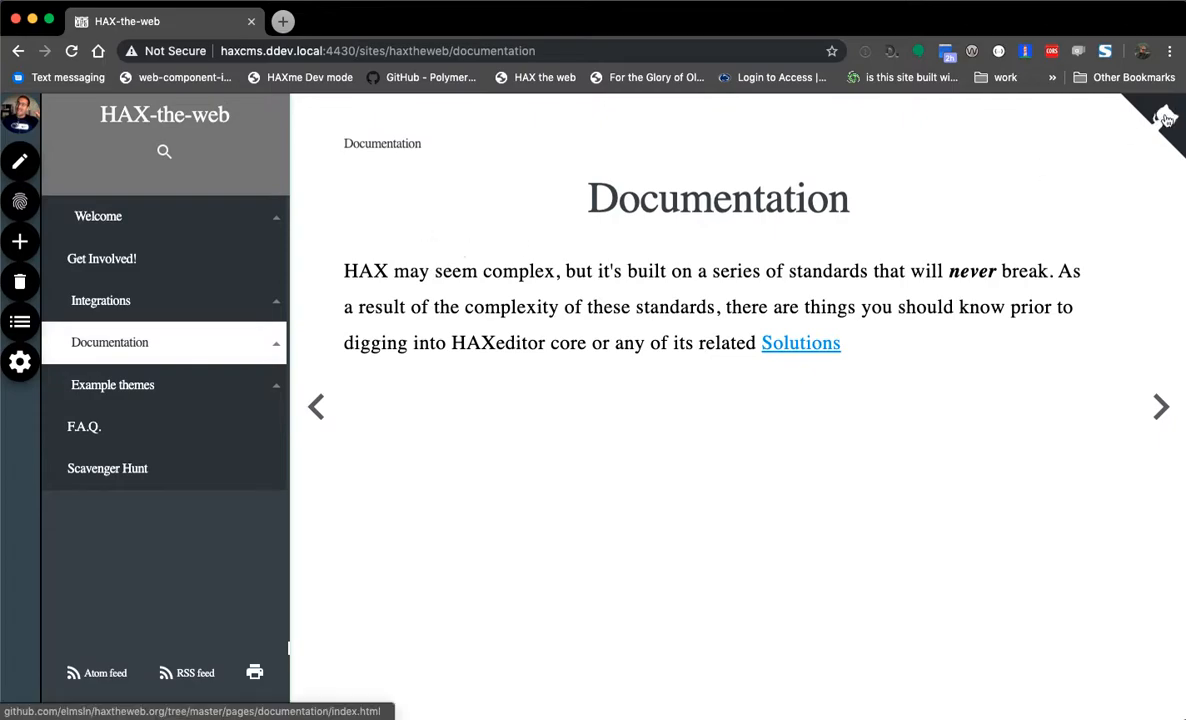
{"action": "left_click", "coordinate": [116, 384]}
{"action": "left_click", "coordinate": [134, 442]}
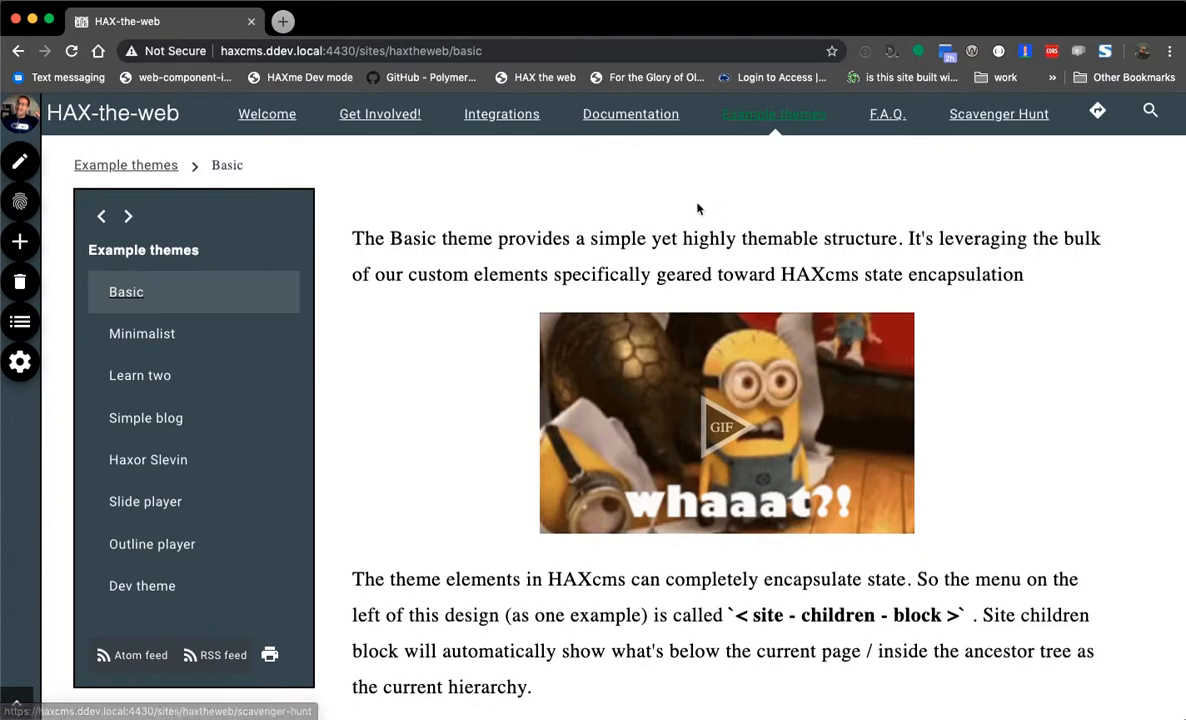
{"action": "left_click", "coordinate": [104, 219]}
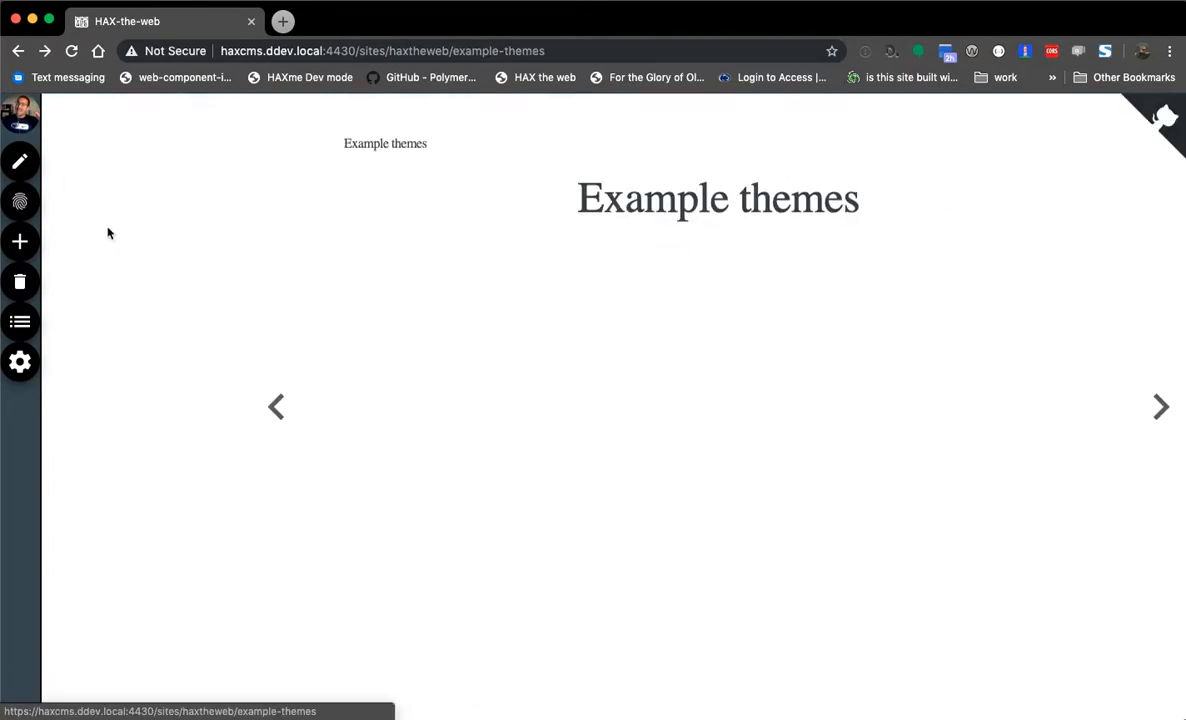
{"action": "left_click", "coordinate": [105, 300]}
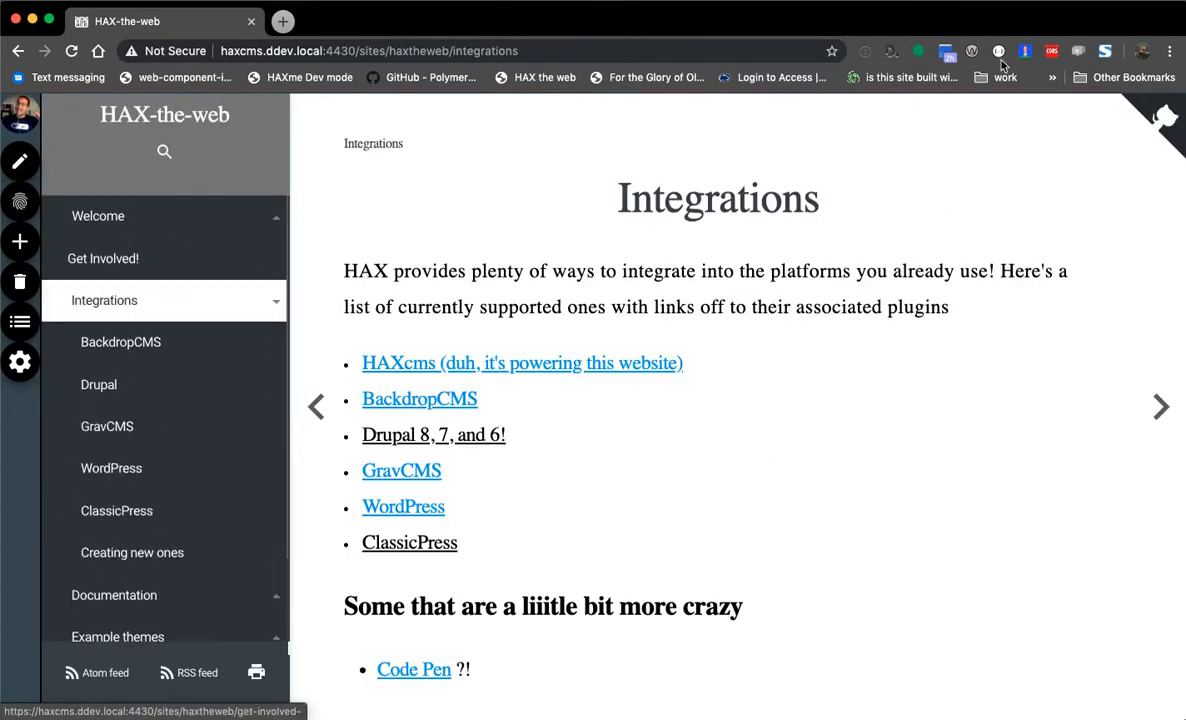
- Browse the site's source and the haxtheweb.org repository home on GitHub, then close that tab
{"action": "left_click", "coordinate": [1166, 119]}
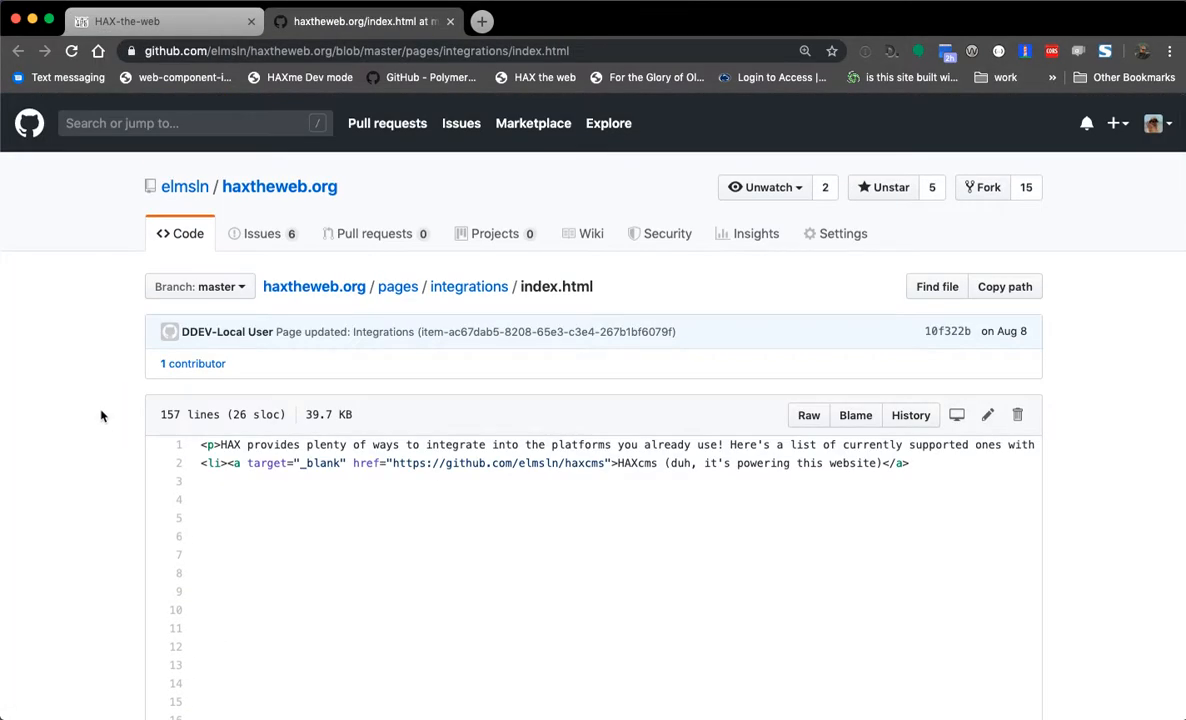
{"action": "scroll", "coordinate": [101, 410], "scroll_direction": "down", "scroll_amount": 15}
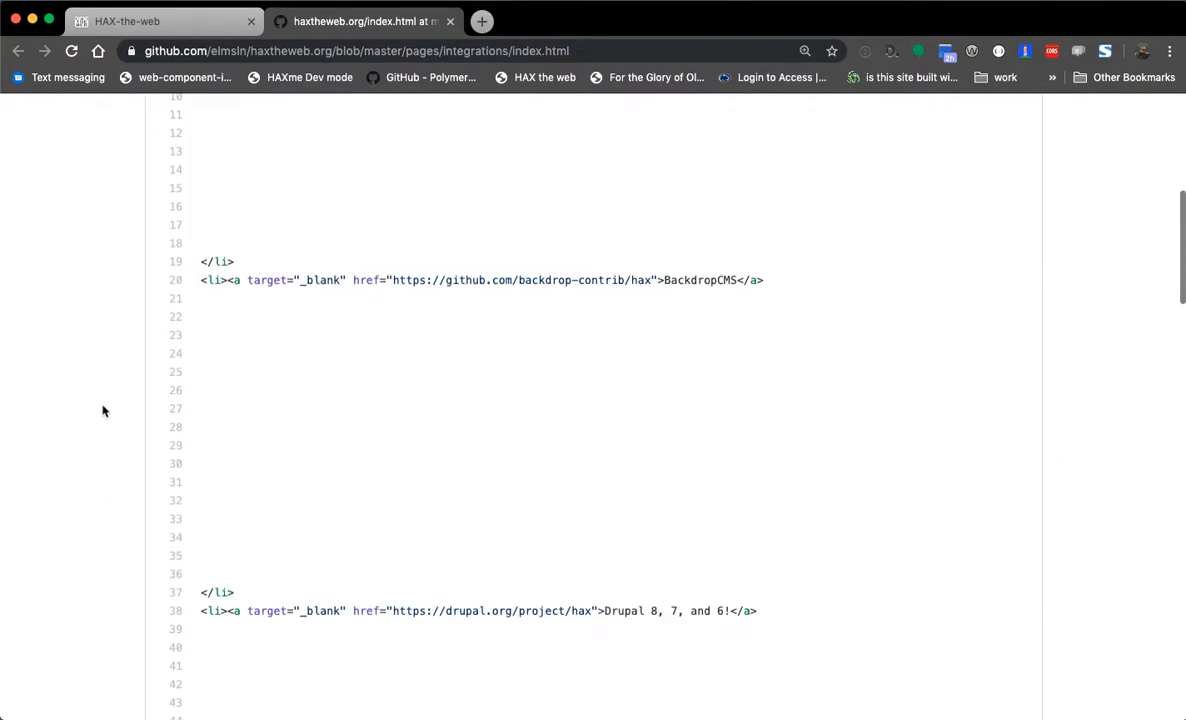
{"action": "scroll", "coordinate": [101, 407], "scroll_direction": "up", "scroll_amount": 15}
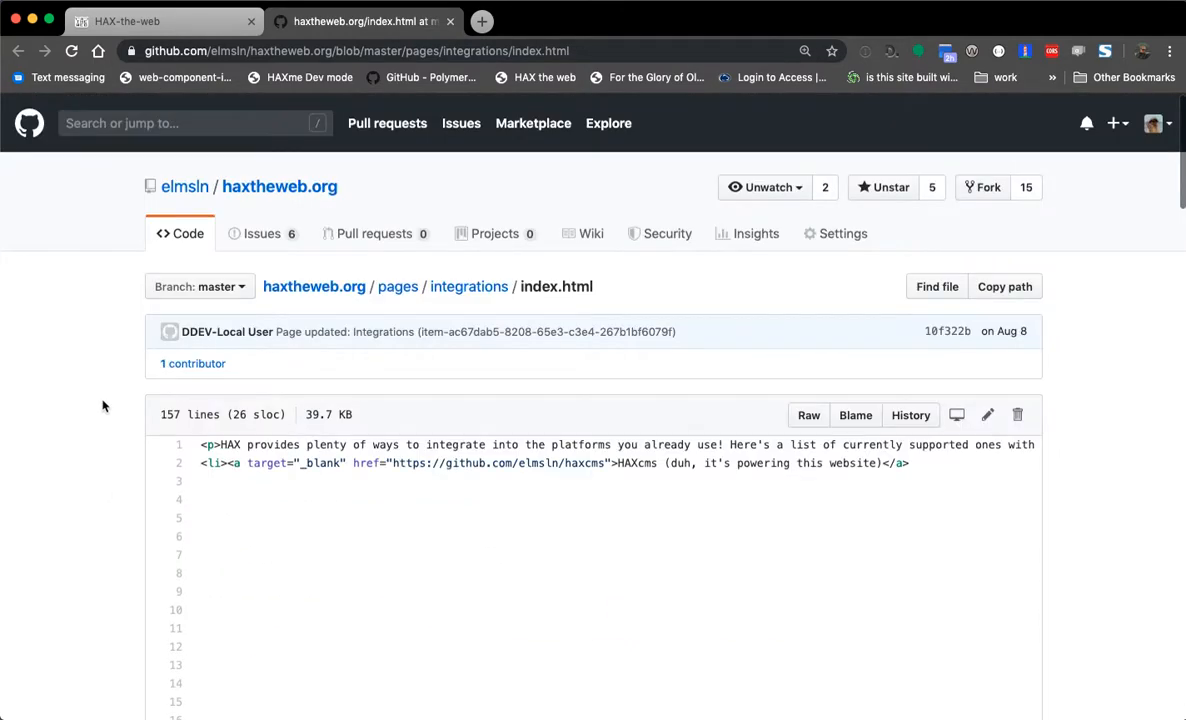
{"action": "left_click", "coordinate": [280, 186]}
{"action": "scroll", "coordinate": [62, 405], "scroll_direction": "down", "scroll_amount": 8}
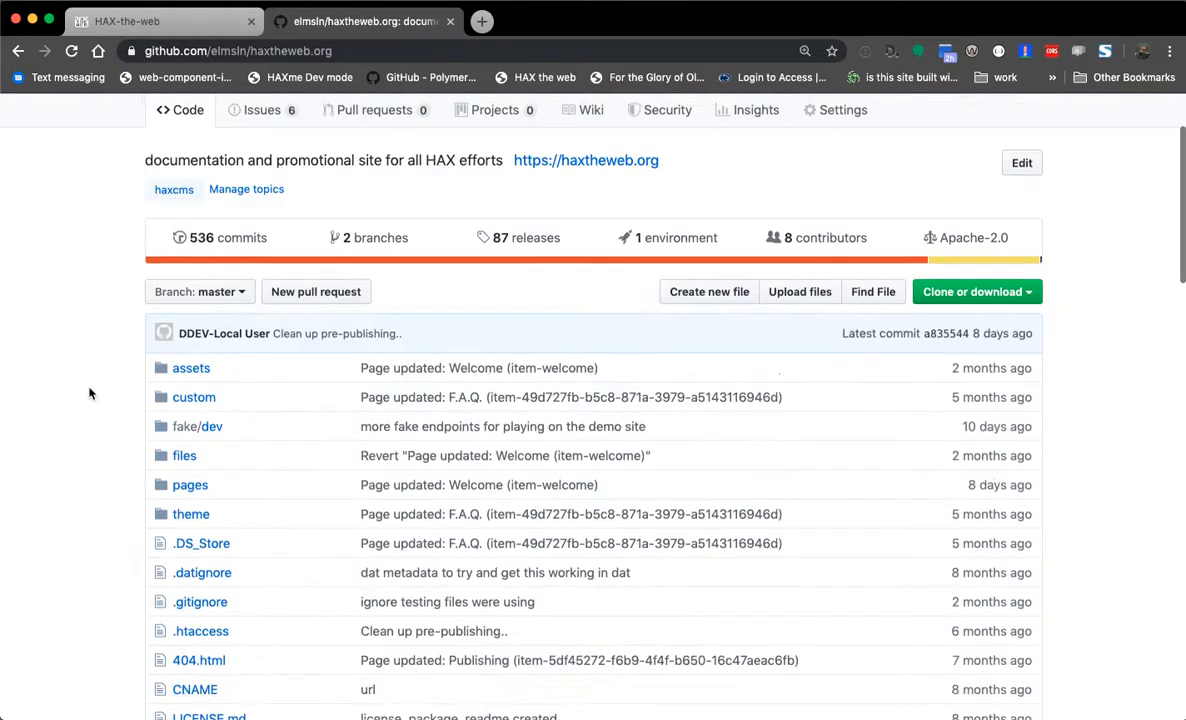
{"action": "scroll", "coordinate": [62, 409], "scroll_direction": "down", "scroll_amount": 3}
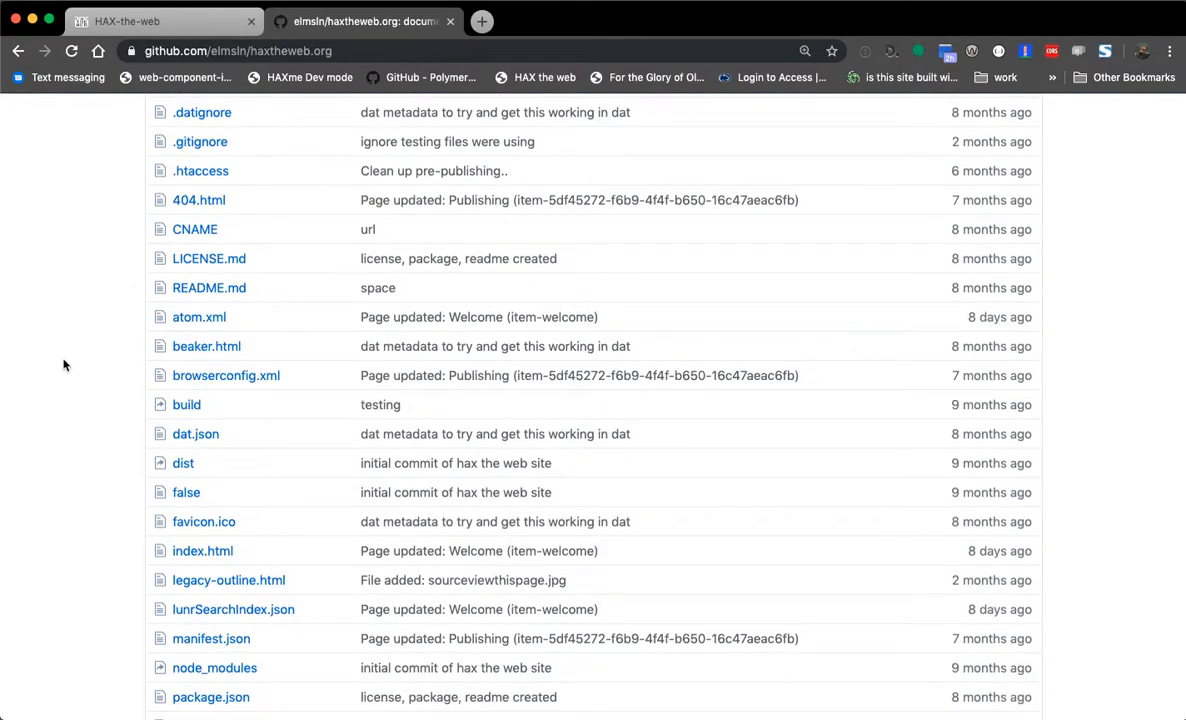
{"action": "scroll", "coordinate": [62, 377], "scroll_direction": "up", "scroll_amount": 10}
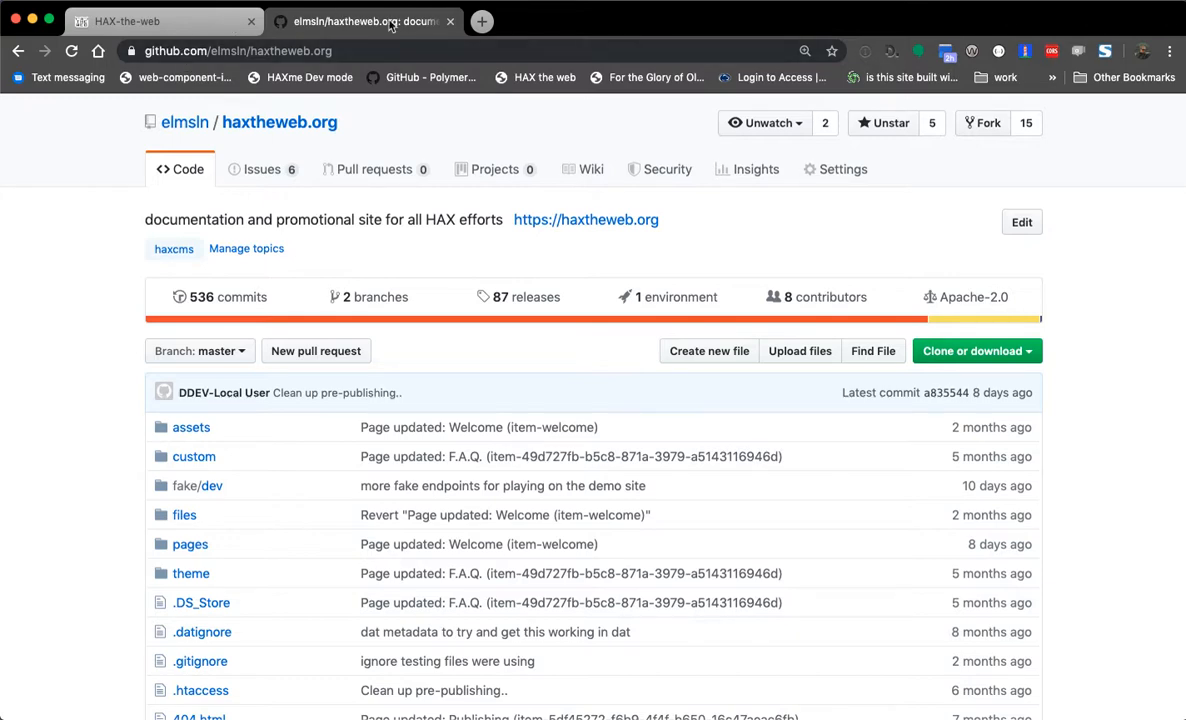
{"action": "left_click", "coordinate": [450, 21]}
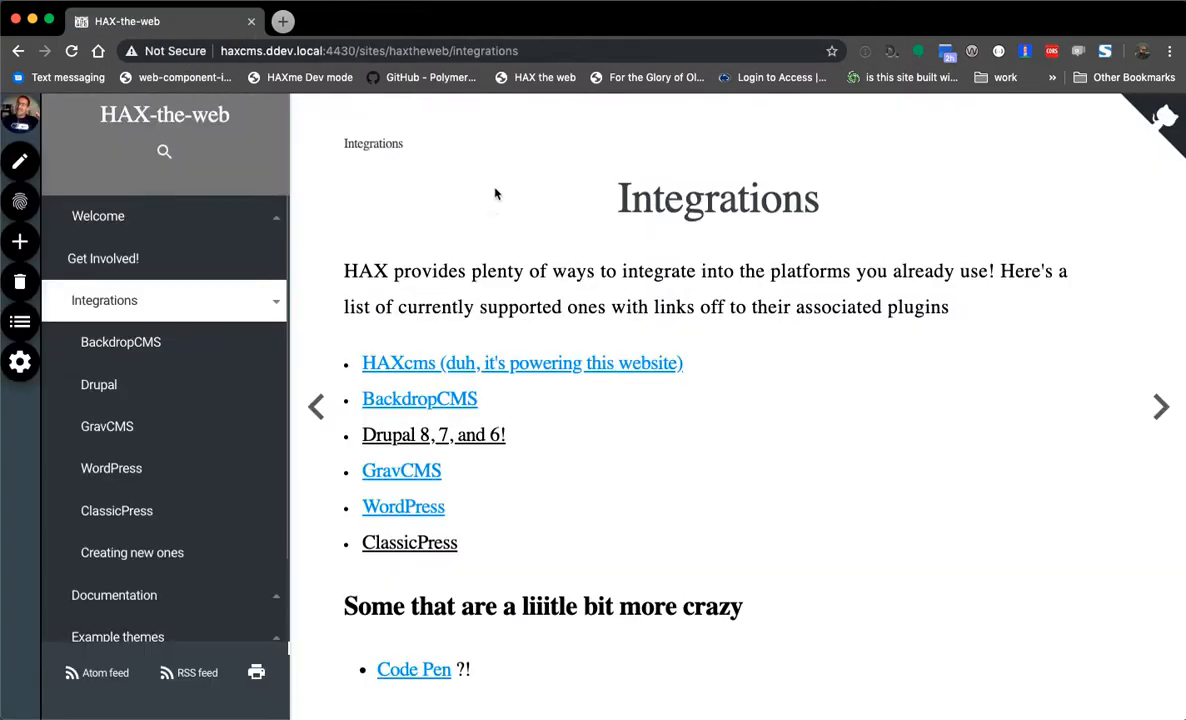
- Visit the BackdropCMS page and site settings, then go back to the My sites list
{"action": "left_click", "coordinate": [127, 358]}
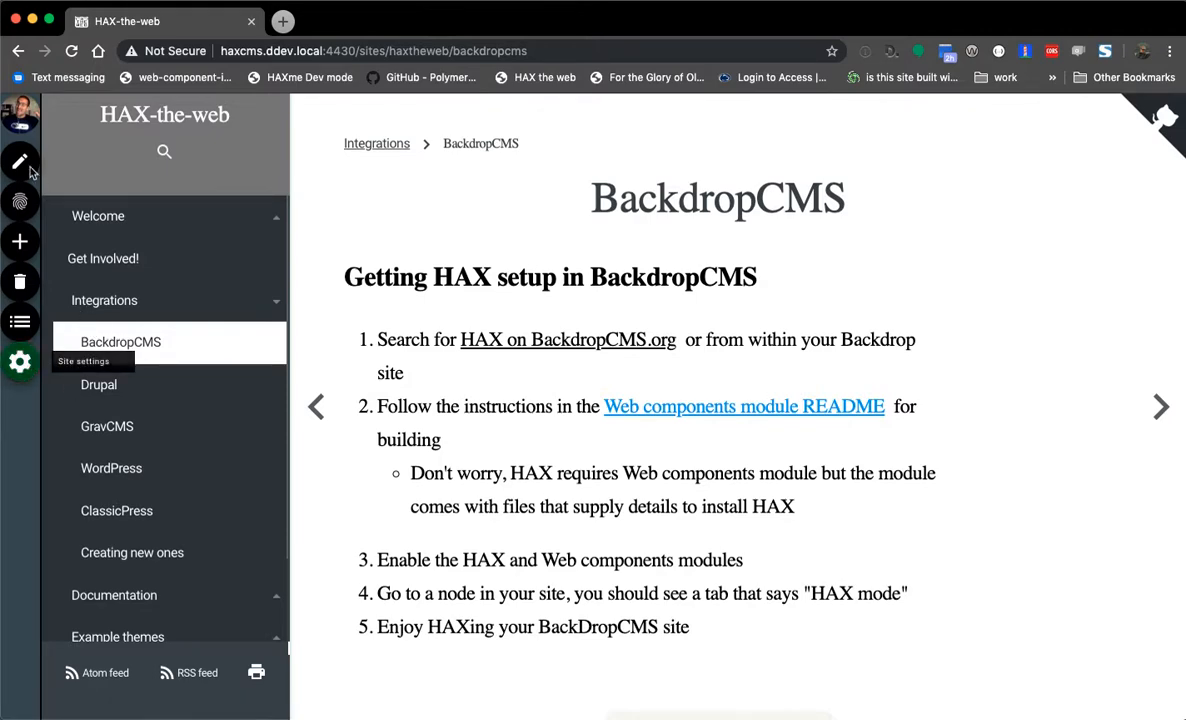
{"action": "left_click", "coordinate": [24, 362]}
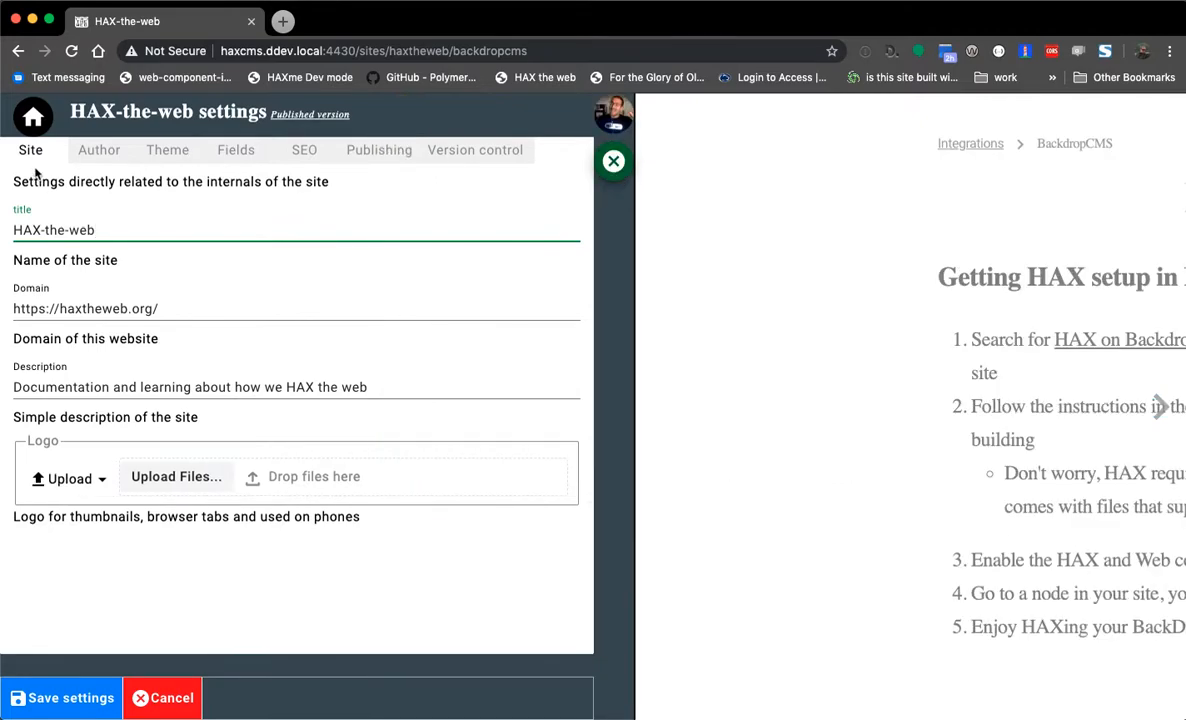
{"action": "left_click", "coordinate": [33, 118]}
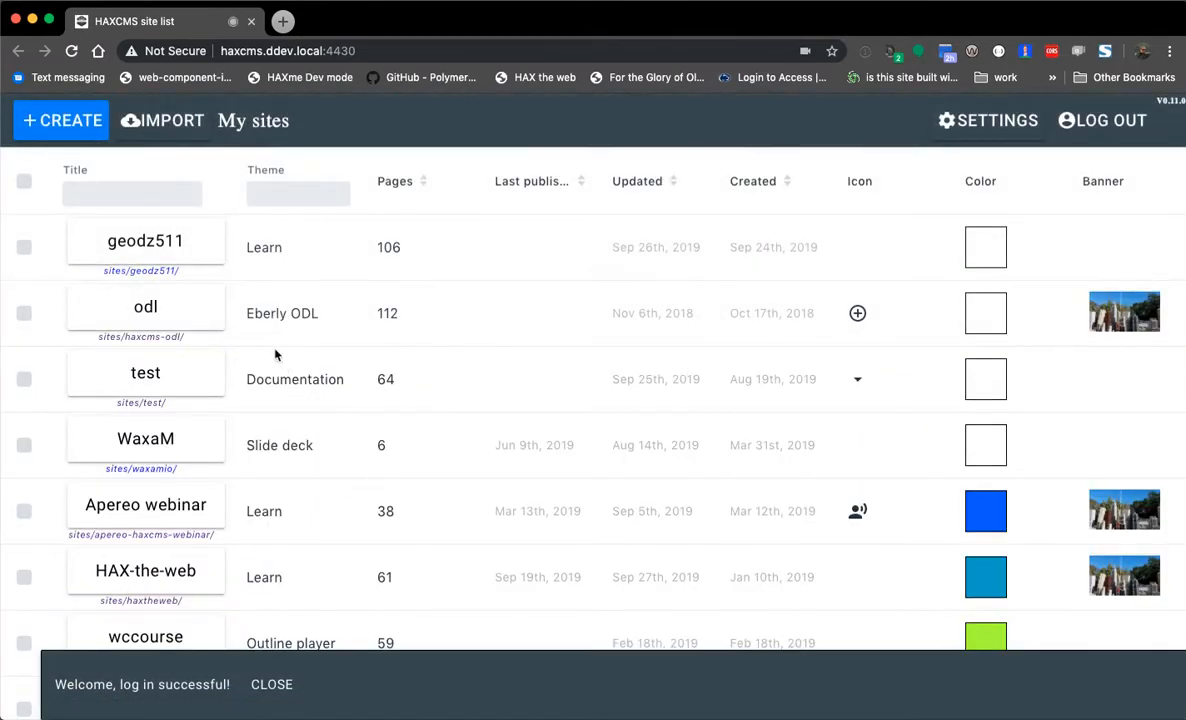
- Start a new site named 'so another demo' with the description 'a demo of some'
{"action": "left_click", "coordinate": [66, 131]}
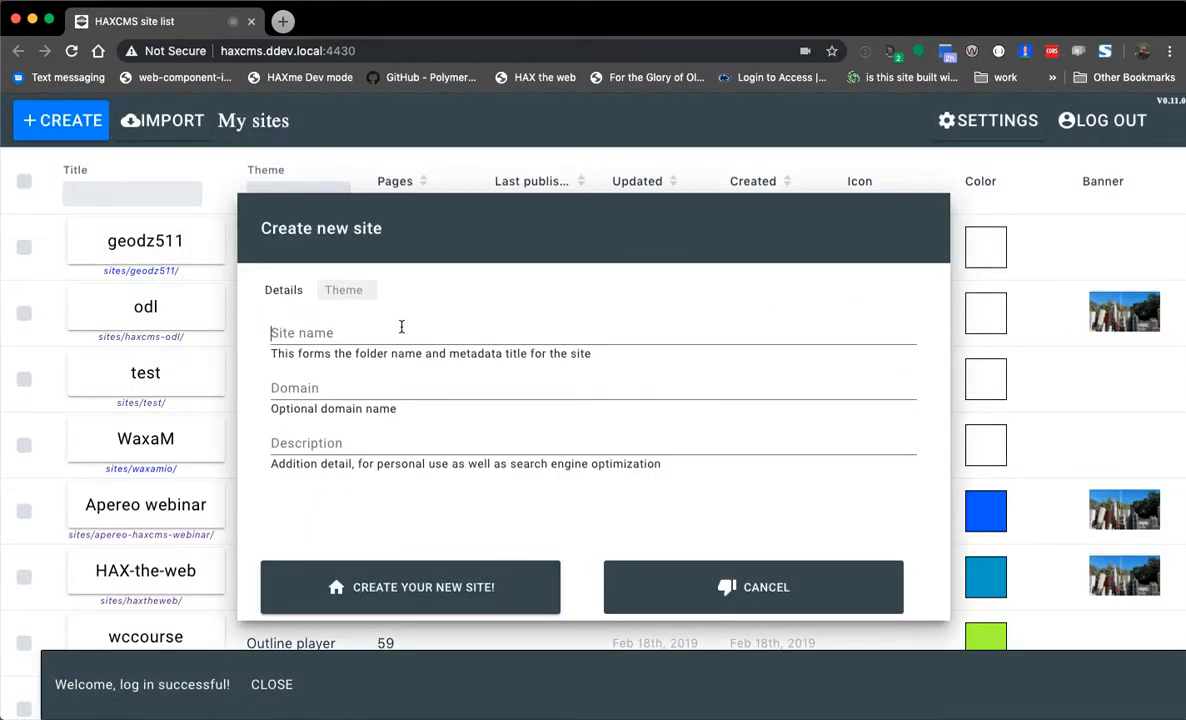
{"action": "type", "text": "s"}
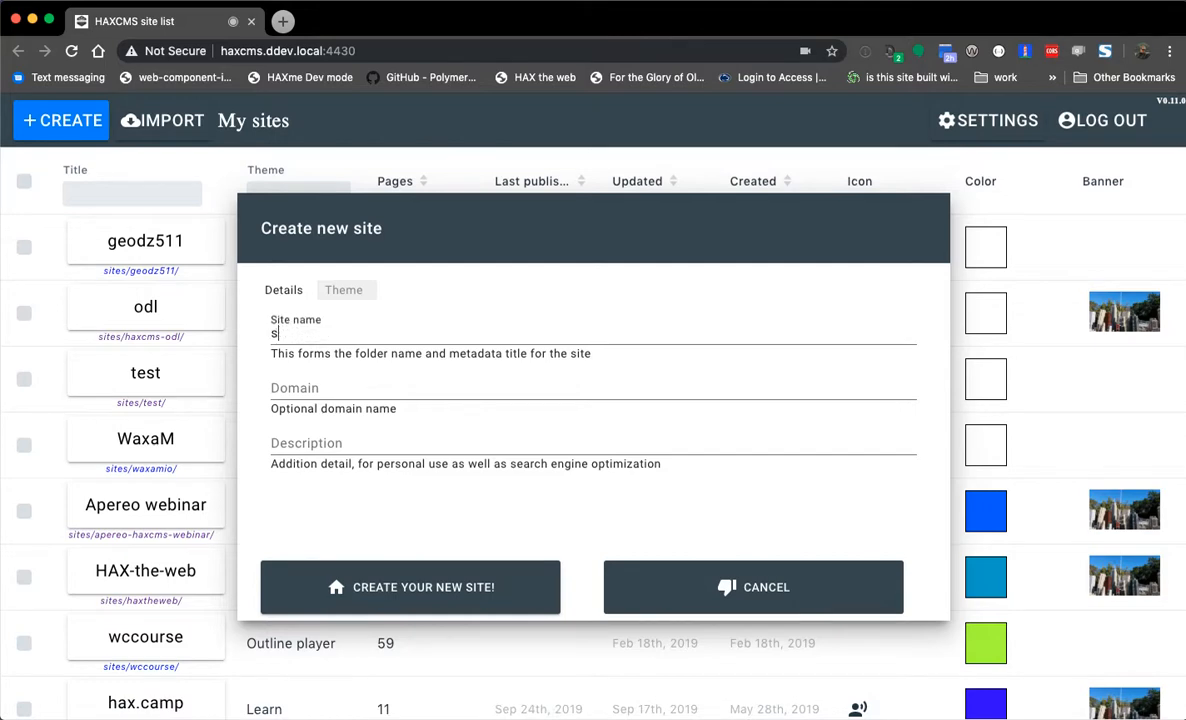
{"action": "type", "text": "o another demo"}
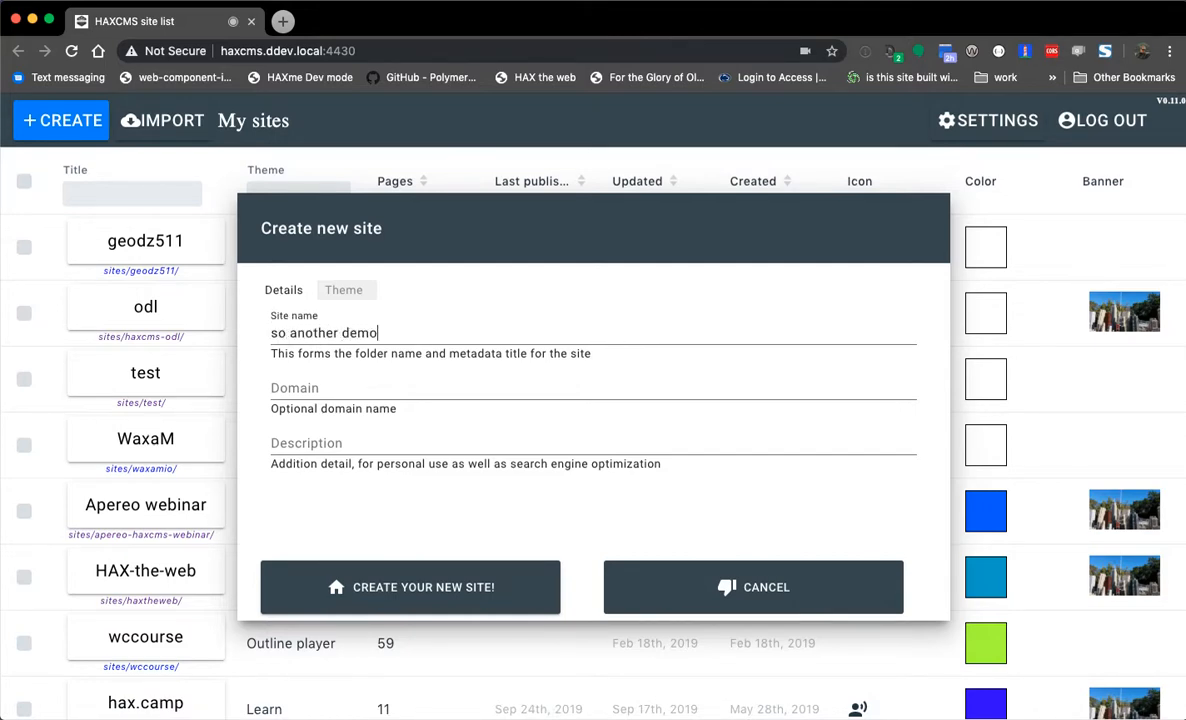
{"action": "left_click", "coordinate": [275, 443]}
{"action": "type", "text": "a demo of some stuff"}
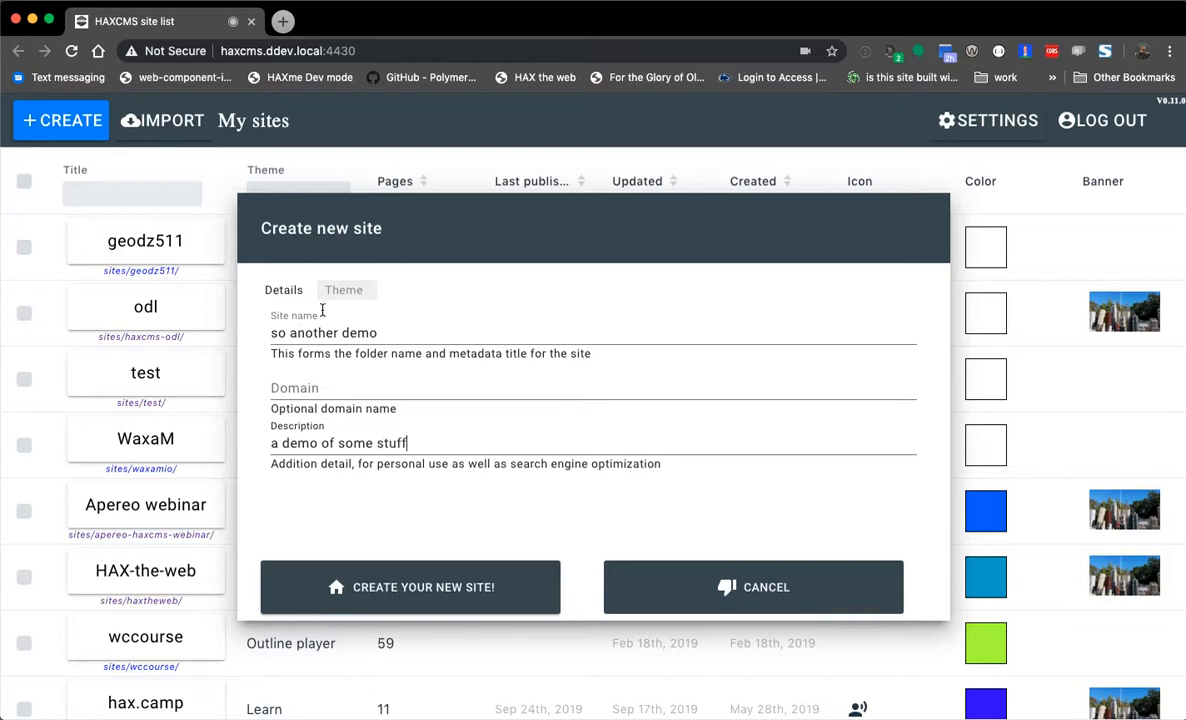
- Choose the Documentation theme, camera icon and a new primary colour, then create the site
{"action": "left_click", "coordinate": [340, 290]}
{"action": "left_click", "coordinate": [345, 336]}
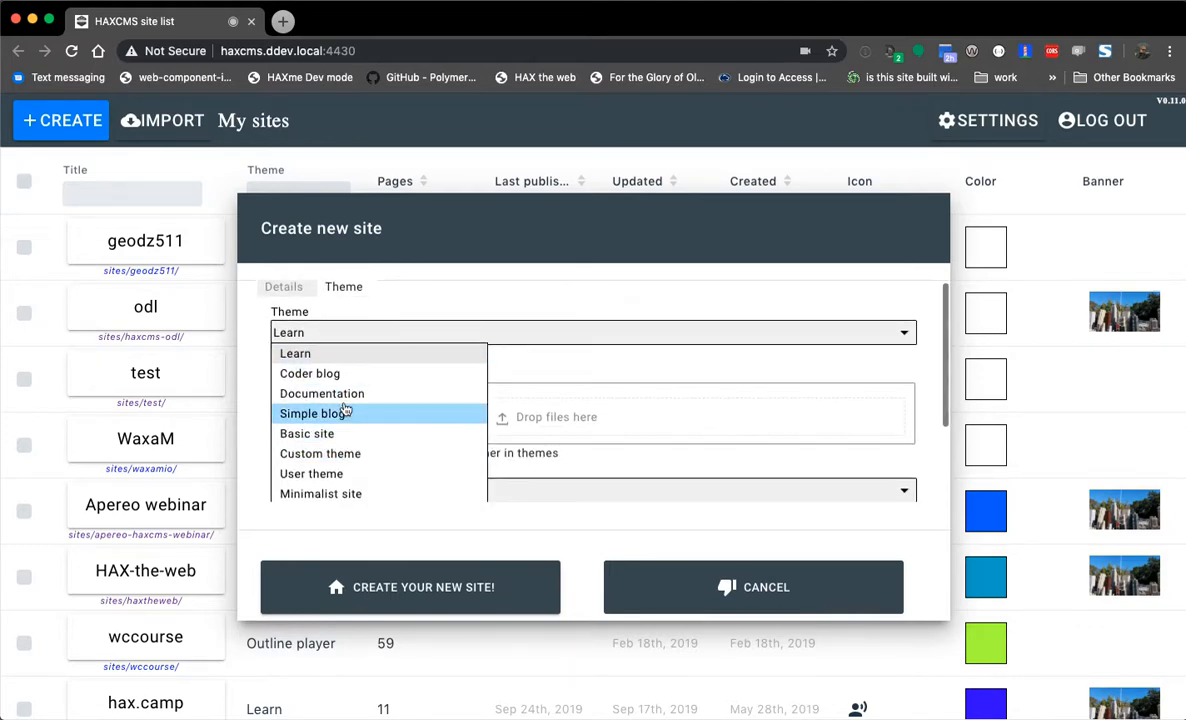
{"action": "left_click", "coordinate": [340, 393]}
{"action": "scroll", "coordinate": [335, 400], "scroll_direction": "down", "scroll_amount": 1}
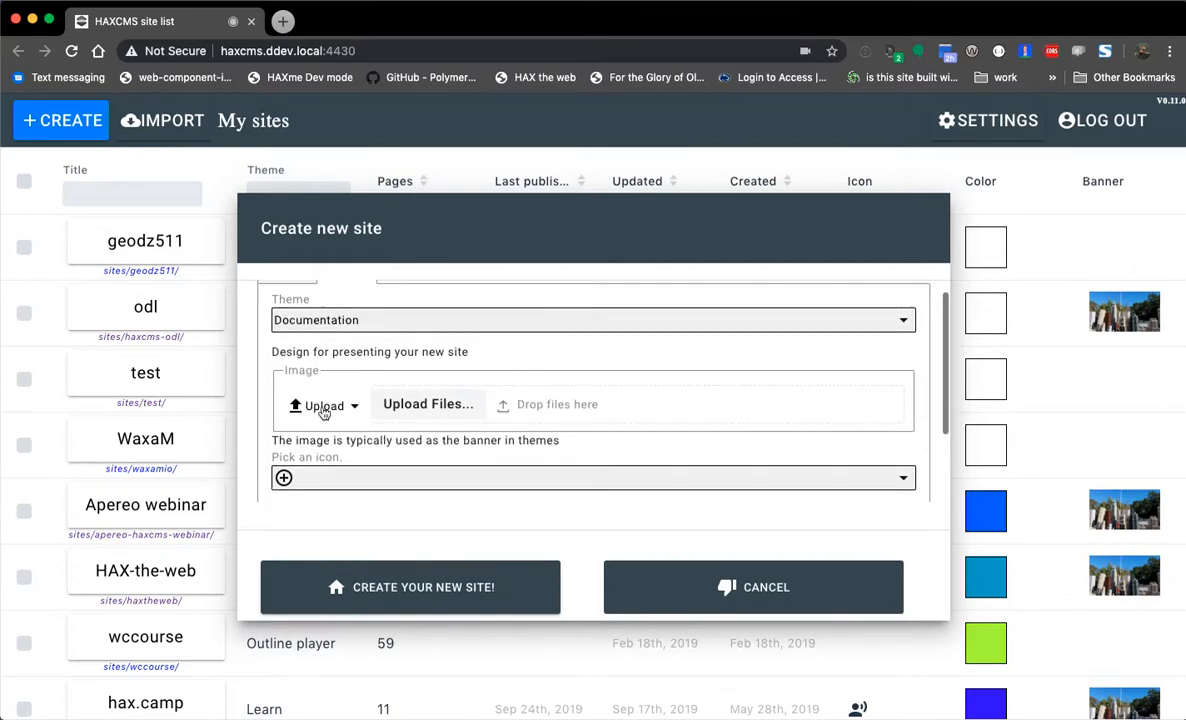
{"action": "scroll", "coordinate": [323, 413], "scroll_direction": "down", "scroll_amount": 1}
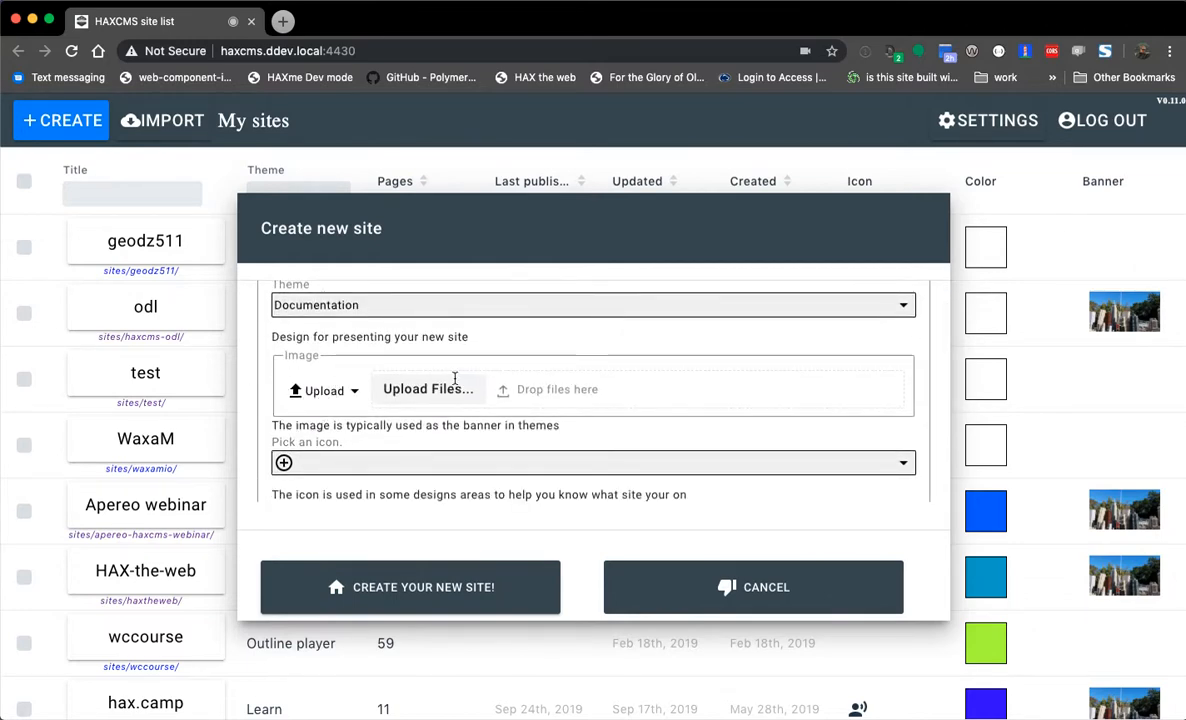
{"action": "scroll", "coordinate": [283, 377], "scroll_direction": "down", "scroll_amount": 2}
{"action": "left_click", "coordinate": [376, 428]}
{"action": "left_click", "coordinate": [334, 442]}
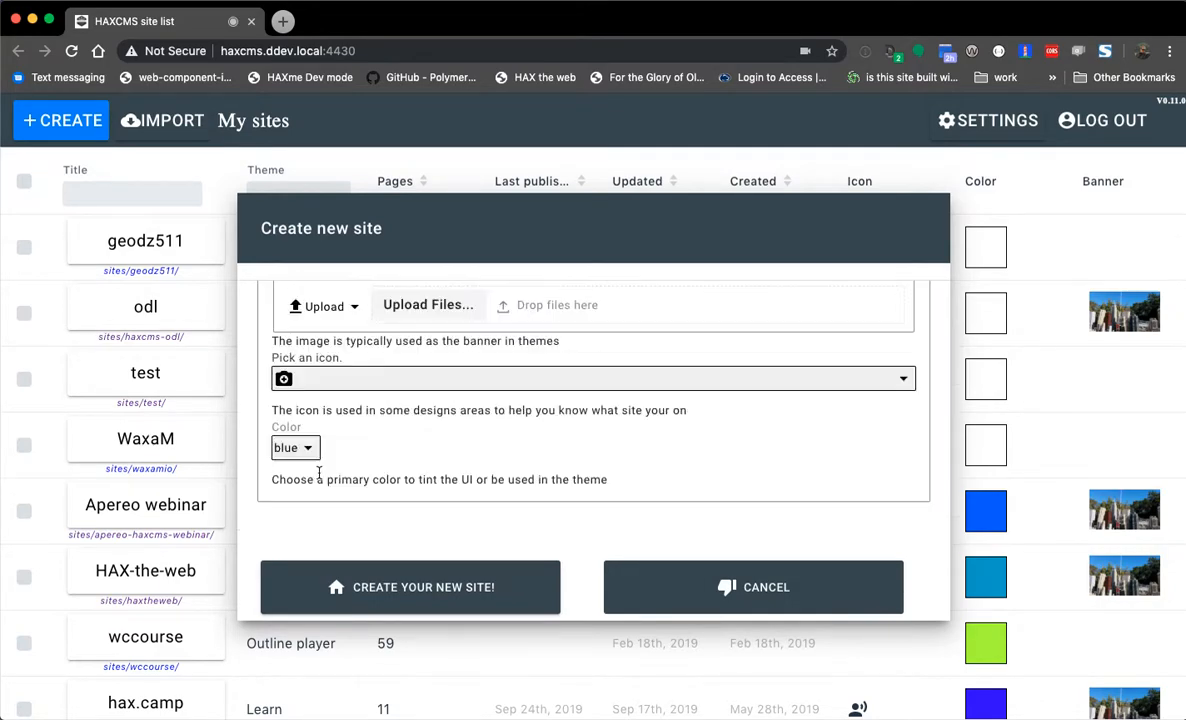
{"action": "left_click", "coordinate": [298, 448]}
{"action": "left_click", "coordinate": [291, 384]}
{"action": "left_click", "coordinate": [376, 594]}
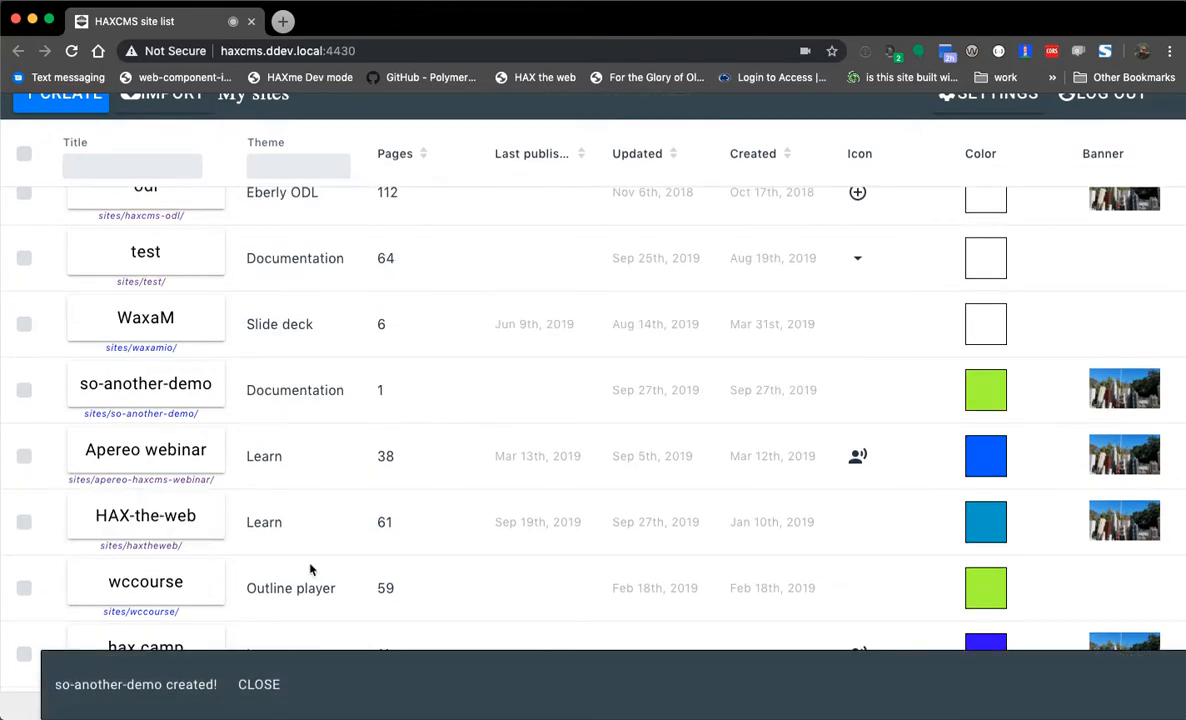
- Filter the site list by 'demo', open so-another-demo, and dismiss the logged-in notice
{"action": "scroll", "coordinate": [274, 569], "scroll_direction": "down", "scroll_amount": 3}
{"action": "scroll", "coordinate": [274, 569], "scroll_direction": "down", "scroll_amount": 2}
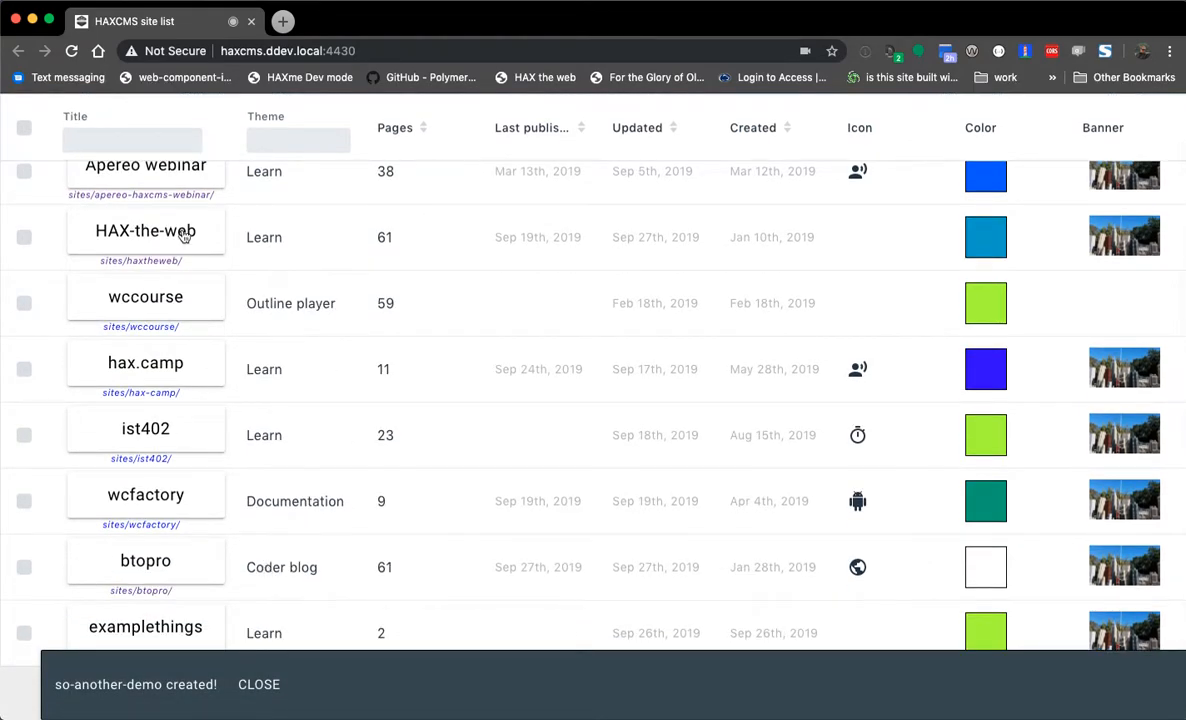
{"action": "left_click", "coordinate": [118, 139]}
{"action": "type", "text": "demo"}
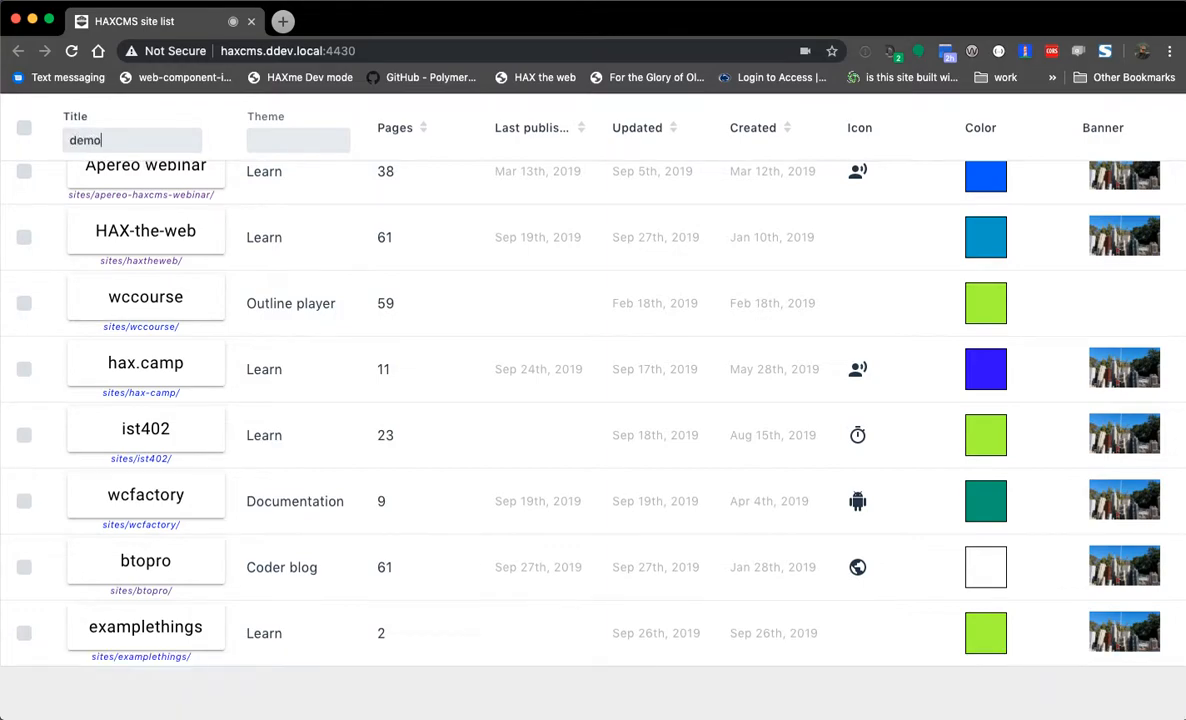
{"action": "left_click", "coordinate": [135, 201]}
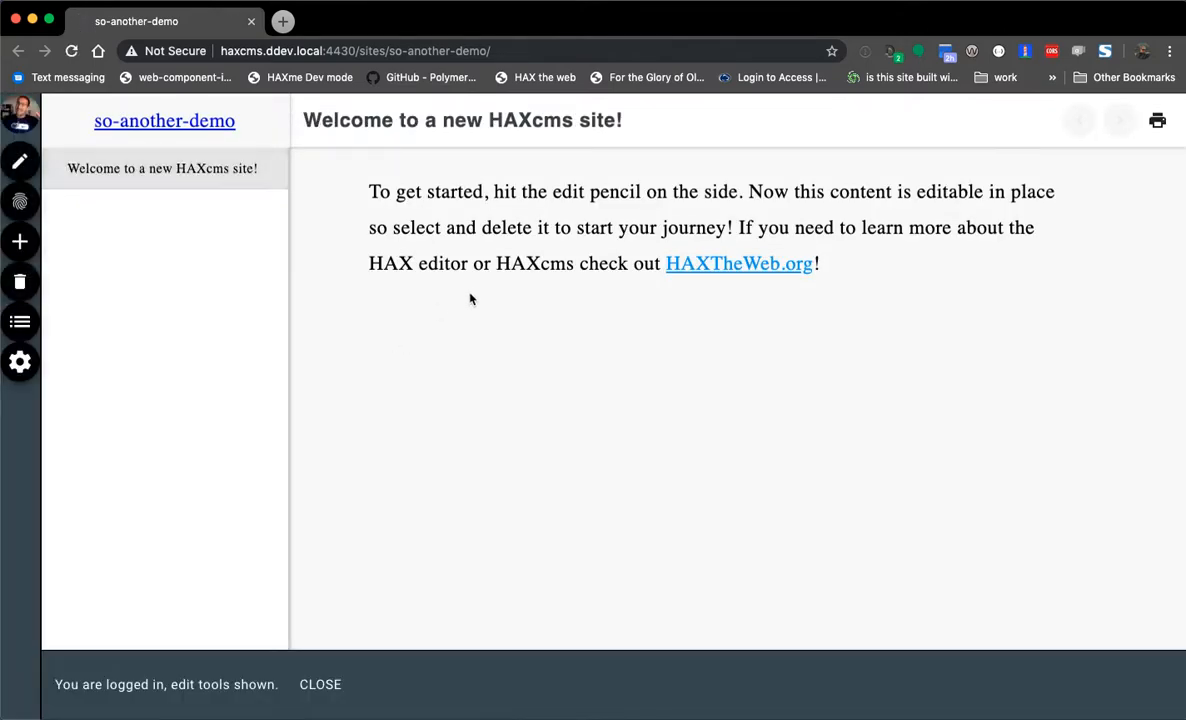
{"action": "left_click", "coordinate": [325, 684]}
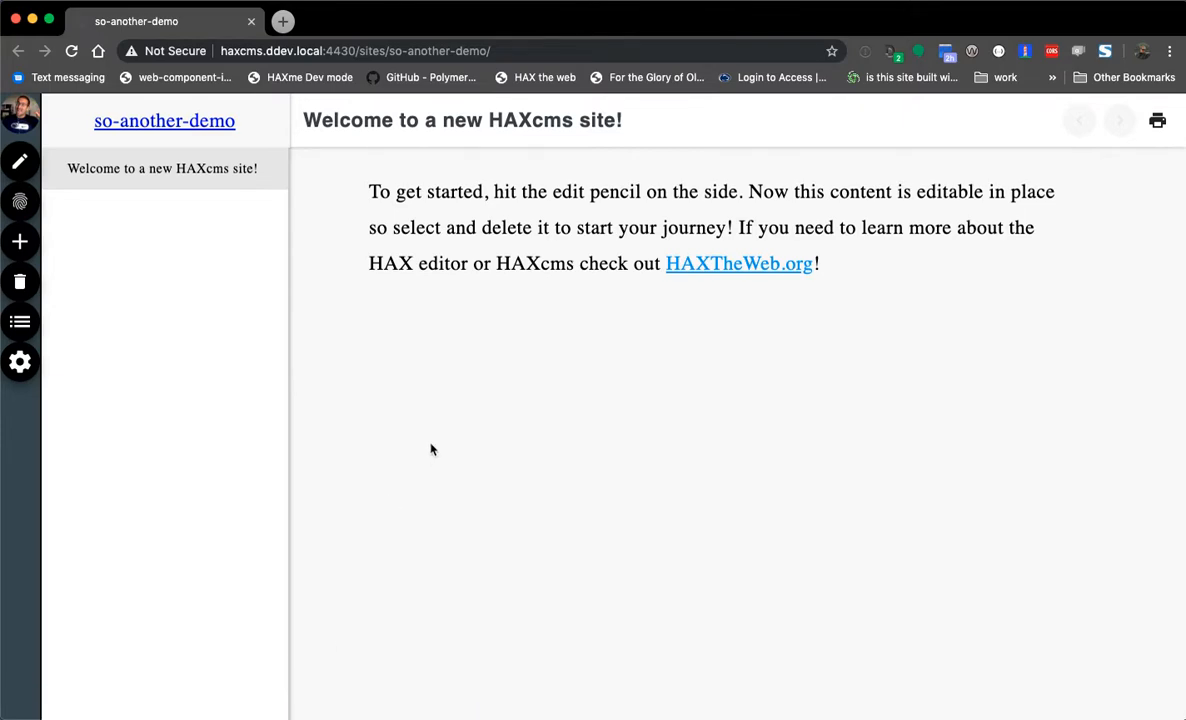
- Select the whole welcome paragraph on the new site's page, twice
{"action": "left_click_drag", "start_coordinate": [382, 193], "coordinate": [948, 275]}
{"action": "left_click", "coordinate": [707, 199]}
{"action": "left_click_drag", "start_coordinate": [367, 190], "coordinate": [945, 262]}
{"action": "left_click", "coordinate": [940, 264]}
- Add the dropped webcam photo as a plain image below the welcome paragraph and save
{"action": "left_click", "coordinate": [20, 161]}
{"action": "left_click", "coordinate": [427, 233]}
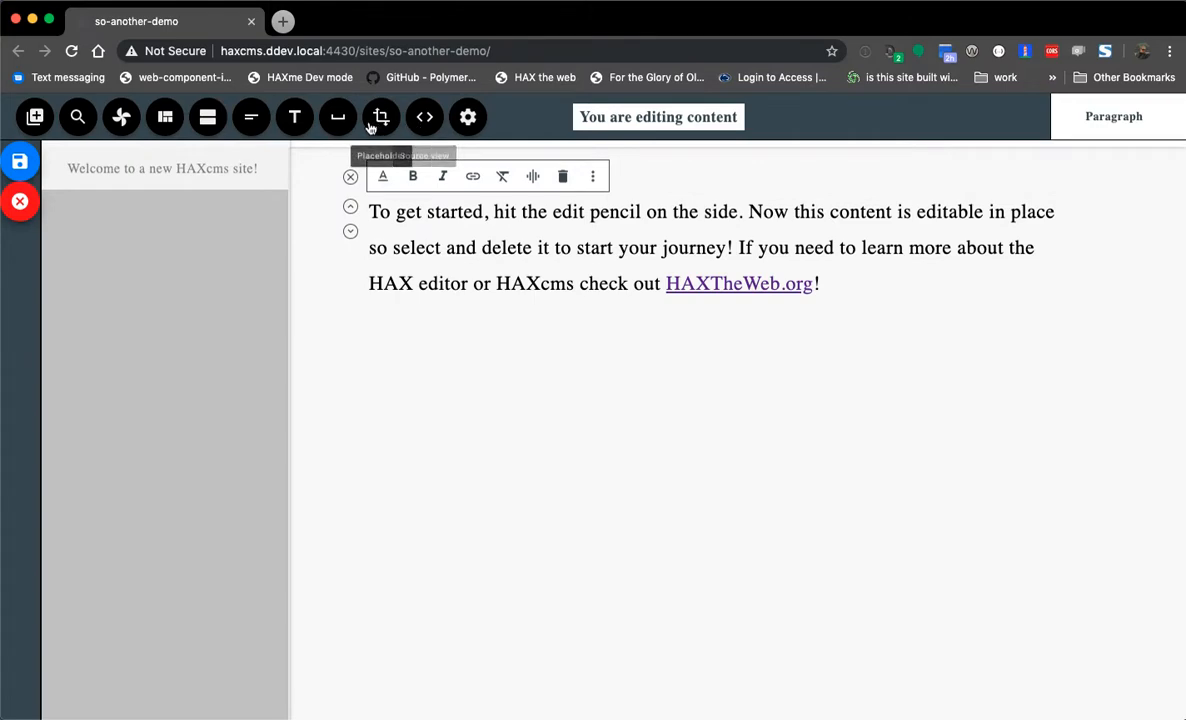
{"action": "left_click", "coordinate": [383, 122]}
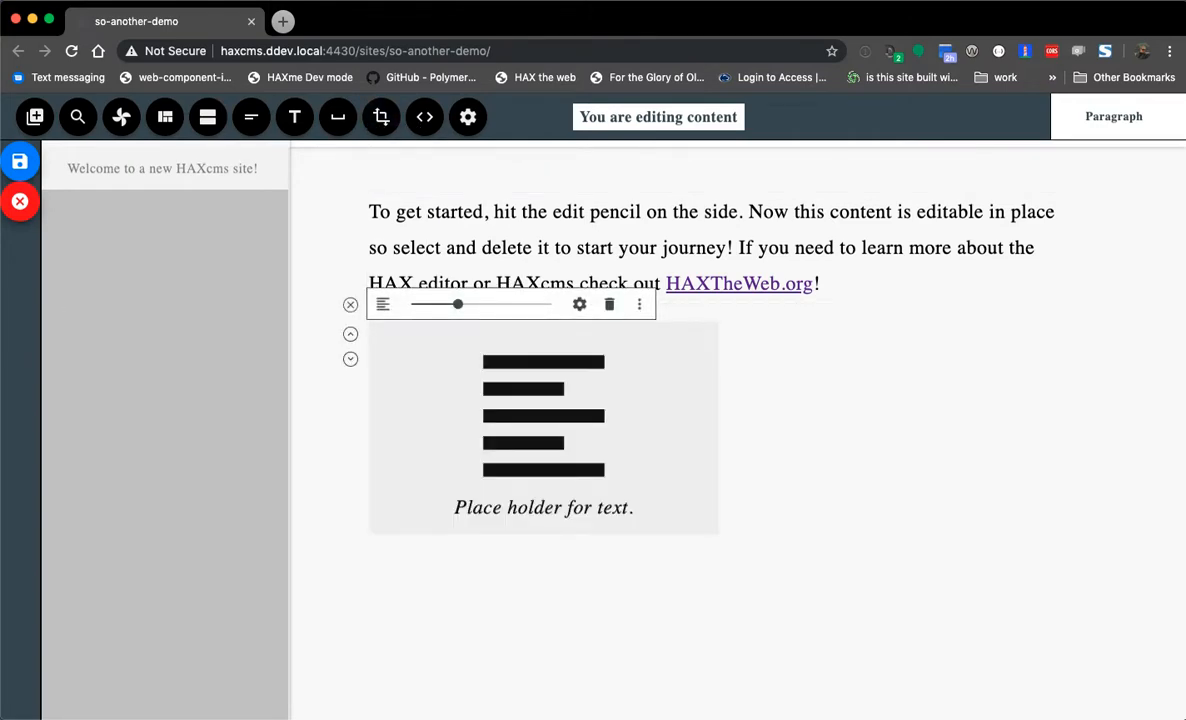
{"action": "left_click_drag", "start_coordinate": [1180, 560], "coordinate": [600, 410]}
{"action": "left_click", "coordinate": [352, 305]}
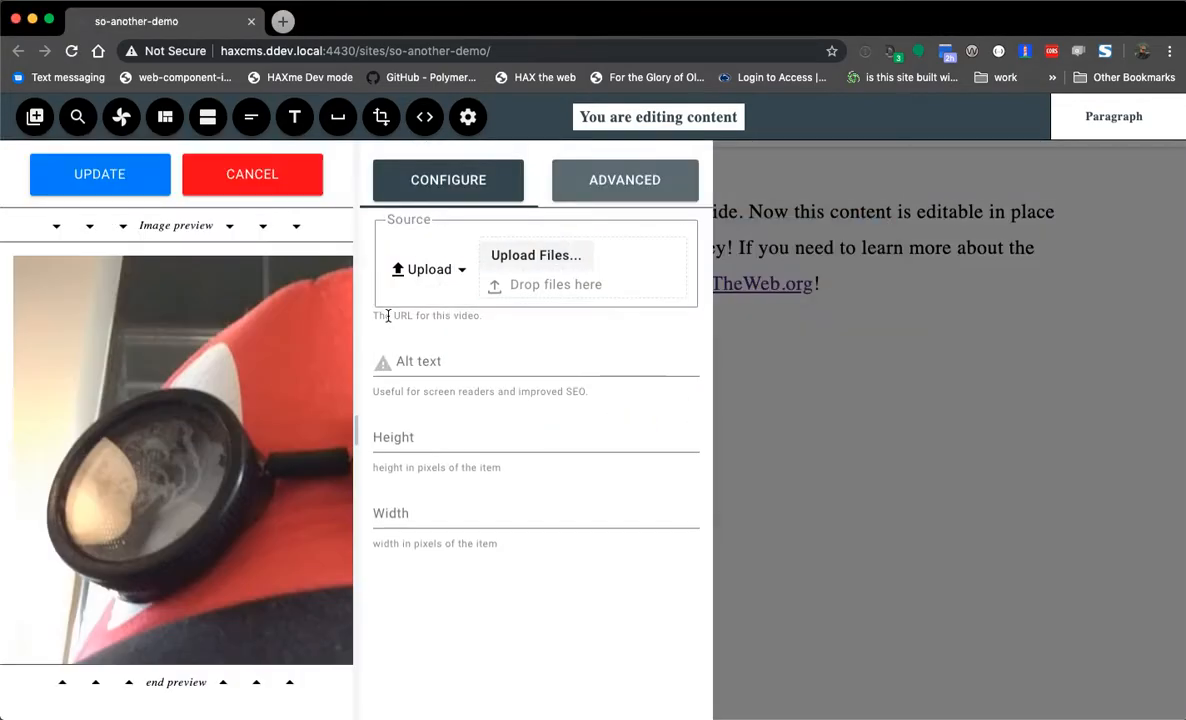
{"action": "left_click", "coordinate": [132, 192]}
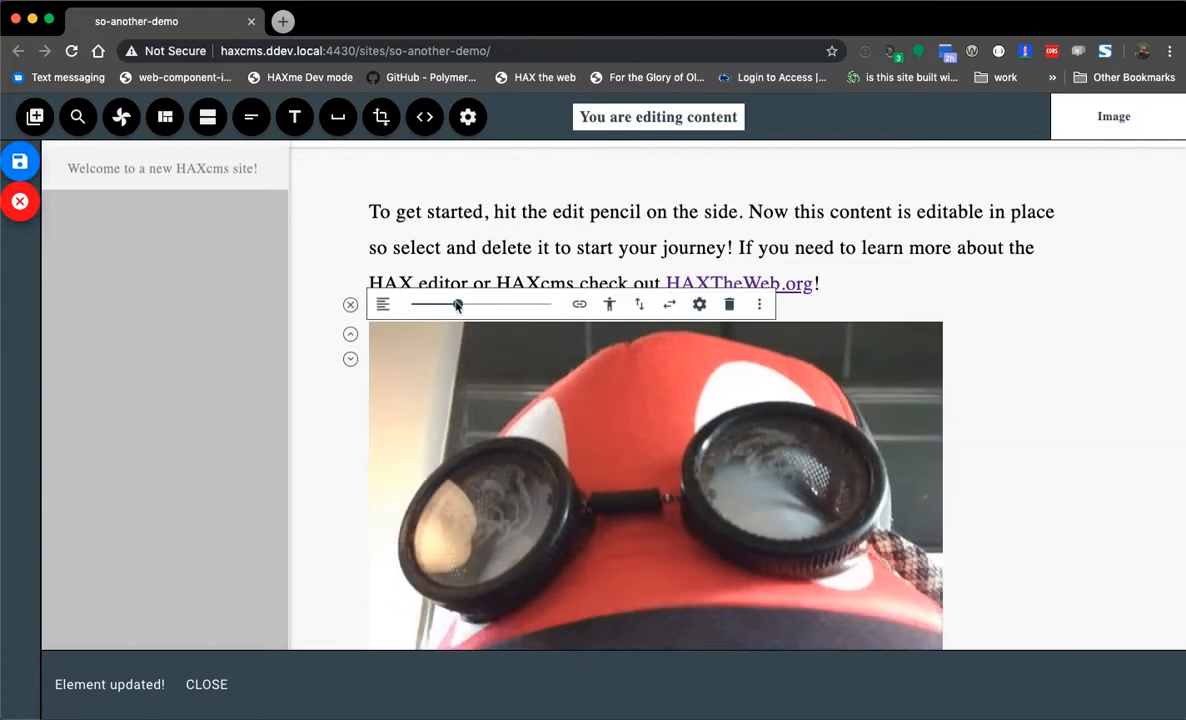
{"action": "left_click", "coordinate": [19, 161]}
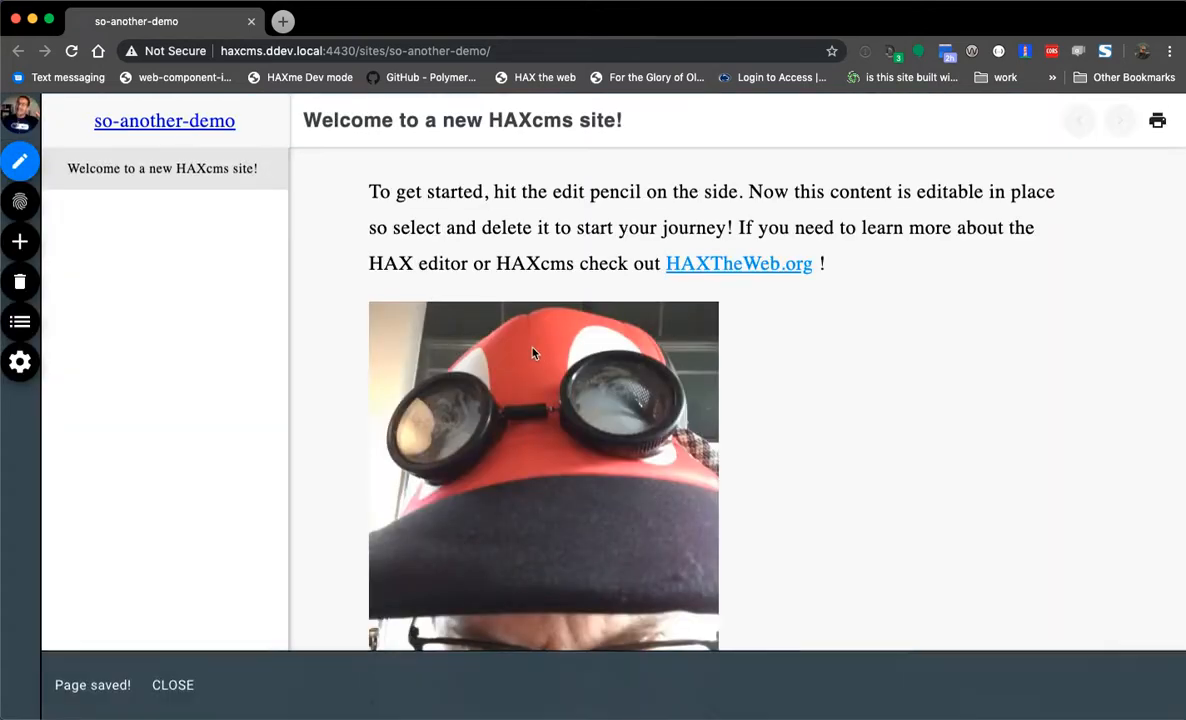
- Delete the welcome paragraph from the so-another-demo home page
{"action": "left_click", "coordinate": [19, 161]}
{"action": "left_click", "coordinate": [630, 238]}
{"action": "left_click", "coordinate": [561, 176]}
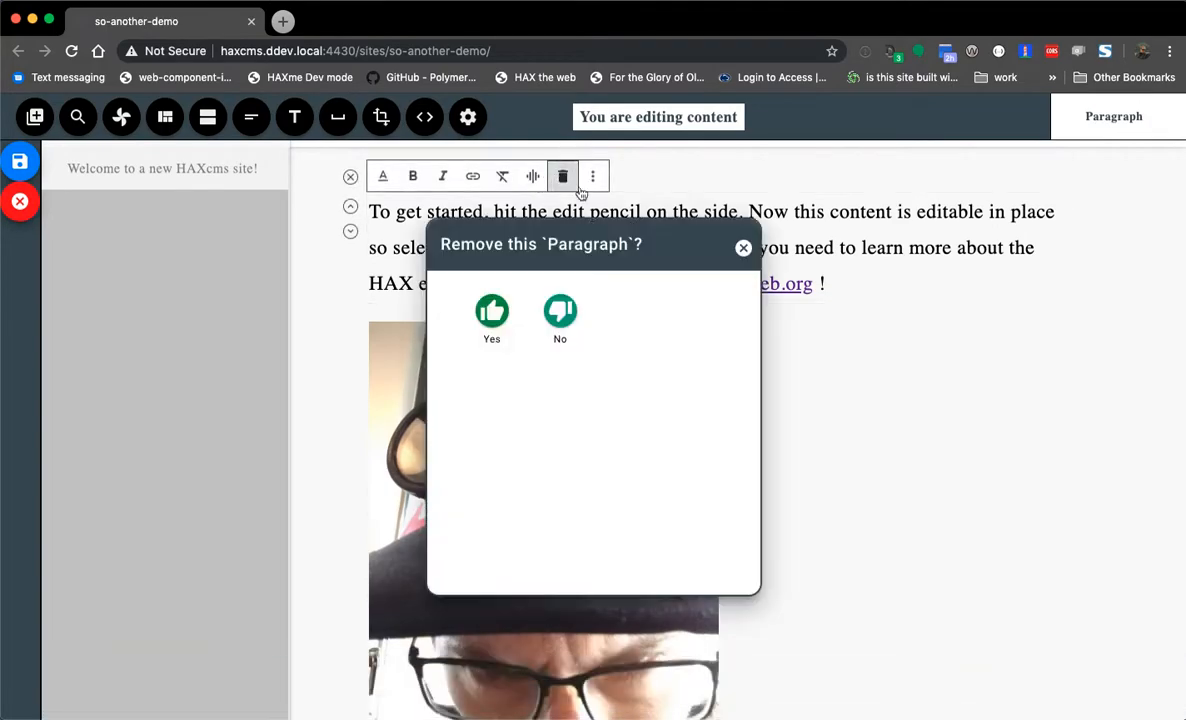
{"action": "left_click", "coordinate": [490, 310]}
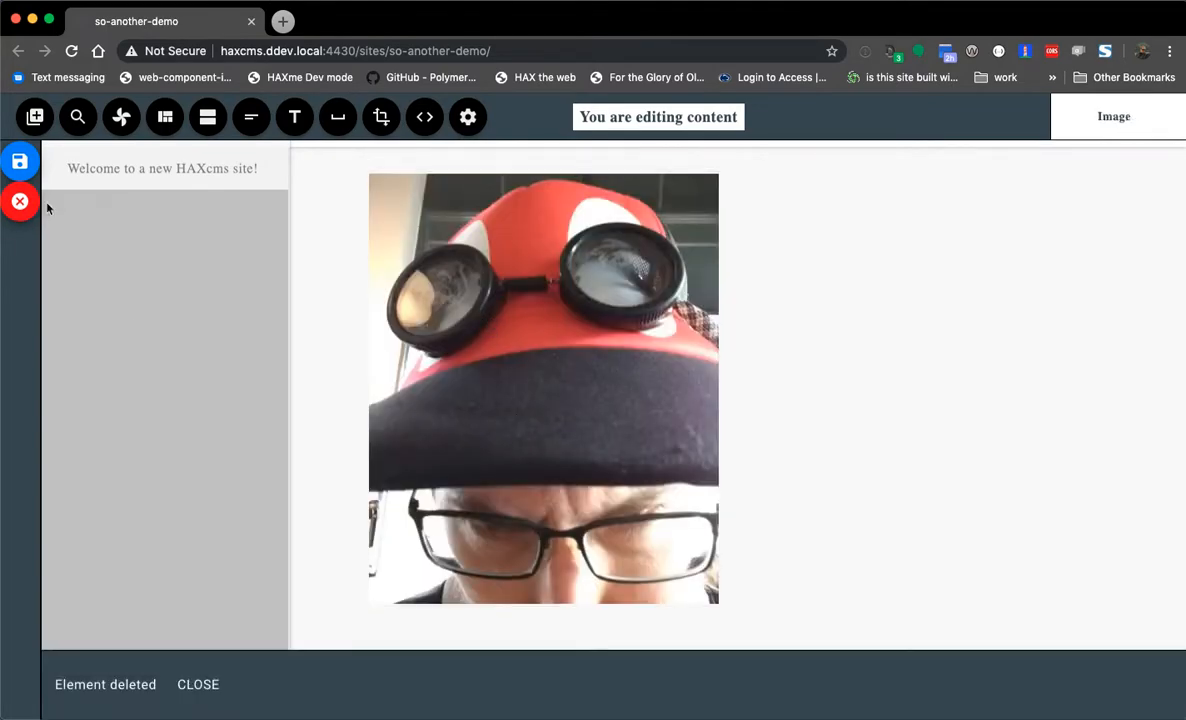
- Insert a three-column 33% layout with a plain image in the first column
{"action": "left_click", "coordinate": [165, 117]}
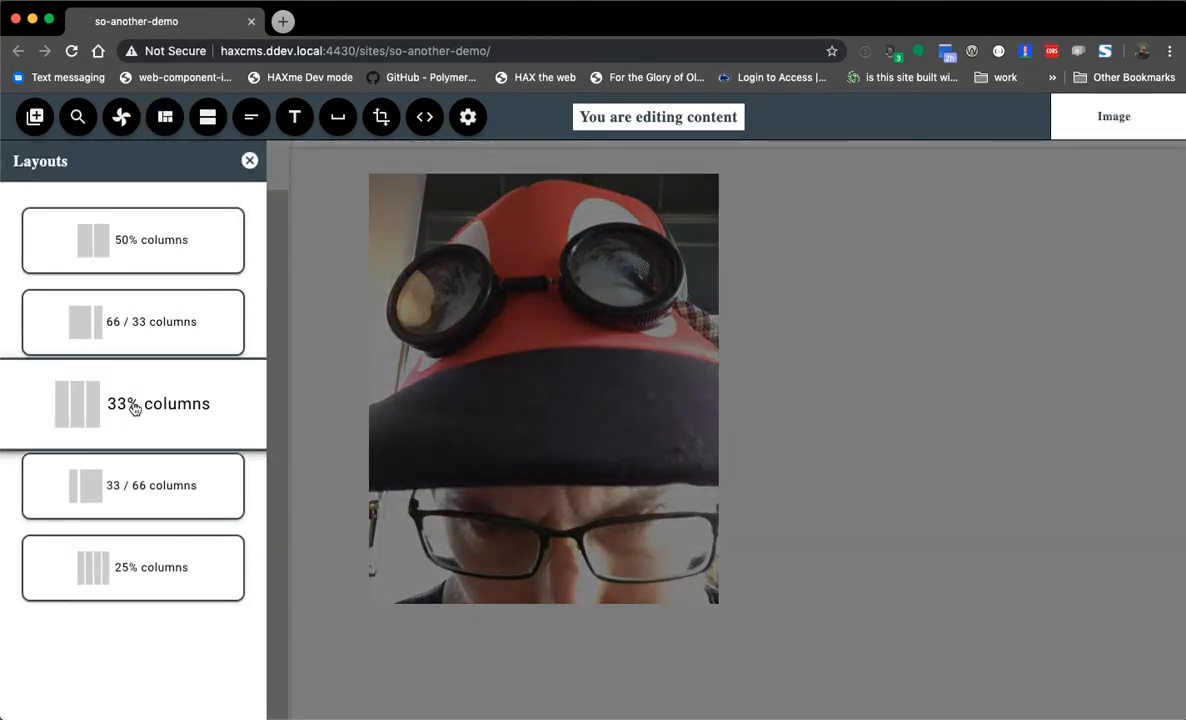
{"action": "left_click", "coordinate": [140, 405]}
{"action": "left_click_drag", "start_coordinate": [85, 486], "coordinate": [500, 570]}
{"action": "mouse_move", "coordinate": [2, 534]}
{"action": "left_mouse_down"}
{"action": "mouse_move", "coordinate": [376, 478]}
{"action": "mouse_move", "coordinate": [2, 534]}
{"action": "left_mouse_up"}
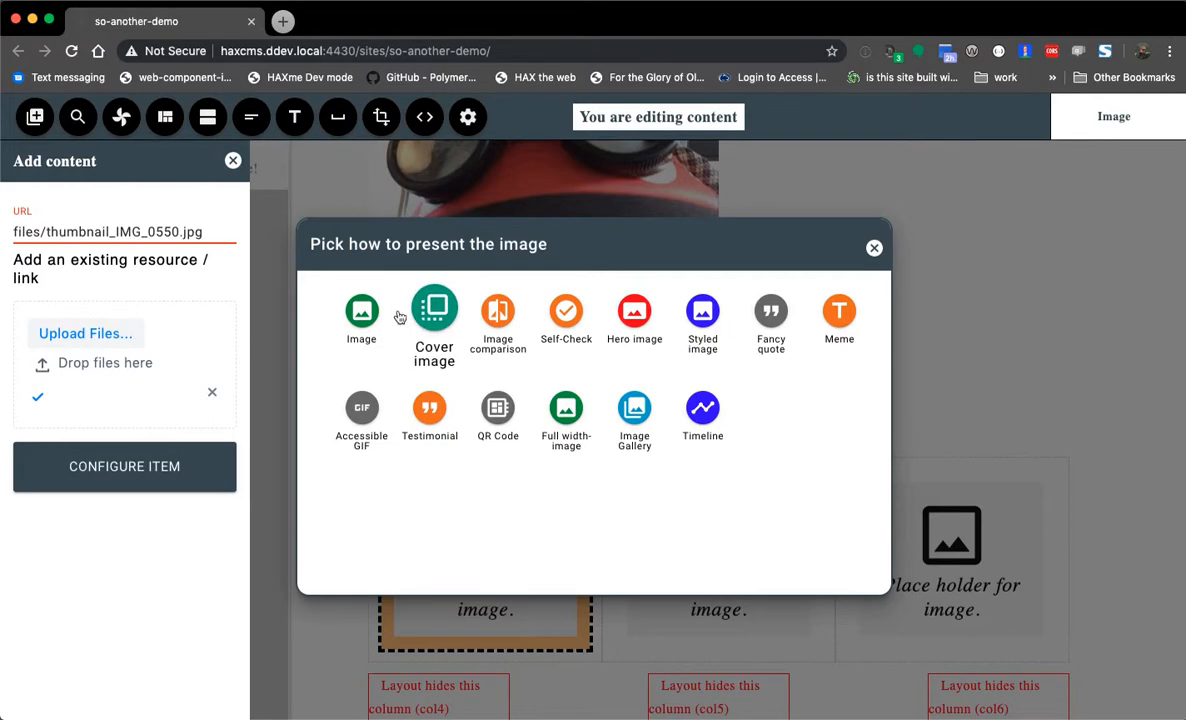
{"action": "left_click", "coordinate": [348, 305]}
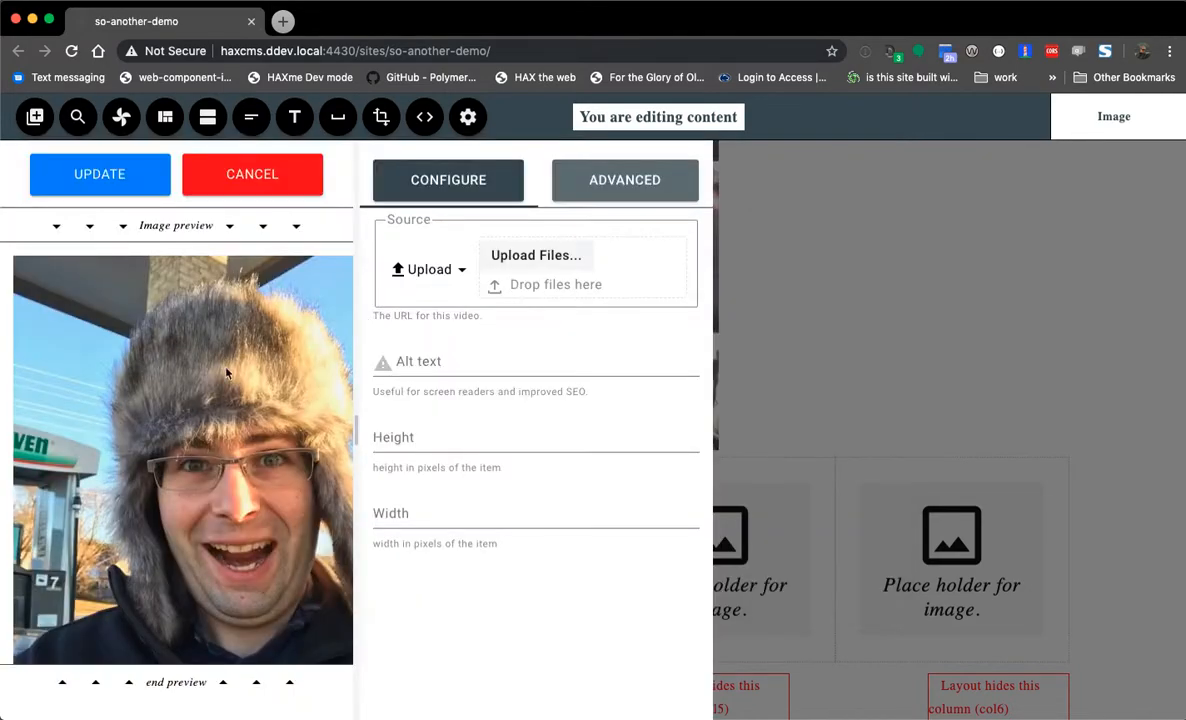
{"action": "left_click", "coordinate": [95, 180]}
{"action": "left_click", "coordinate": [437, 482]}
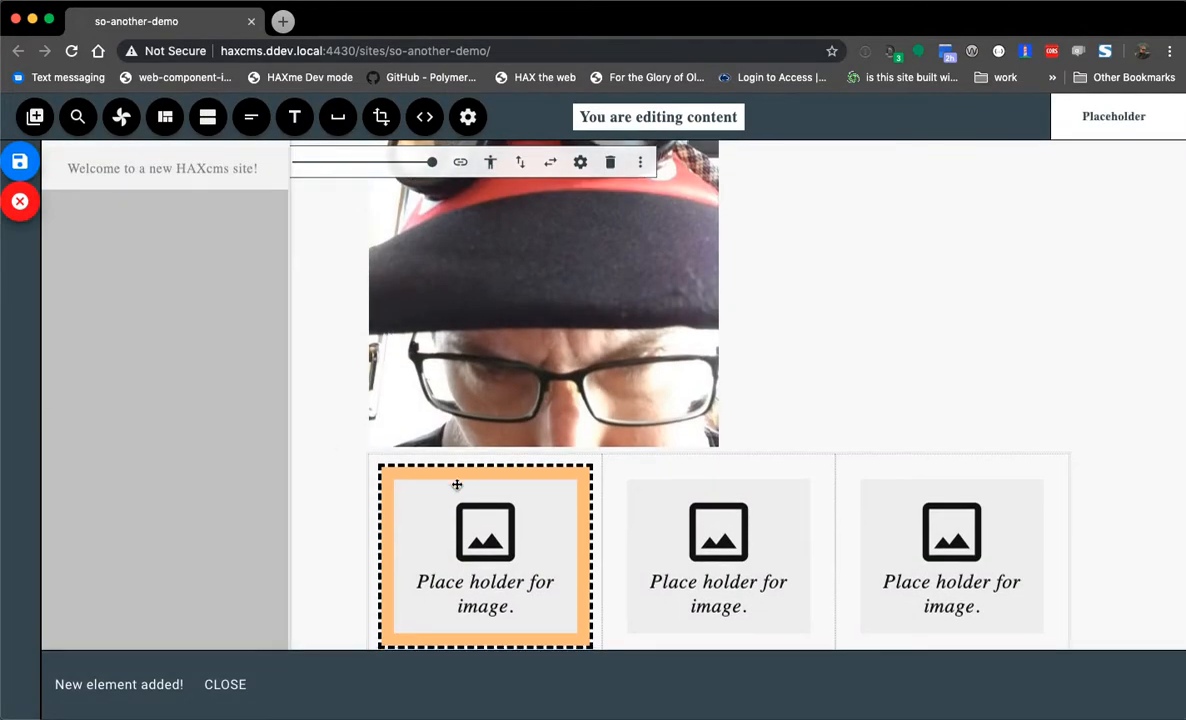
{"action": "left_click", "coordinate": [717, 503]}
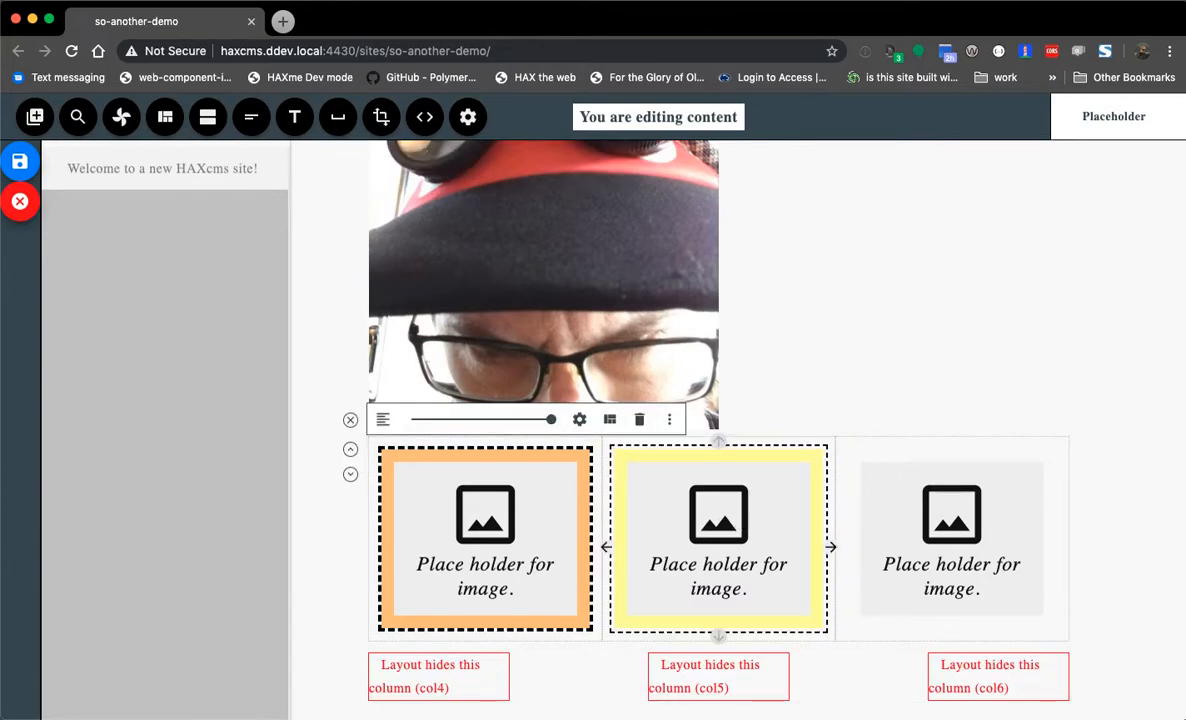
{"action": "left_click", "coordinate": [435, 376]}
{"action": "scroll", "coordinate": [435, 376], "scroll_direction": "up", "scroll_amount": 3}
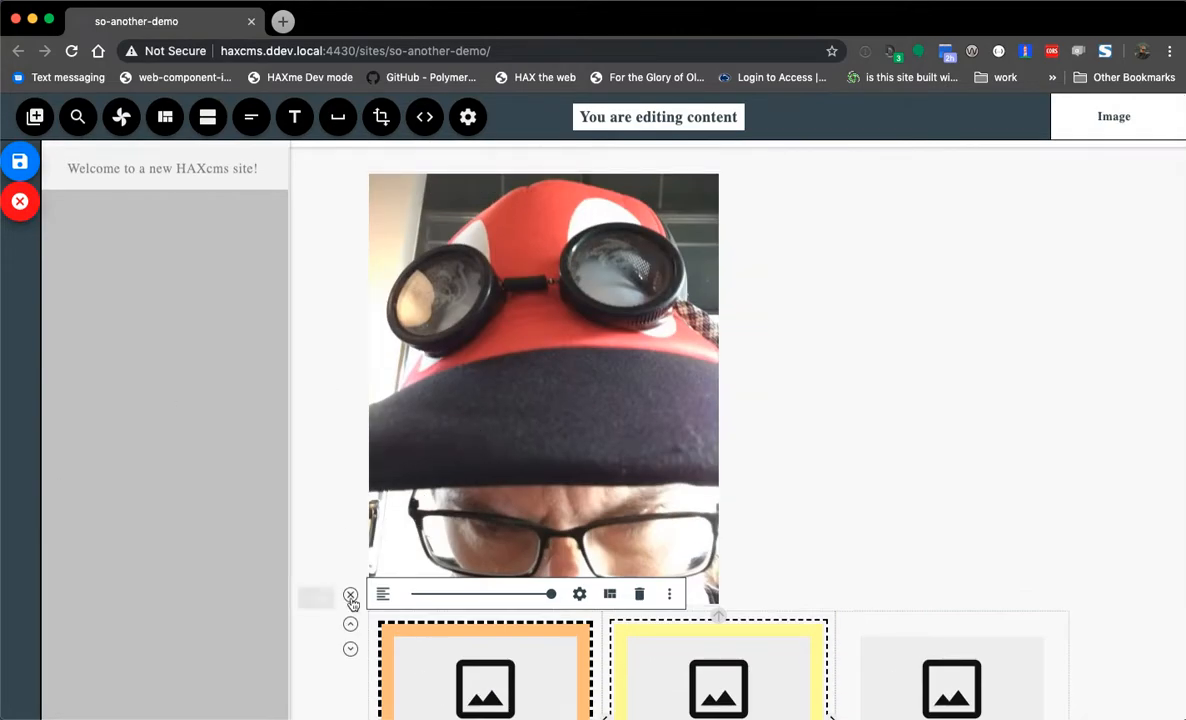
- Add the Example Lesson quiz template, save the page, and open the site outline editor
{"action": "left_click", "coordinate": [166, 117]}
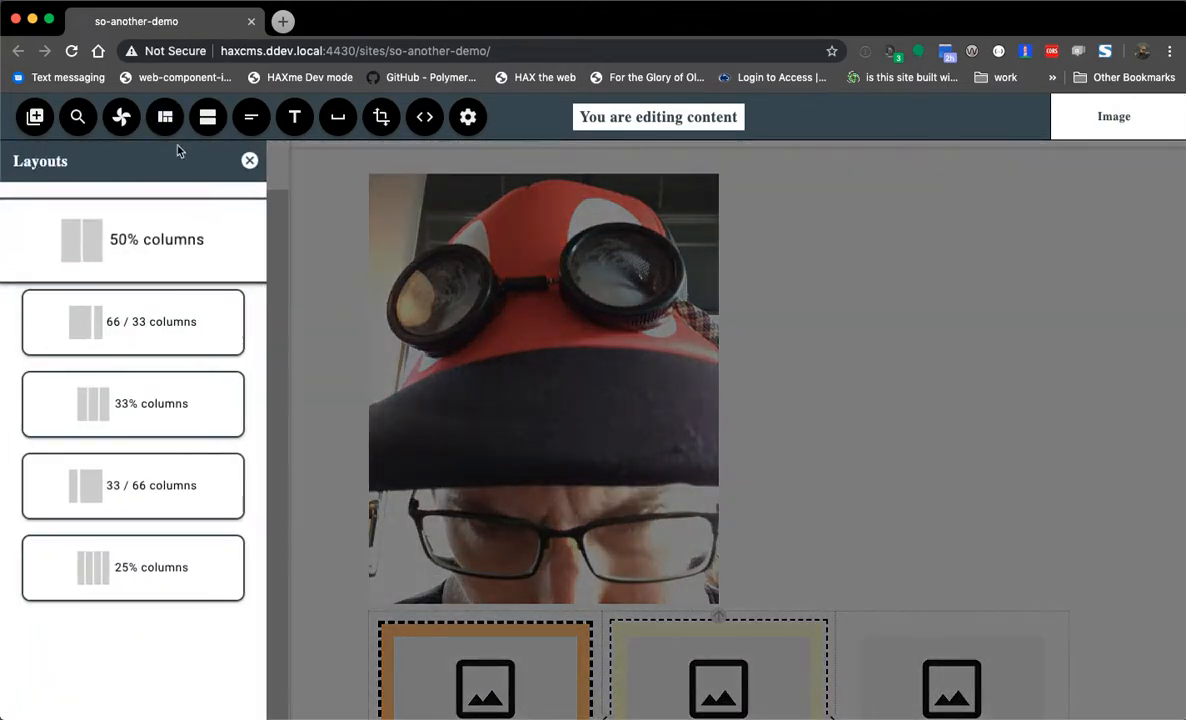
{"action": "left_click", "coordinate": [206, 117]}
{"action": "left_click", "coordinate": [119, 243]}
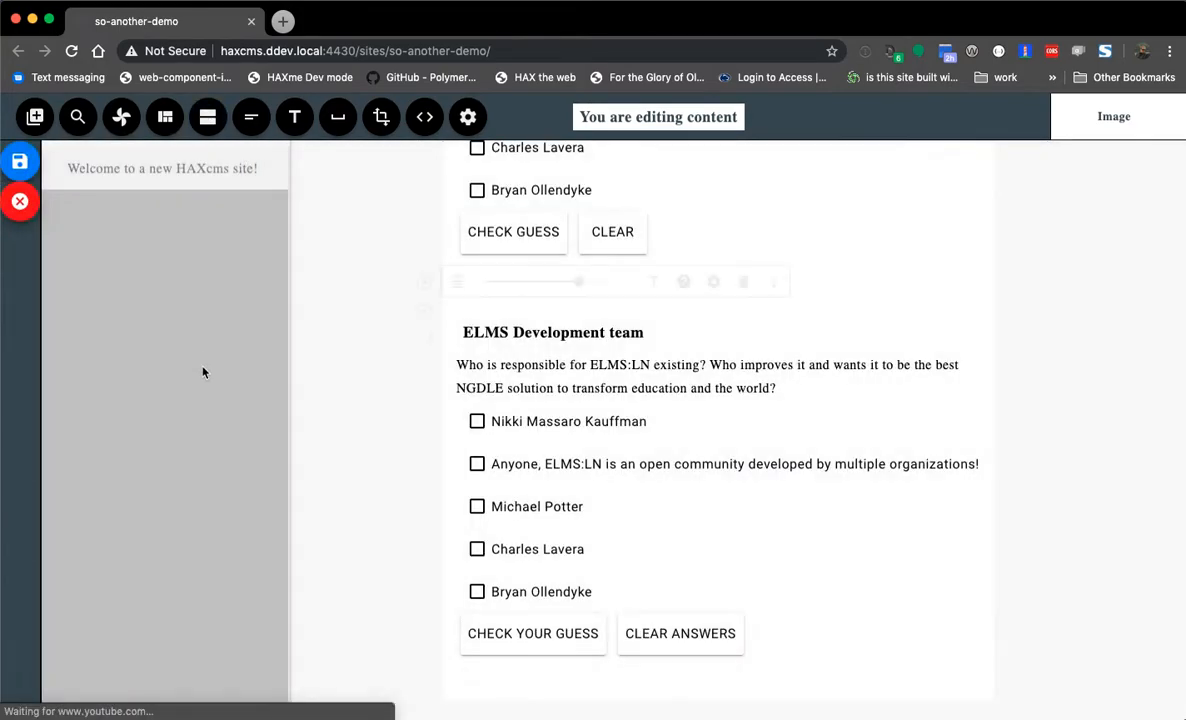
{"action": "left_click", "coordinate": [713, 282]}
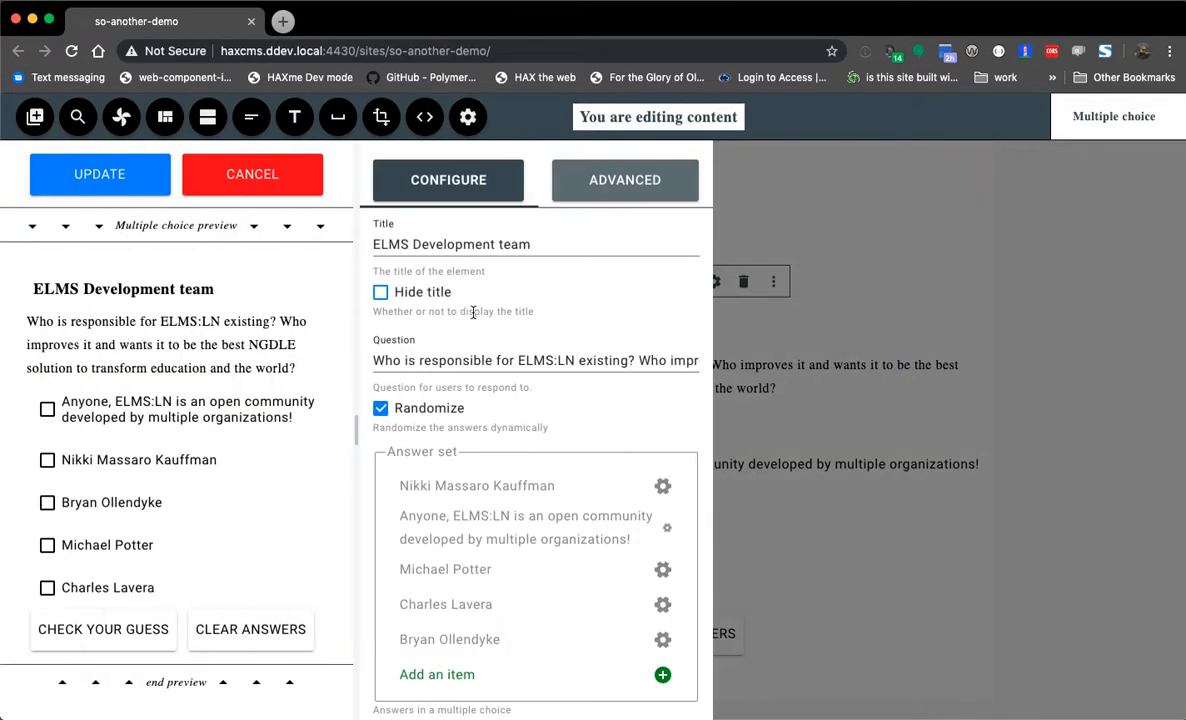
{"action": "left_click", "coordinate": [236, 172]}
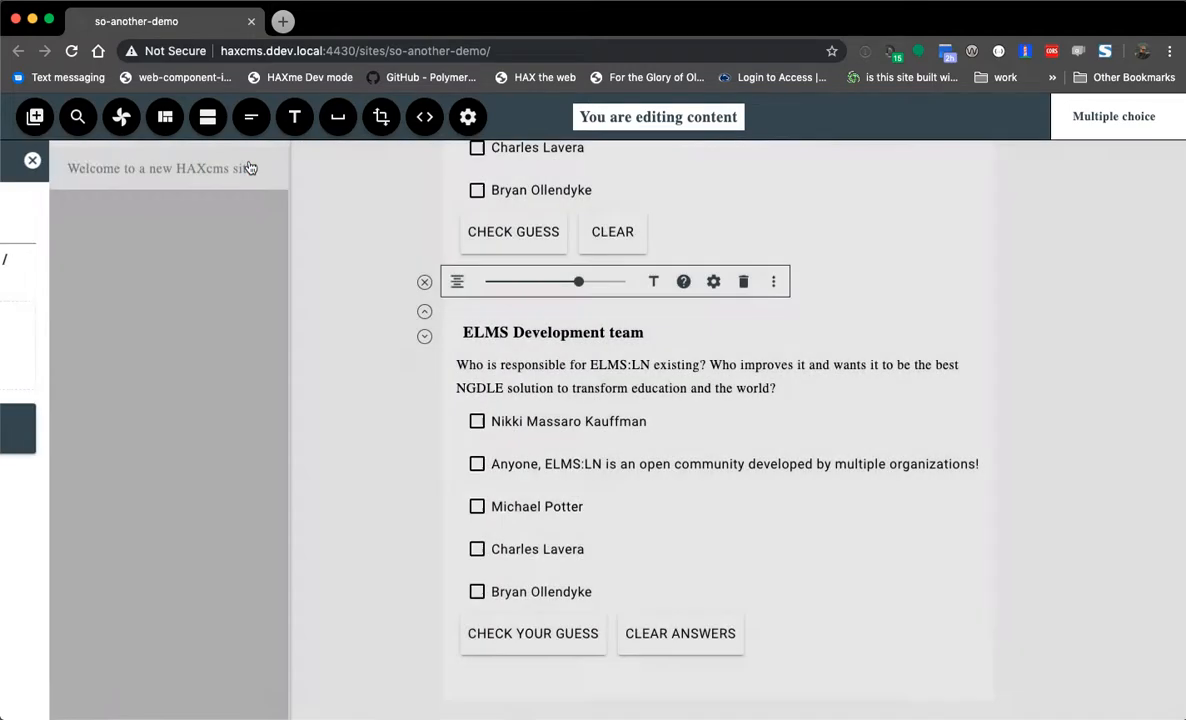
{"action": "left_click", "coordinate": [20, 160]}
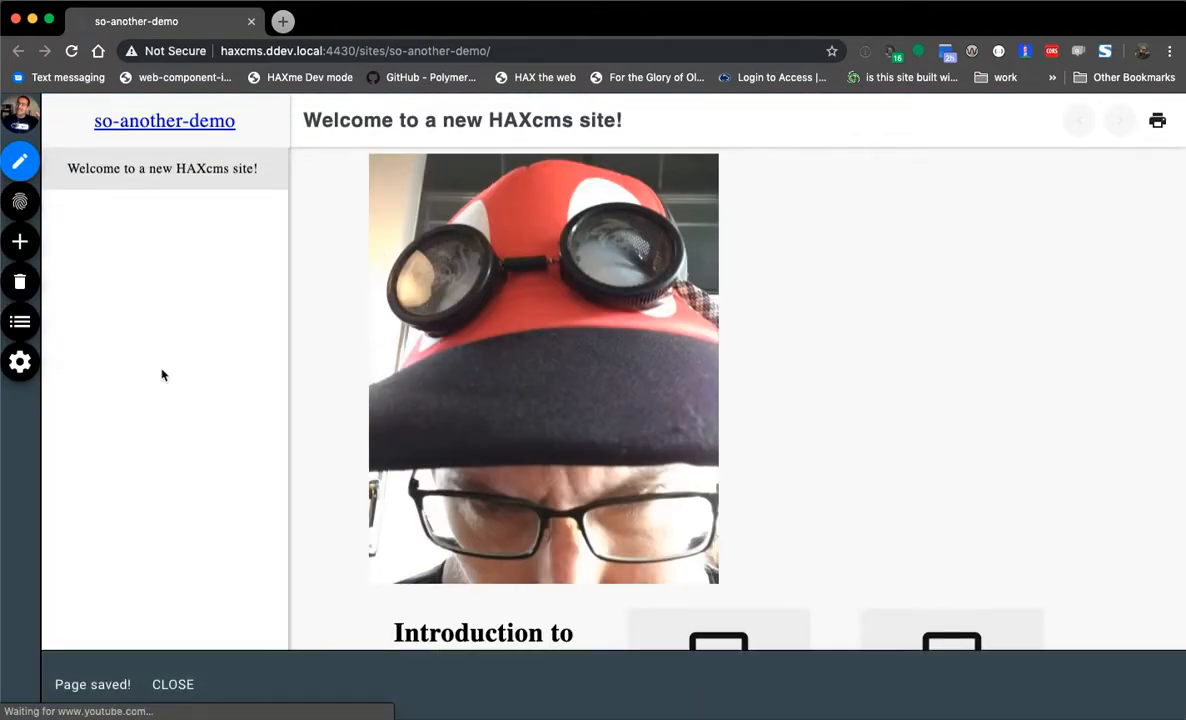
{"action": "left_click", "coordinate": [24, 321]}
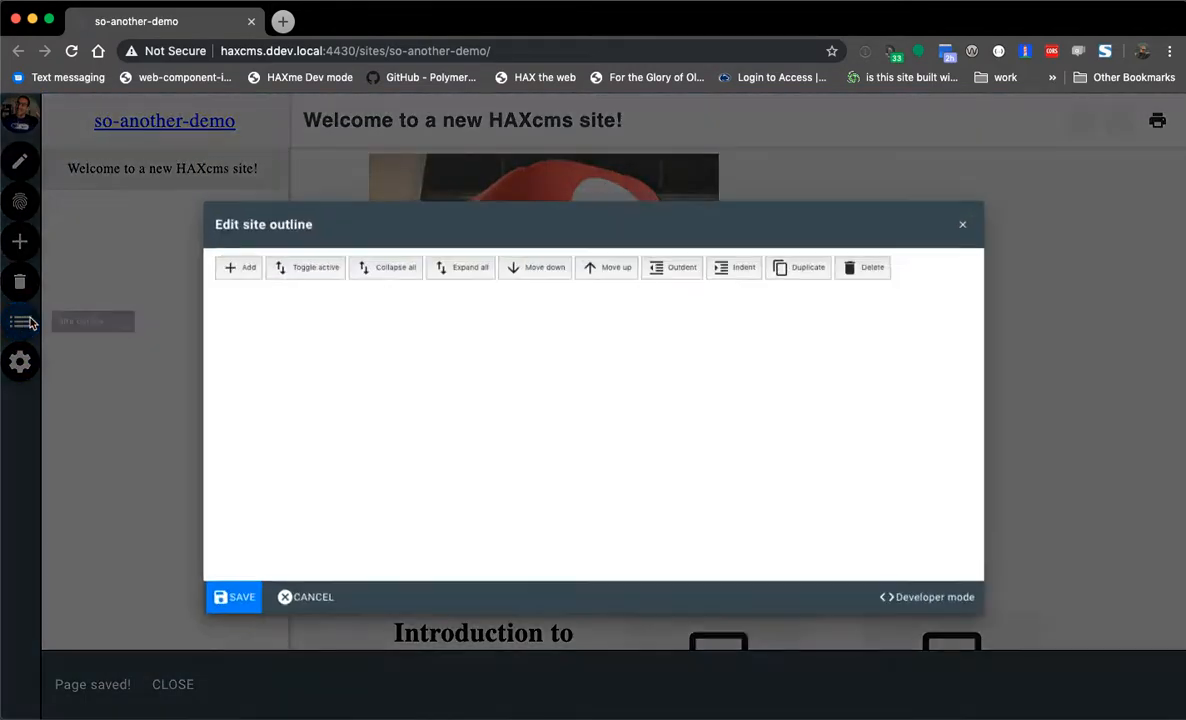
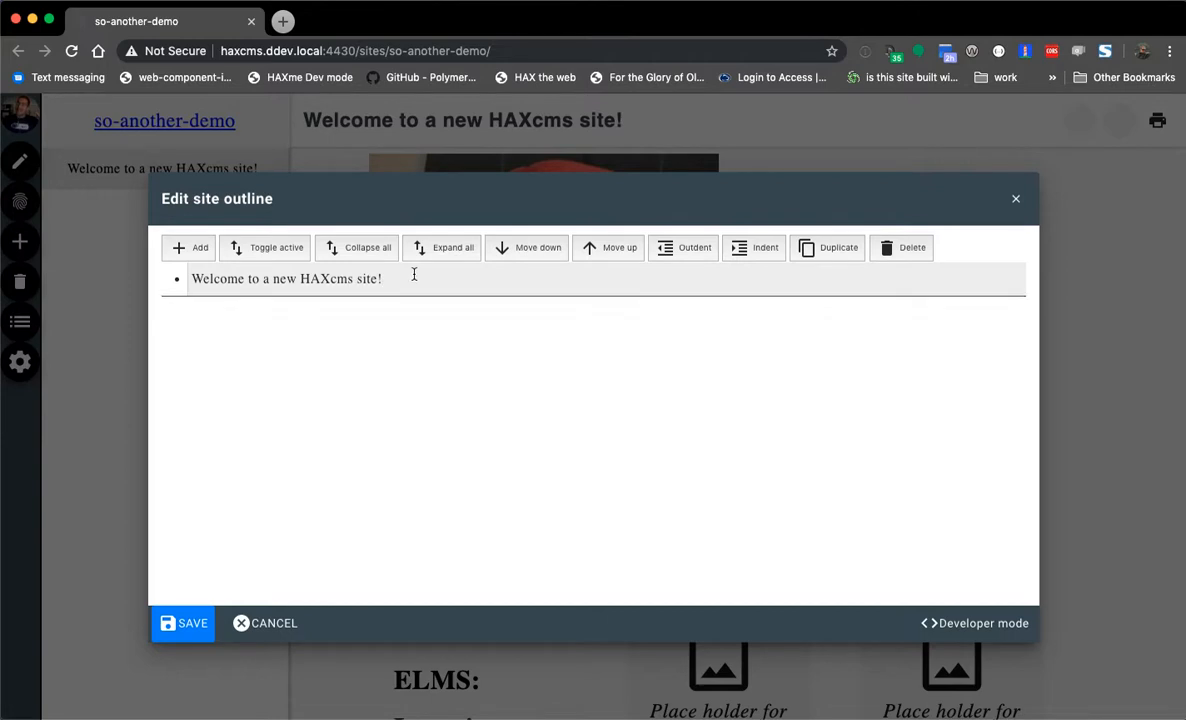
- Trim the outline item's title down to just 'Welcome'
{"action": "left_click_drag", "start_coordinate": [413, 273], "coordinate": [210, 265]}
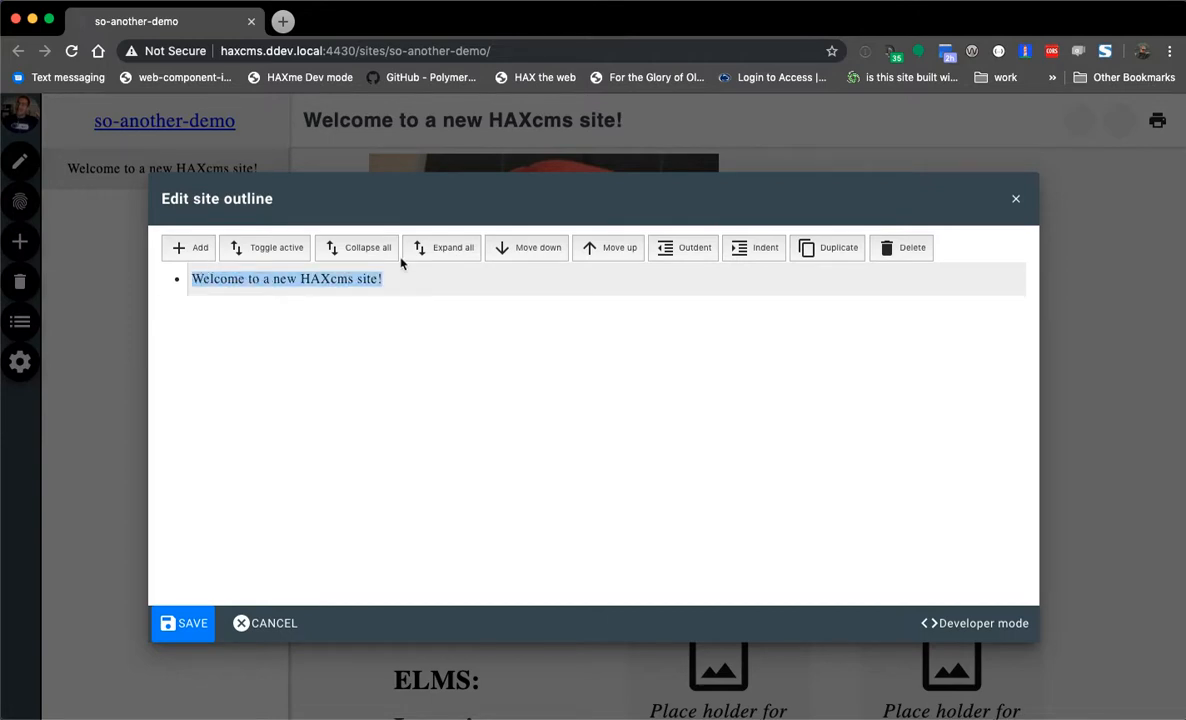
{"action": "left_click_drag", "start_coordinate": [390, 278], "coordinate": [249, 278]}
{"action": "key", "text": "BackSpace"}
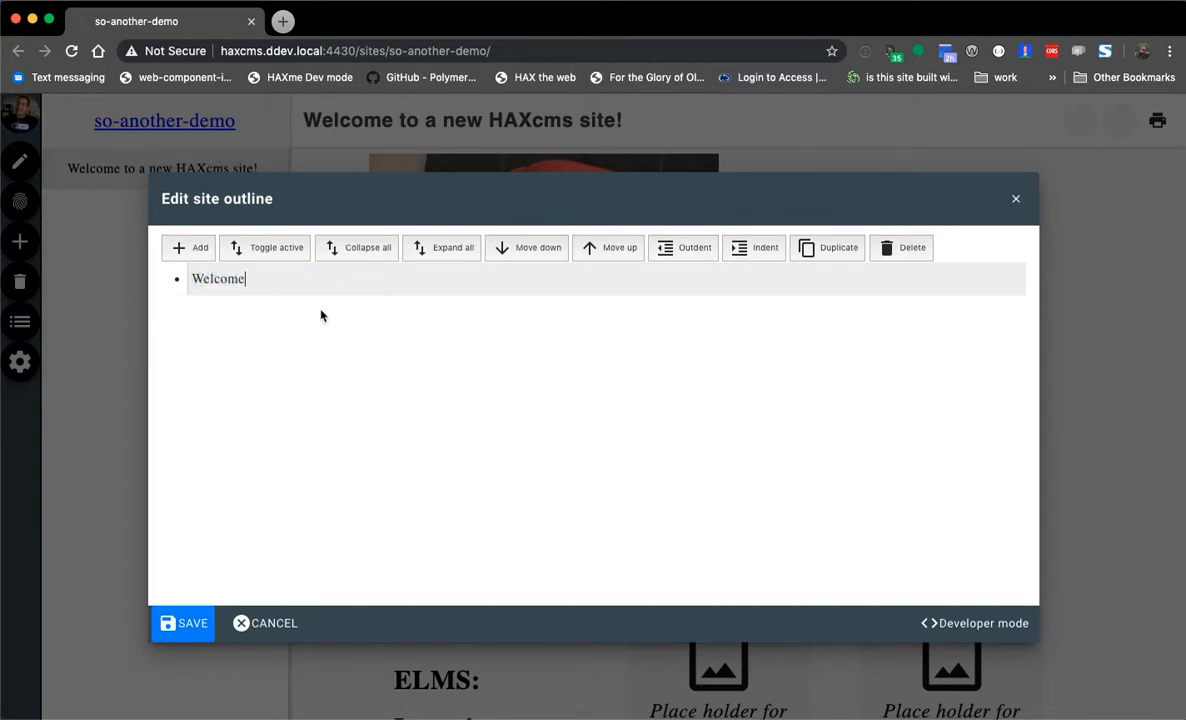
- Save the outline, view the Welcome page, and return to the site outline editor
{"action": "left_click", "coordinate": [180, 623]}
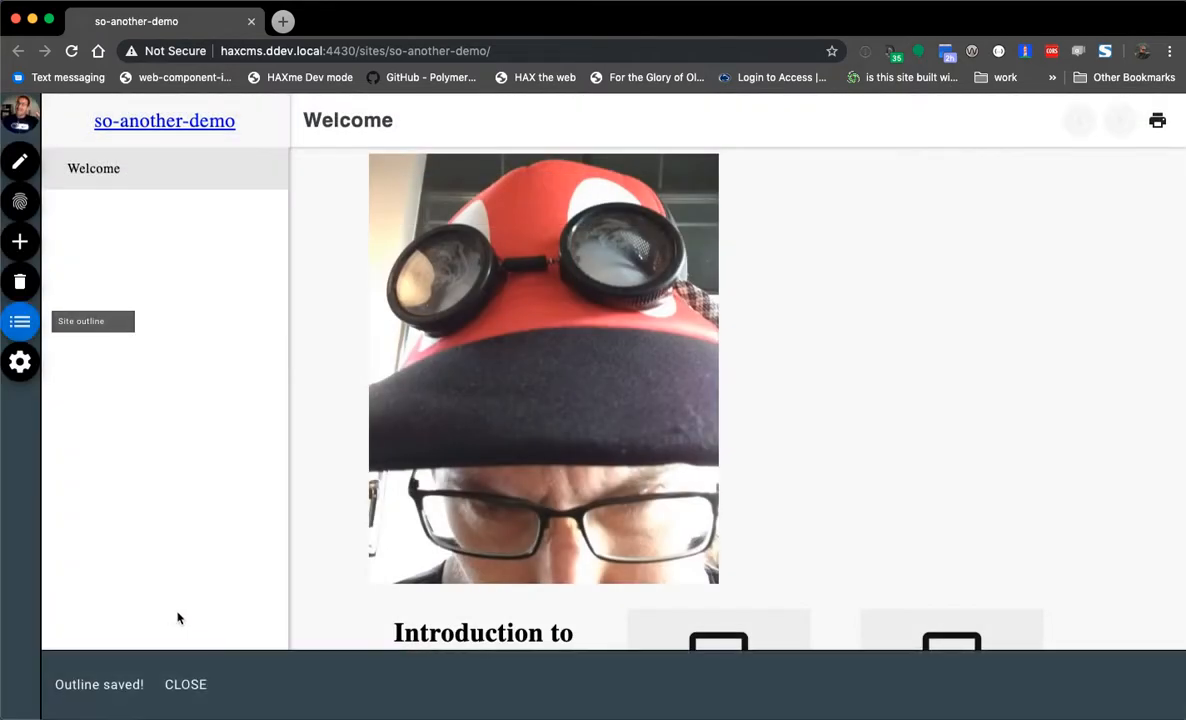
{"action": "left_click", "coordinate": [126, 169]}
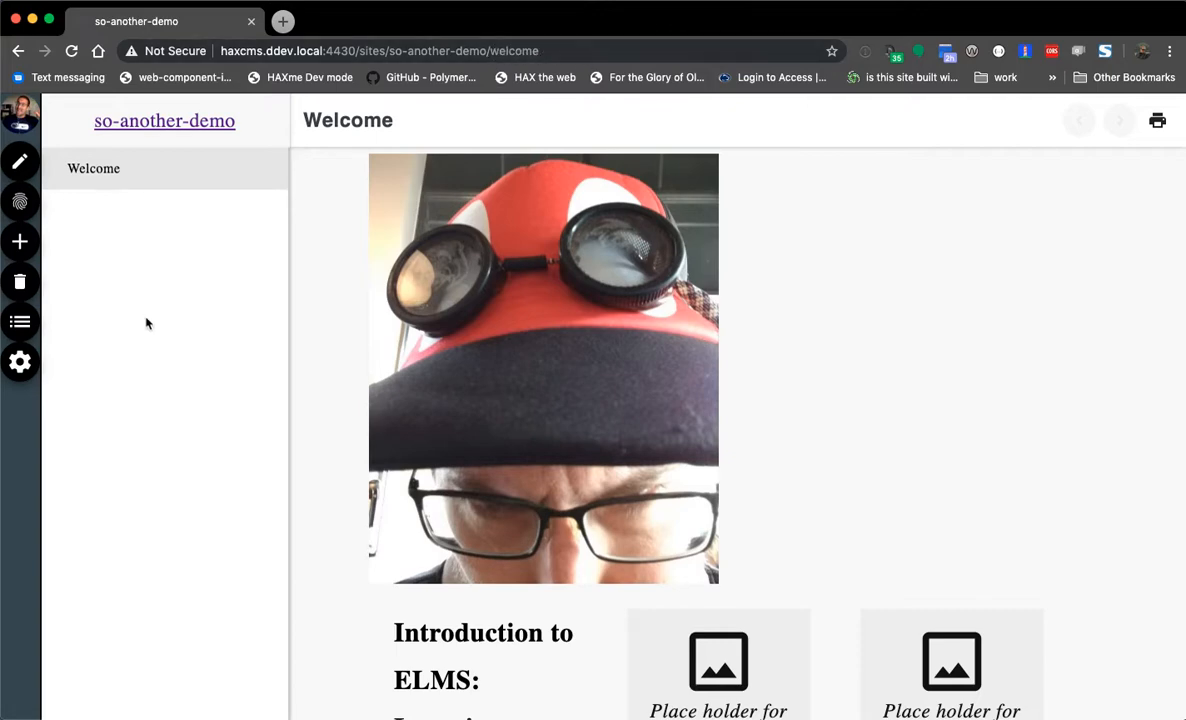
{"action": "left_click", "coordinate": [20, 320]}
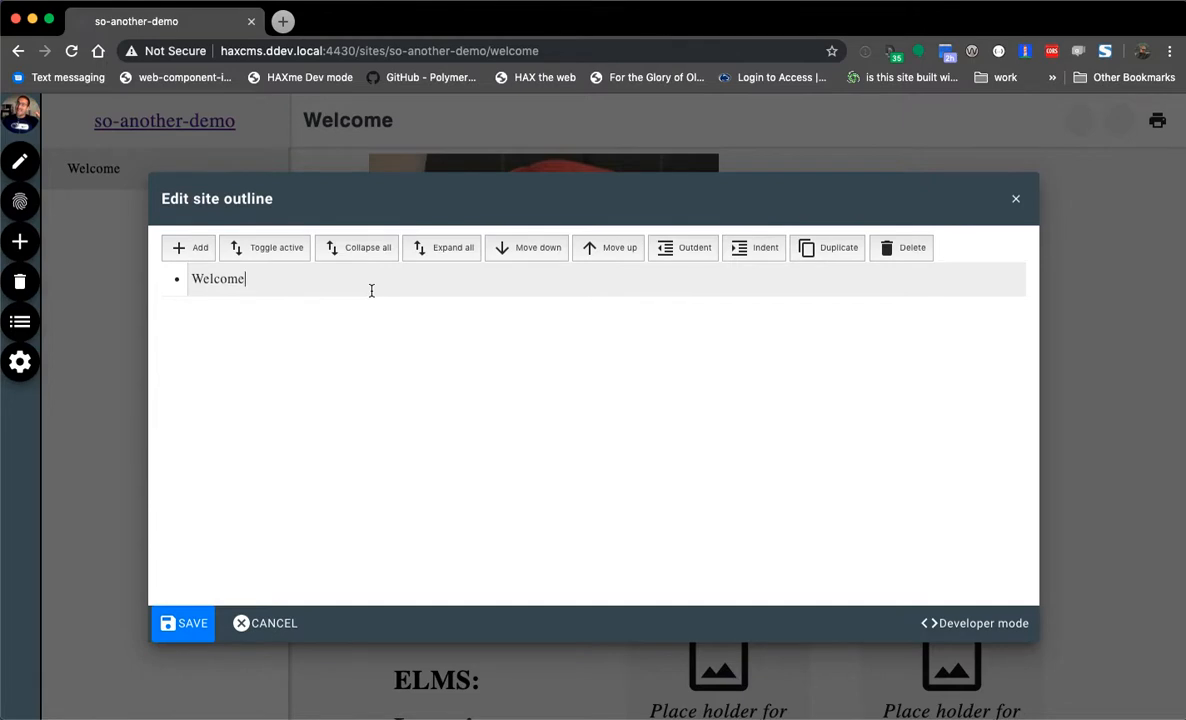
- Add 'Chapters about HAX' with nested 'Introduction to the platform' and 'Building your first HAX capable element'
{"action": "key", "text": "Return"}
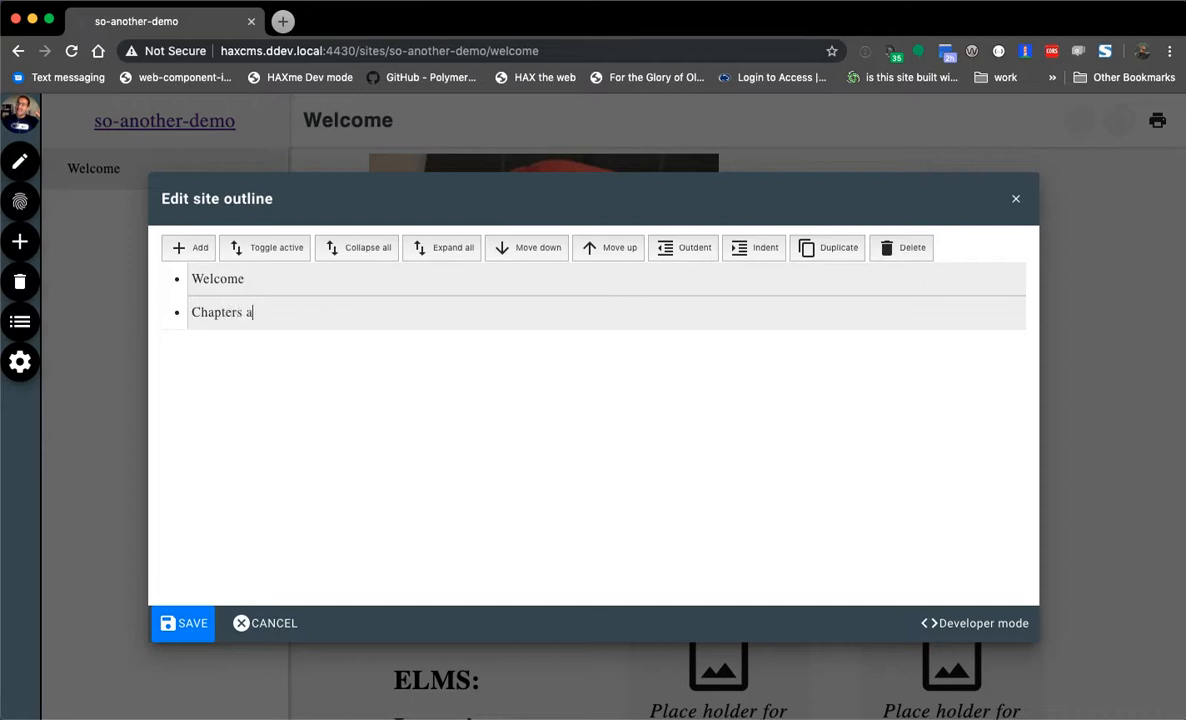
{"action": "type", "text": "HAX"}
{"action": "key", "text": "Return"}
{"action": "key", "text": "Tab"}
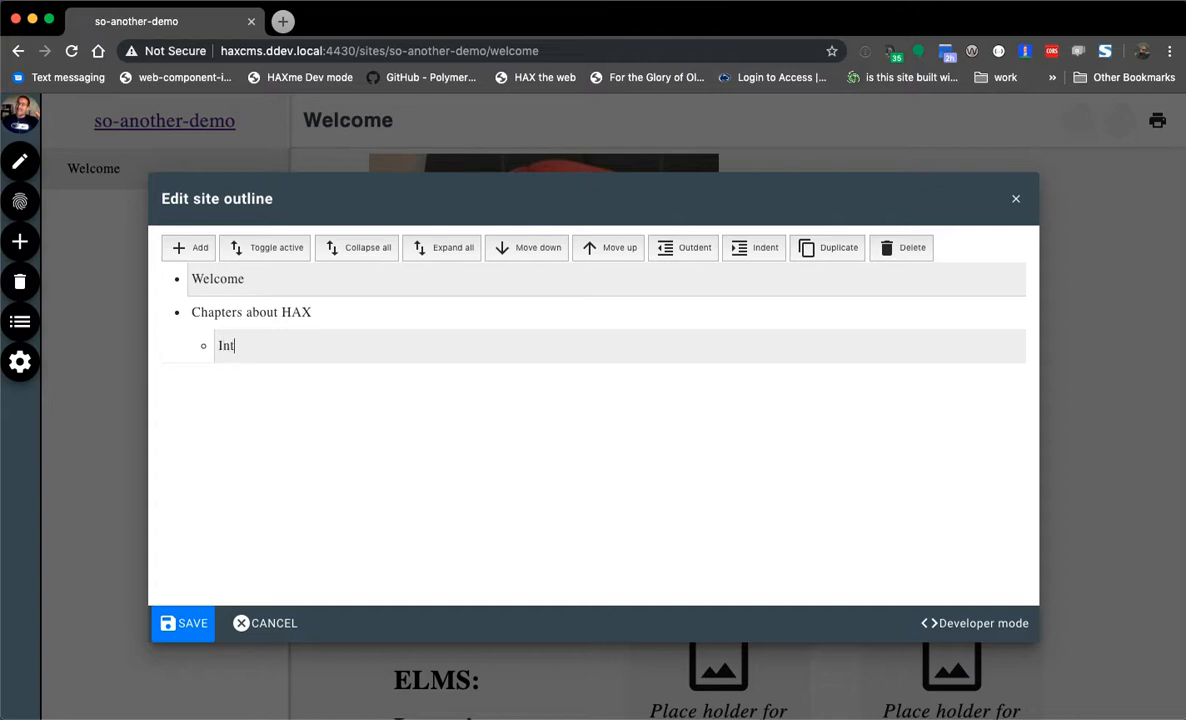
{"action": "type", "text": "Introduction to the platform"}
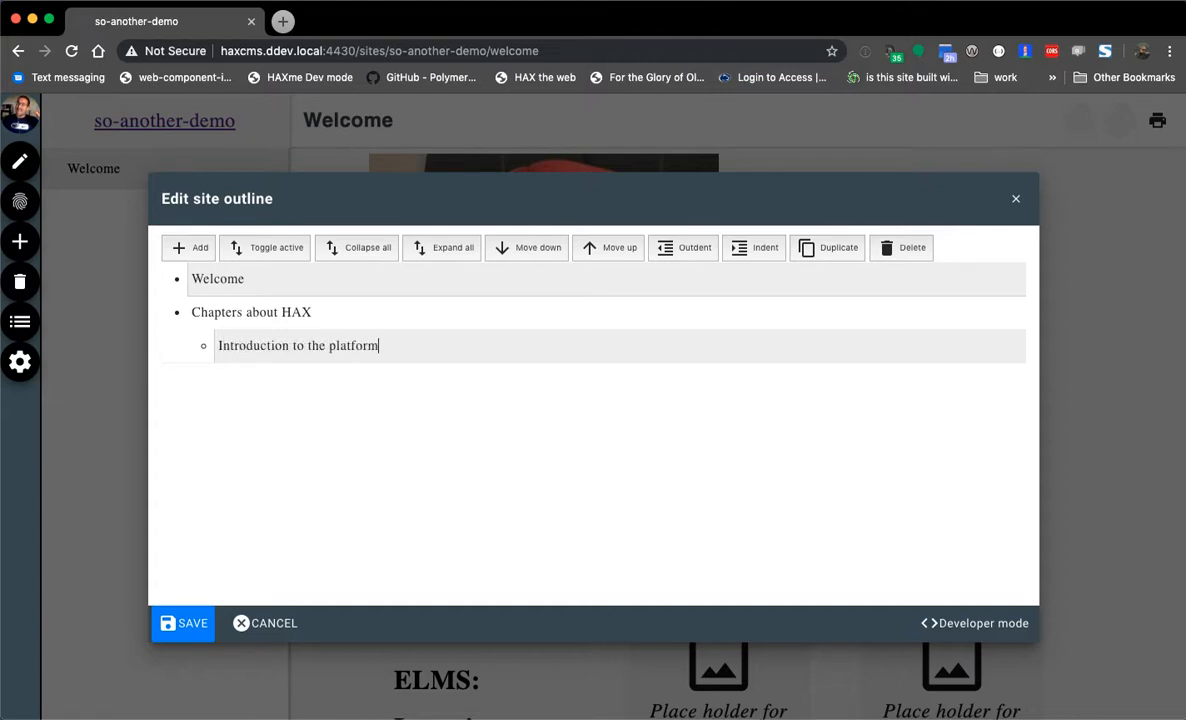
{"action": "key", "text": "Return"}
{"action": "type", "text": "B"}
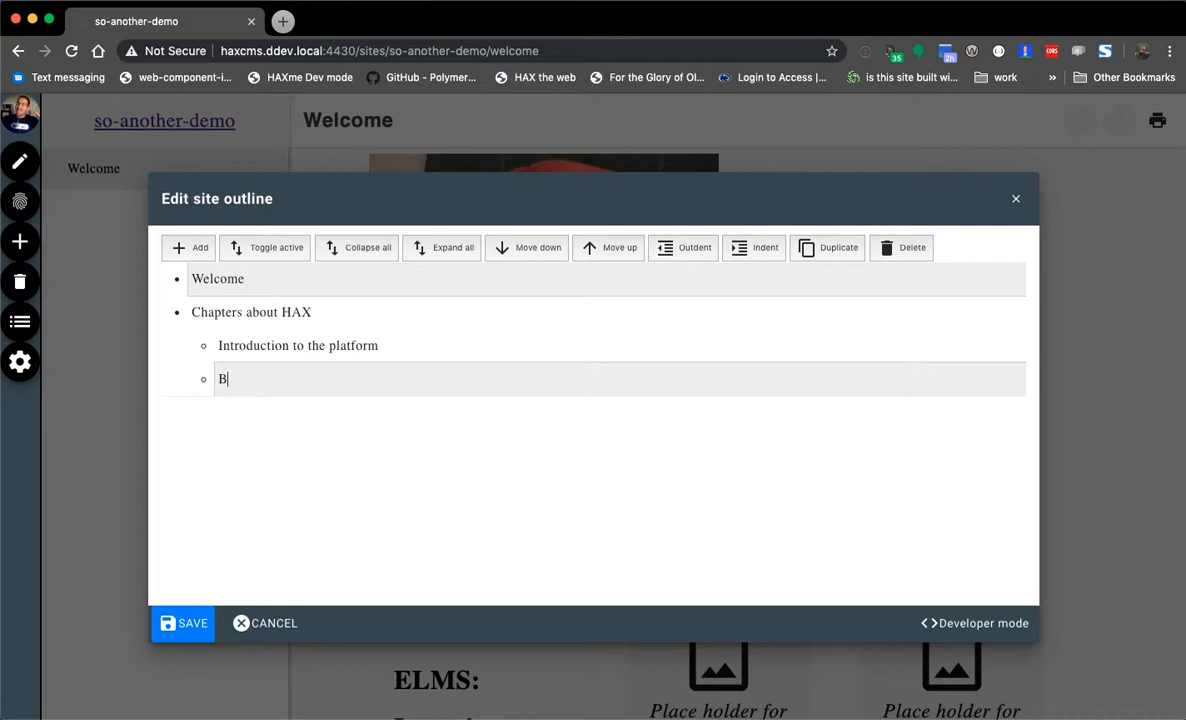
{"action": "type", "text": "uilding your first"}
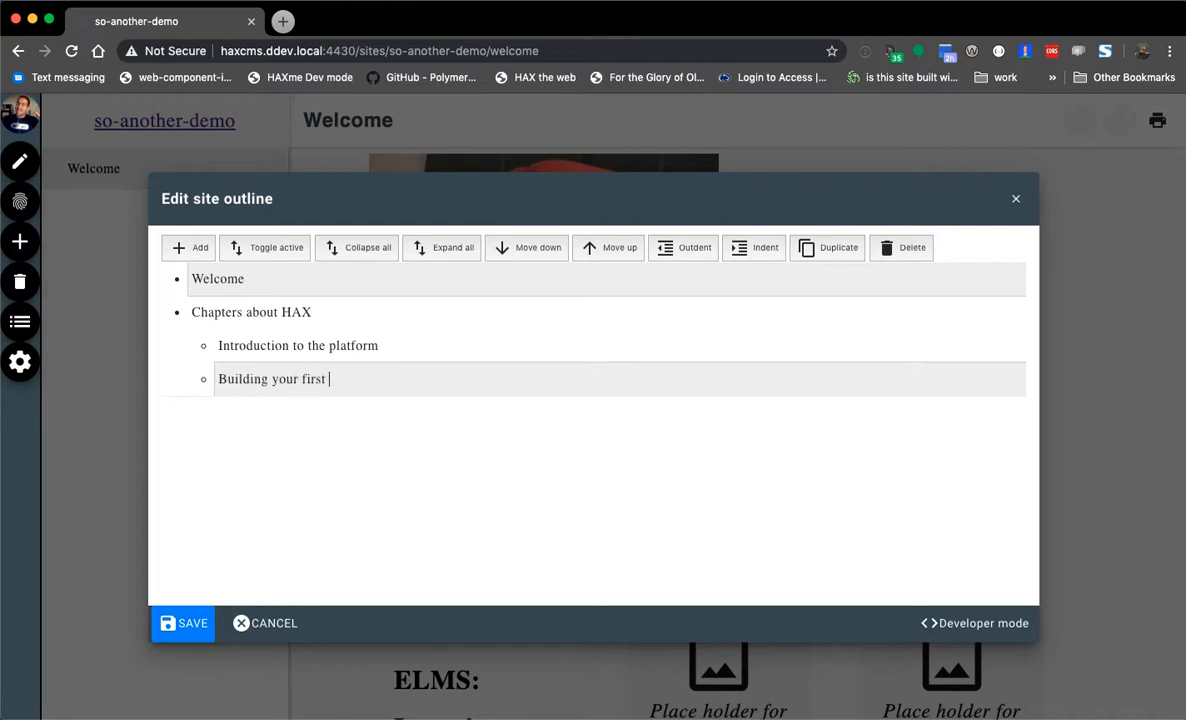
{"action": "type", "text": " HAX capable element"}
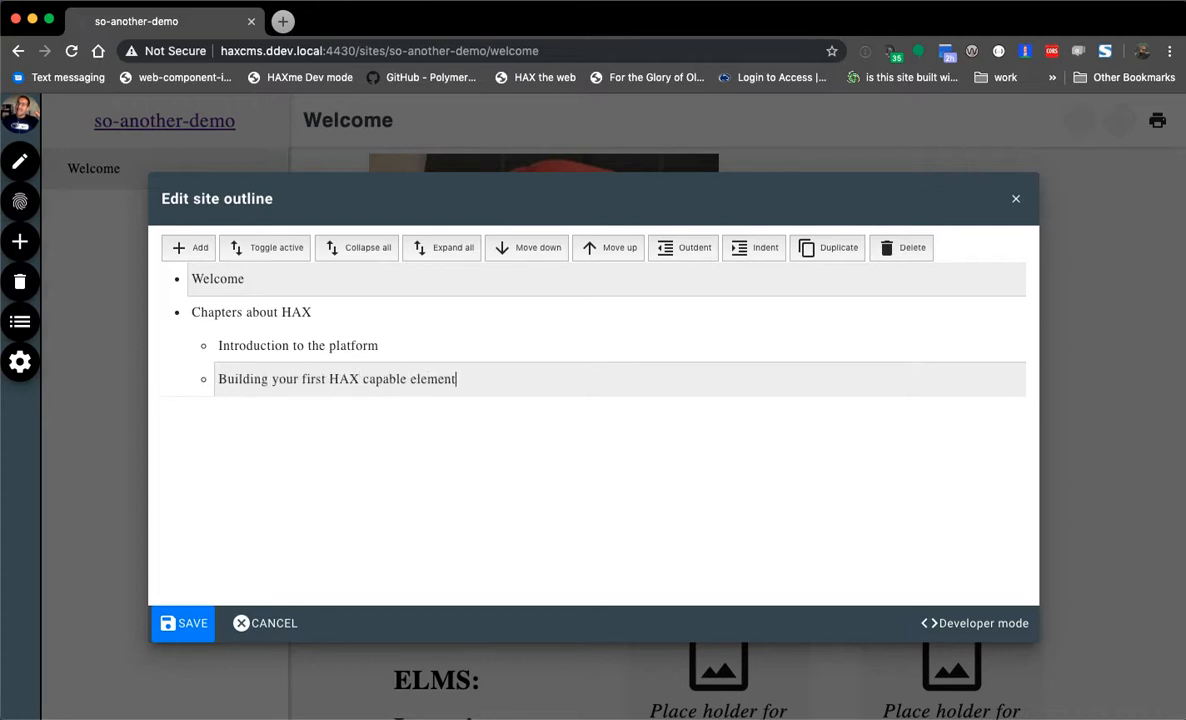
- Add a 'HAX and you' chapter with sub-items 'Demos of what you can do' and 'Where the platform is going'
{"action": "key", "text": "Return"}
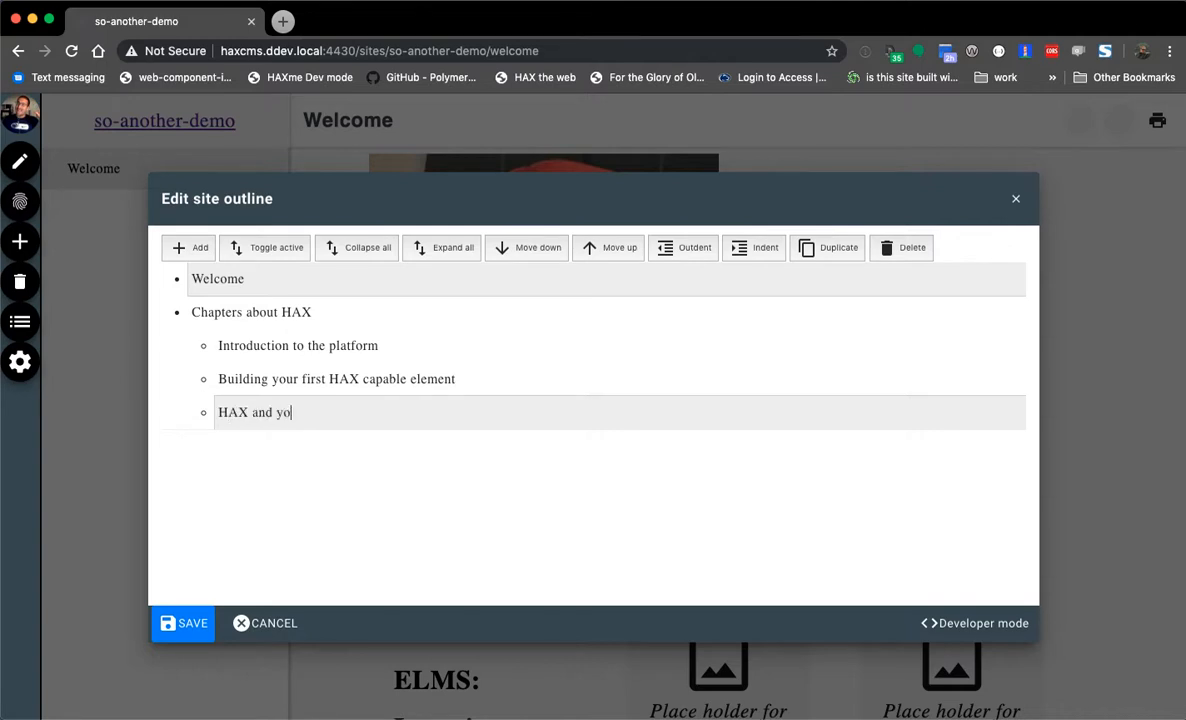
{"action": "key", "text": "Return"}
{"action": "key", "text": "Tab"}
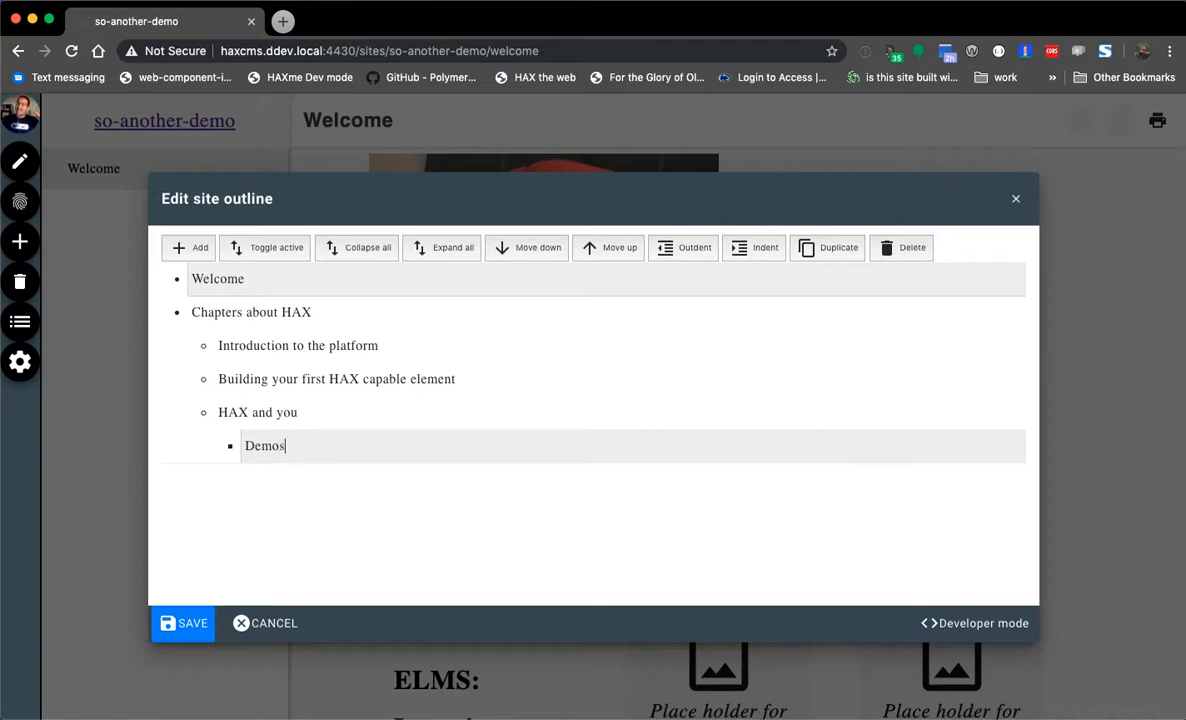
{"action": "type", "text": "Demos of what you can do"}
{"action": "key", "text": "Return"}
{"action": "type", "text": "Where the platform is going"}
{"action": "key", "text": "Return"}
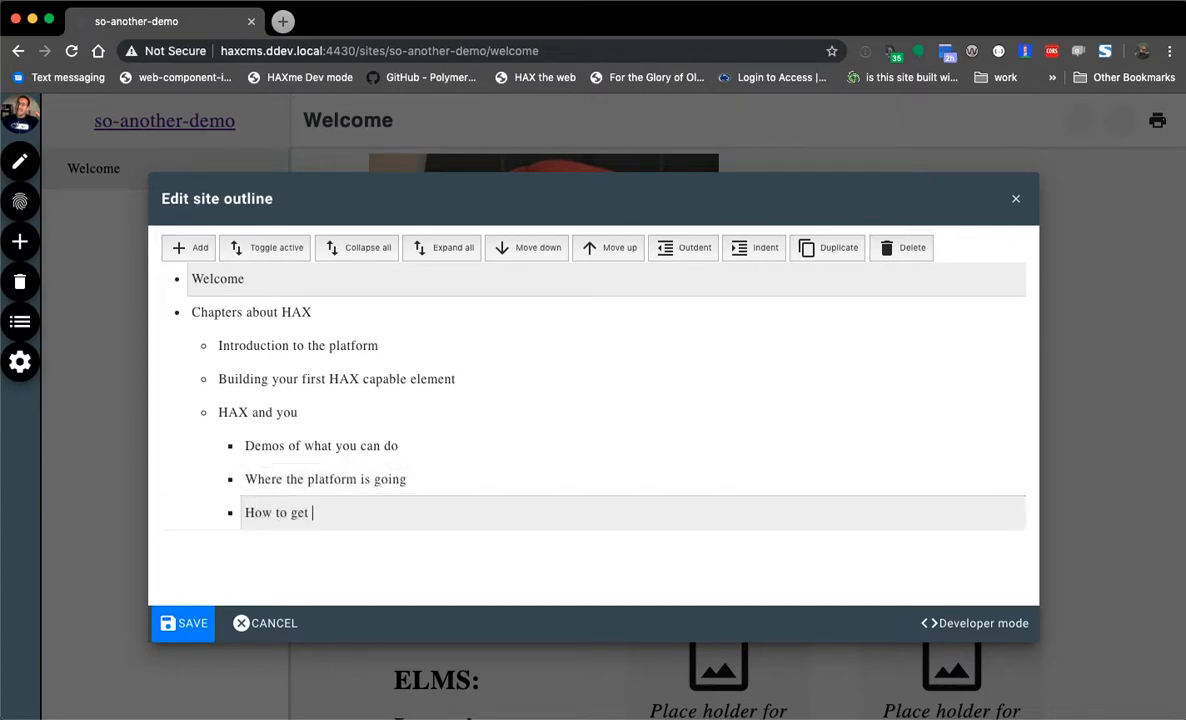
- Step through the outline items with the arrow keys, landing on 'HAX and you'
{"action": "key", "text": "Up"}
{"action": "key", "text": "Up"}
{"action": "key", "text": "Up"}
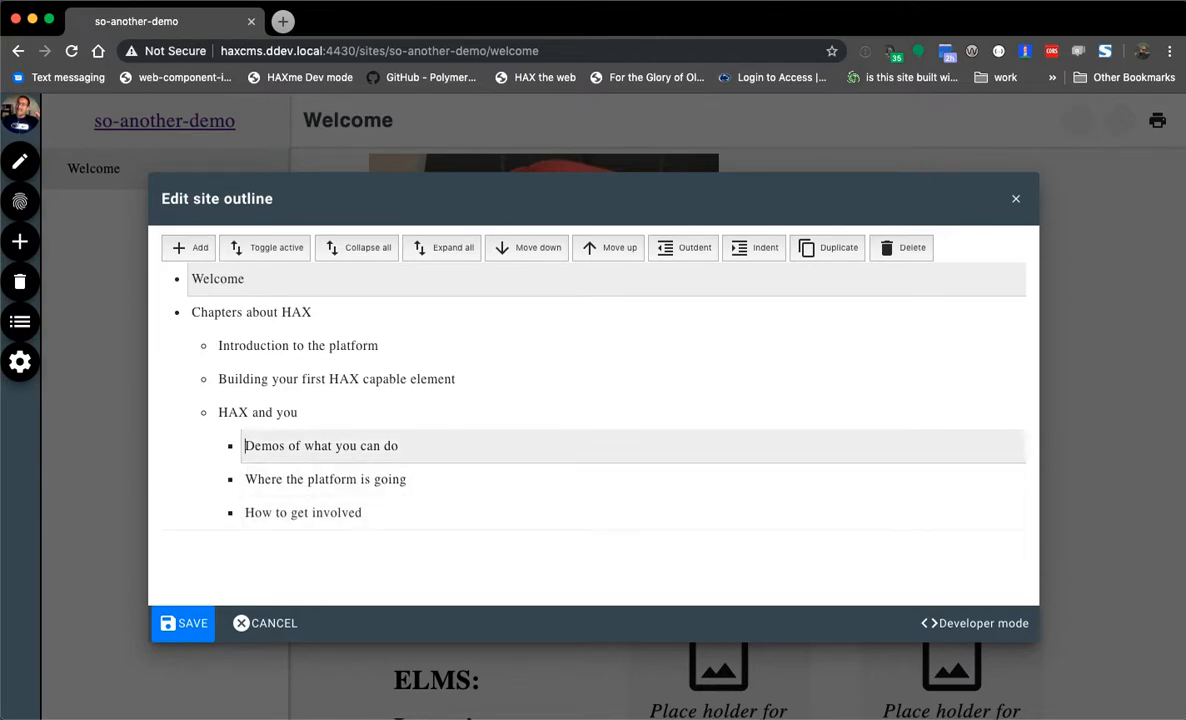
{"action": "key", "text": "Down"}
{"action": "key", "text": "Down"}
{"action": "key", "text": "Up"}
{"action": "key", "text": "Up"}
{"action": "key", "text": "Up"}
{"action": "key", "text": "Up"}
{"action": "key", "text": "Down"}
{"action": "key", "text": "Down"}
{"action": "key", "text": "Up"}
{"action": "key", "text": "Up"}
{"action": "key", "text": "Down"}
{"action": "key", "text": "Down"}
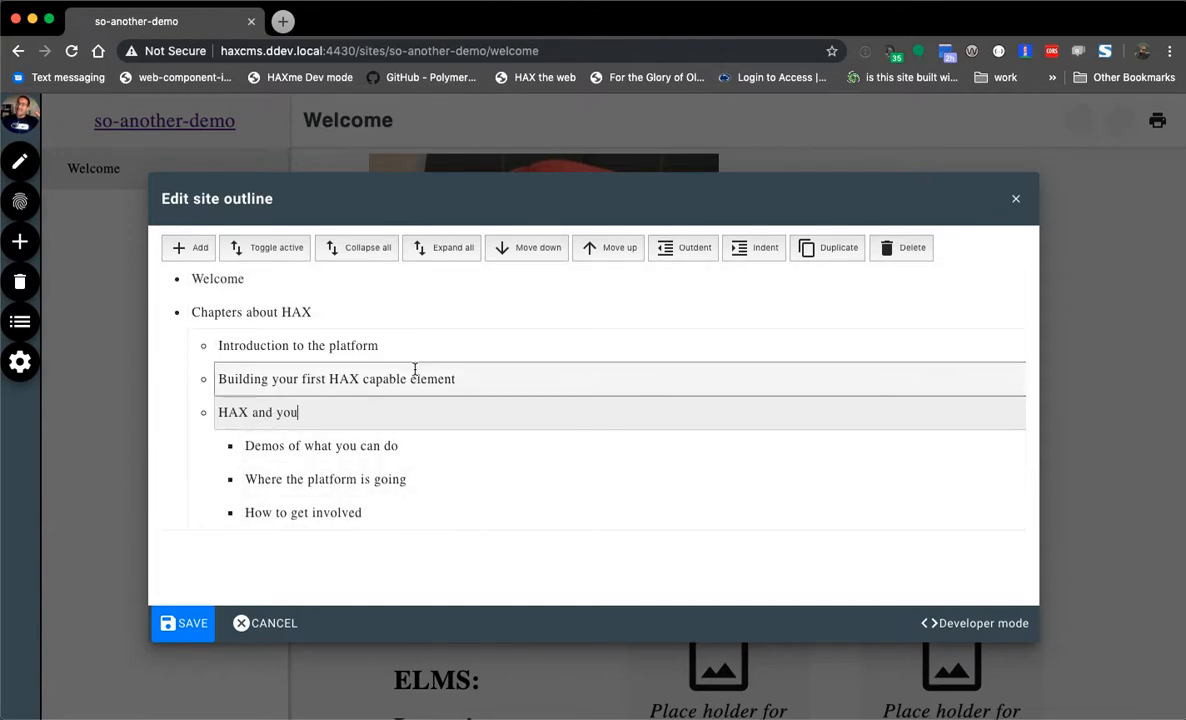
- Nest 'How to get involved' under 'HAX and you'
{"action": "left_click", "coordinate": [543, 512]}
{"action": "key", "text": "Tab"}
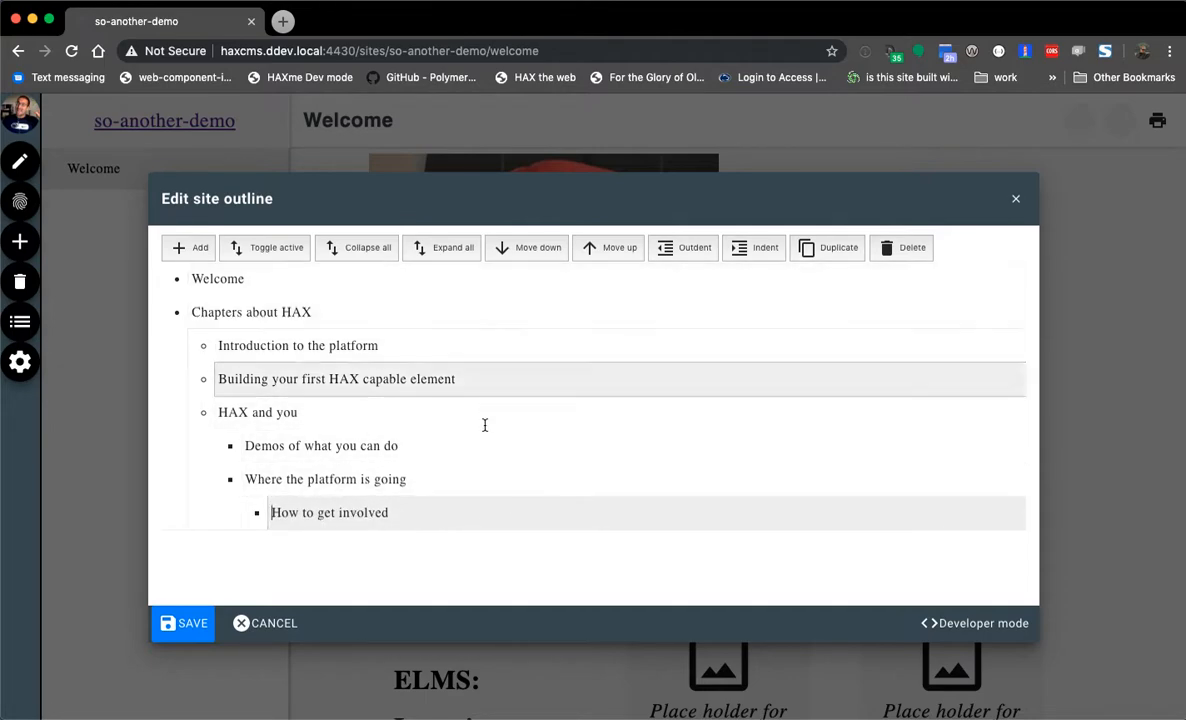
{"action": "left_click", "coordinate": [393, 513]}
{"action": "key", "text": "shift+Tab"}
{"action": "key", "text": "shift+Tab"}
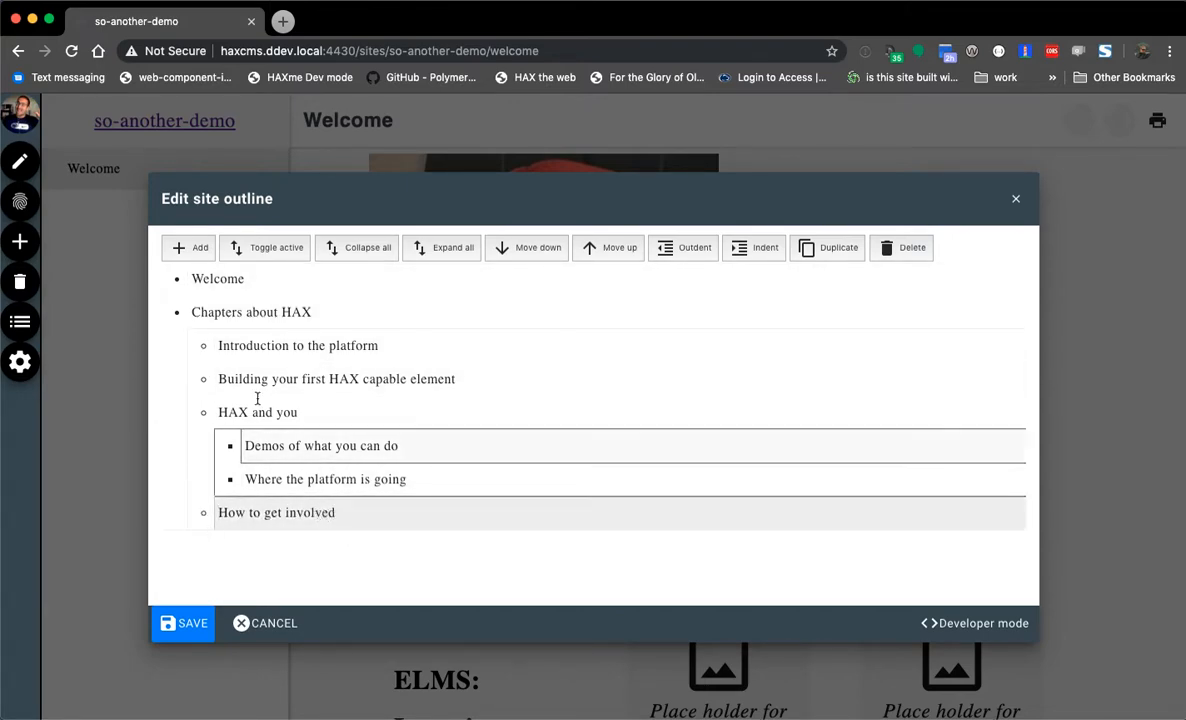
{"action": "key", "text": "Tab"}
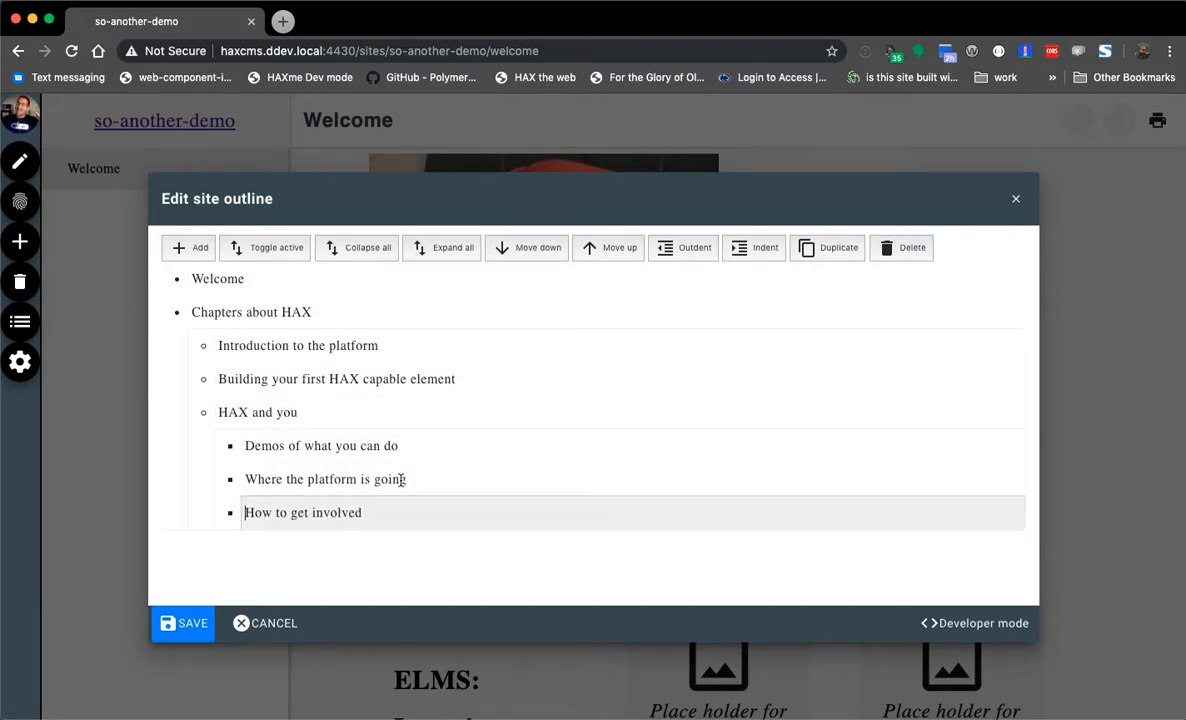
- Collapse and expand the outline branches, finishing with every item expanded
{"action": "left_click", "coordinate": [397, 418]}
{"action": "double_click", "coordinate": [461, 413]}
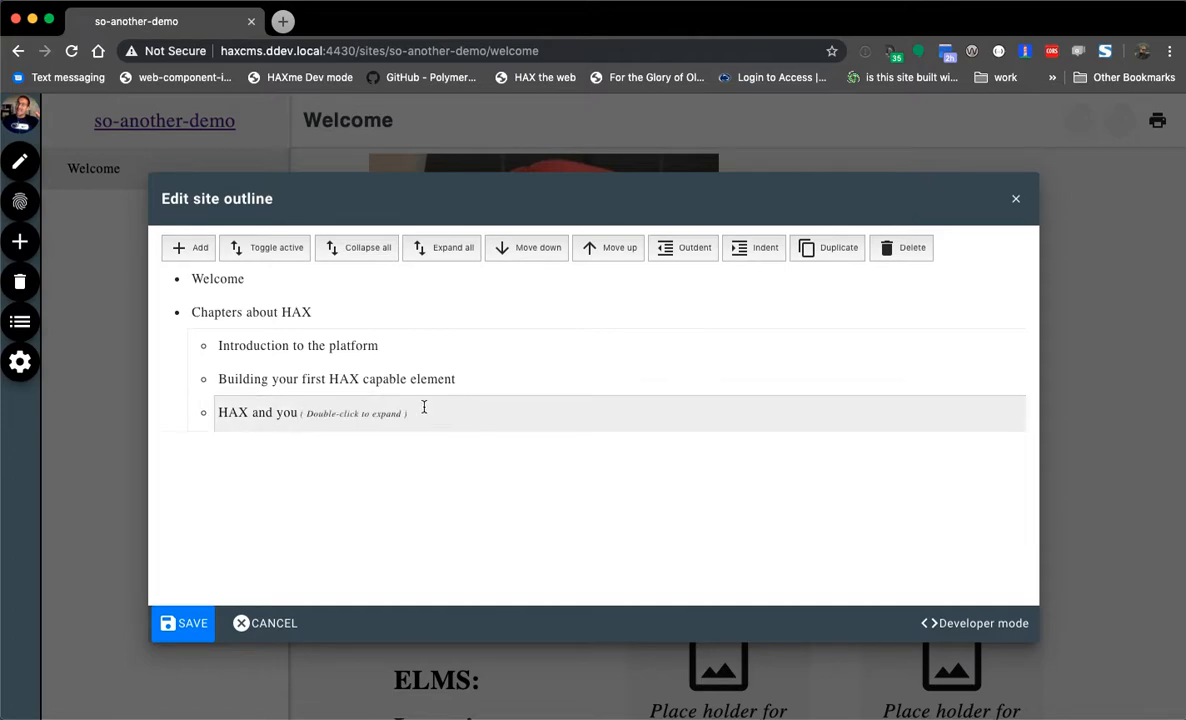
{"action": "left_click", "coordinate": [265, 257]}
{"action": "left_click", "coordinate": [267, 257]}
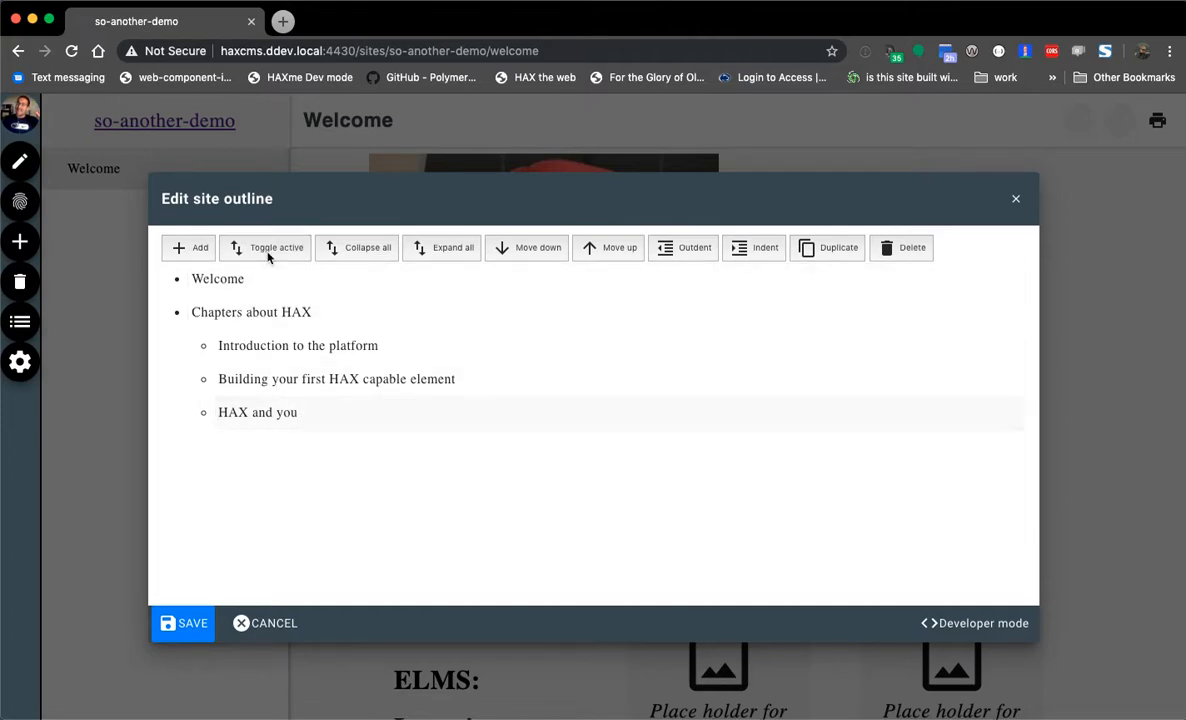
{"action": "left_click", "coordinate": [378, 254]}
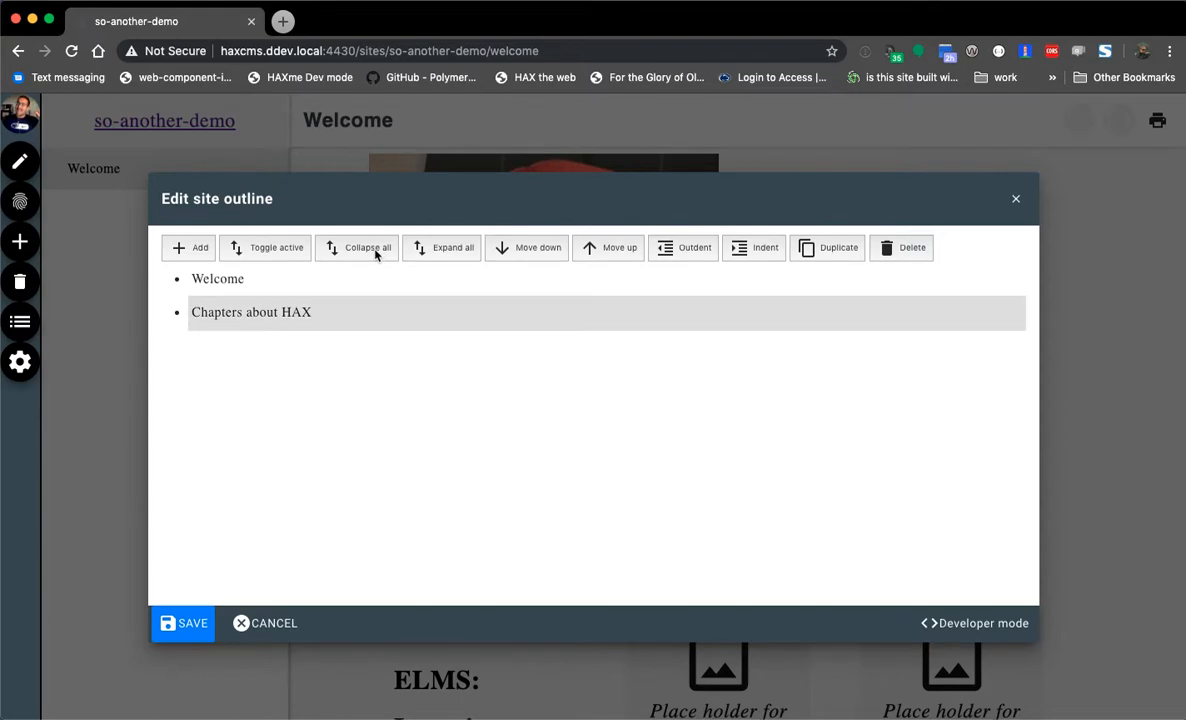
{"action": "left_click", "coordinate": [452, 248]}
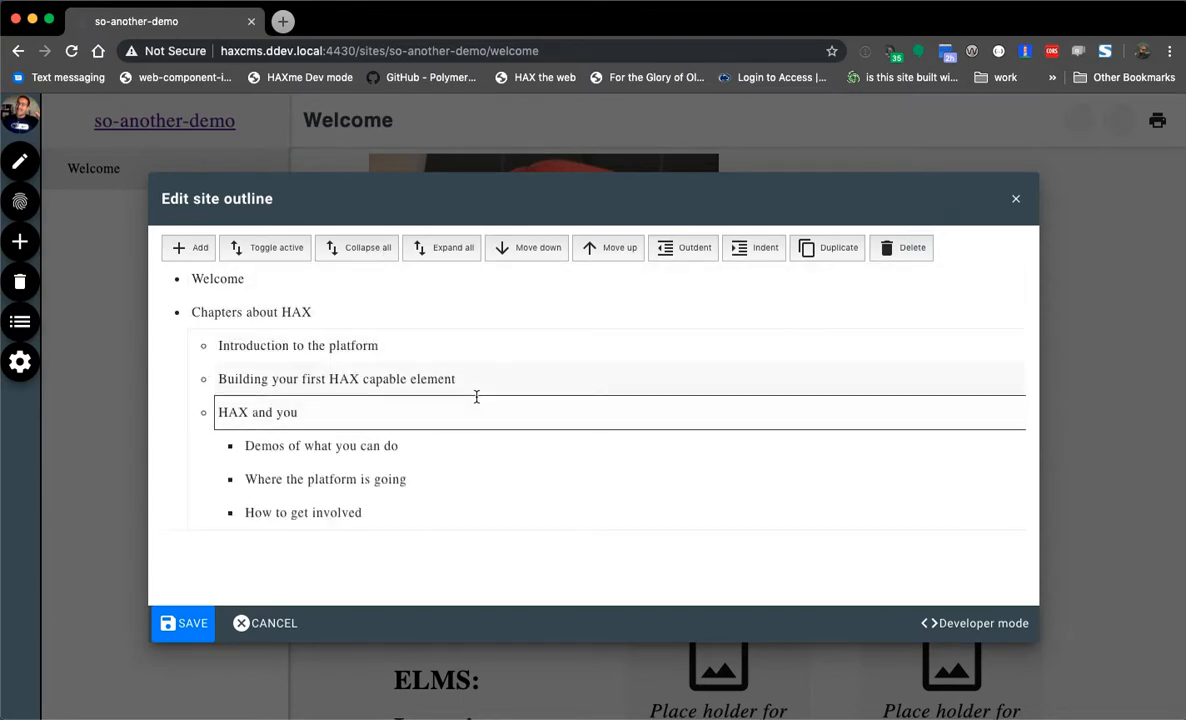
- Move 'HAX and you' above the Building chapter and nest Building under 'How to get involved'
{"action": "left_click", "coordinate": [487, 409]}
{"action": "left_click", "coordinate": [617, 254]}
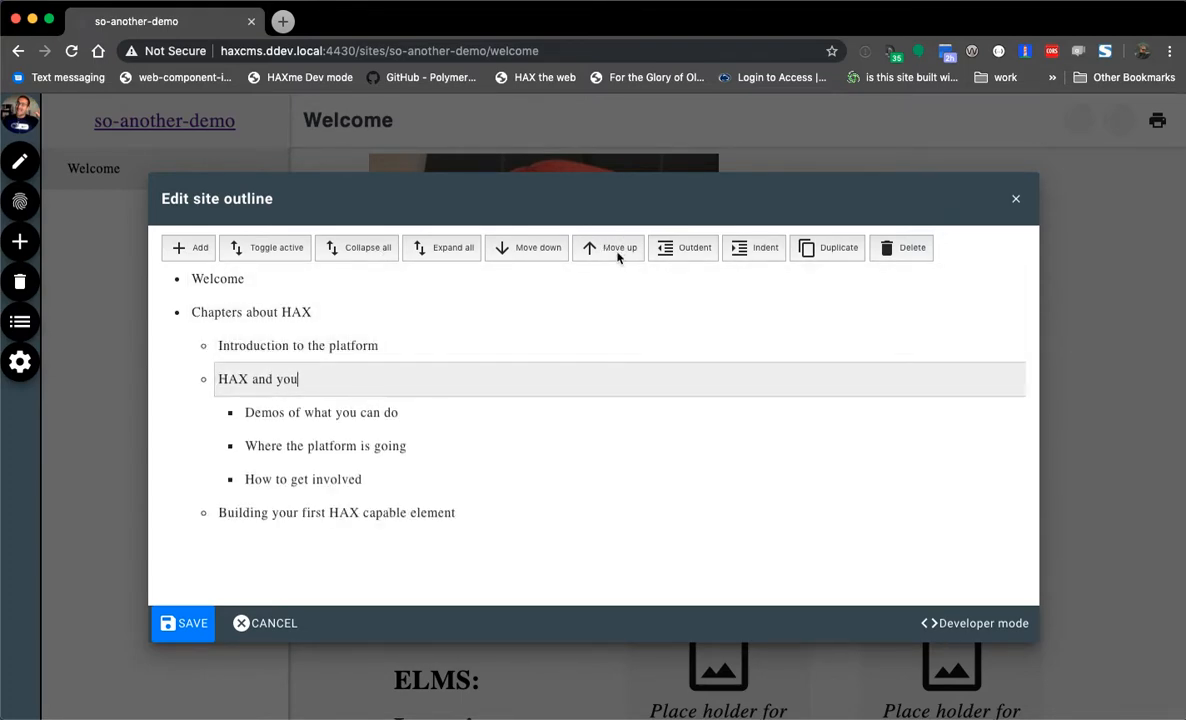
{"action": "left_click", "coordinate": [390, 512]}
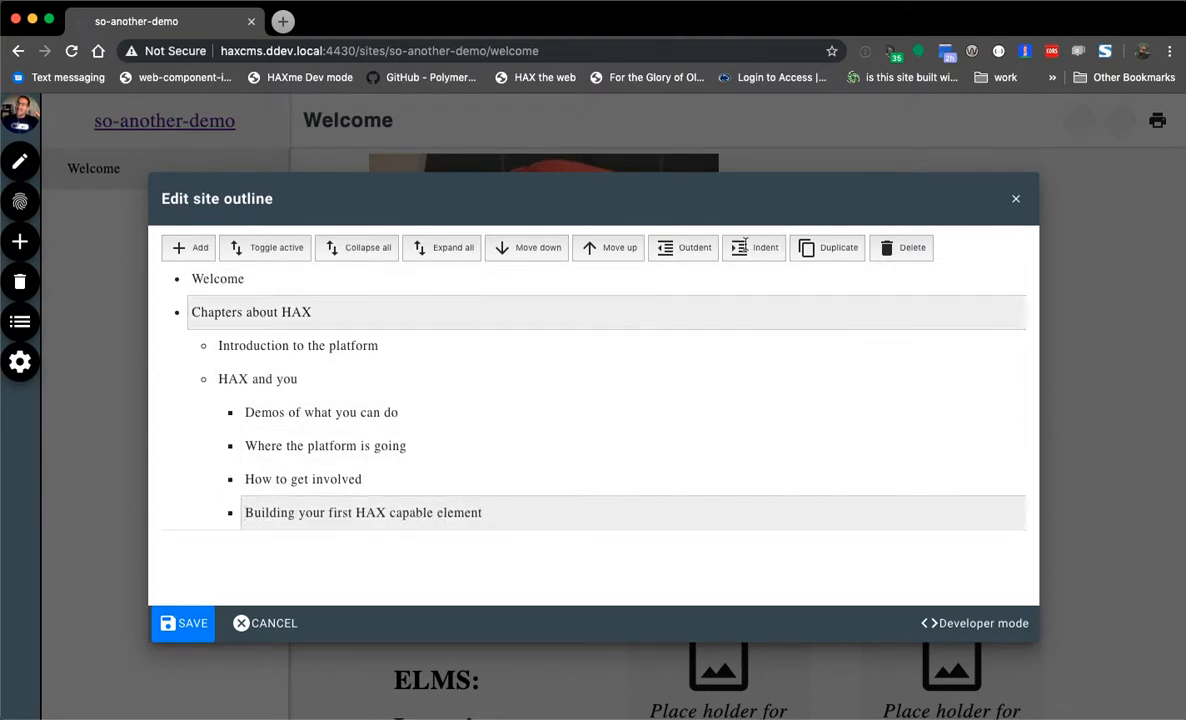
{"action": "left_click", "coordinate": [757, 248]}
- Duplicate 'HAX and you' and the 'Chapters about HAX' section, then collapse the original branch
{"action": "left_click", "coordinate": [400, 379]}
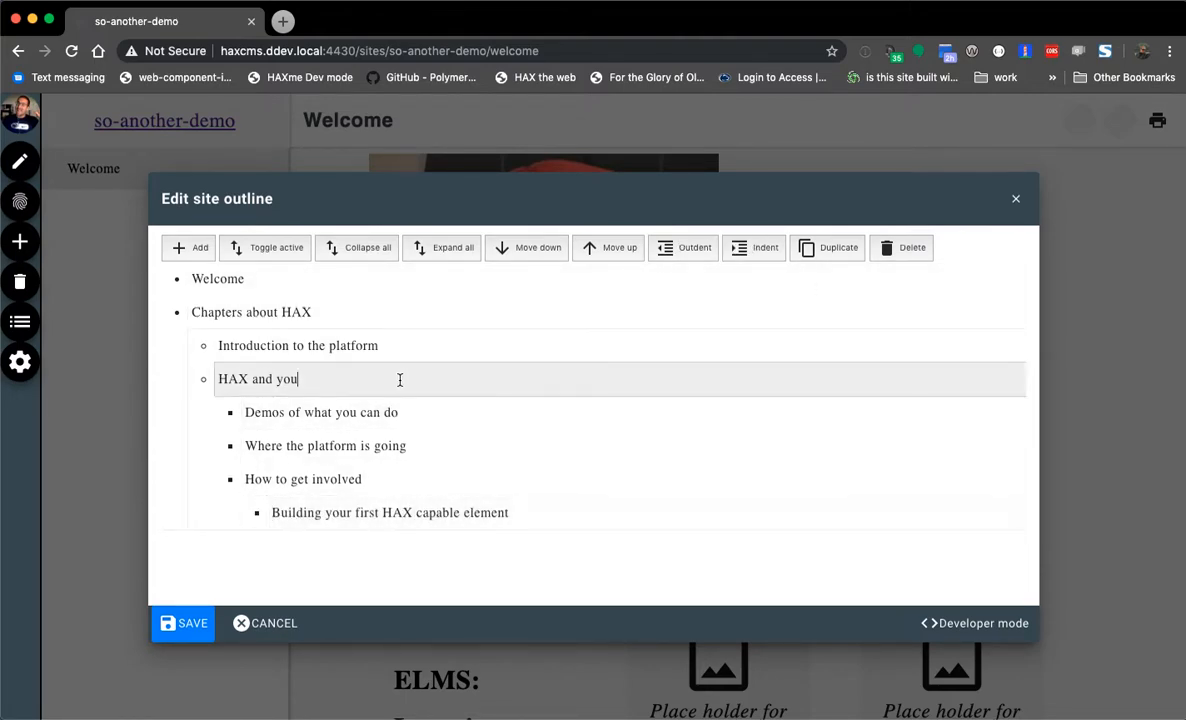
{"action": "left_click", "coordinate": [821, 254]}
{"action": "left_click", "coordinate": [324, 312]}
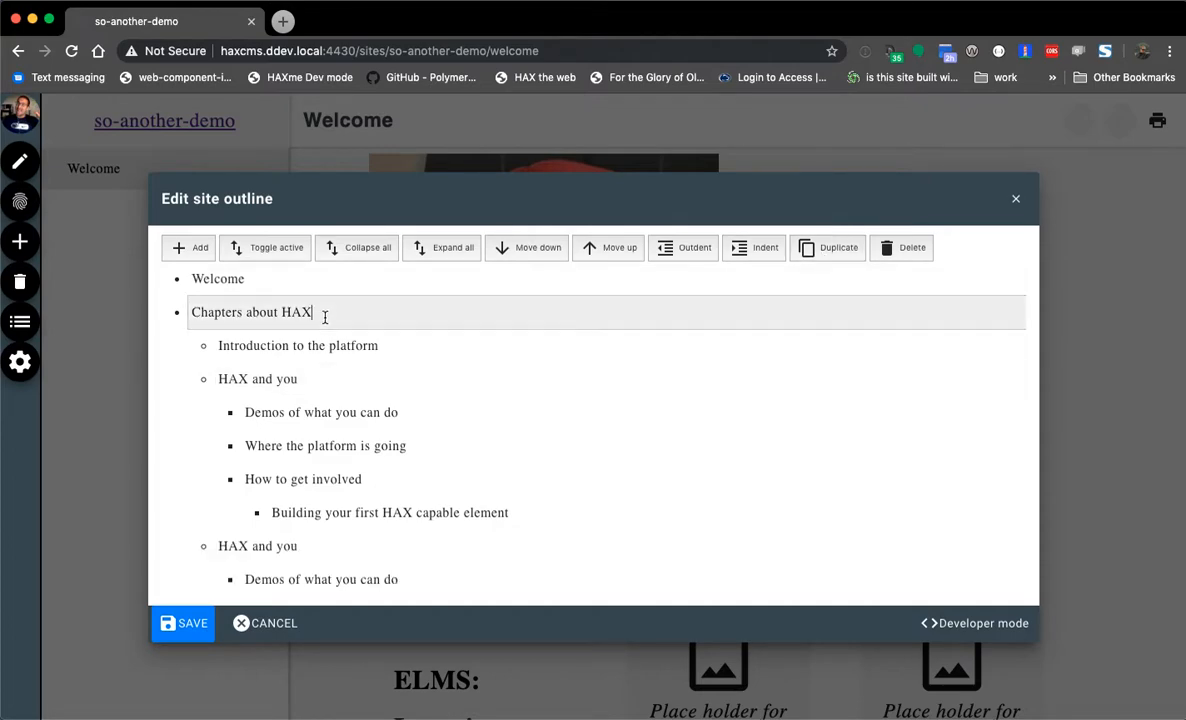
{"action": "left_click", "coordinate": [819, 253]}
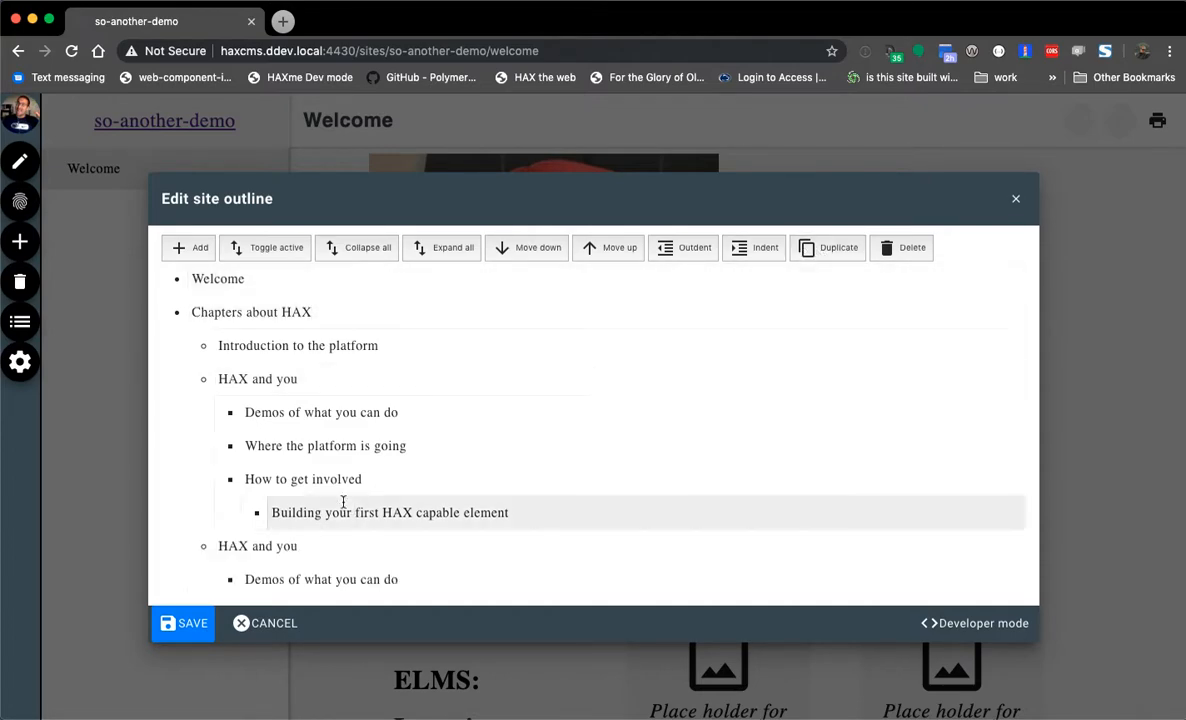
{"action": "scroll", "coordinate": [328, 505], "scroll_direction": "down", "scroll_amount": 3}
{"action": "scroll", "coordinate": [312, 511], "scroll_direction": "up", "scroll_amount": 3}
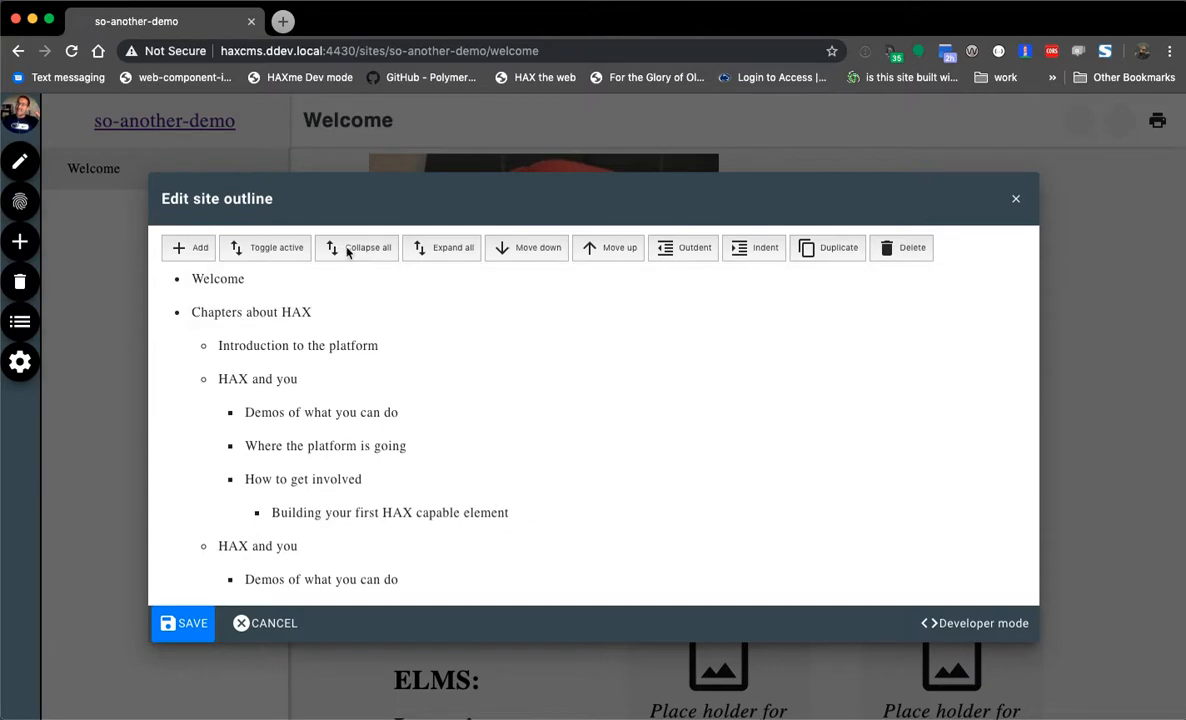
{"action": "left_click", "coordinate": [257, 250]}
- Rename the copy 'Chapters about HAX to prove how fast it is' and number its HAX and you pages 1–3
{"action": "left_click", "coordinate": [366, 256]}
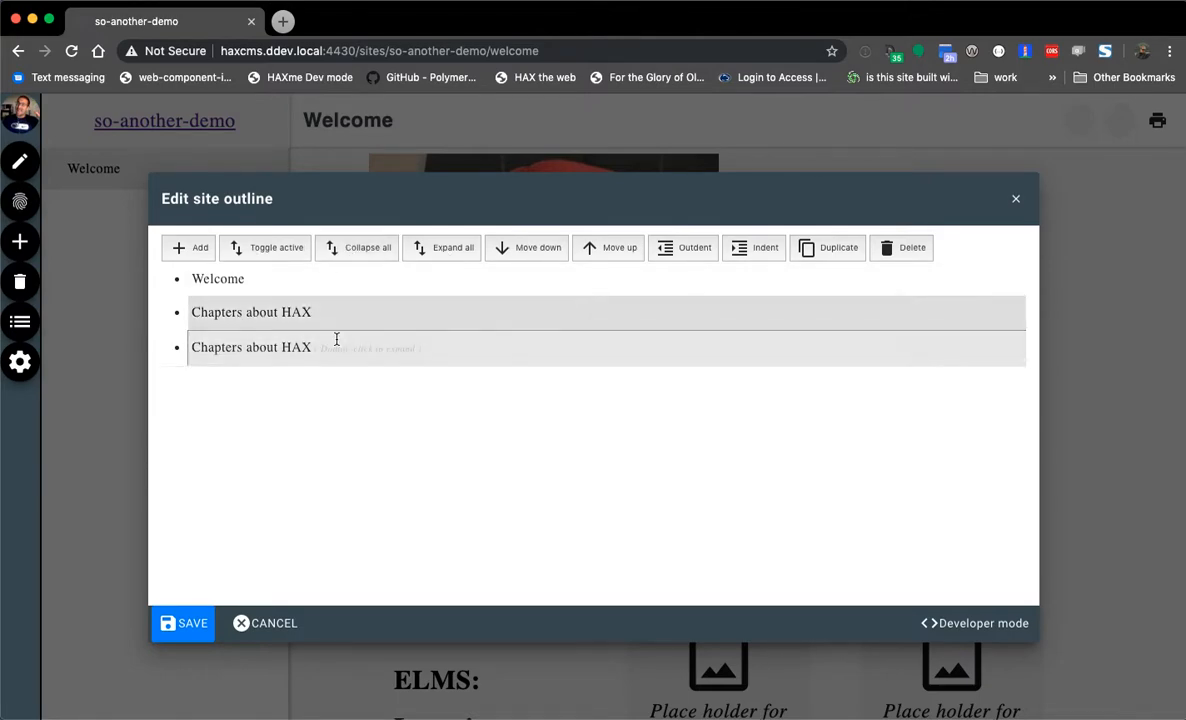
{"action": "type", "text": "to prove how fa"}
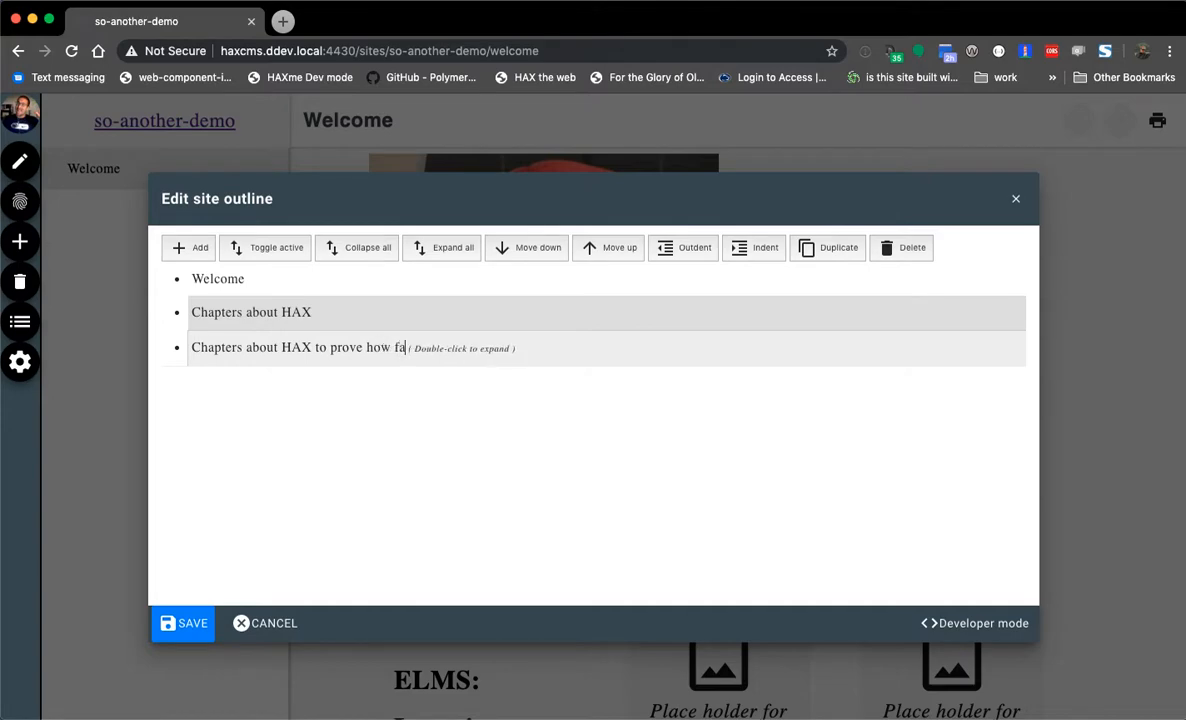
{"action": "type", "text": "st it is"}
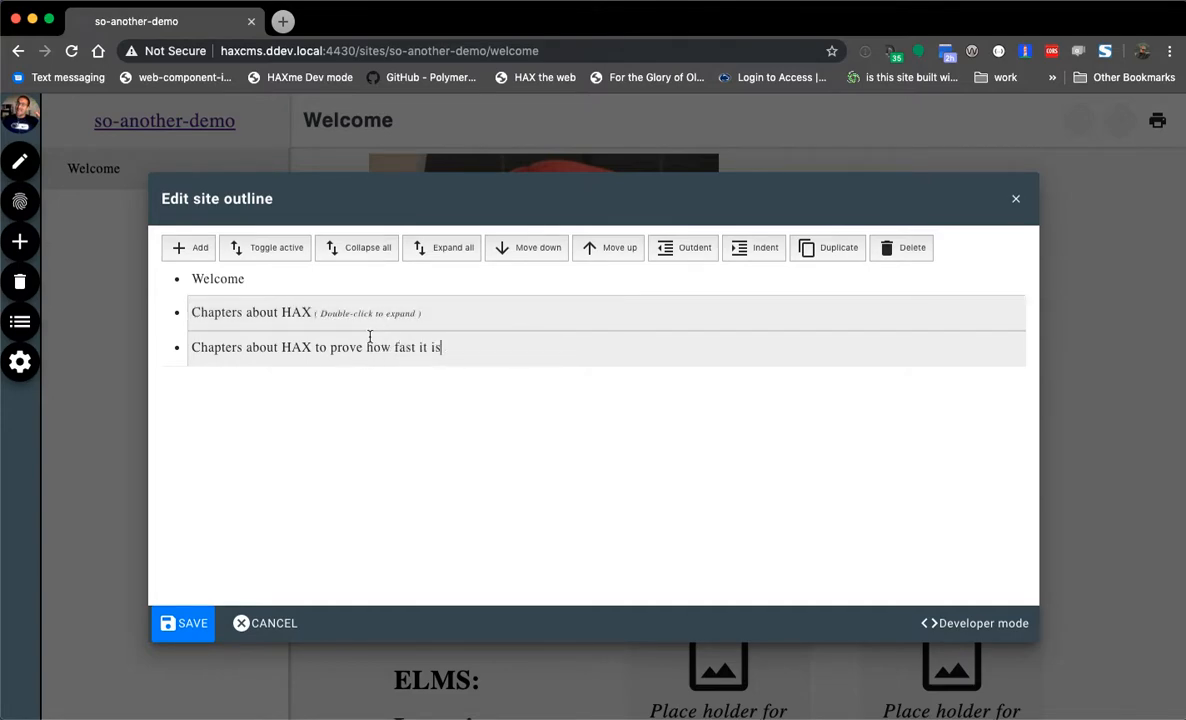
{"action": "double_click", "coordinate": [378, 347]}
{"action": "left_click", "coordinate": [316, 453]}
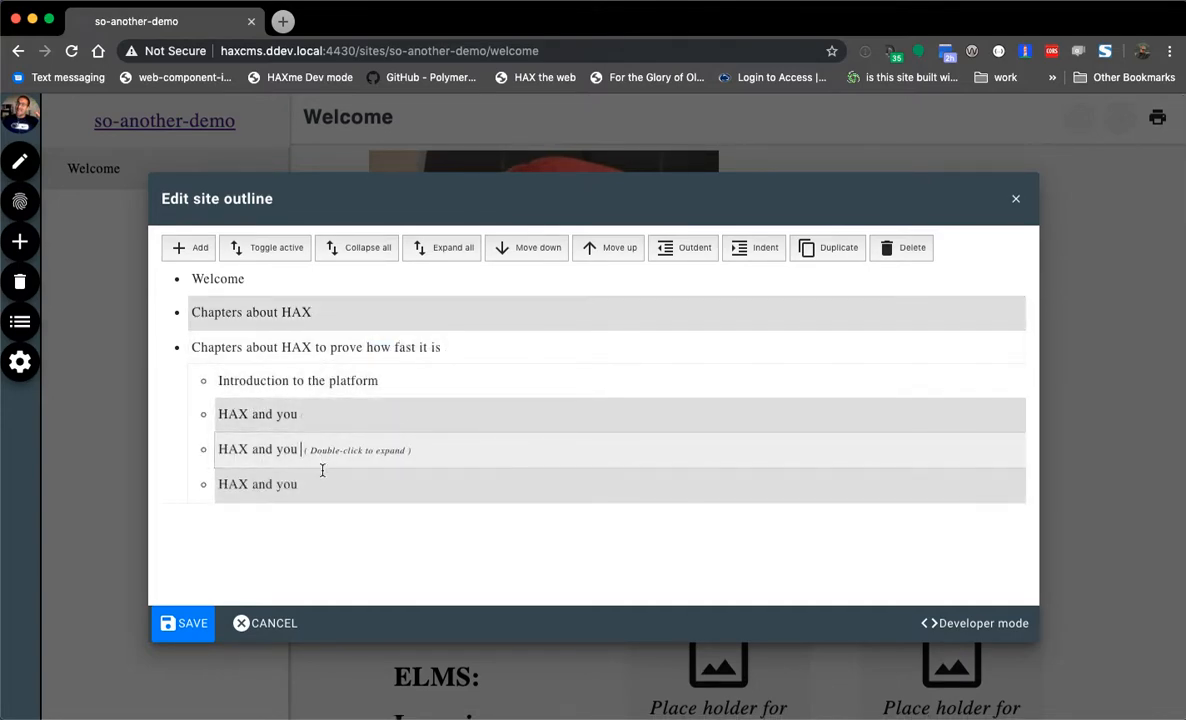
{"action": "type", "text": "2"}
{"action": "left_click", "coordinate": [320, 490]}
{"action": "type", "text": "3"}
{"action": "left_click", "coordinate": [312, 414]}
{"action": "type", "text": "1"}
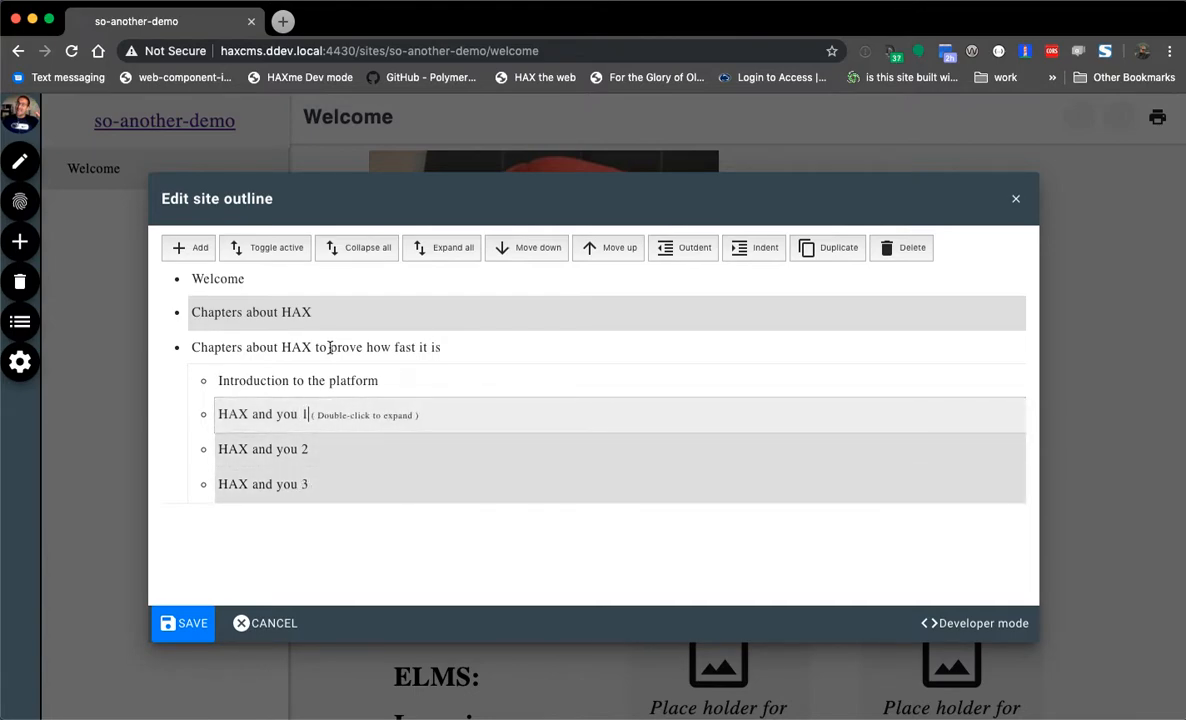
- Number the original chapter's HAX and you pages 1, 2 and 3, and save the outline
{"action": "double_click", "coordinate": [326, 320]}
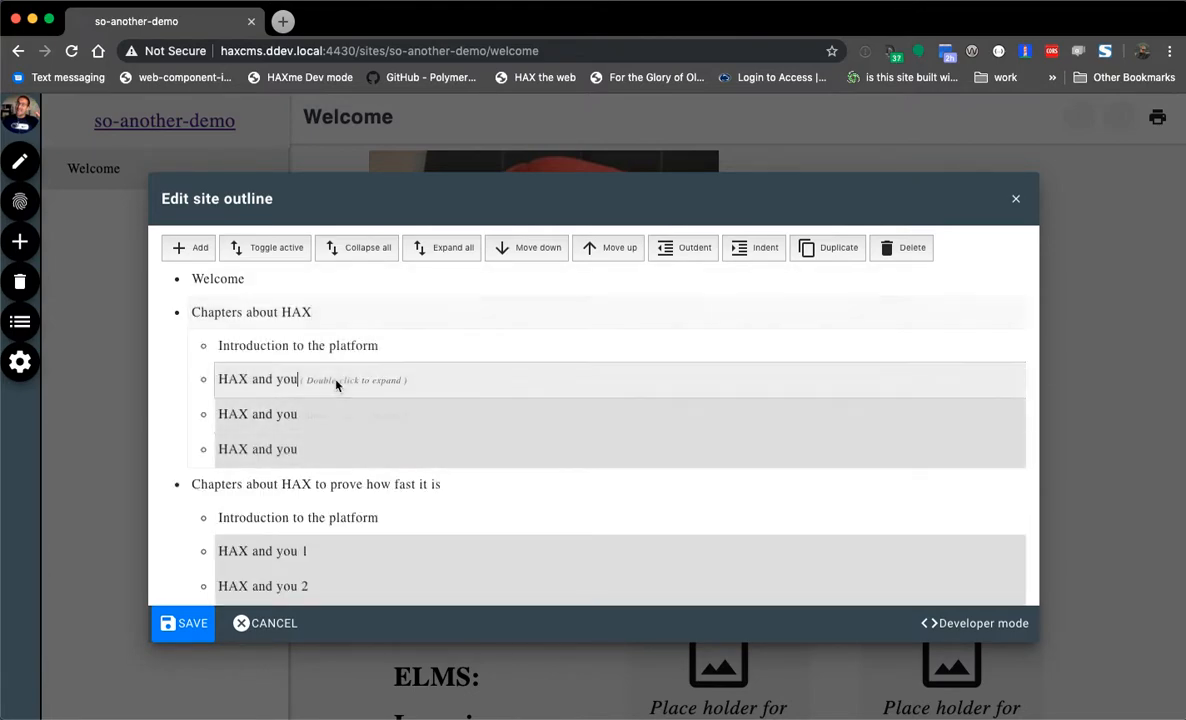
{"action": "left_click", "coordinate": [320, 380]}
{"action": "type", "text": "1"}
{"action": "left_click", "coordinate": [322, 414]}
{"action": "type", "text": "2"}
{"action": "left_click", "coordinate": [320, 449]}
{"action": "type", "text": "3"}
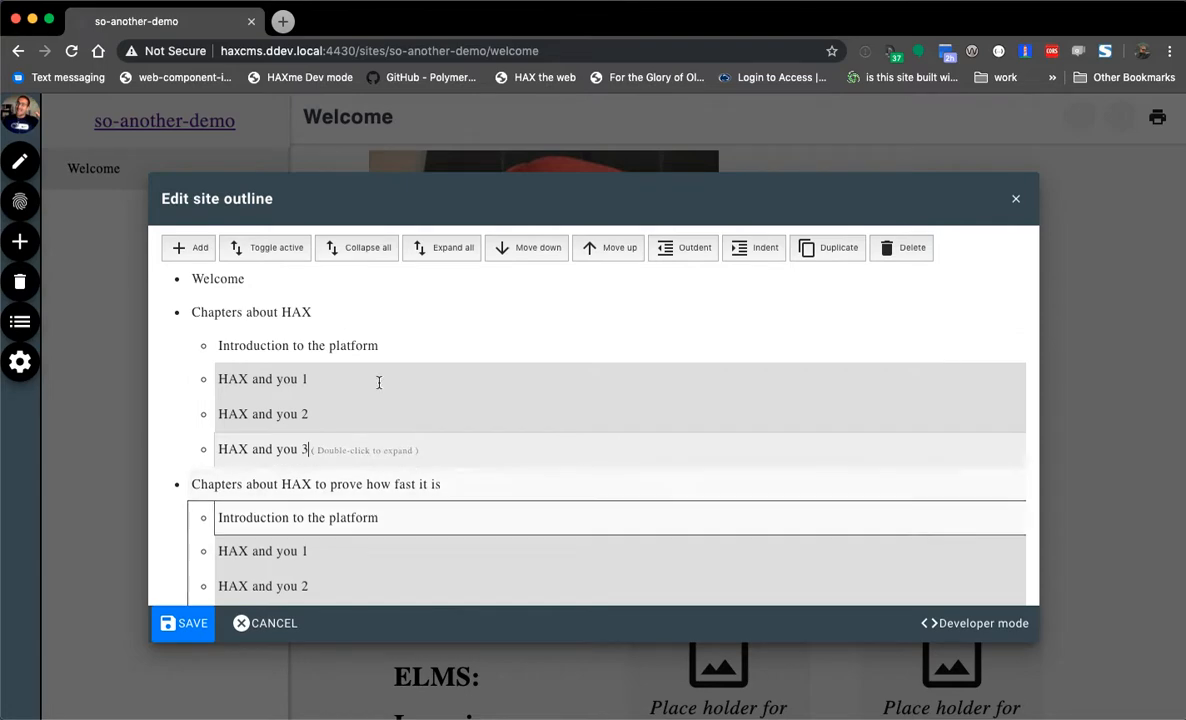
{"action": "left_click", "coordinate": [184, 624]}
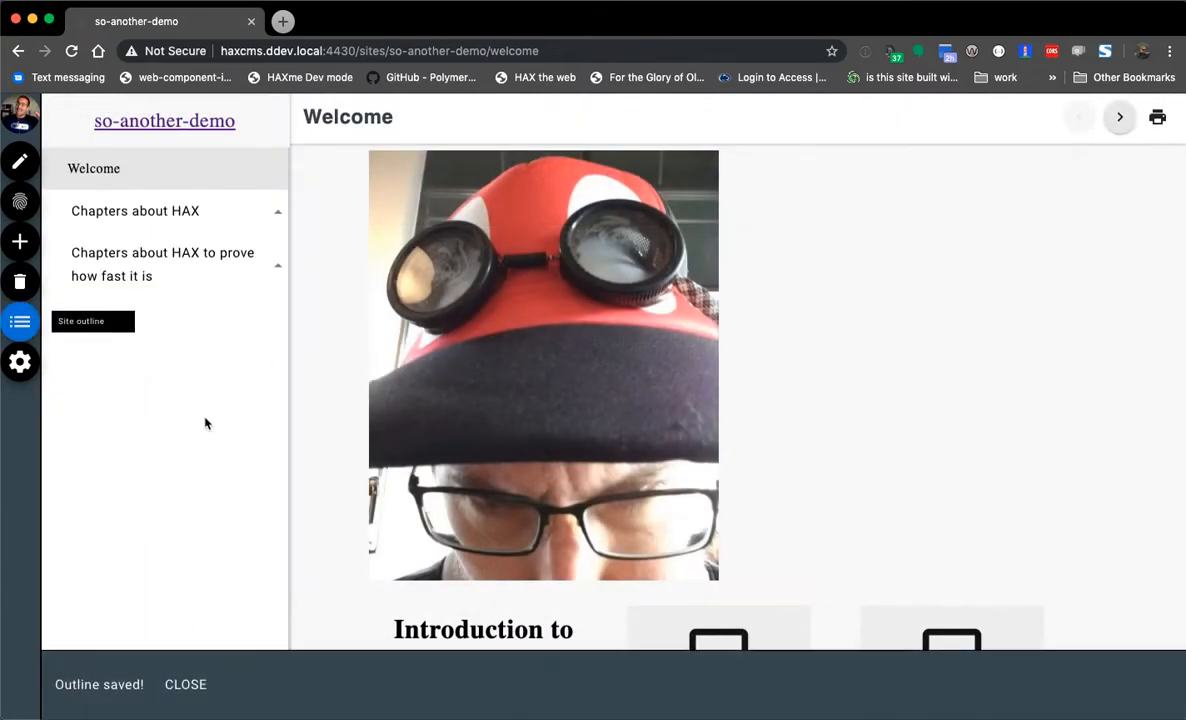
- View the 'Chapters about HAX' page, then switch over to Finder
{"action": "left_click", "coordinate": [165, 218]}
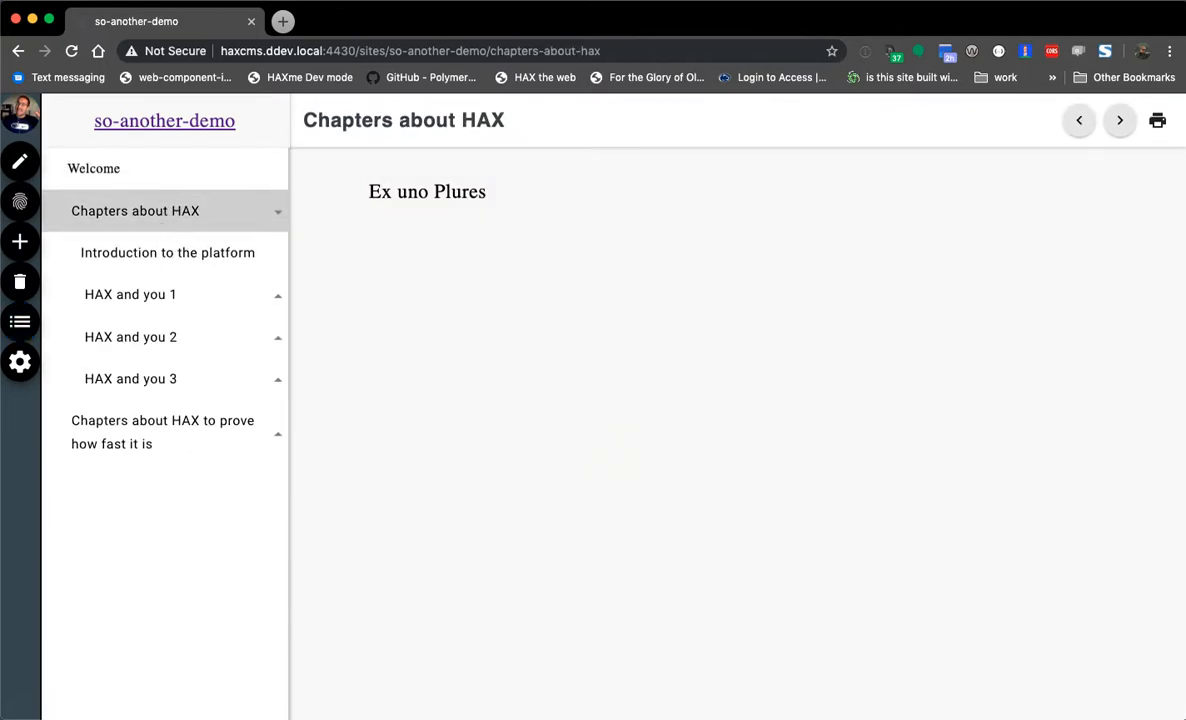
{"action": "key", "text": "super+Tab"}
- Browse so-another-demo > pages > chapters-about-hax-to-prove-how-fast-it-is > hax-and-you-3 > how-to-get-involved, then return to the browser
{"action": "scroll", "coordinate": [845, 305], "scroll_direction": "left", "scroll_amount": 5}
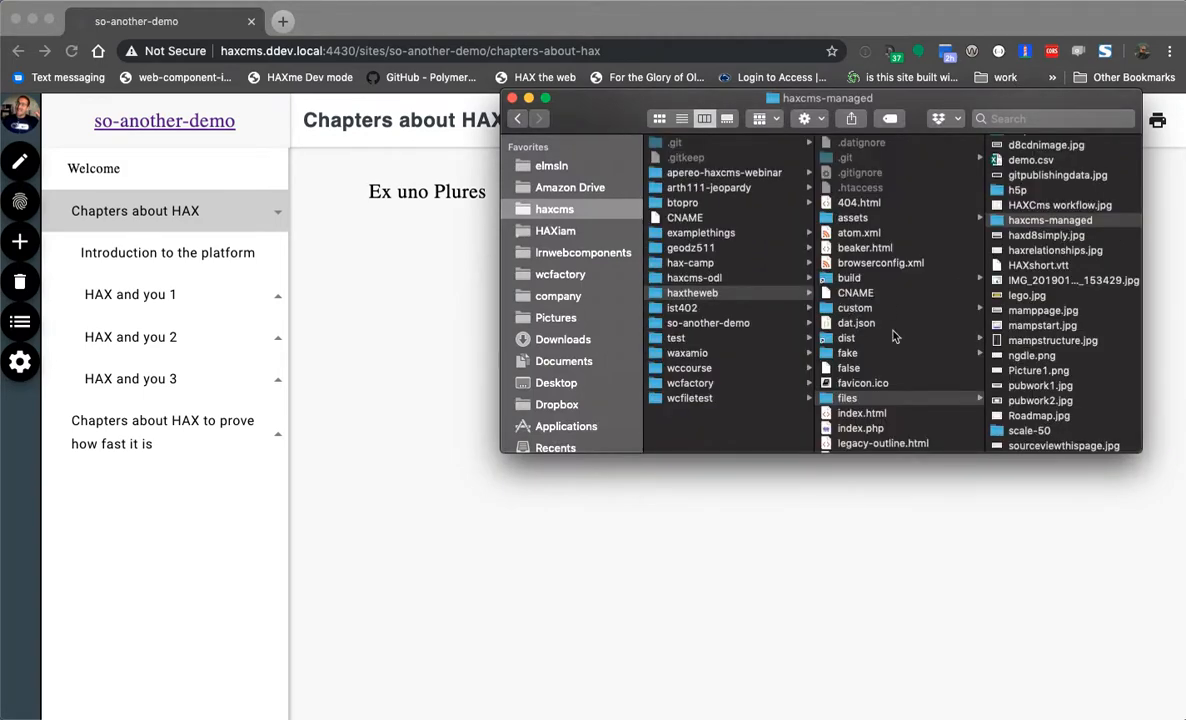
{"action": "left_click", "coordinate": [730, 323]}
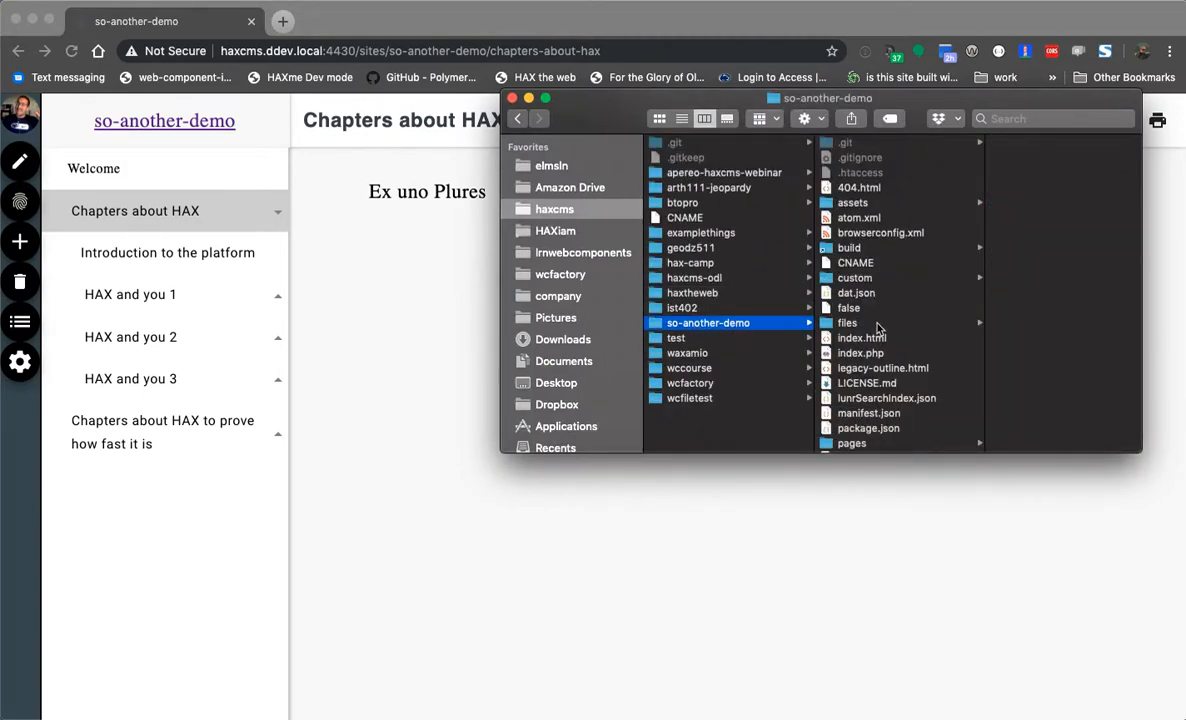
{"action": "scroll", "coordinate": [880, 370], "scroll_direction": "down", "scroll_amount": 5}
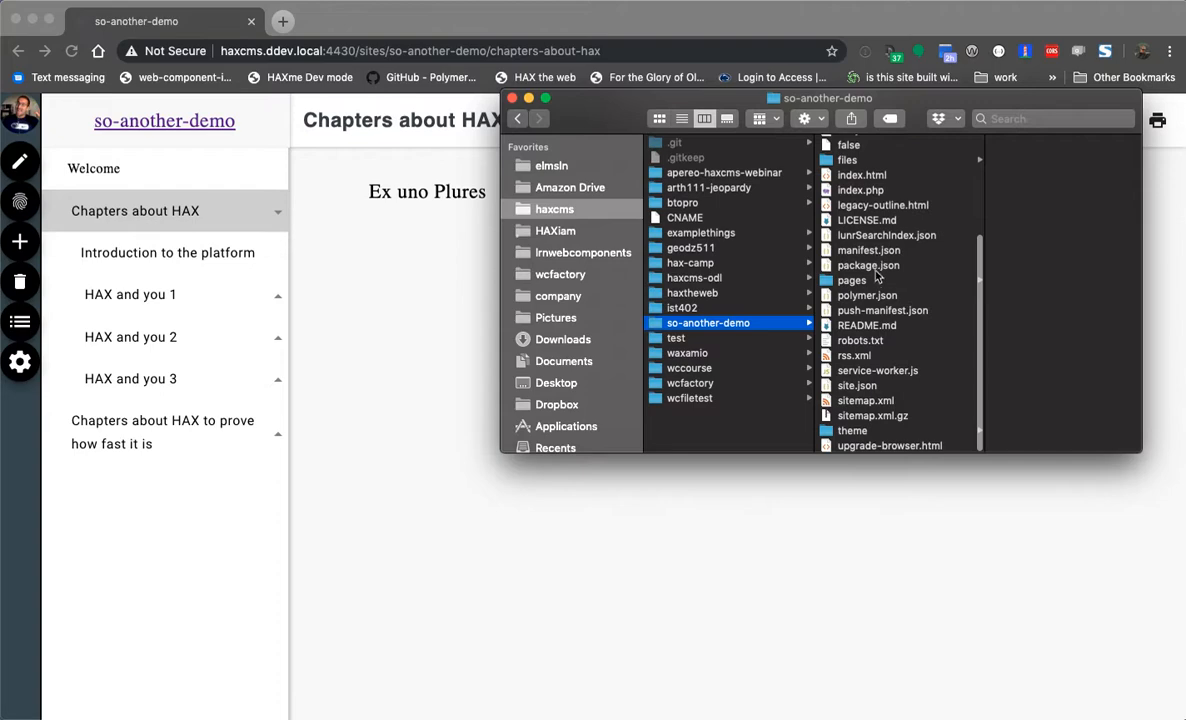
{"action": "left_click", "coordinate": [860, 280]}
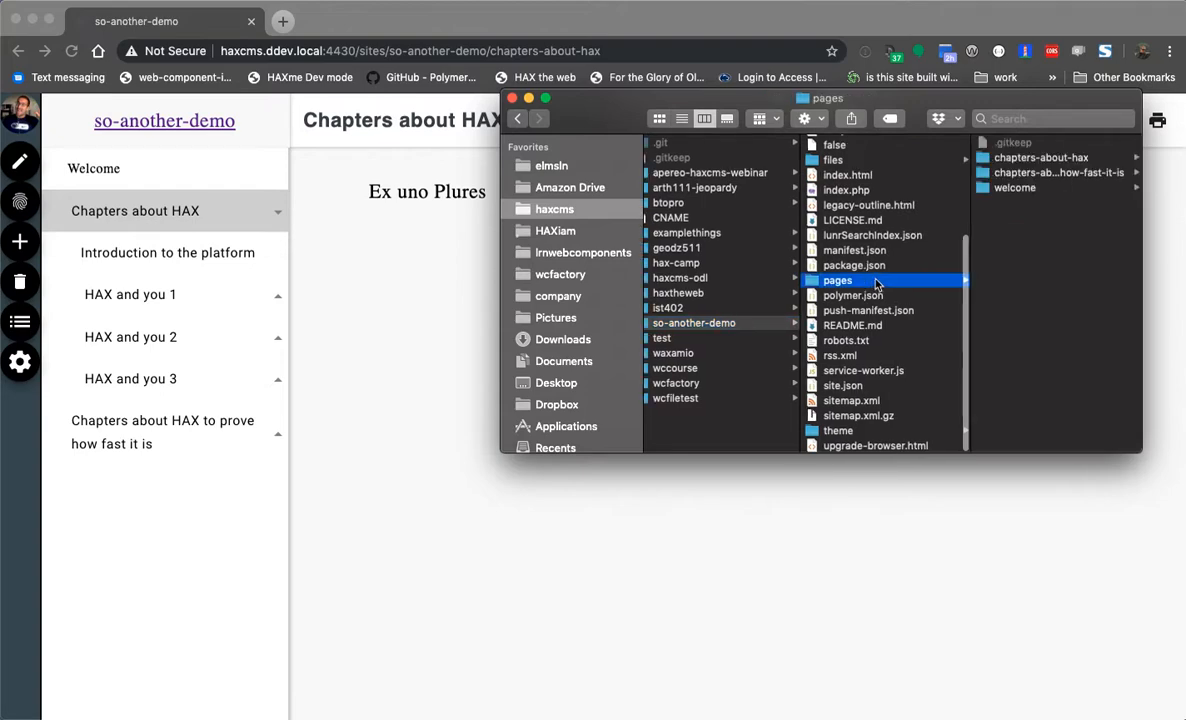
{"action": "left_click", "coordinate": [1028, 174]}
{"action": "left_click", "coordinate": [1032, 172]}
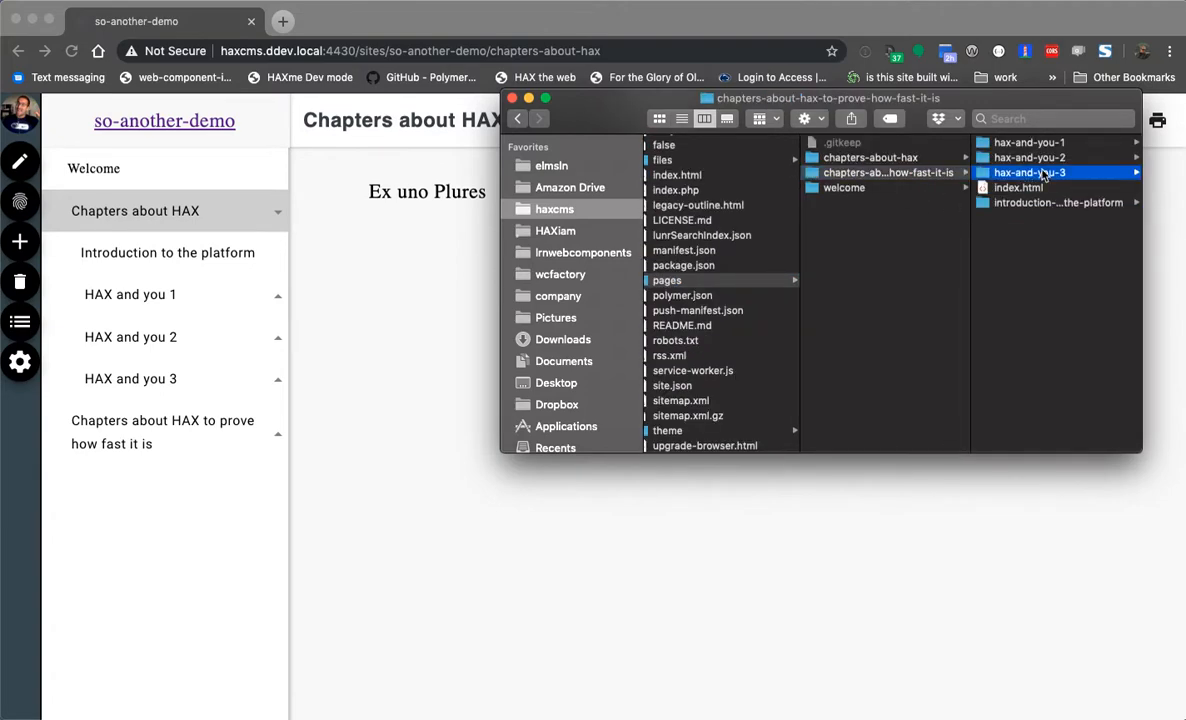
{"action": "left_click", "coordinate": [1037, 172]}
{"action": "left_click", "coordinate": [853, 157]}
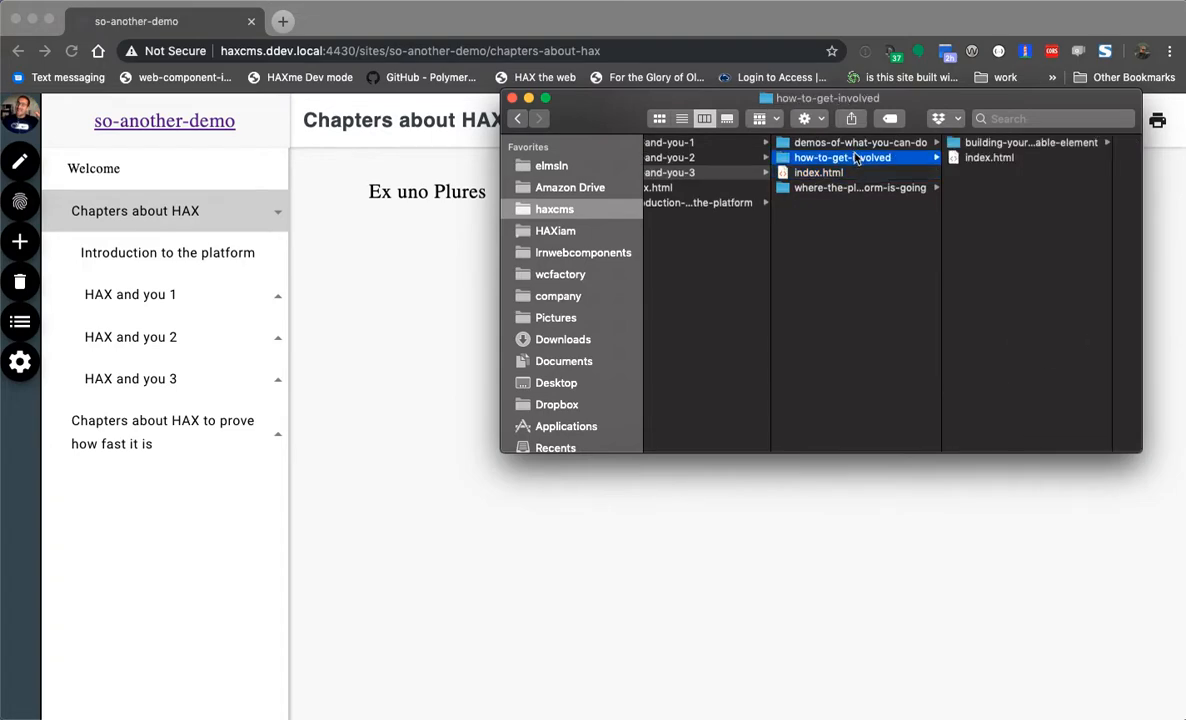
{"action": "left_click", "coordinate": [1024, 146]}
{"action": "left_click", "coordinate": [439, 355]}
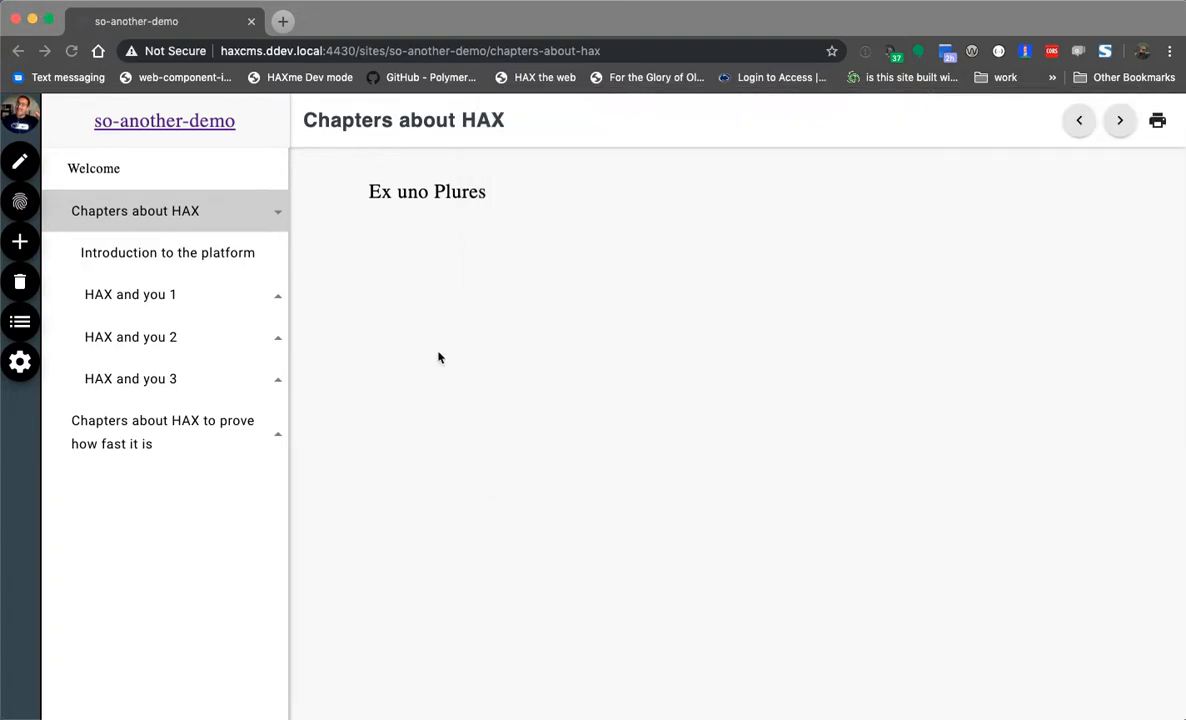
- Browse the nested sidebar pages of the original 'Chapters about HAX' chapter
{"action": "left_click", "coordinate": [165, 347]}
{"action": "left_click", "coordinate": [164, 418]}
{"action": "left_click", "coordinate": [164, 458]}
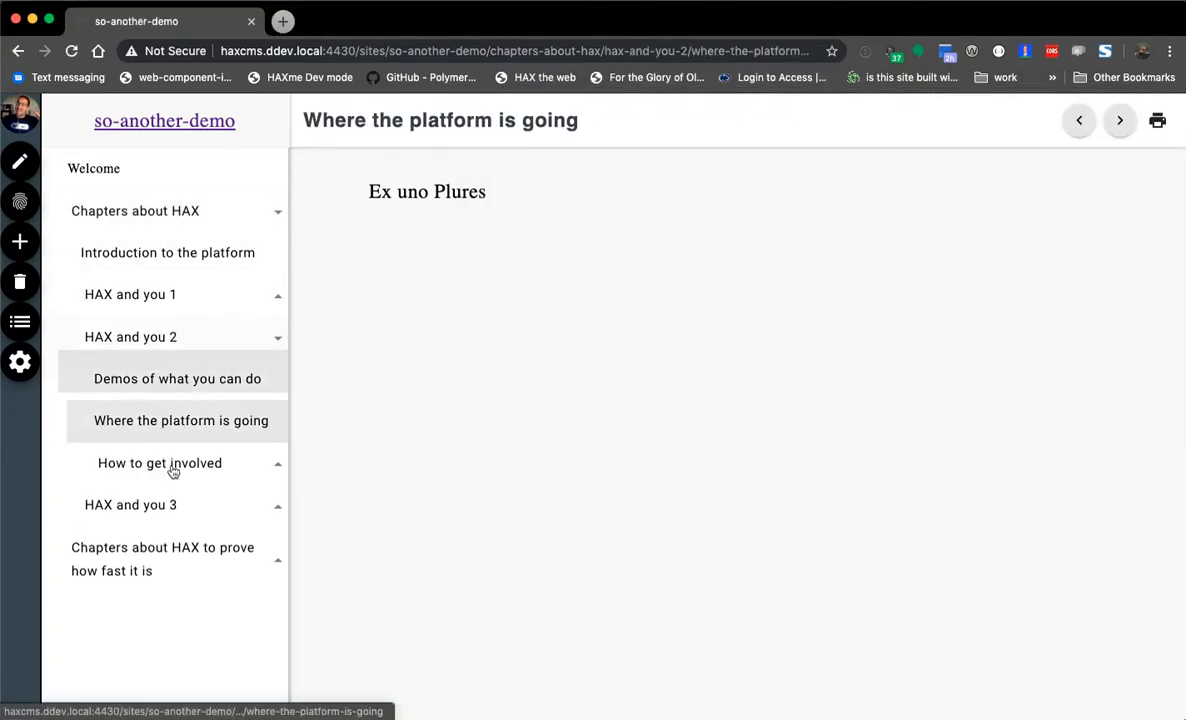
{"action": "left_click", "coordinate": [147, 517]}
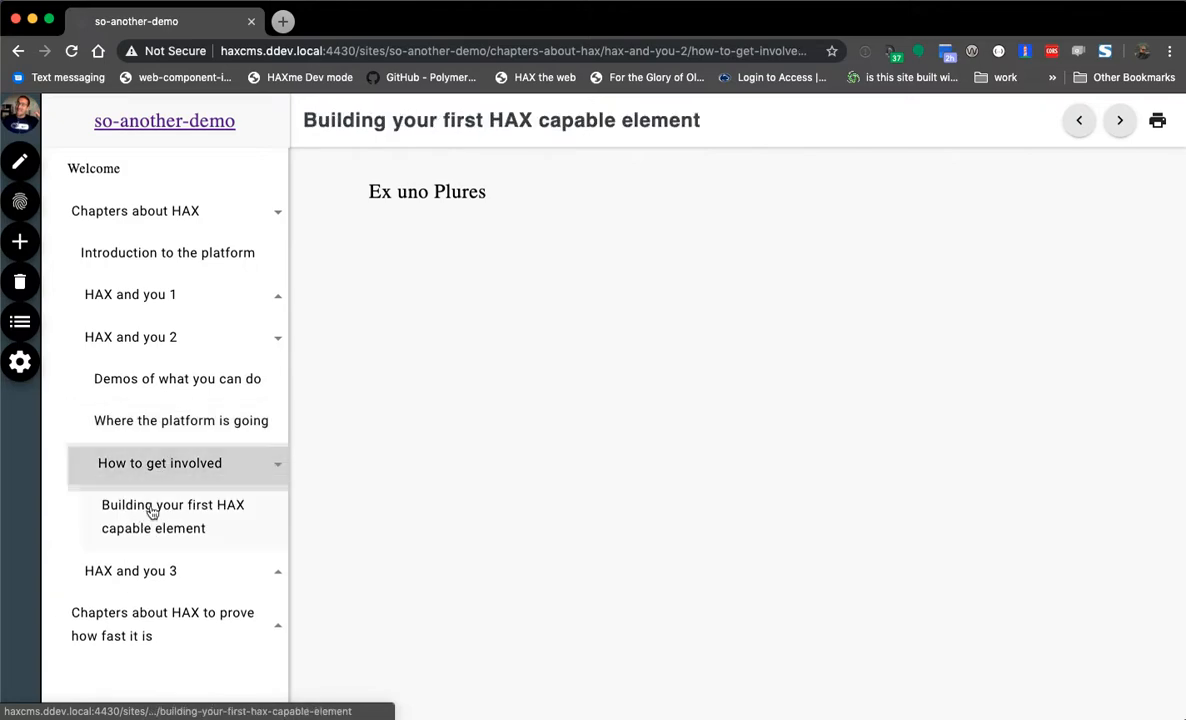
{"action": "left_click", "coordinate": [160, 565]}
{"action": "left_click", "coordinate": [175, 593]}
{"action": "left_click", "coordinate": [185, 233]}
{"action": "left_click", "coordinate": [218, 348]}
{"action": "left_click", "coordinate": [193, 398]}
{"action": "left_click", "coordinate": [197, 420]}
{"action": "left_click", "coordinate": [191, 462]}
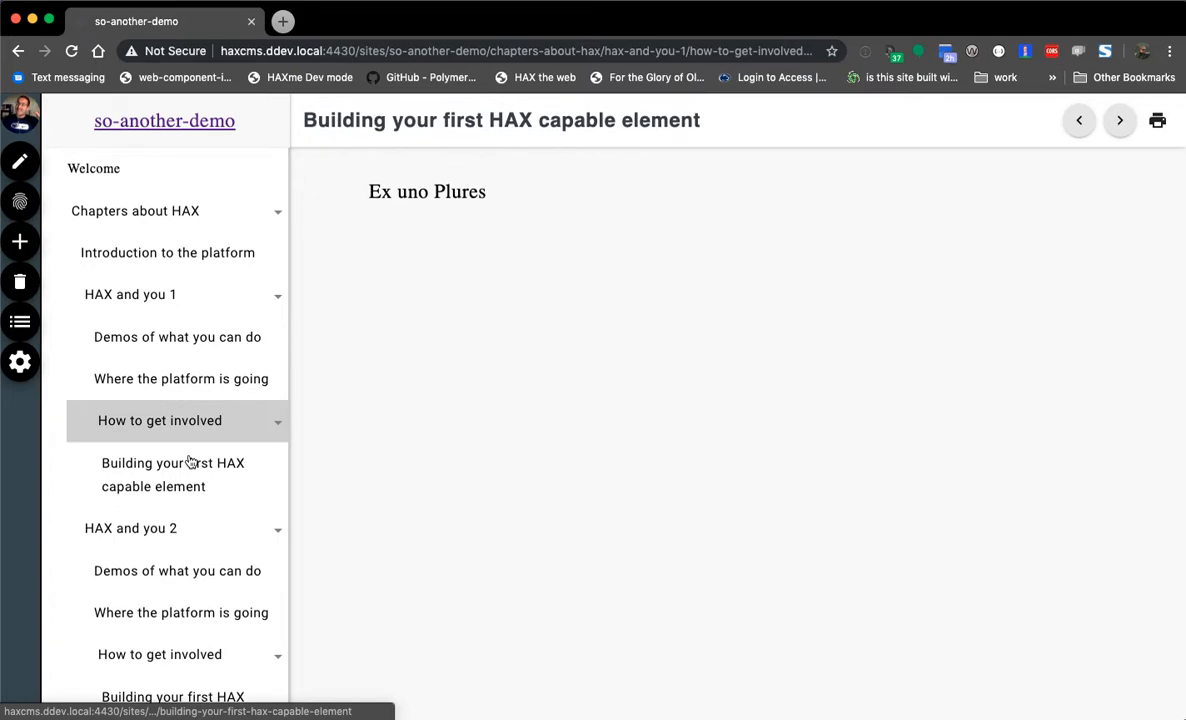
- Expand the copied chapter, browse its pages ending on 'Introduction to the platform', and open the outline editor
{"action": "left_click", "coordinate": [278, 205]}
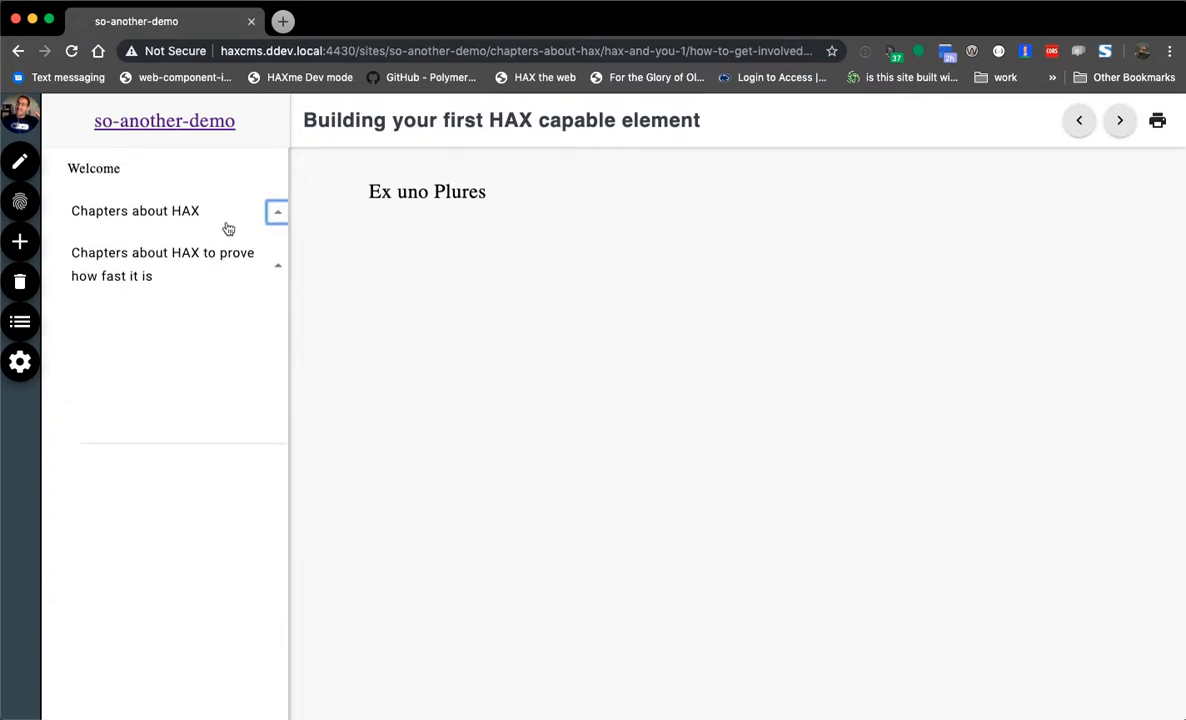
{"action": "left_click", "coordinate": [277, 264]}
{"action": "left_click", "coordinate": [148, 270]}
{"action": "left_click", "coordinate": [148, 405]}
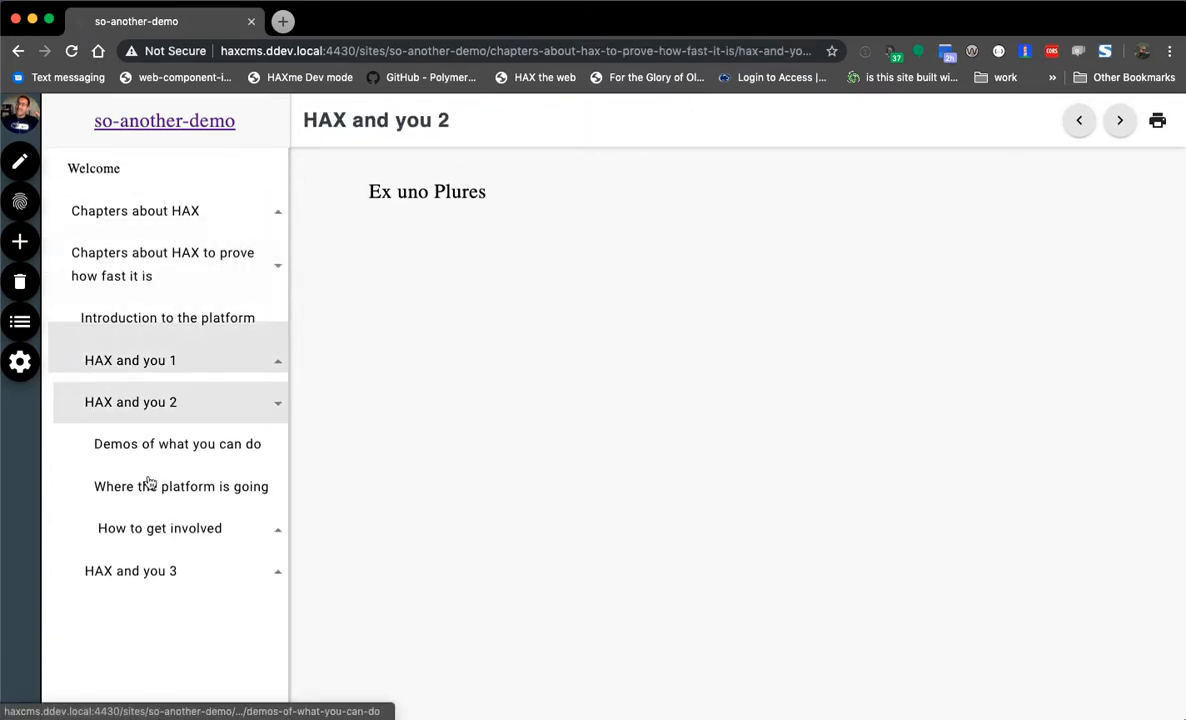
{"action": "left_click", "coordinate": [148, 570]}
{"action": "left_click", "coordinate": [120, 317]}
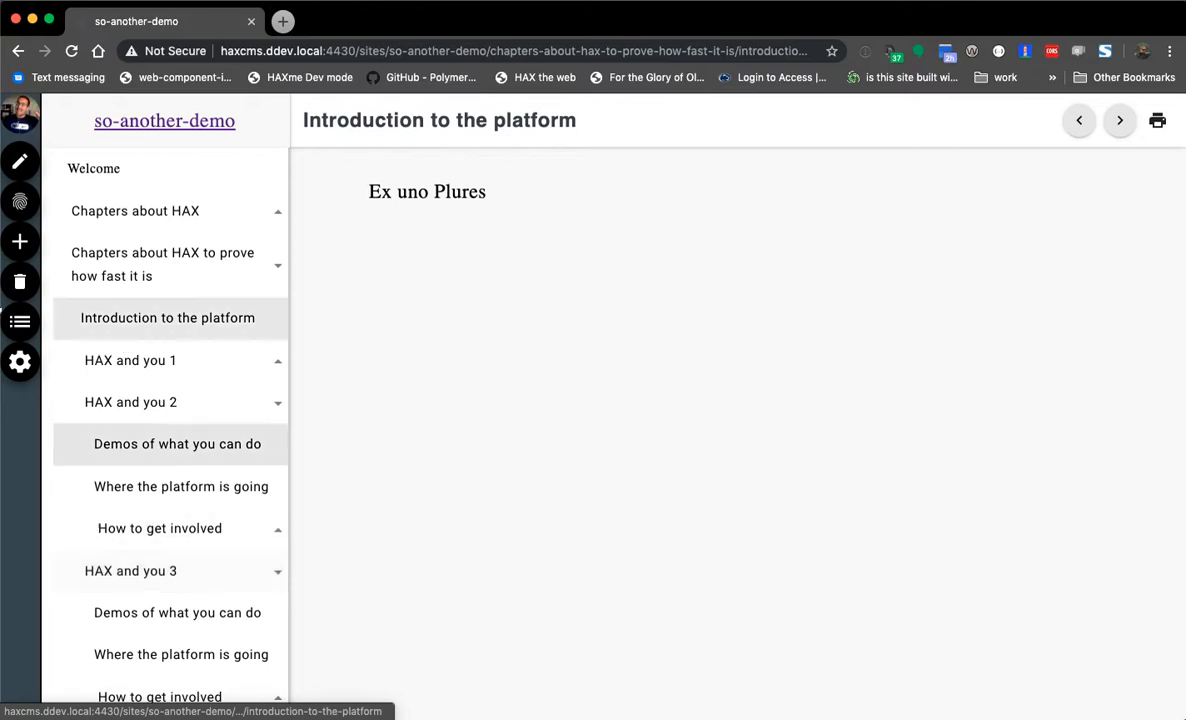
{"action": "left_click", "coordinate": [20, 321]}
- Move 'Chapters about HAX to prove how fast it is' to the top of the outline and save
{"action": "double_click", "coordinate": [260, 313]}
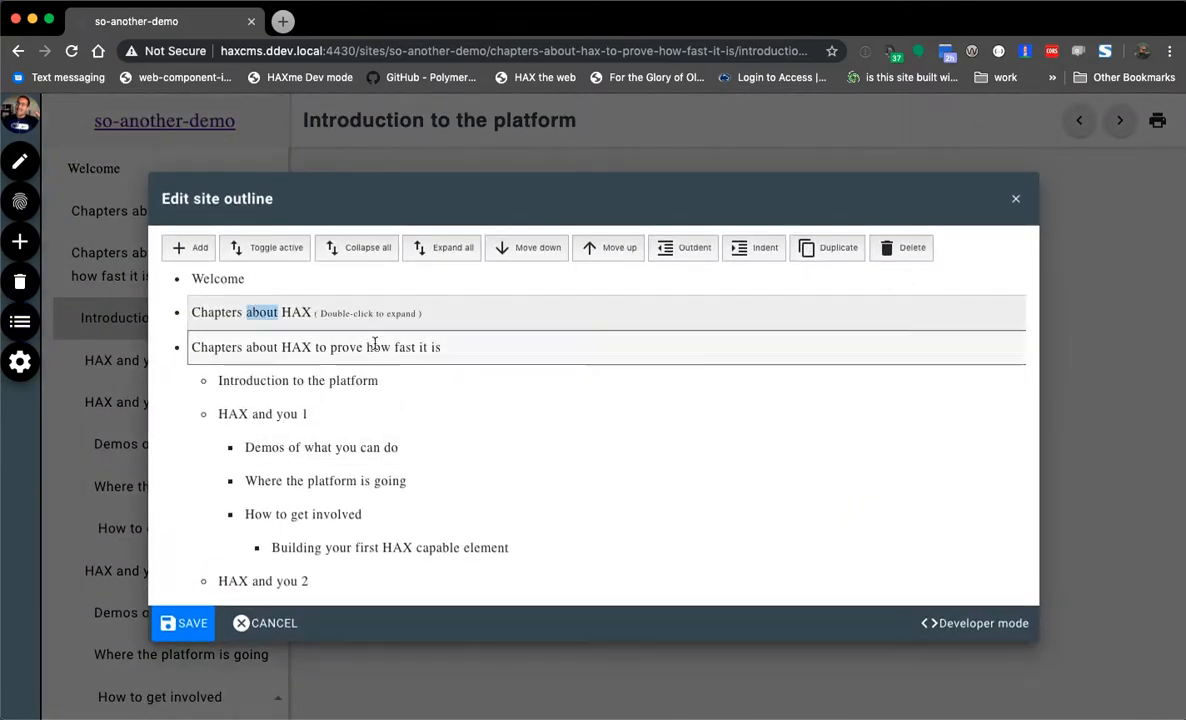
{"action": "double_click", "coordinate": [378, 347]}
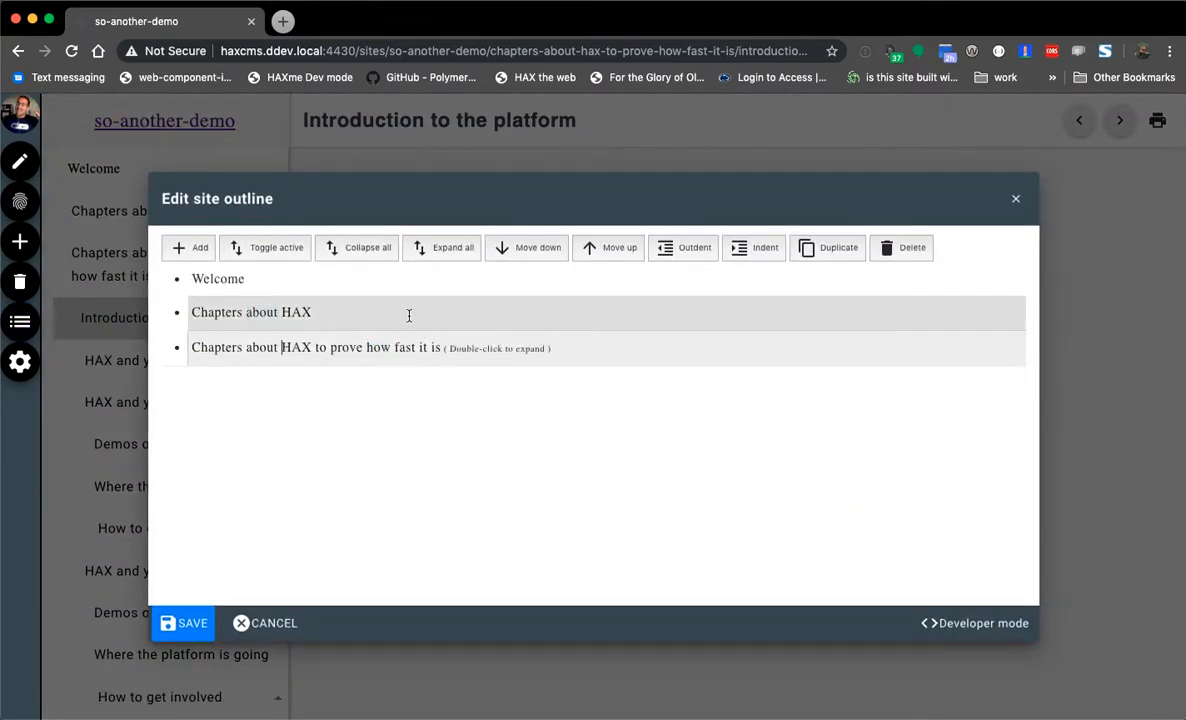
{"action": "left_click", "coordinate": [612, 250]}
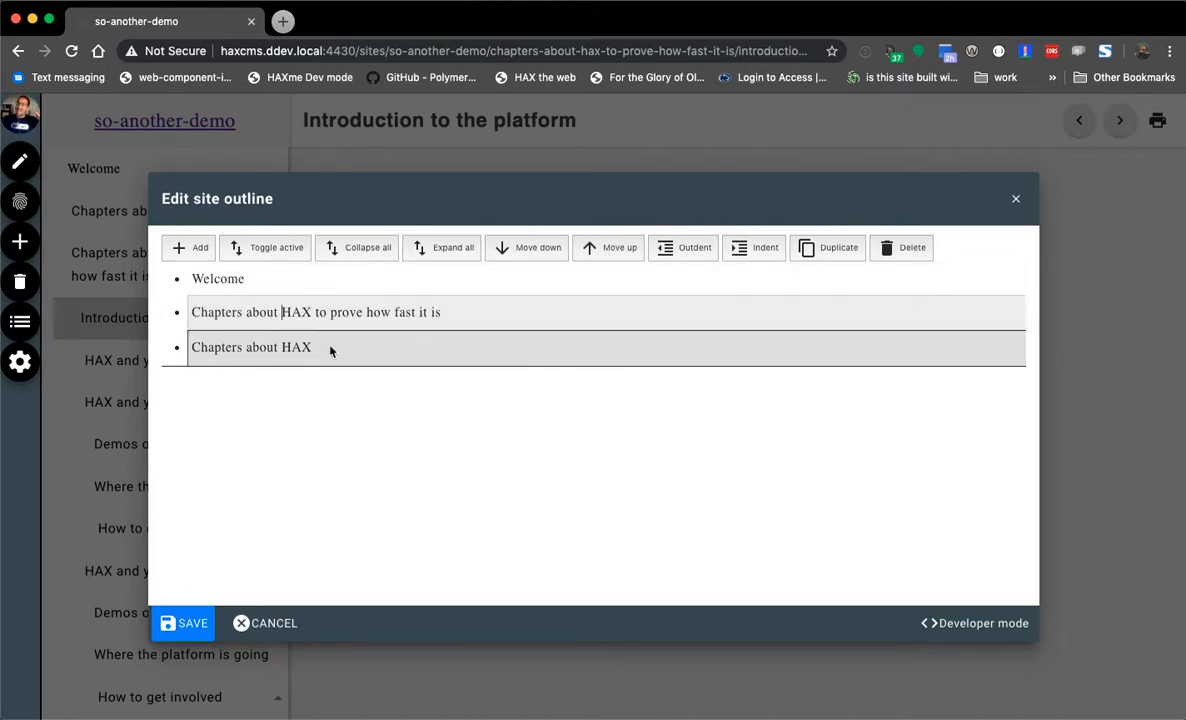
{"action": "left_click", "coordinate": [609, 252]}
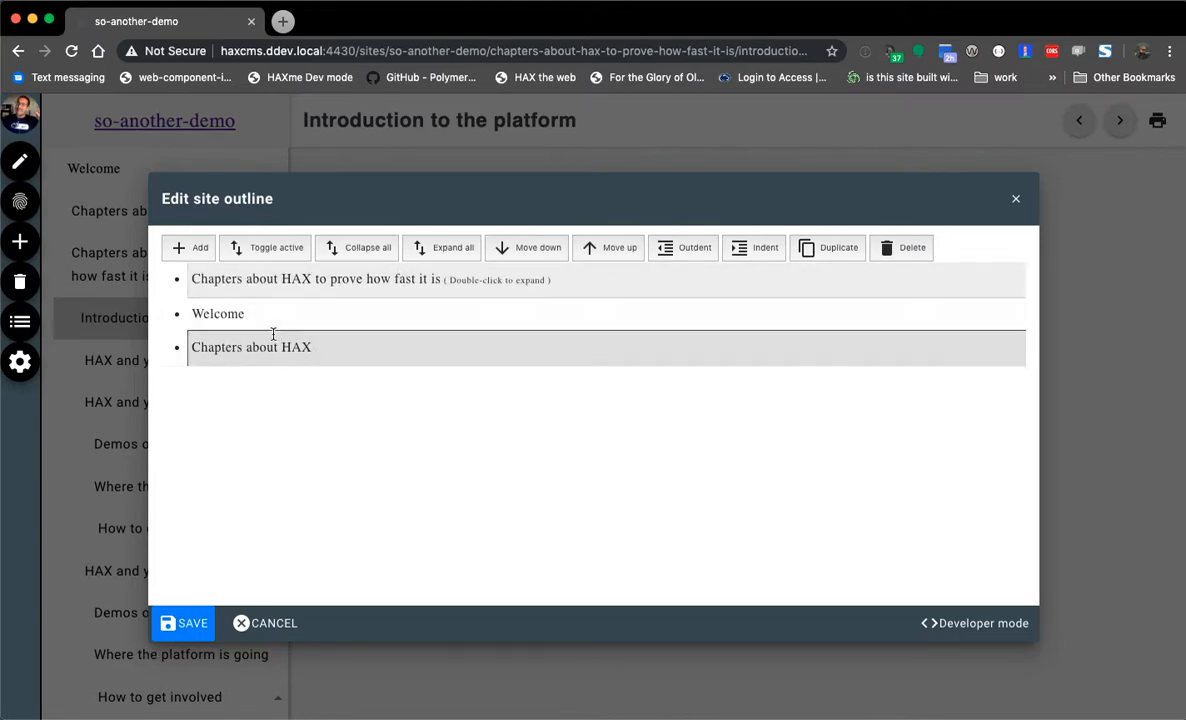
{"action": "left_click", "coordinate": [172, 626]}
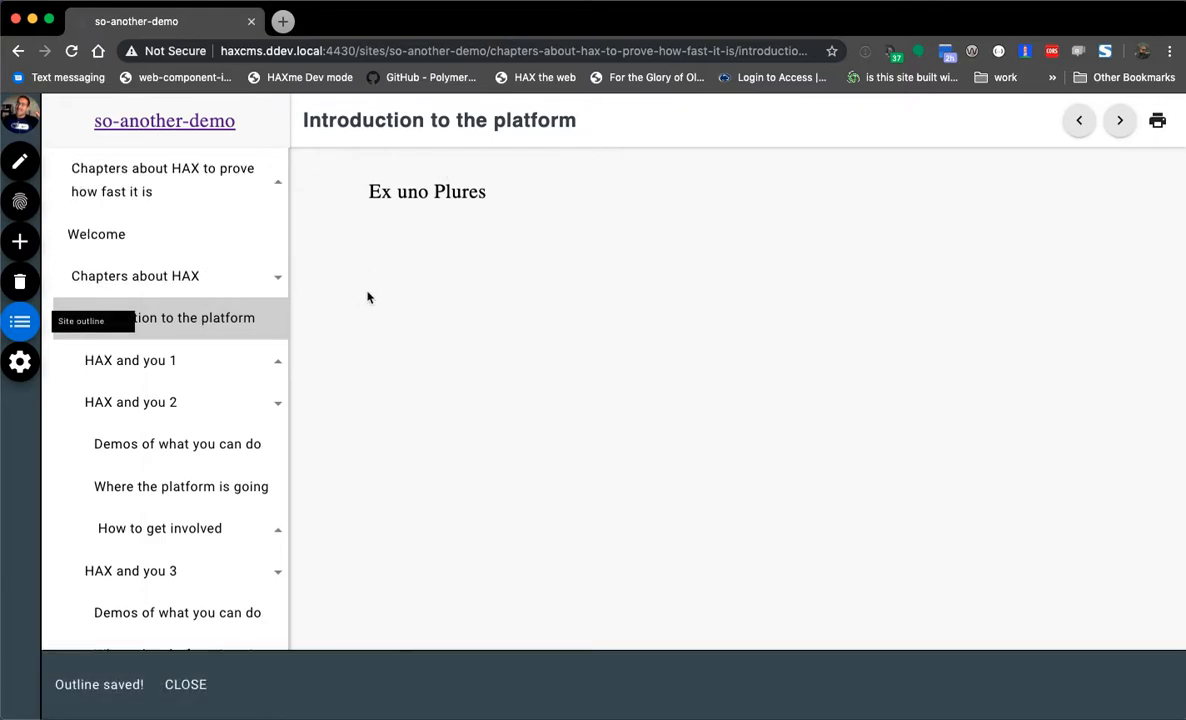
- Browse the reordered sidebar, ending on the copied chapter's 'Introduction to the platform' page
{"action": "left_click", "coordinate": [277, 277]}
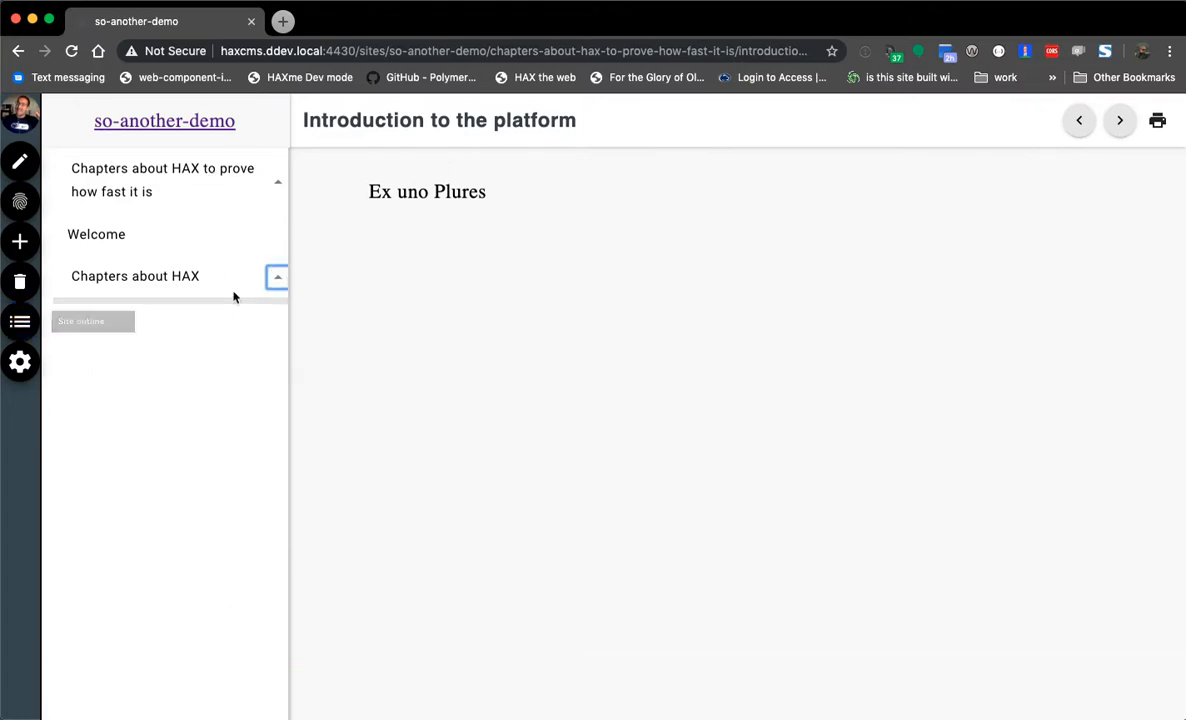
{"action": "left_click", "coordinate": [143, 193]}
{"action": "left_click", "coordinate": [110, 412]}
{"action": "left_click", "coordinate": [113, 447]}
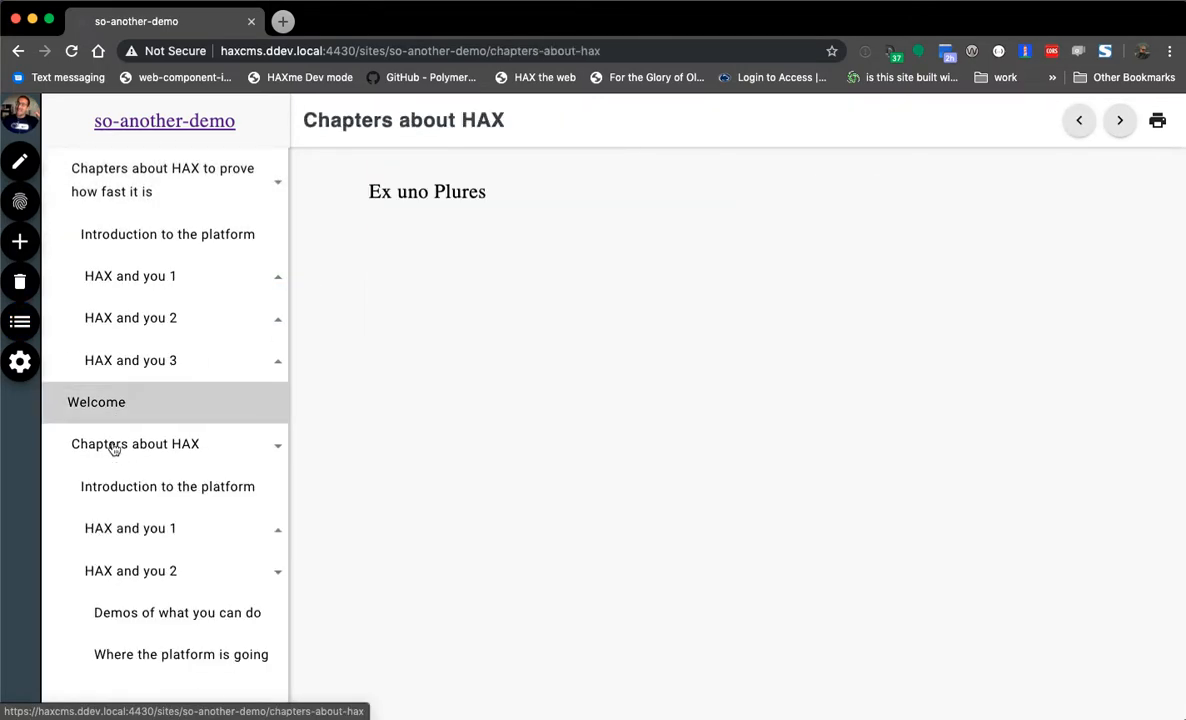
{"action": "left_click", "coordinate": [110, 400]}
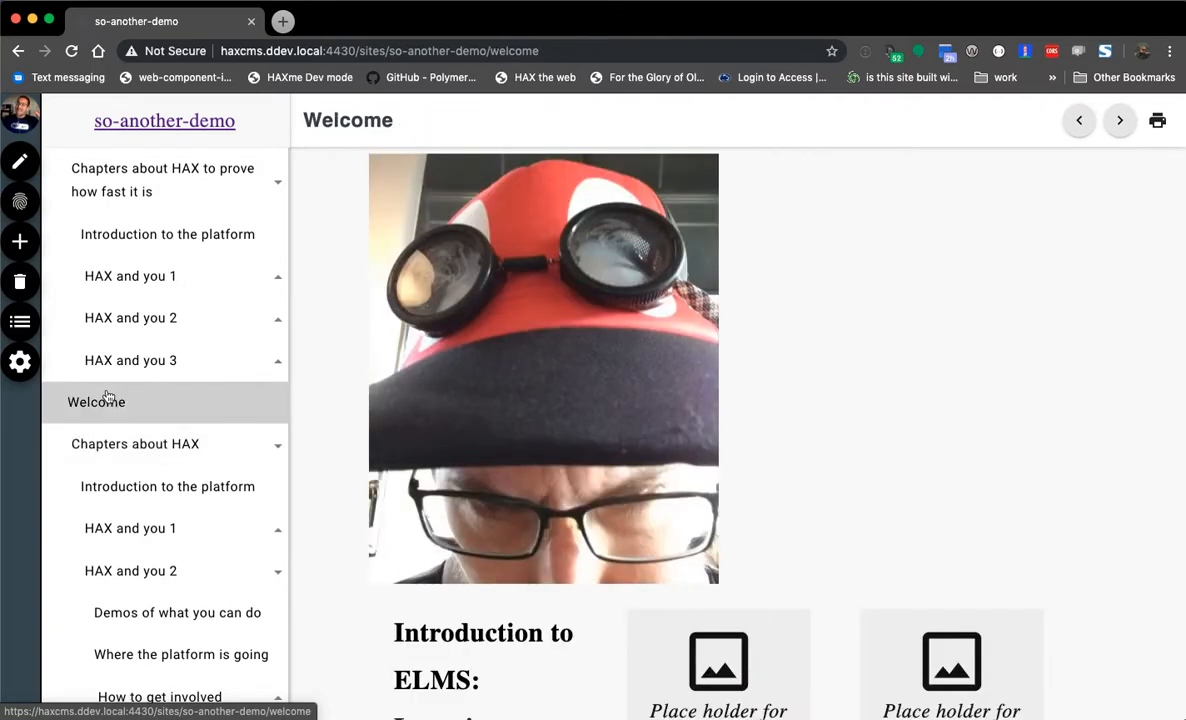
{"action": "left_click", "coordinate": [160, 190]}
{"action": "left_click", "coordinate": [138, 233]}
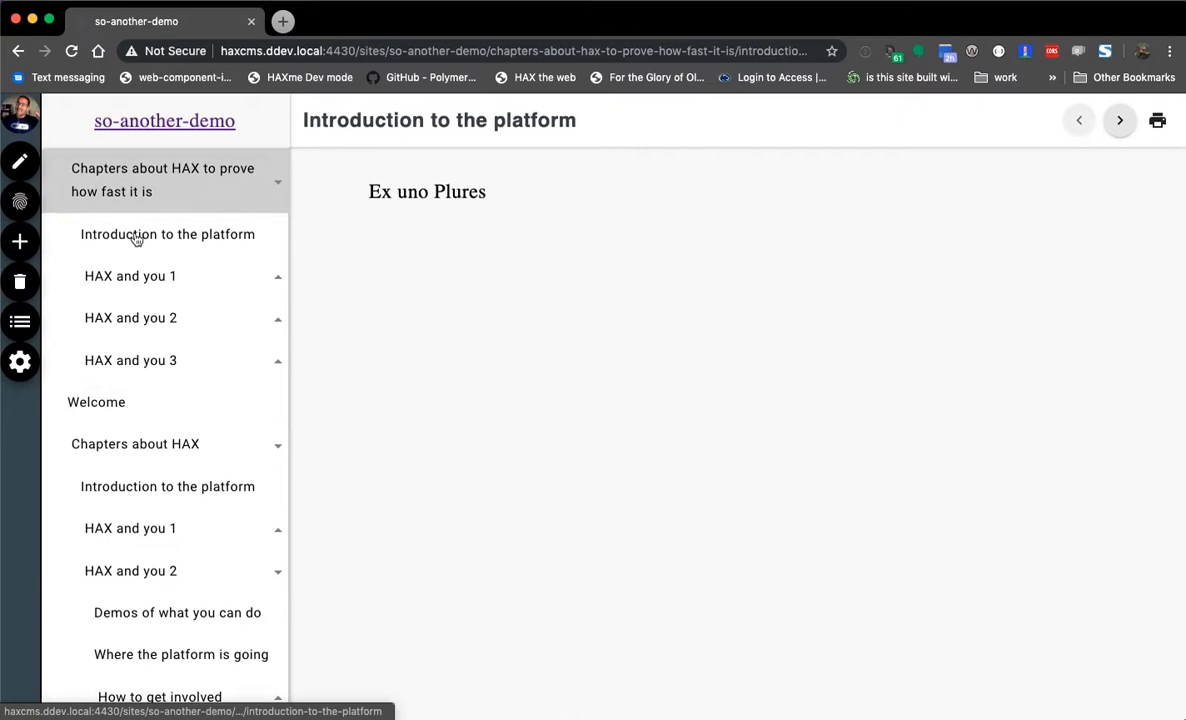
- Add 'It just is starting to work and scream with performance!!!' below 'Ex uno Plures' and save
{"action": "left_click", "coordinate": [20, 161]}
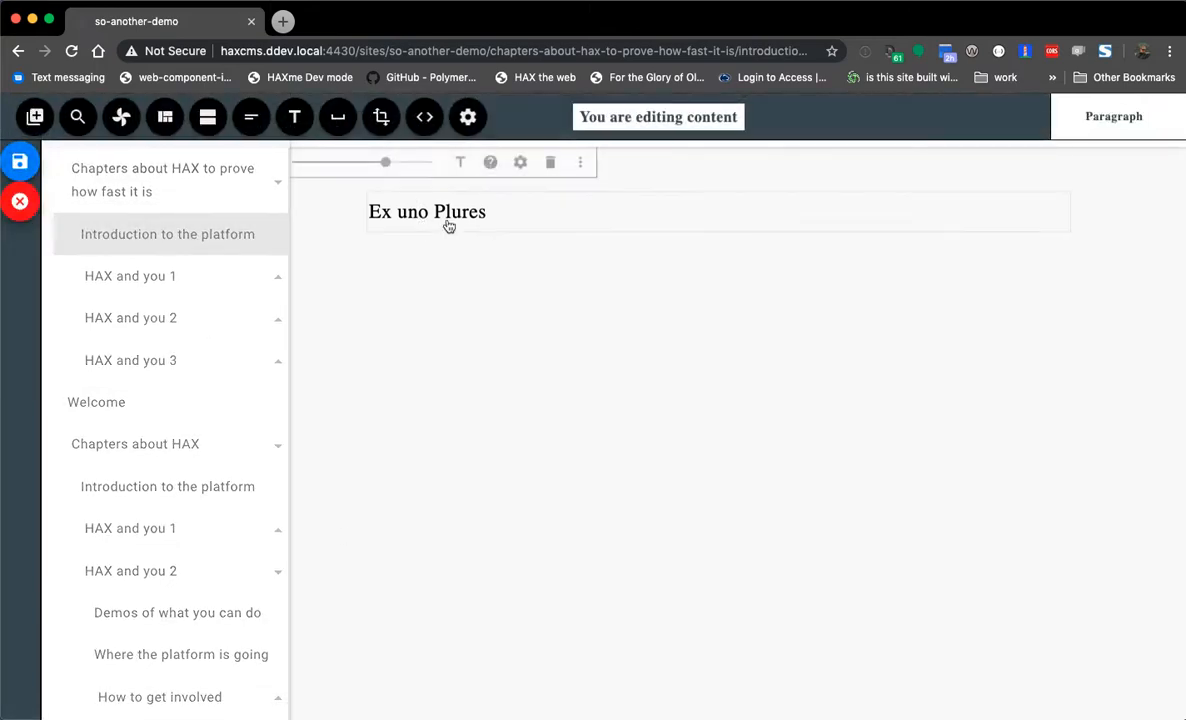
{"action": "key", "text": "Return"}
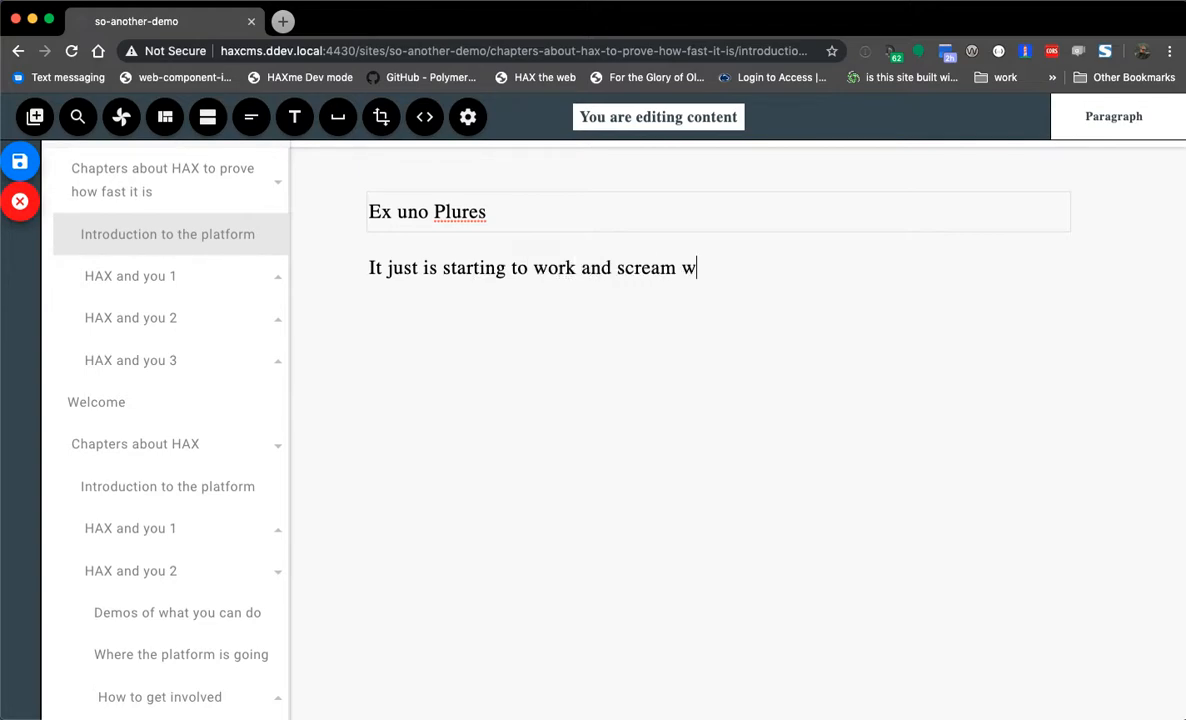
{"action": "type", "text": "!!!"}
{"action": "left_click", "coordinate": [20, 164]}
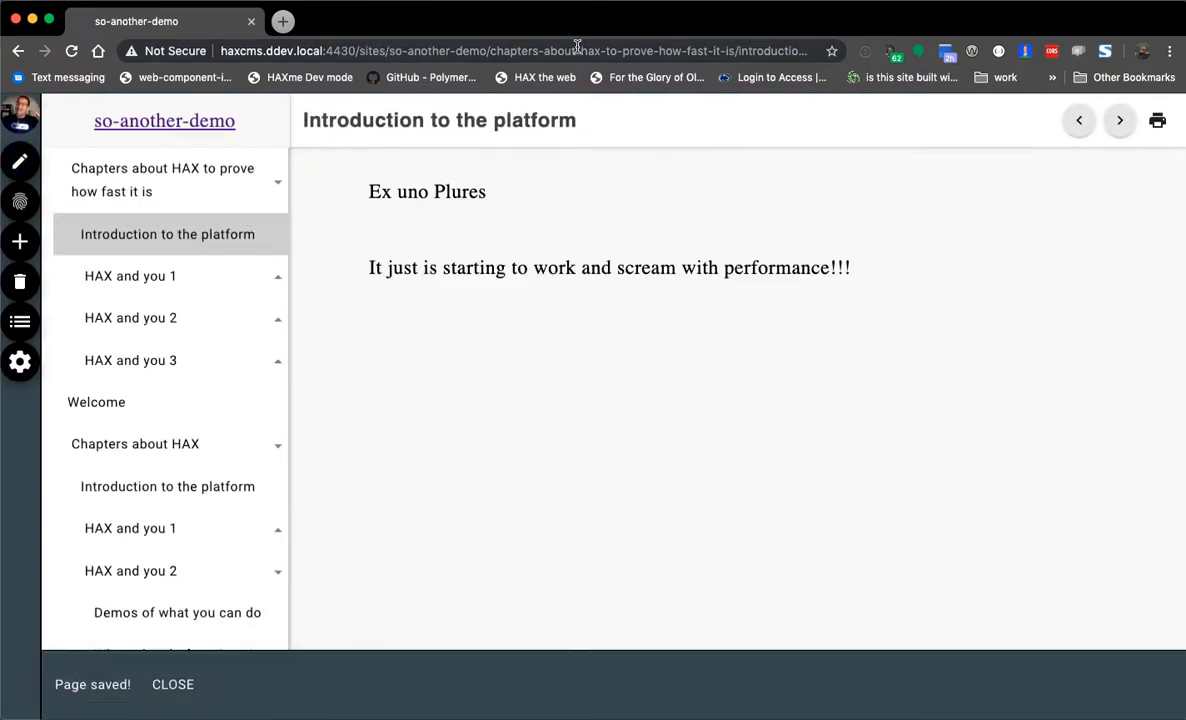
{"action": "right_click", "coordinate": [495, 380]}
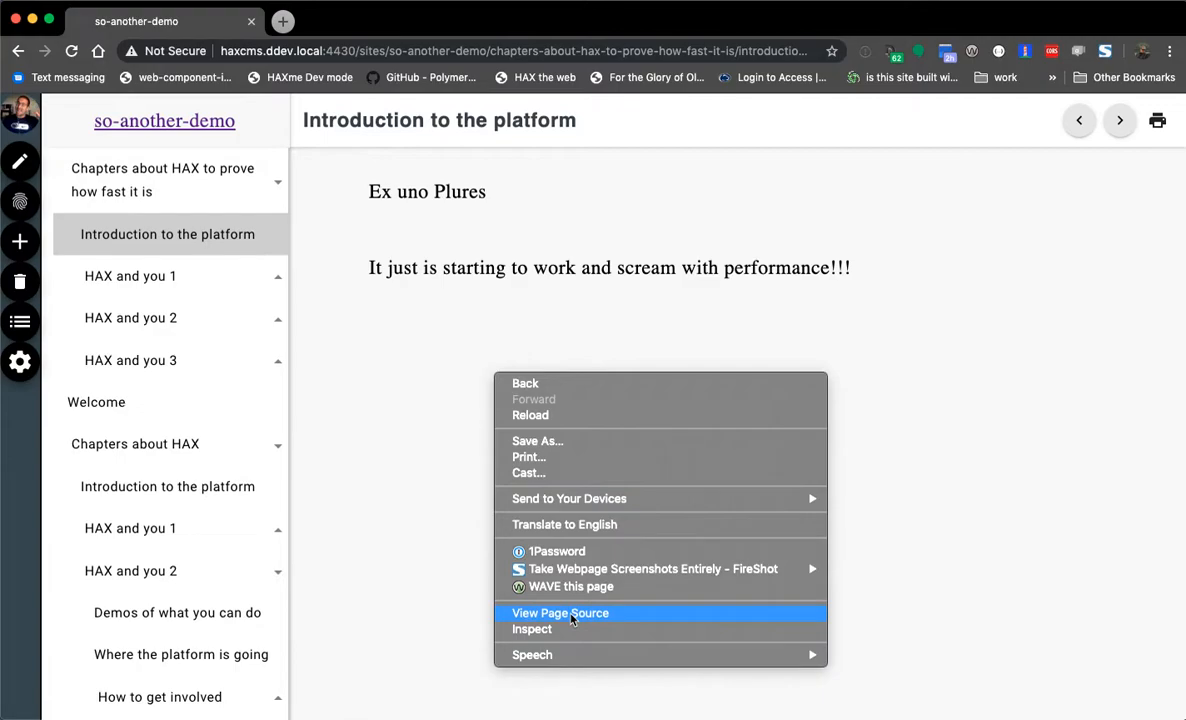
{"action": "left_click", "coordinate": [565, 614]}
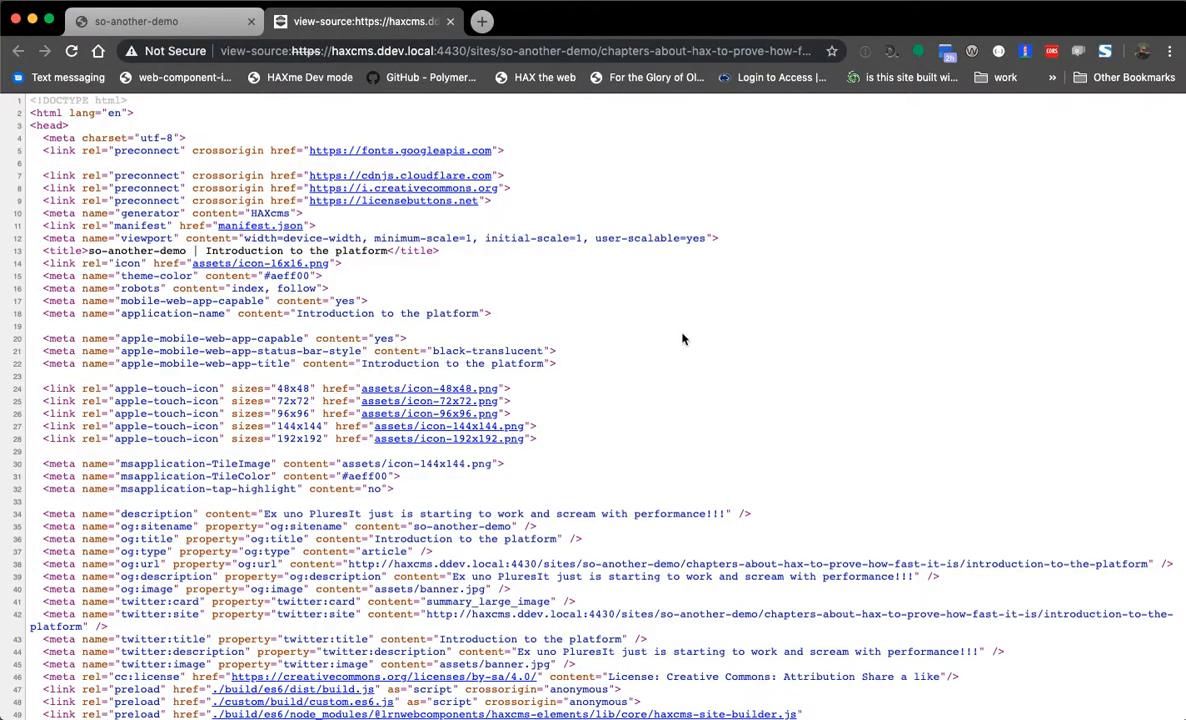
{"action": "scroll", "coordinate": [580, 330], "scroll_direction": "down", "scroll_amount": 20}
{"action": "scroll", "coordinate": [565, 423], "scroll_direction": "down", "scroll_amount": 5}
{"action": "scroll", "coordinate": [535, 425], "scroll_direction": "up", "scroll_amount": 4}
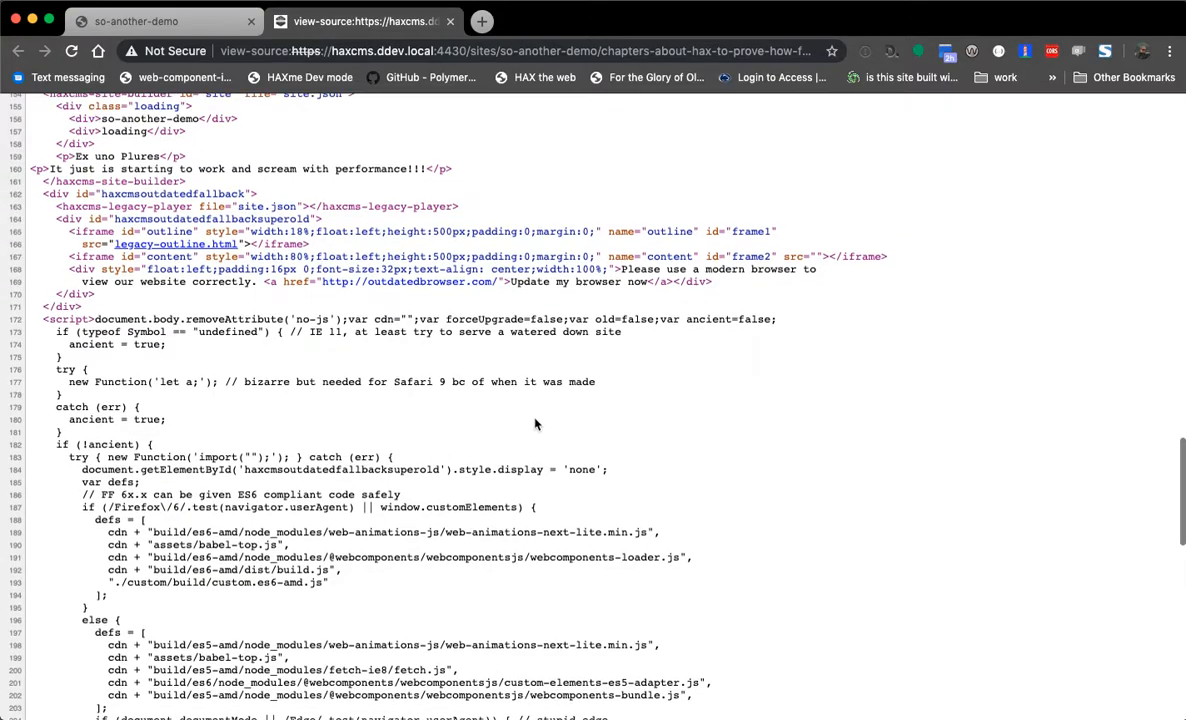
{"action": "scroll", "coordinate": [530, 430], "scroll_direction": "up", "scroll_amount": 7}
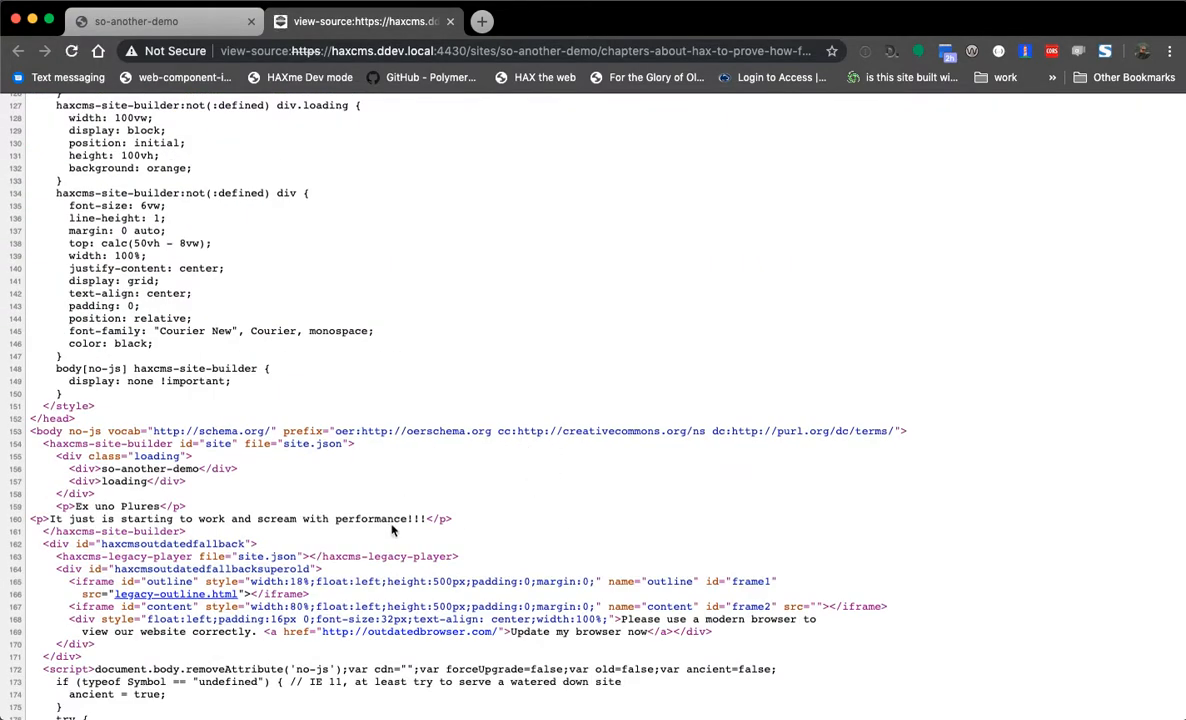
{"action": "left_click_drag", "start_coordinate": [389, 519], "coordinate": [231, 516]}
{"action": "left_click_drag", "start_coordinate": [135, 524], "coordinate": [70, 525]}
{"action": "left_click", "coordinate": [140, 529]}
{"action": "scroll", "coordinate": [368, 550], "scroll_direction": "up", "scroll_amount": 17}
{"action": "left_click_drag", "start_coordinate": [131, 458], "coordinate": [470, 624]}
{"action": "left_click", "coordinate": [649, 426]}
{"action": "scroll", "coordinate": [620, 470], "scroll_direction": "down", "scroll_amount": 3}
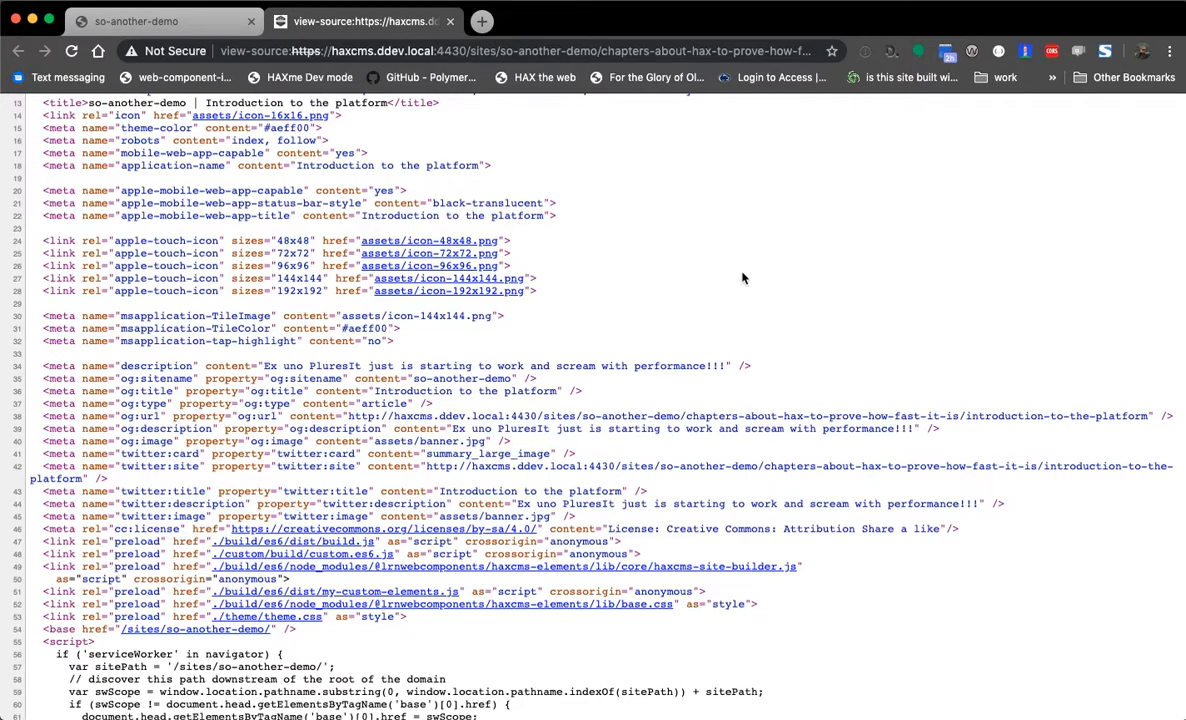
{"action": "triple_click", "coordinate": [117, 531]}
{"action": "left_click", "coordinate": [165, 432]}
{"action": "key", "text": "super+w"}
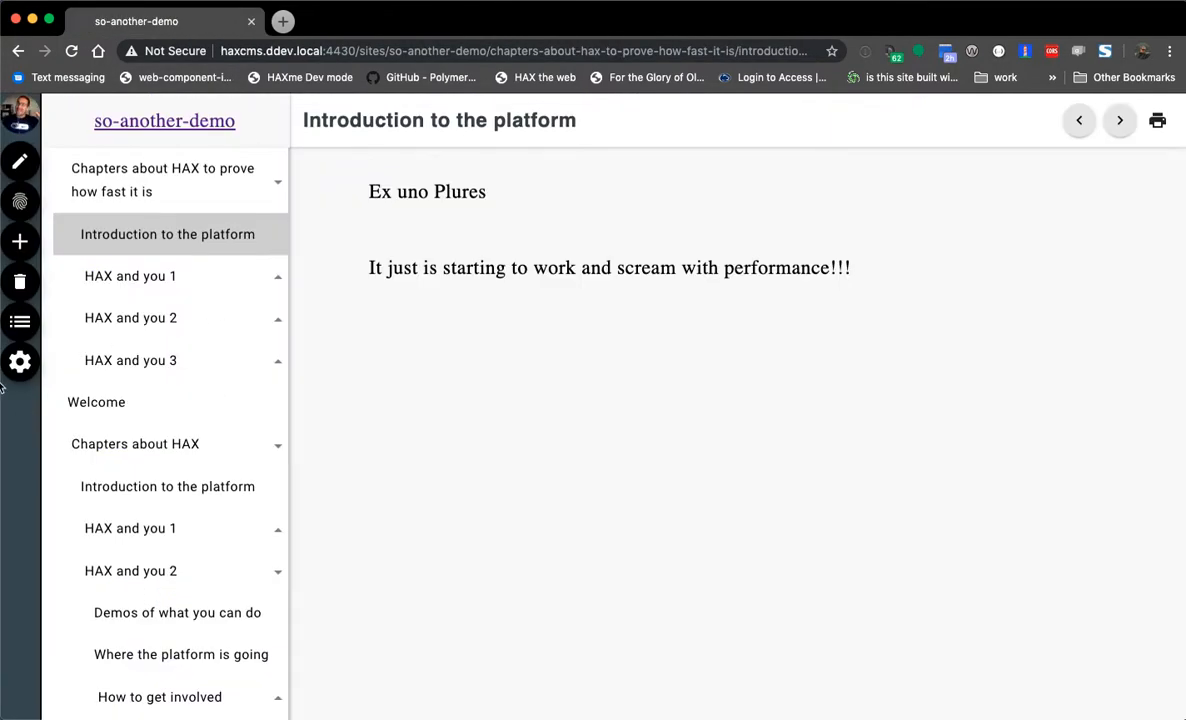
- In the Author settings, pick the Attribution non-commercial license, fill in the author name, and save
{"action": "left_click", "coordinate": [20, 361]}
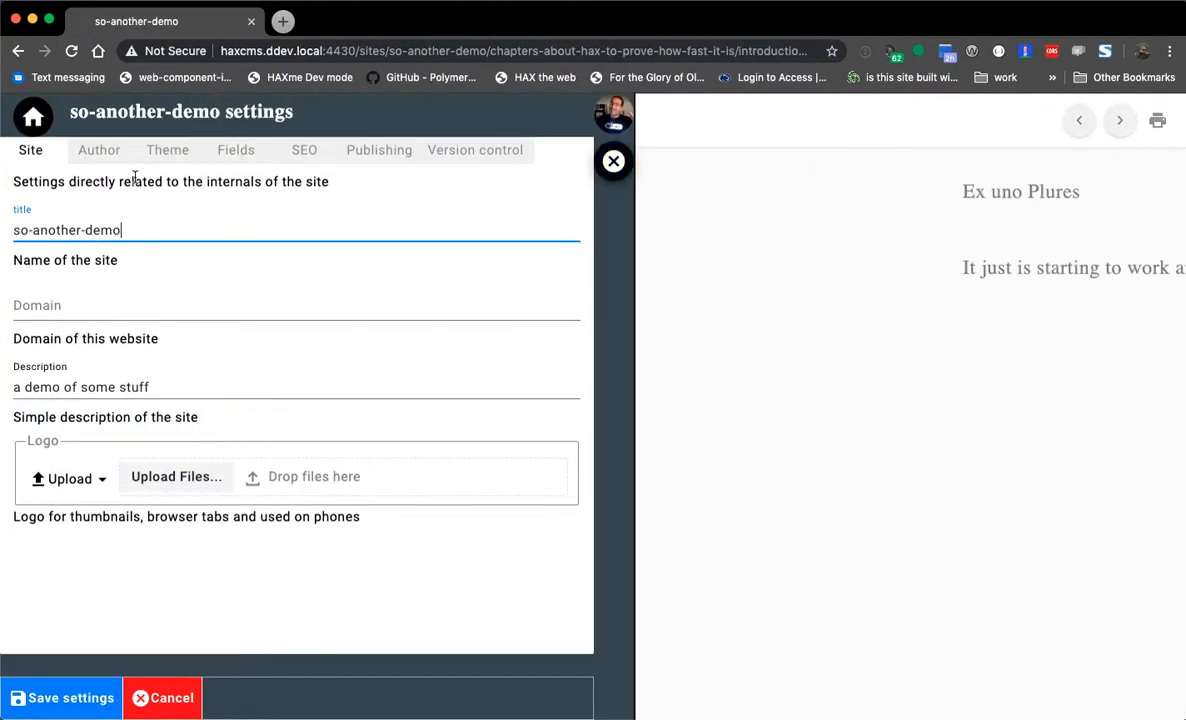
{"action": "left_click", "coordinate": [111, 153]}
{"action": "left_click", "coordinate": [143, 236]}
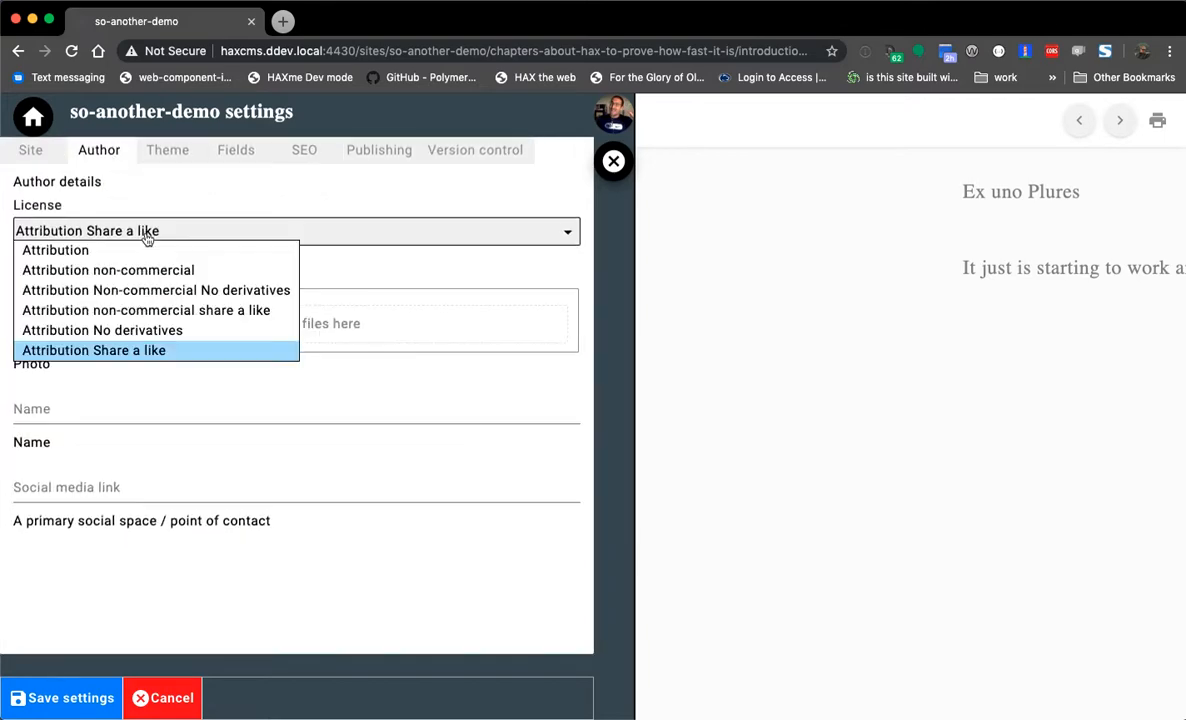
{"action": "left_click", "coordinate": [125, 267]}
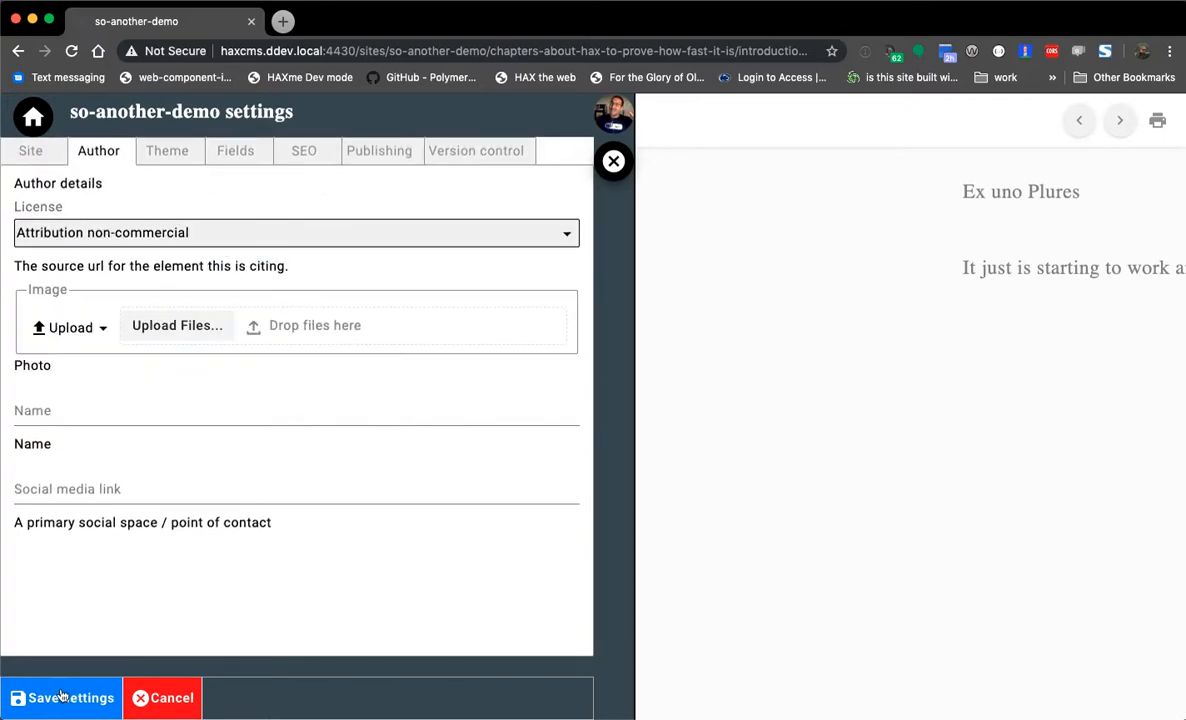
{"action": "left_click", "coordinate": [78, 406]}
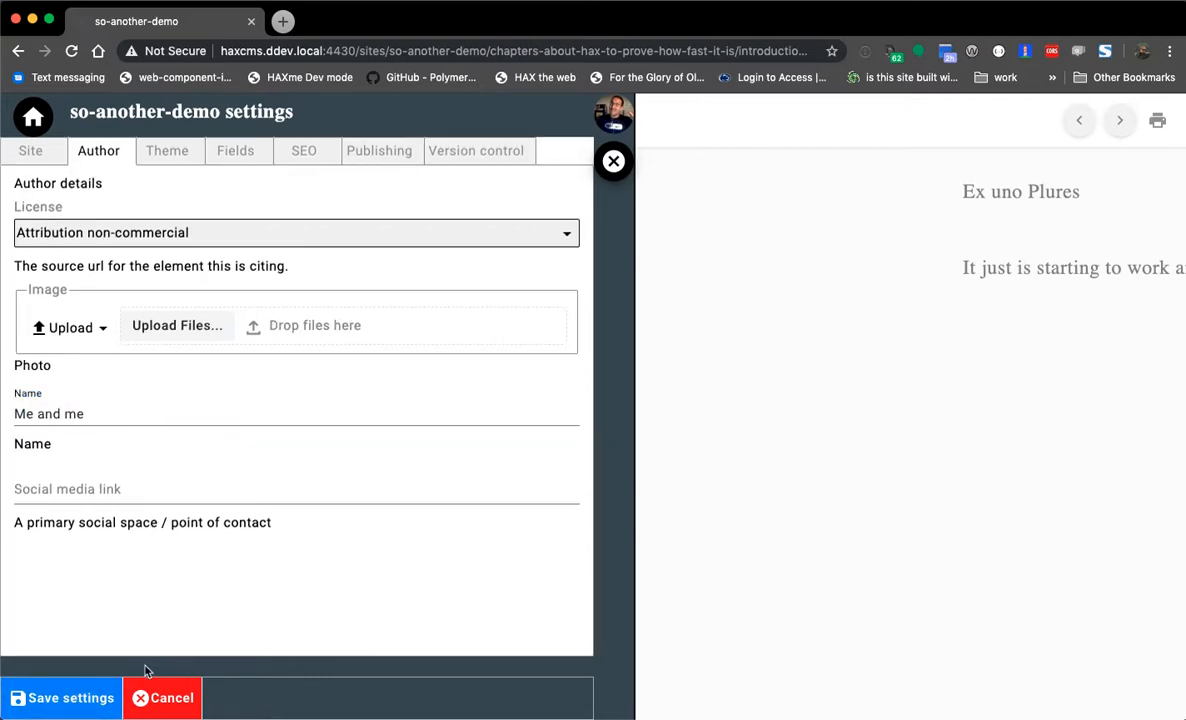
{"action": "left_click", "coordinate": [82, 680]}
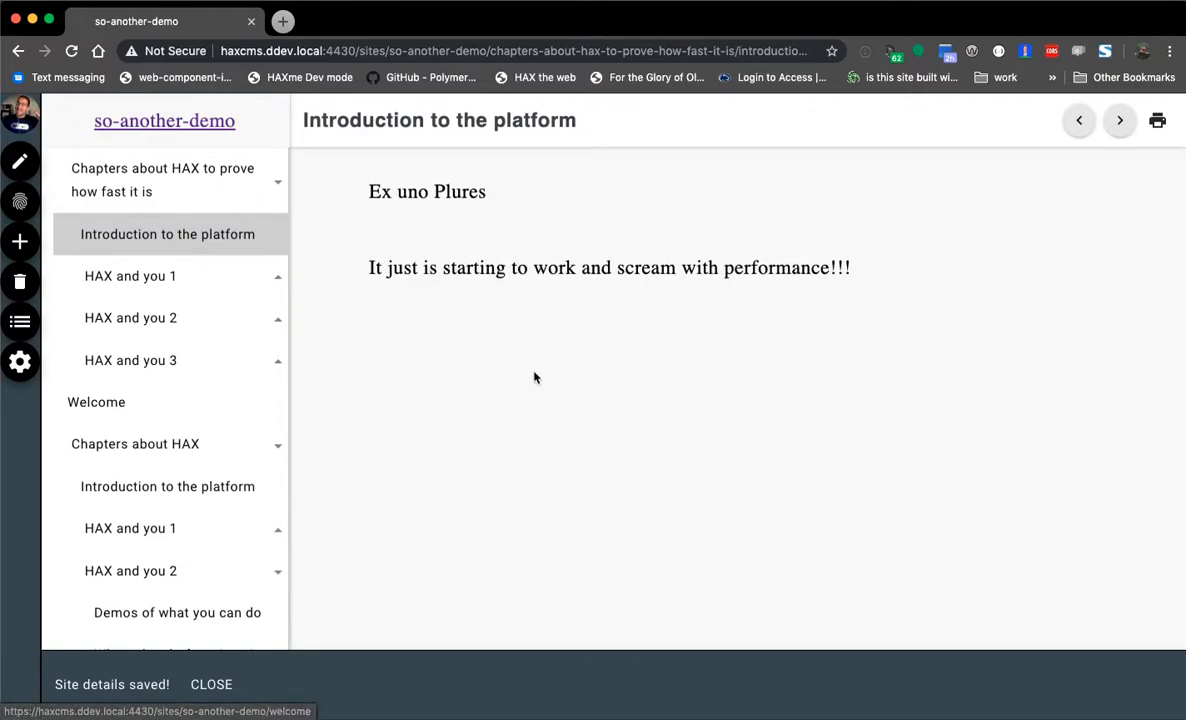
{"action": "right_click", "coordinate": [522, 366]}
{"action": "left_click", "coordinate": [599, 606]}
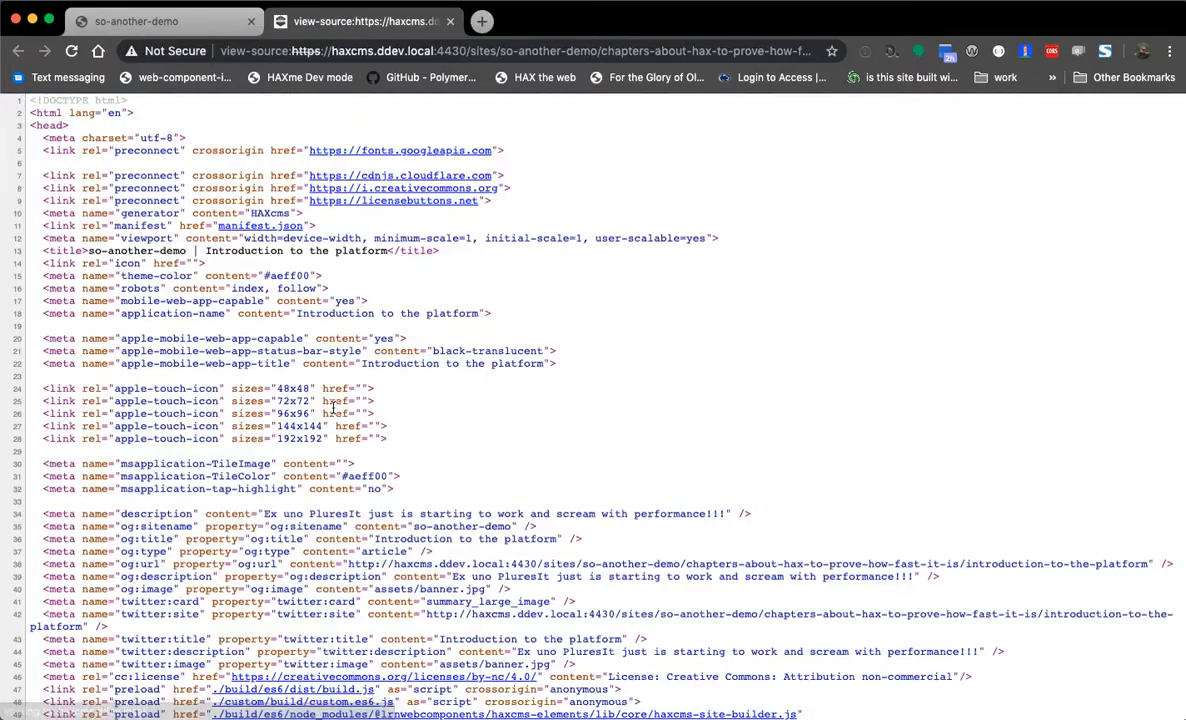
{"action": "key", "text": "ctrl+f"}
{"action": "type", "text": "cc"}
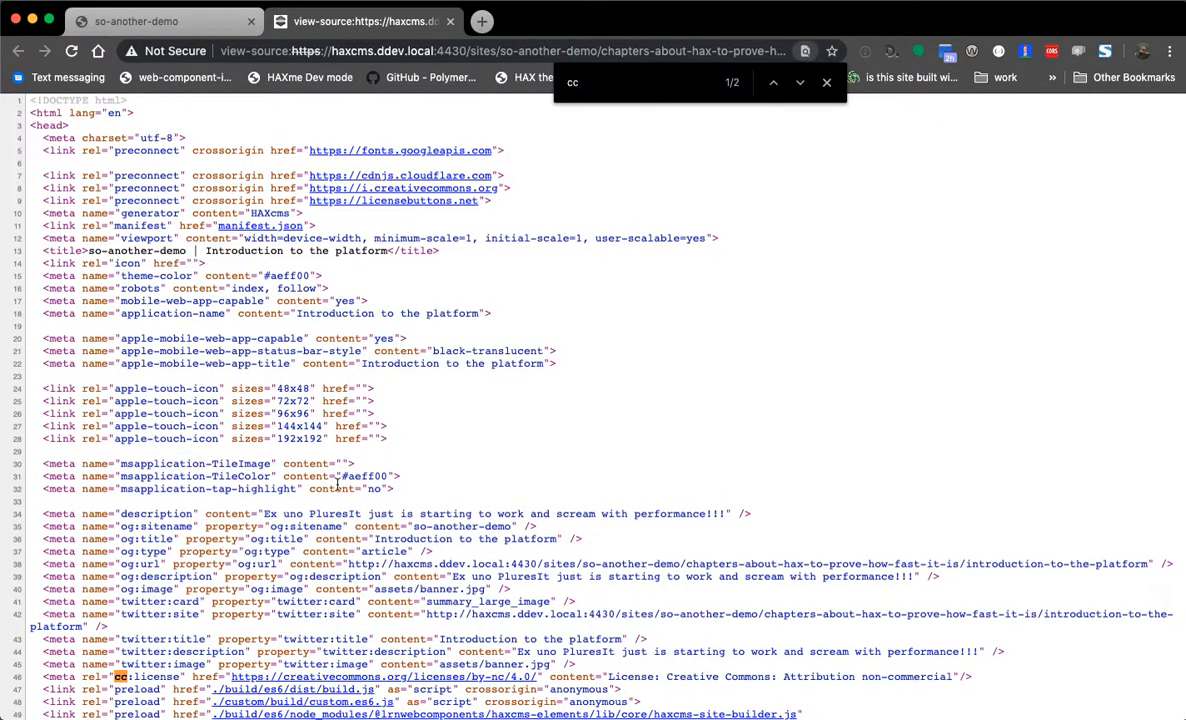
{"action": "triple_click", "coordinate": [858, 632]}
{"action": "triple_click", "coordinate": [850, 632]}
{"action": "left_click", "coordinate": [868, 634]}
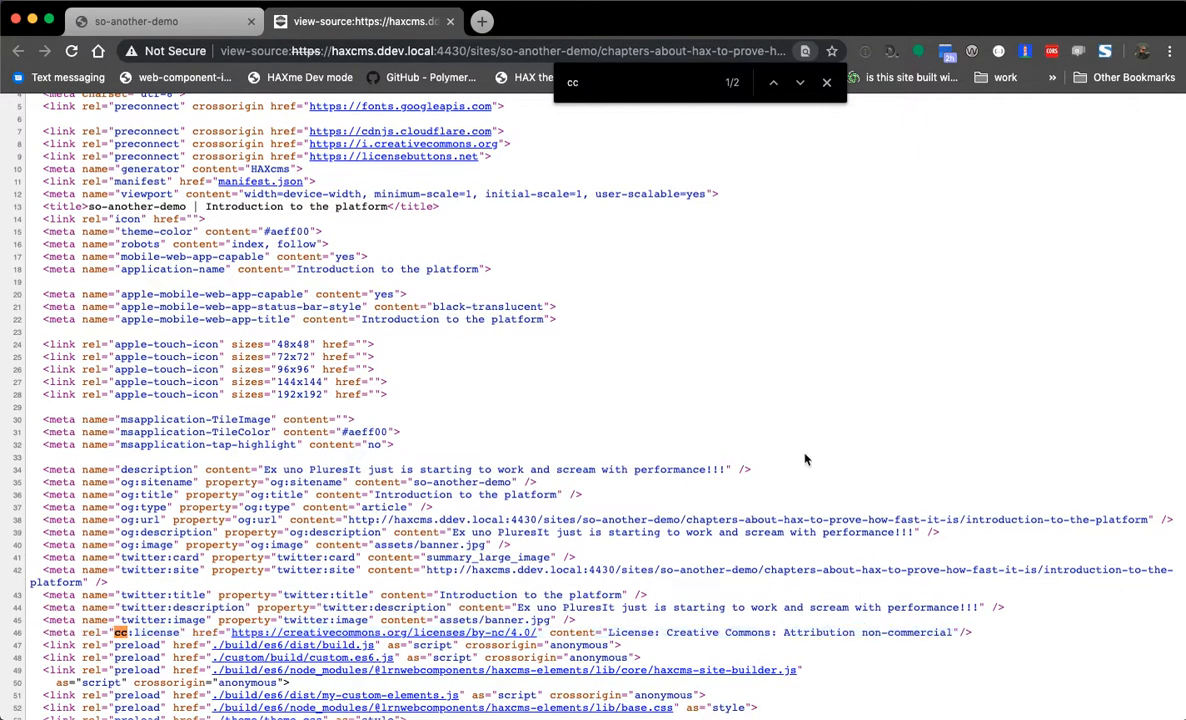
{"action": "left_click", "coordinate": [827, 83]}
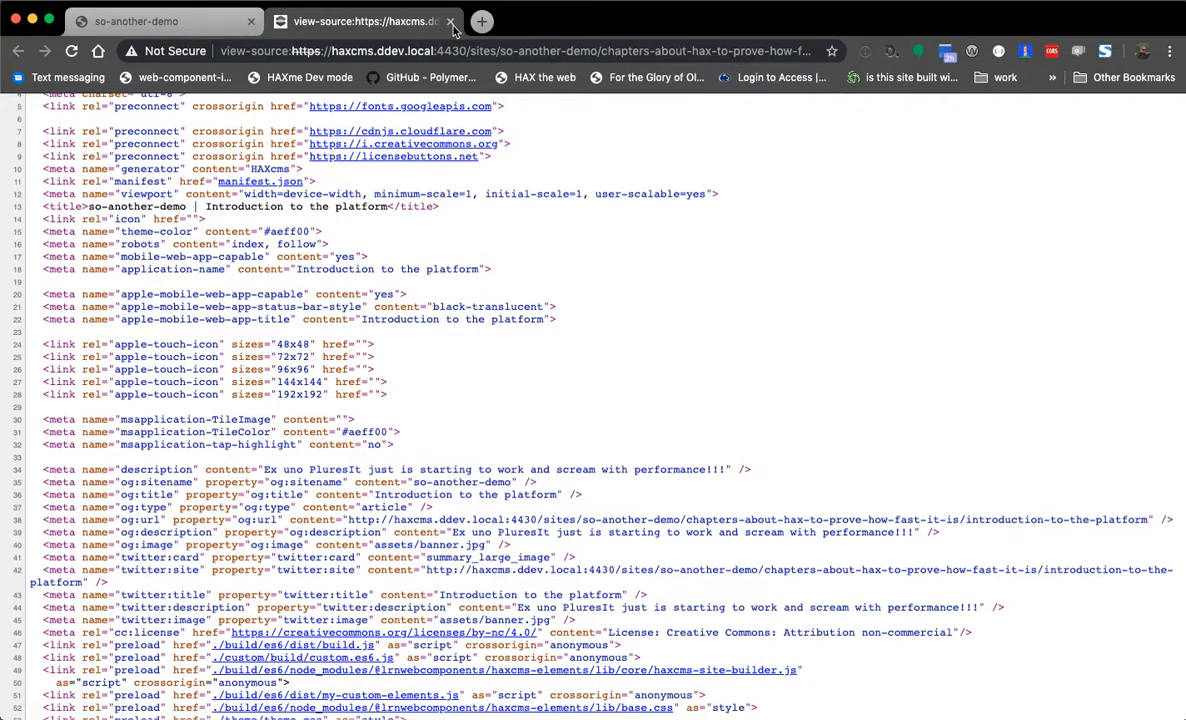
{"action": "key", "text": "super+w"}
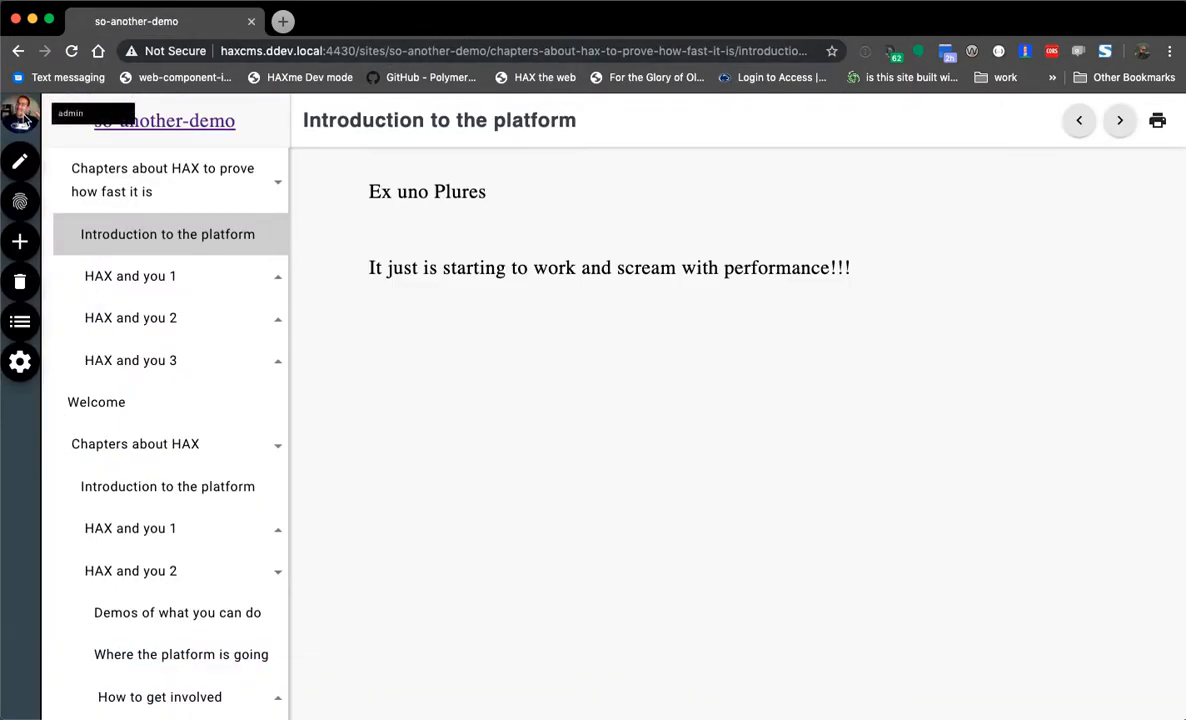
- Go back from the site to the HAXcms sites list and log out
{"action": "left_click", "coordinate": [20, 362]}
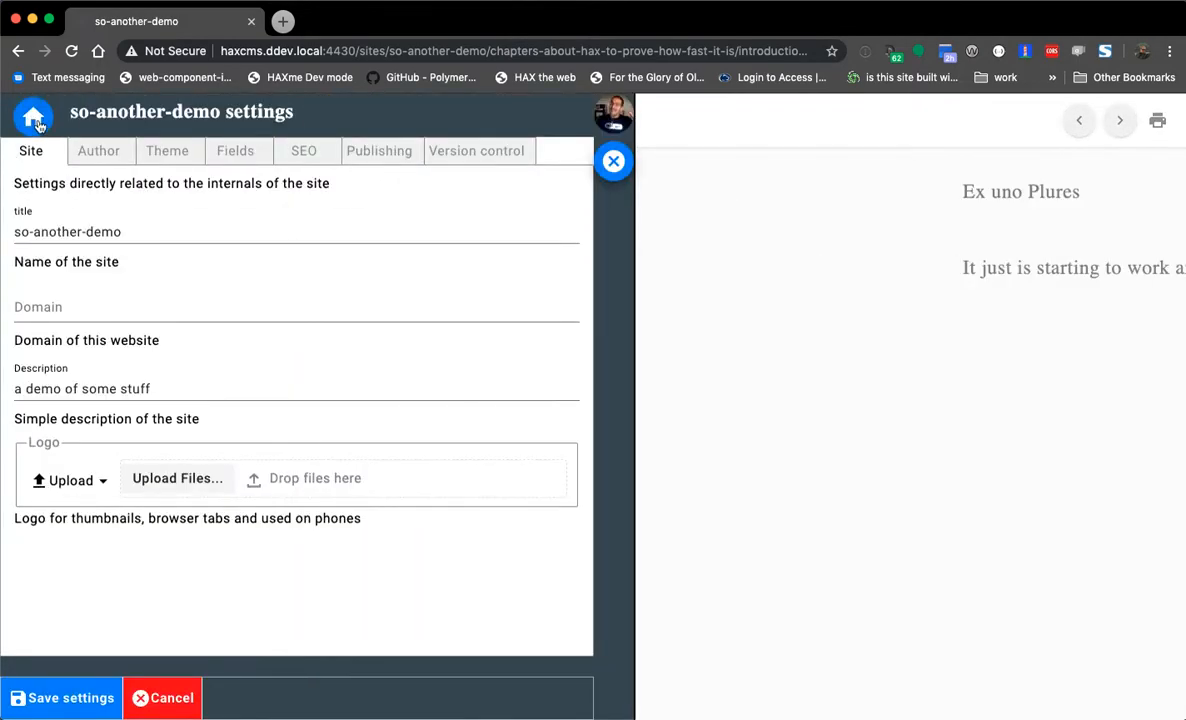
{"action": "left_click", "coordinate": [35, 119]}
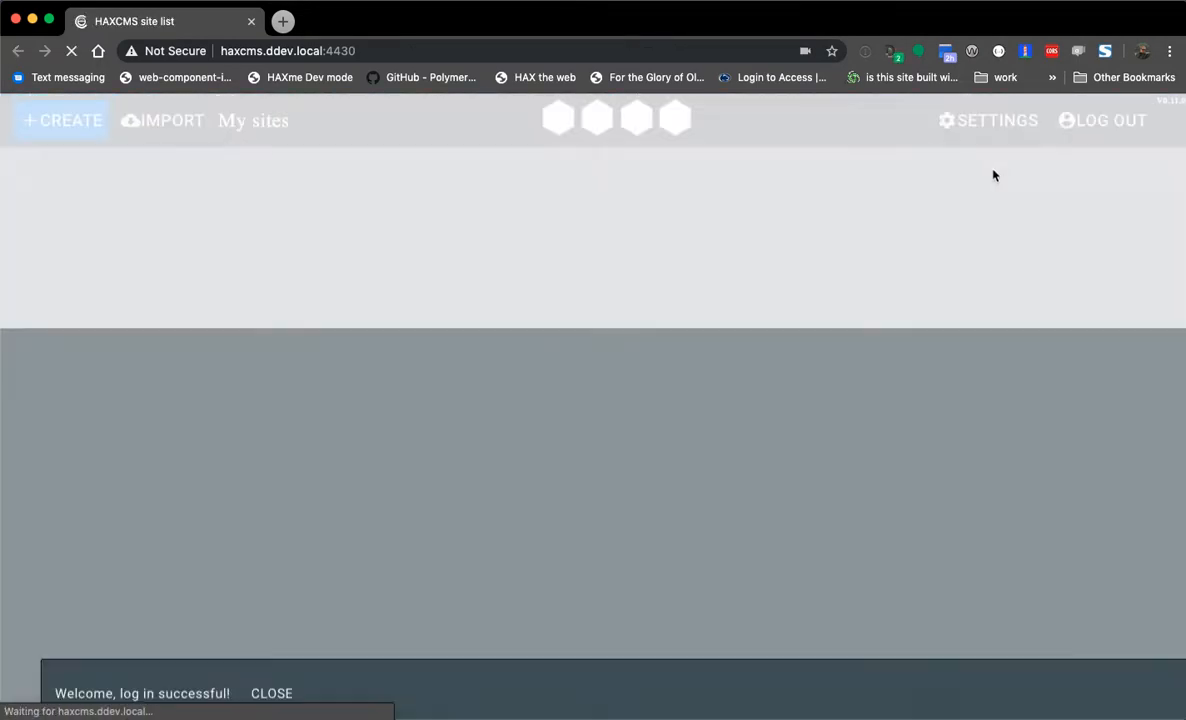
{"action": "left_click", "coordinate": [1106, 122]}
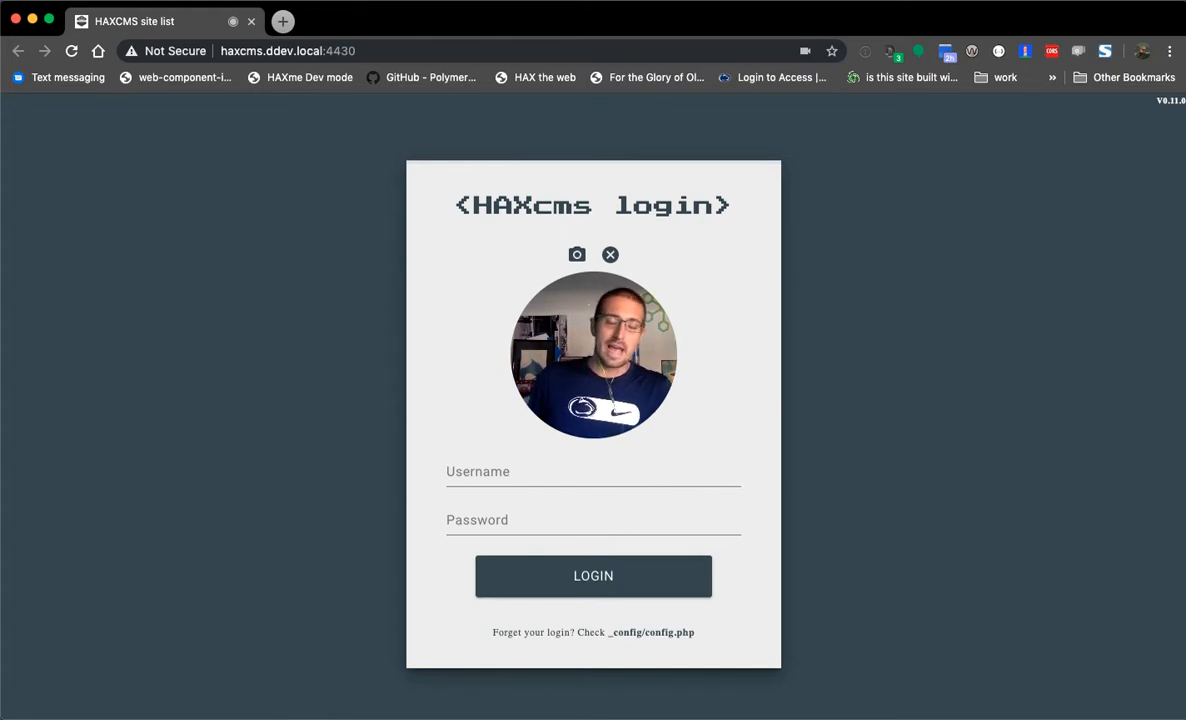
- Navigate the browser to hax.camp
{"action": "left_click", "coordinate": [259, 48]}
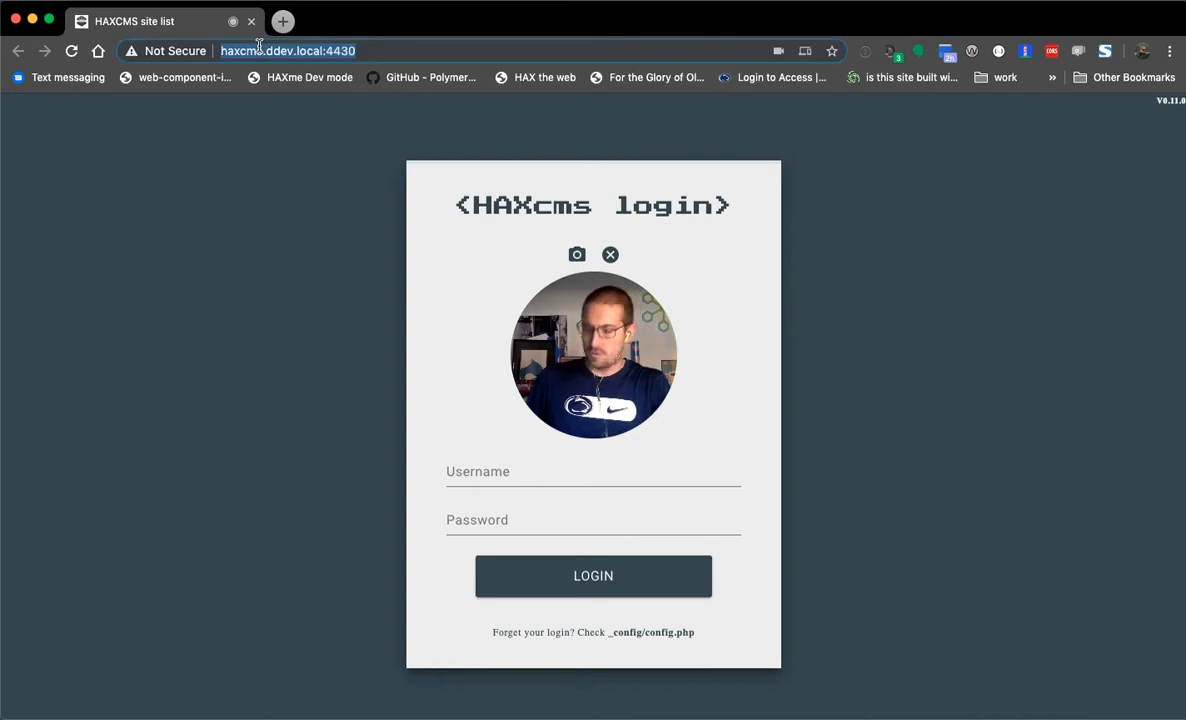
{"action": "type", "text": "hax.camp"}
{"action": "key", "text": "Return"}
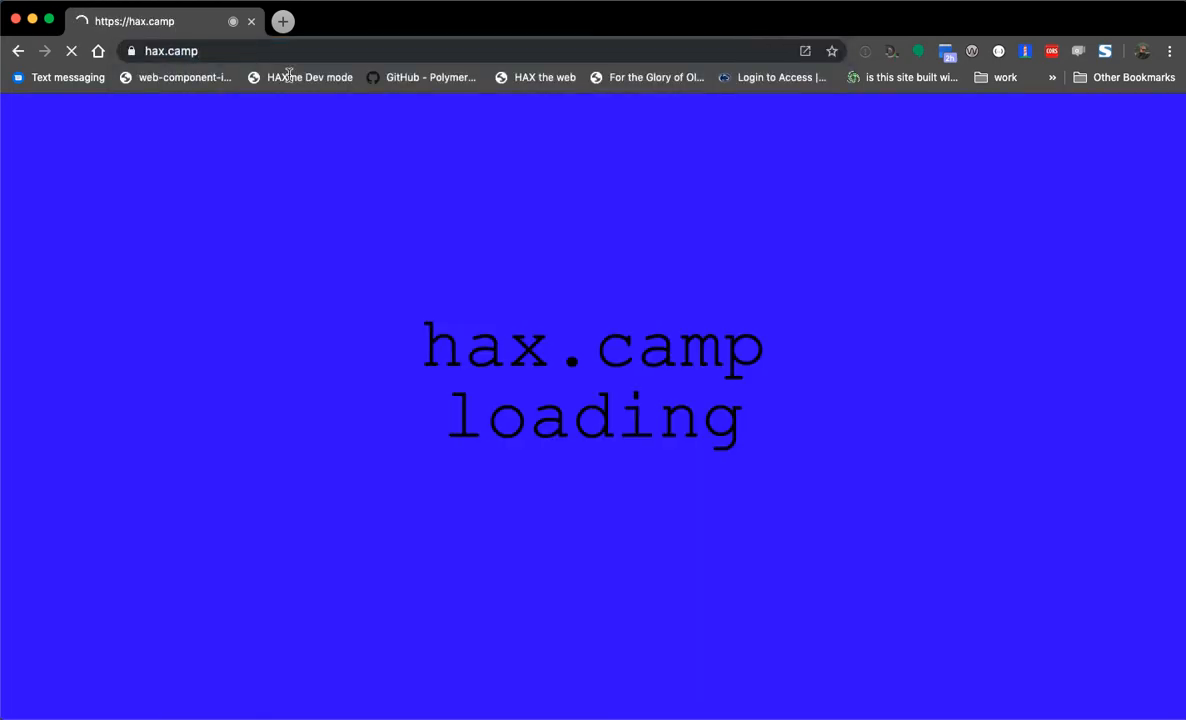